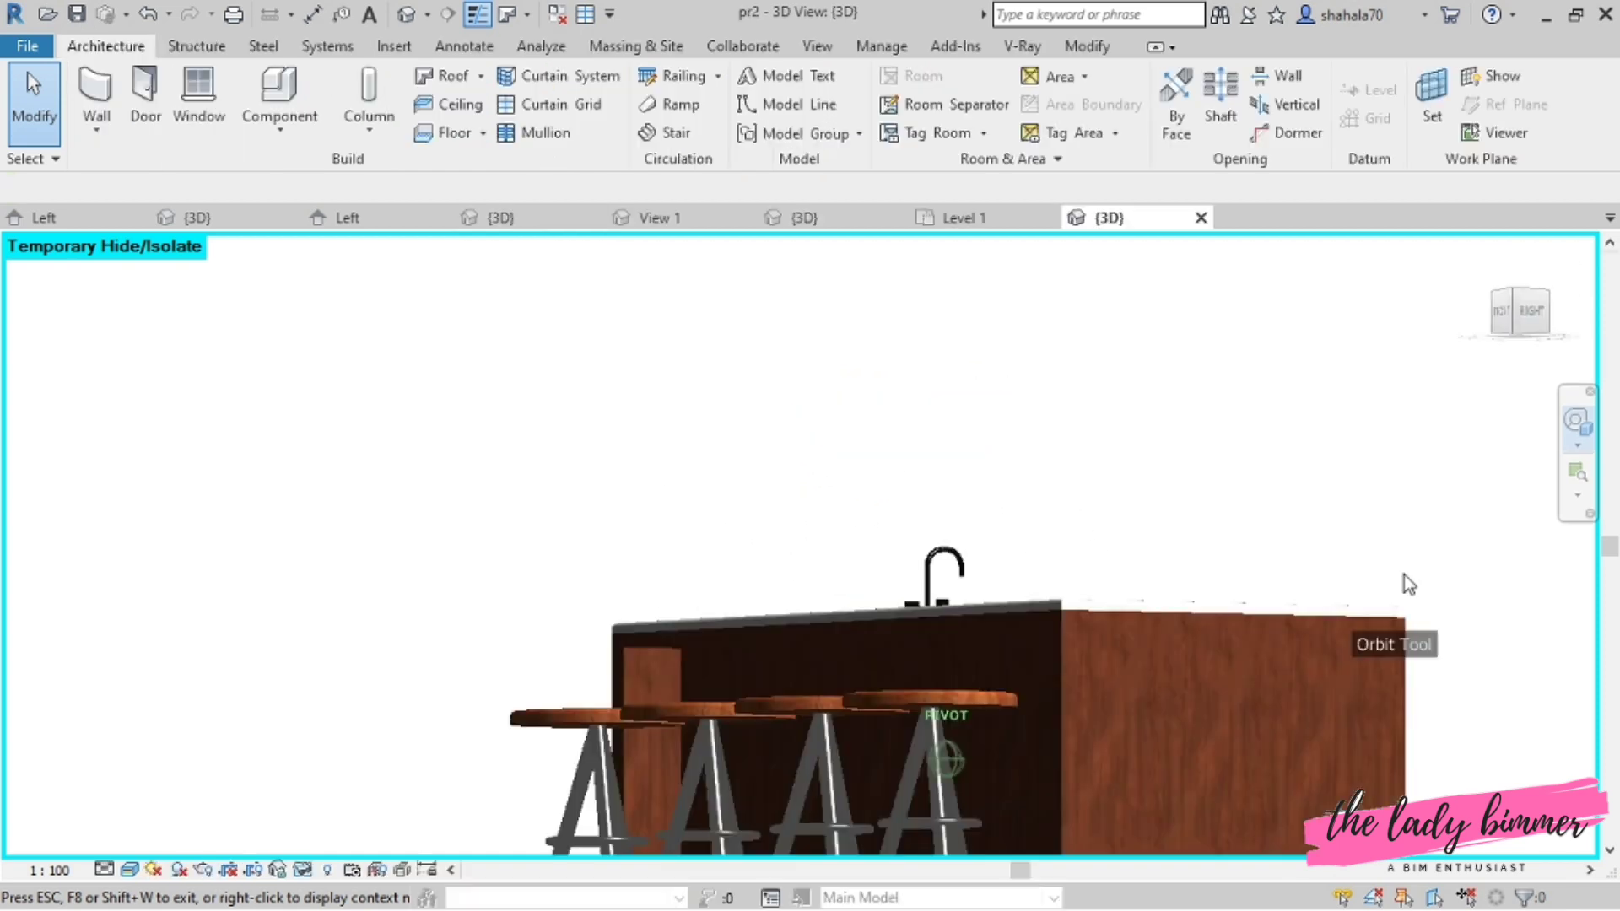
- Inspect the finished kitchen island, its sink and its bar stools from several angles in the 3D view
drag(1403, 582, 854, 643)
click(856, 646)
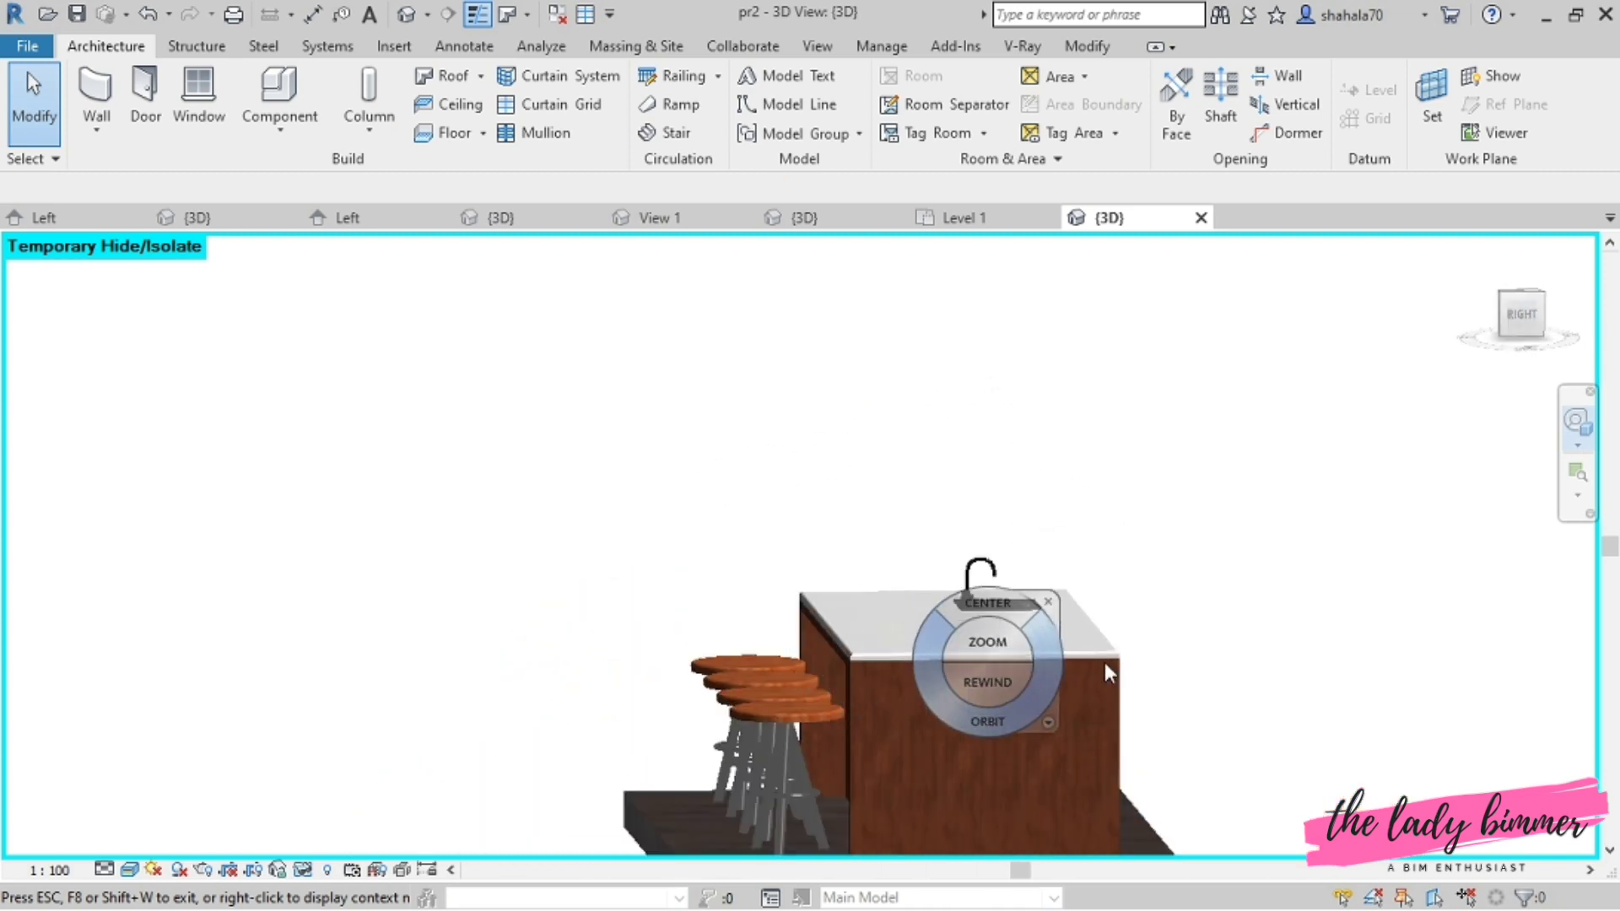
drag(1149, 553, 1341, 582)
scroll(54, 624, up, 2)
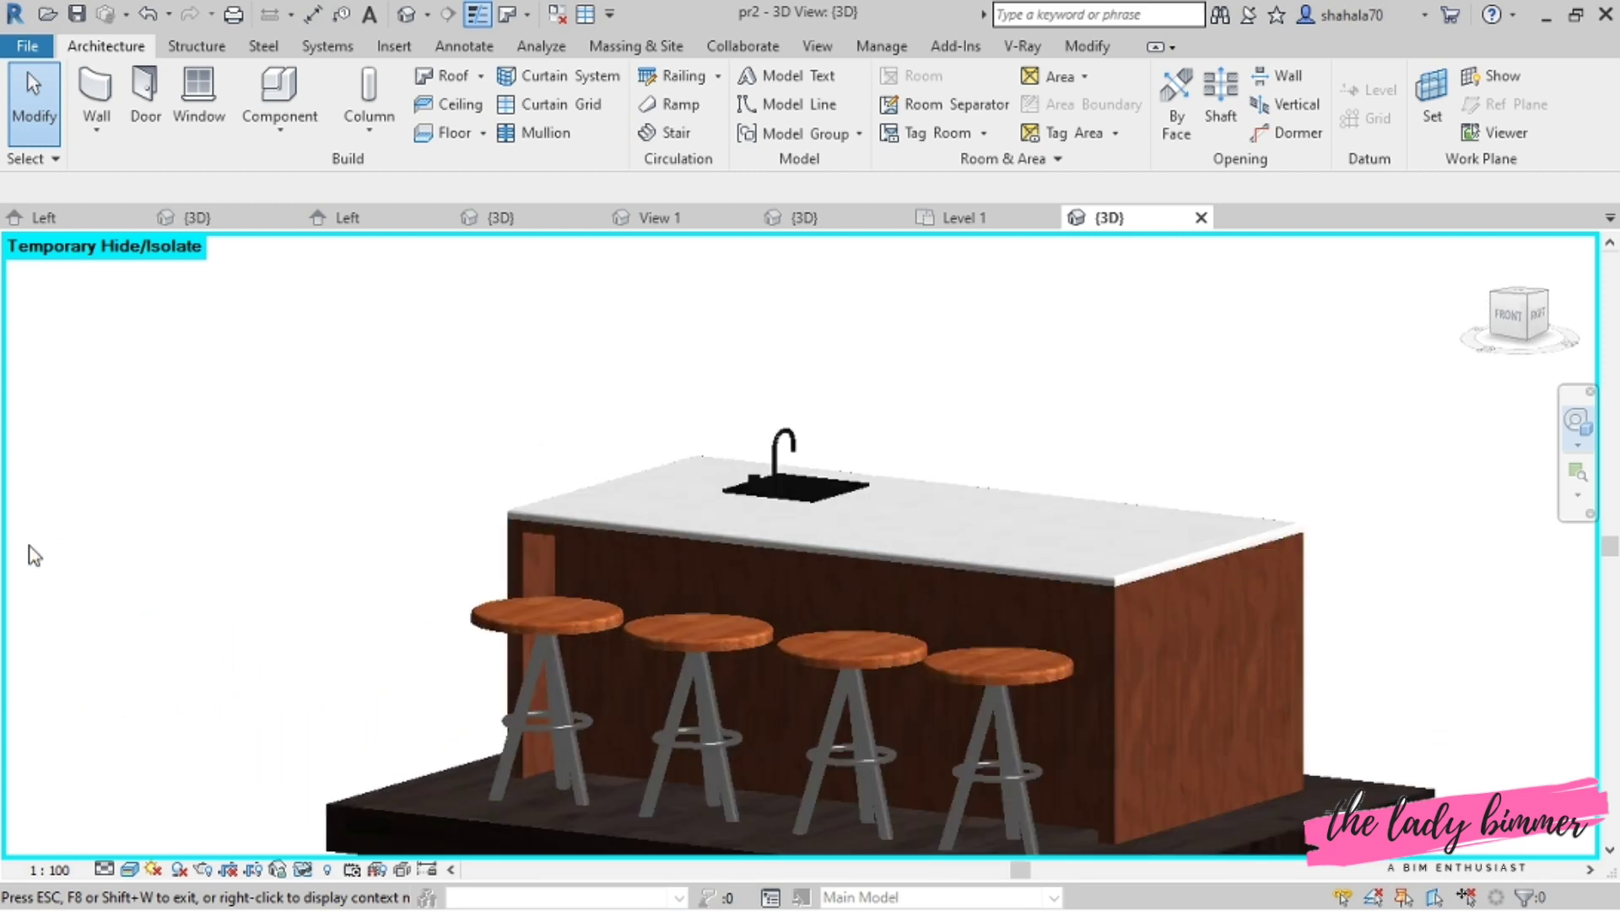
scroll(1248, 357, up, 2)
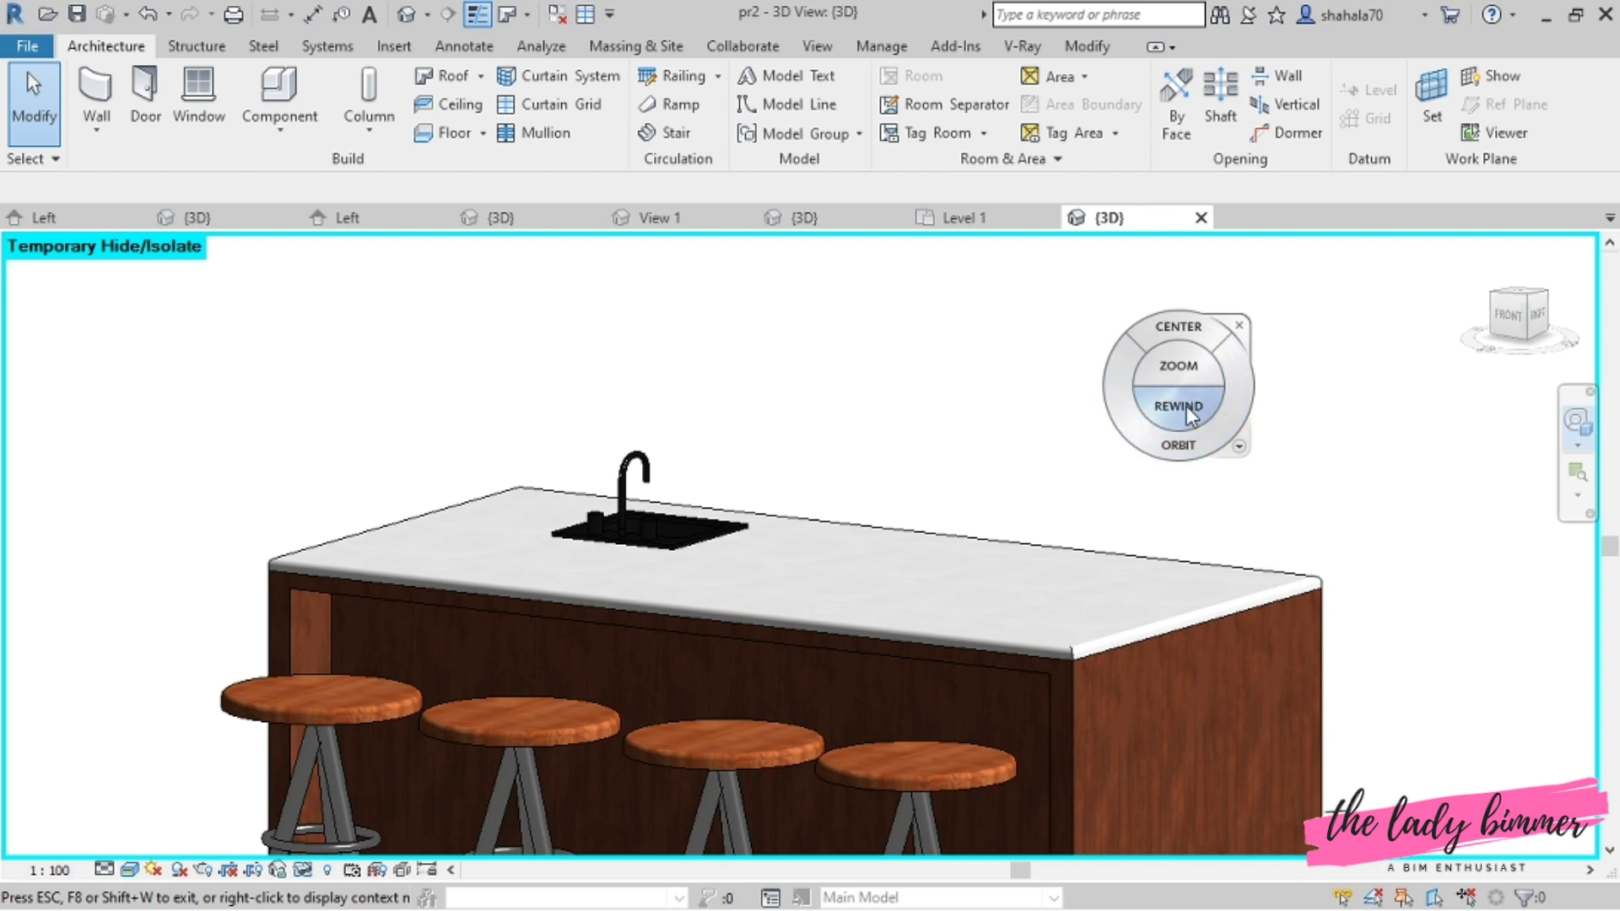
drag(1049, 508, 581, 606)
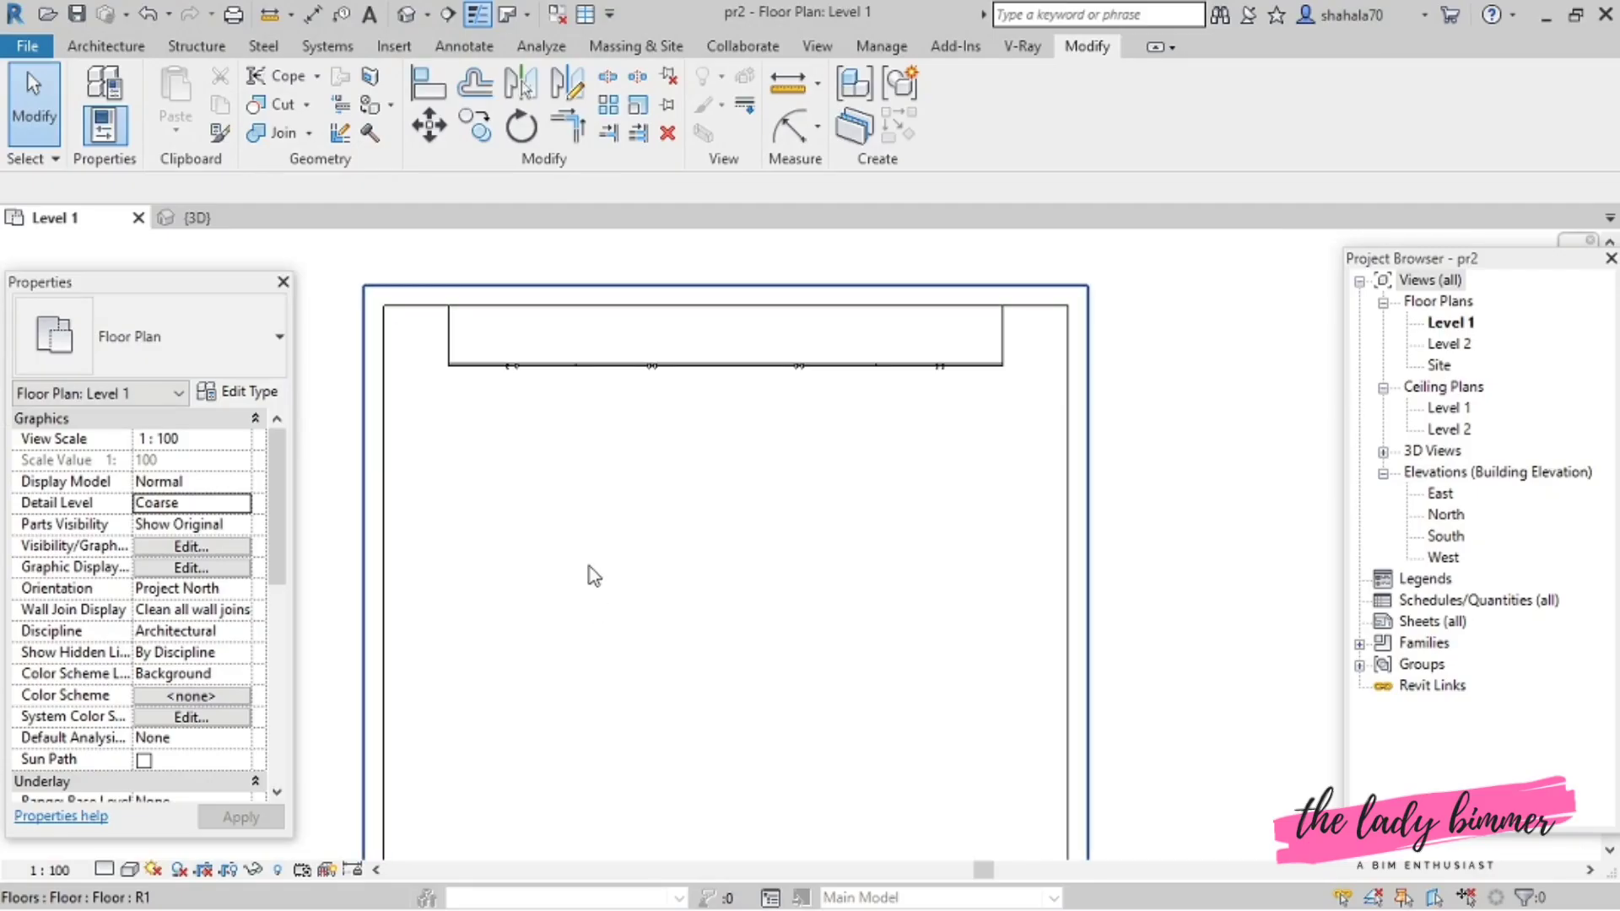
- Create an in-place component in the Furniture category on the Level 1 floor plan
click(80, 51)
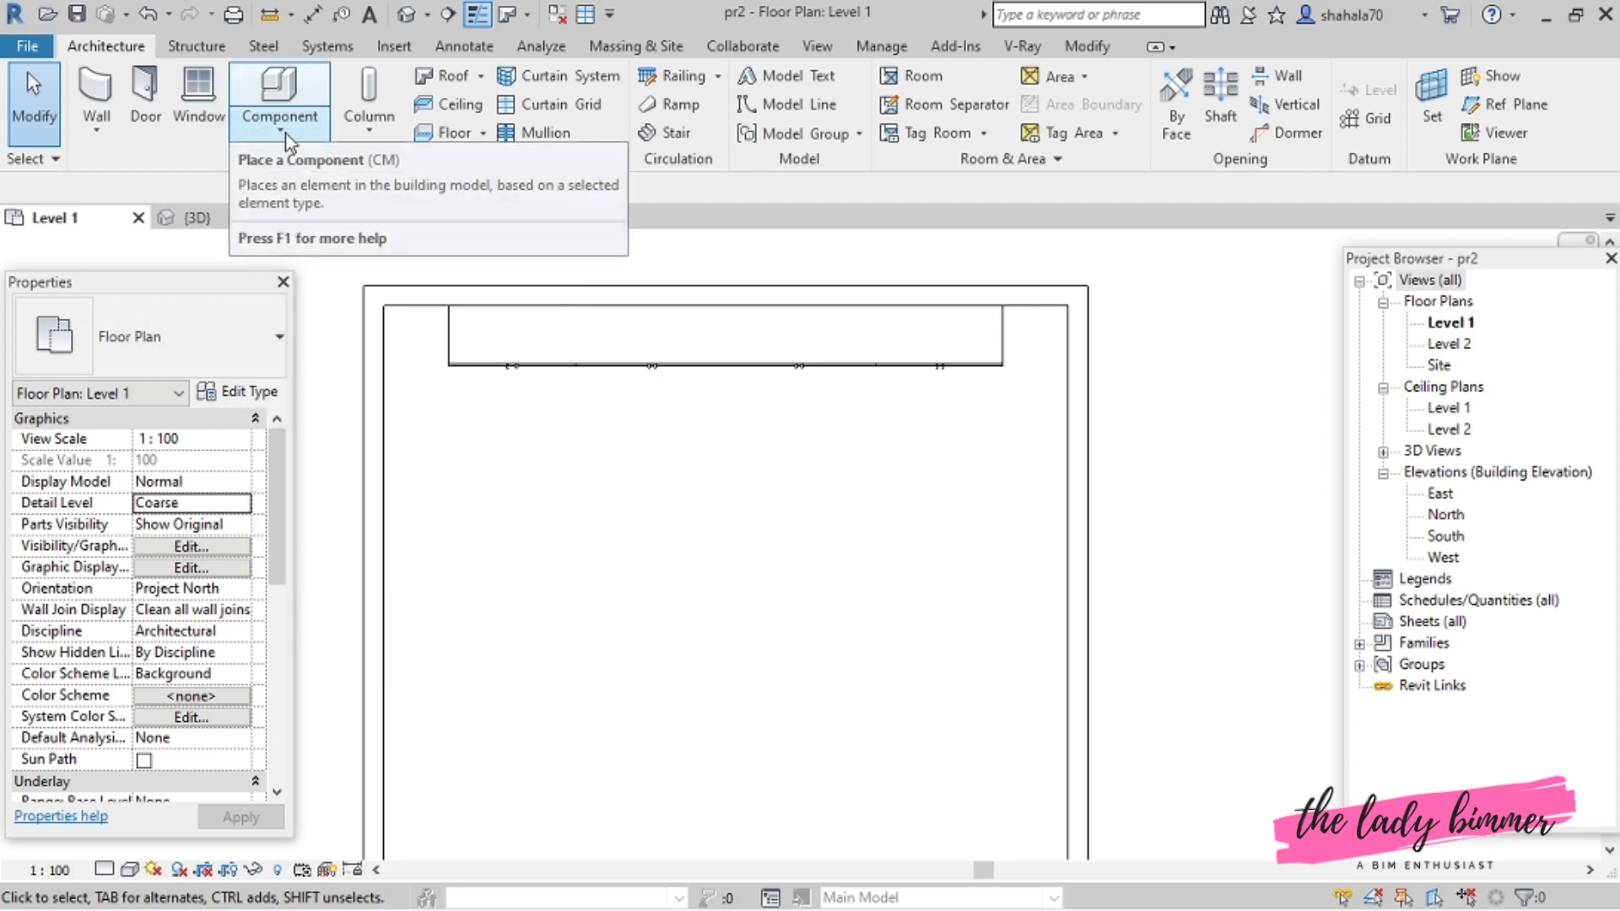
click(279, 127)
click(312, 222)
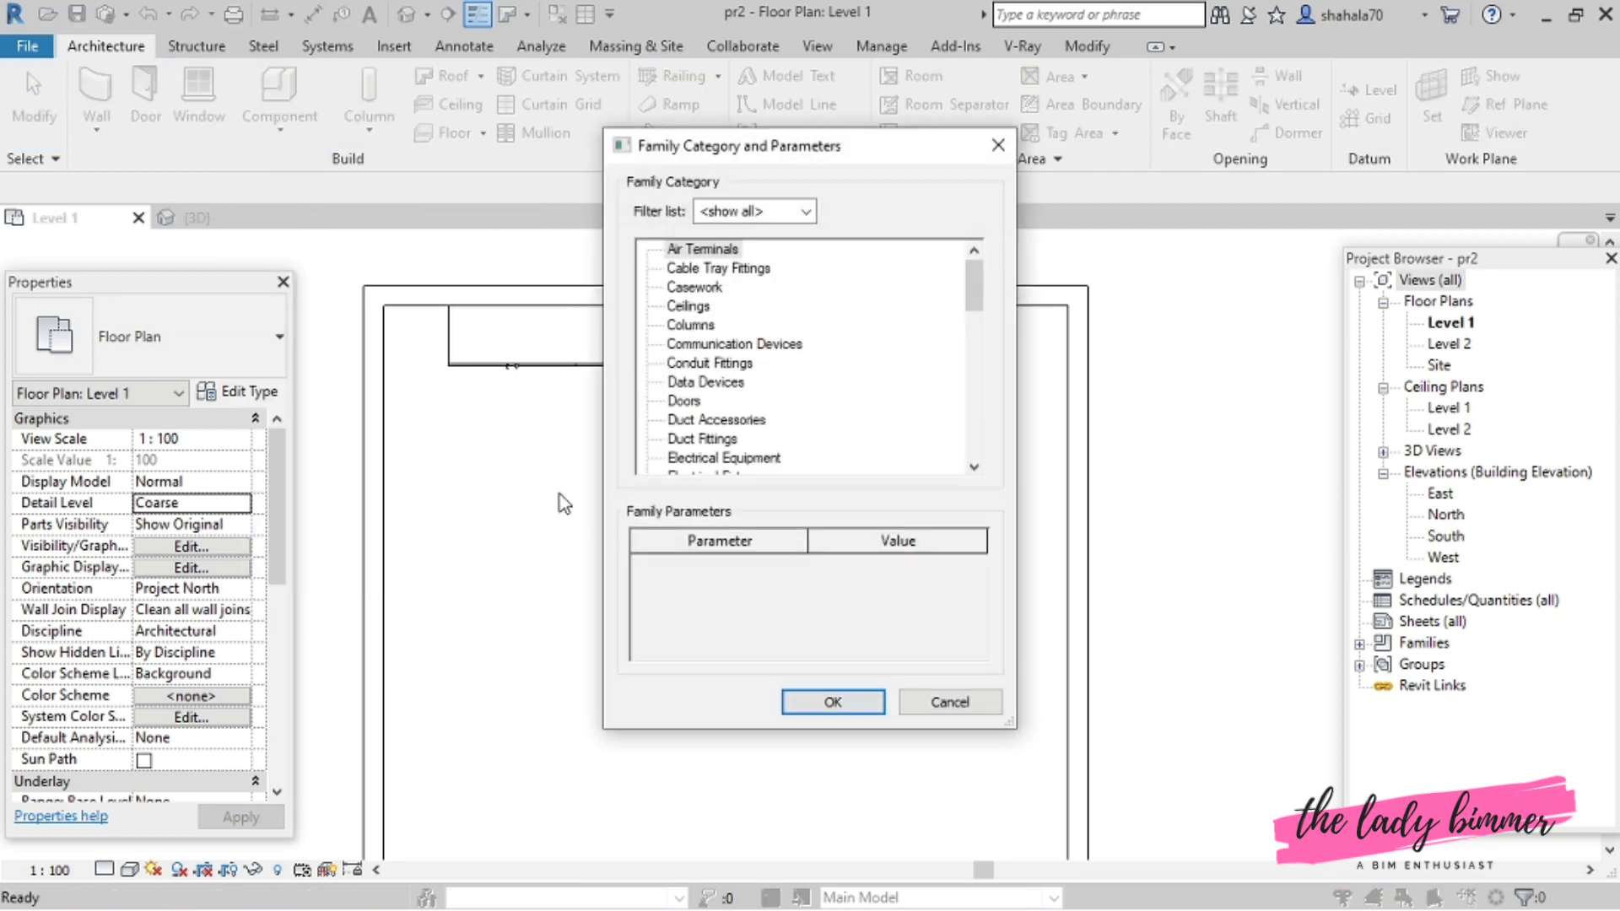
scroll(716, 409, down, 2)
scroll(717, 405, down, 2)
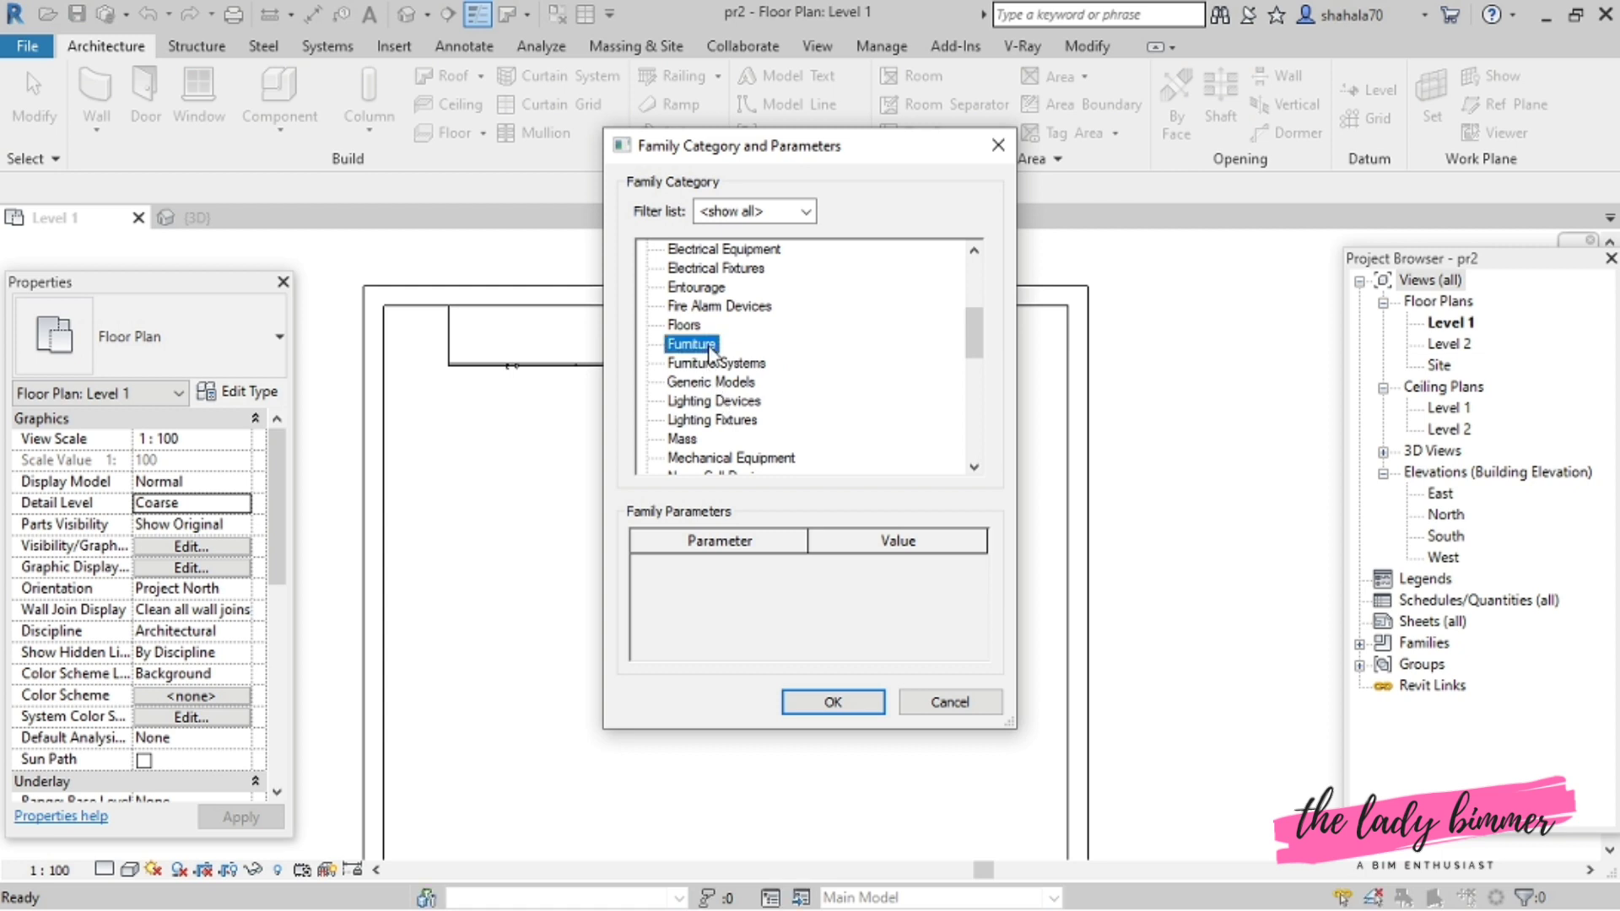
double_click(709, 346)
click(1101, 381)
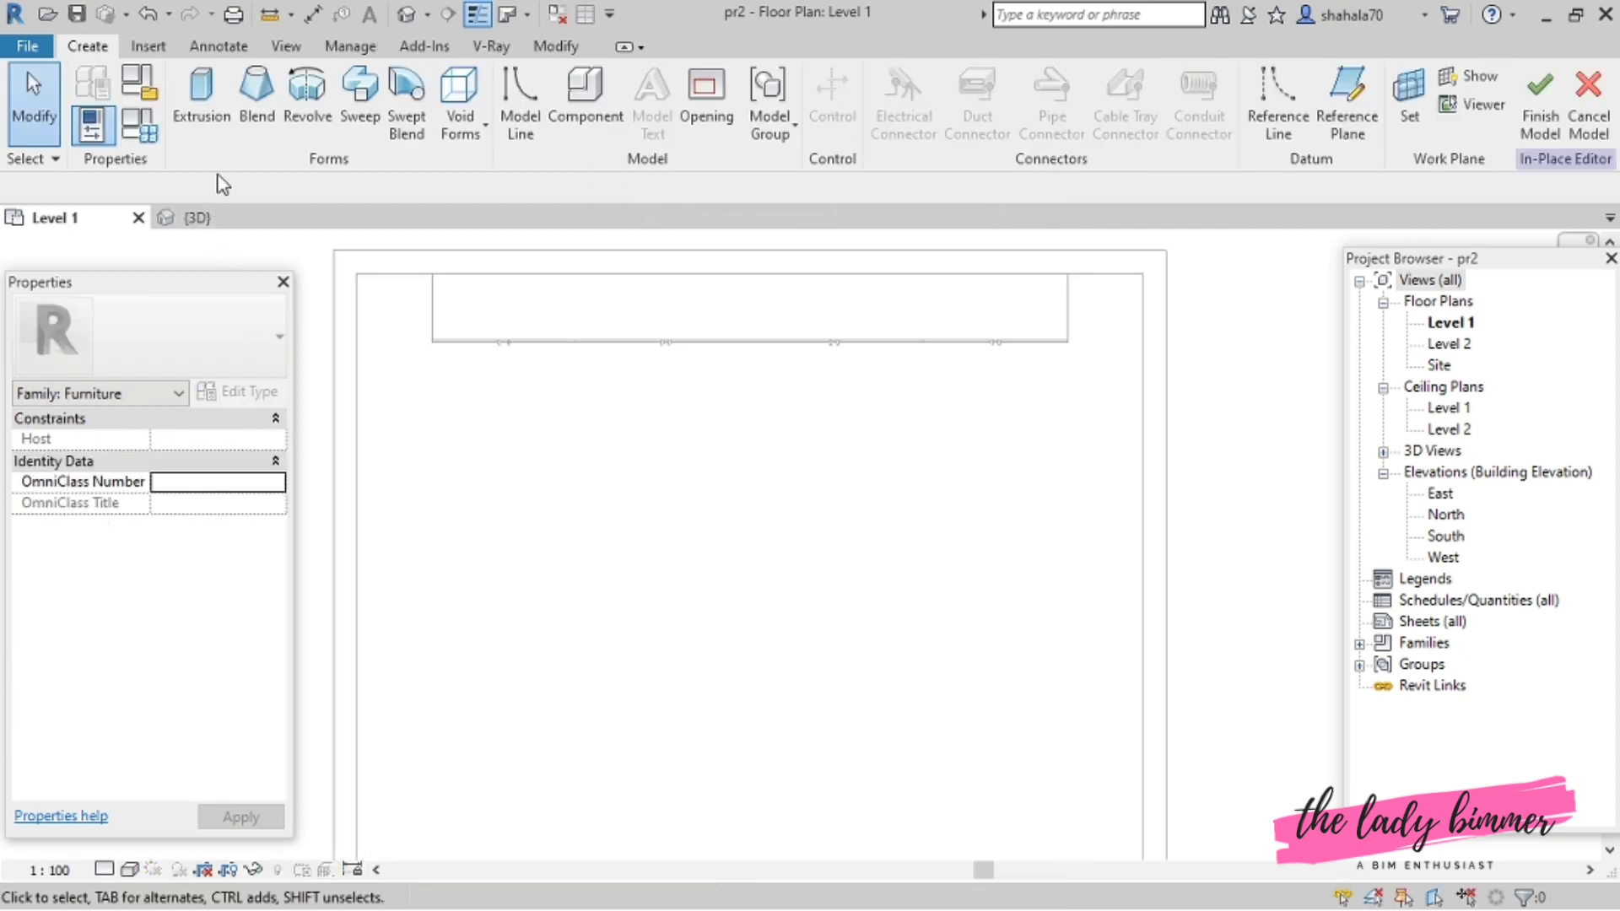
- Start an extrusion and sketch a rectangle 3000 mm by 1400 mm in front of the wall cabinets
click(201, 94)
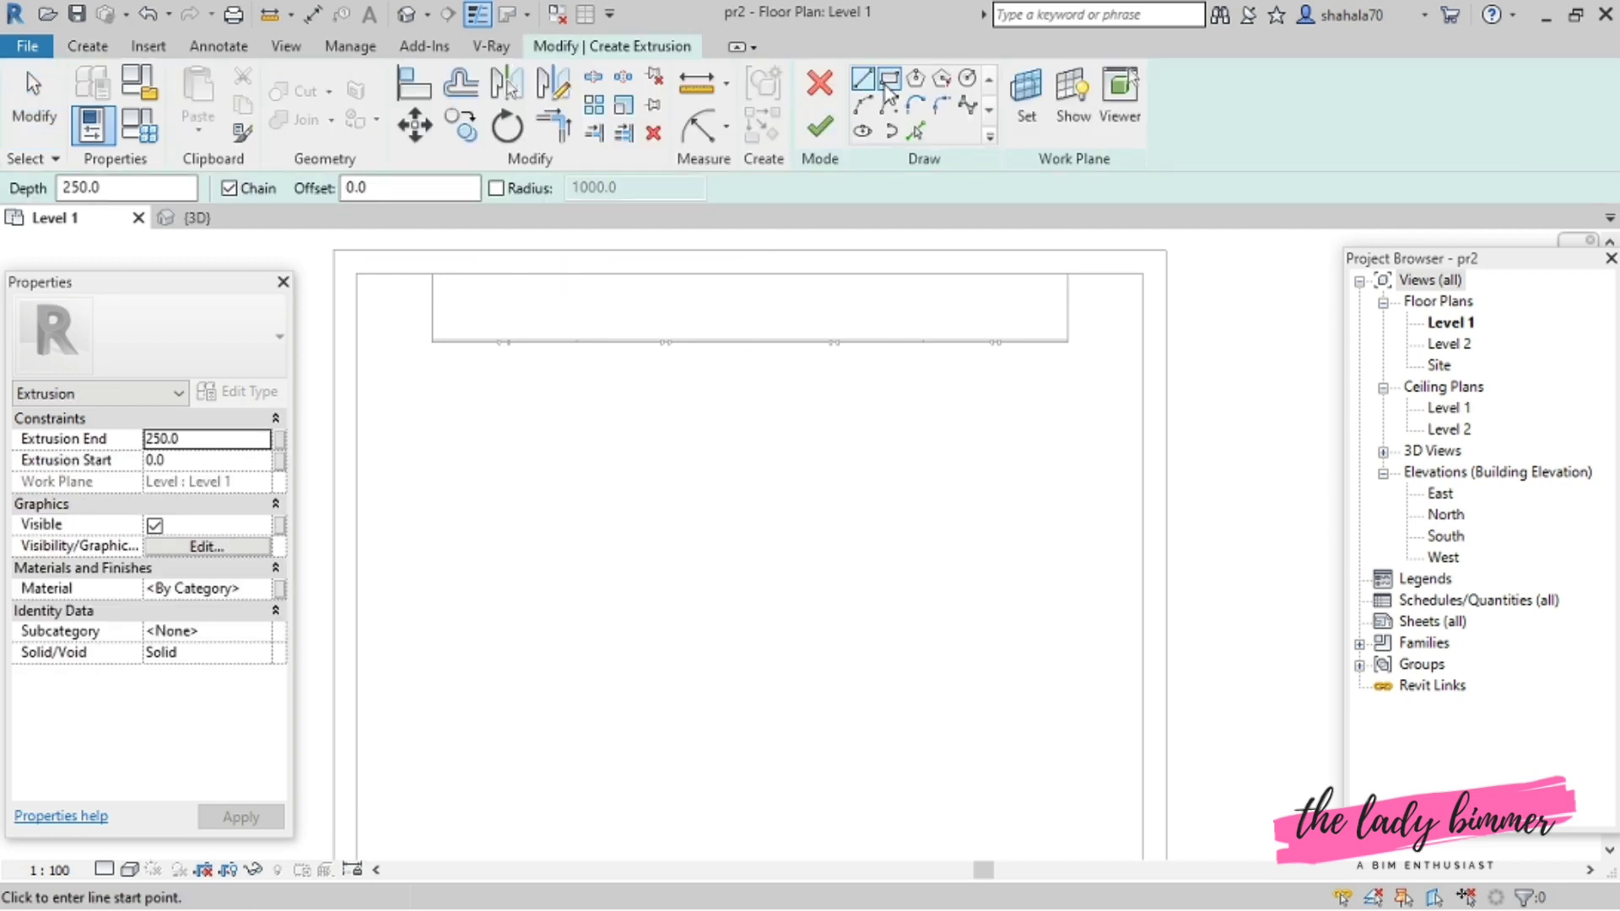
click(889, 80)
click(495, 445)
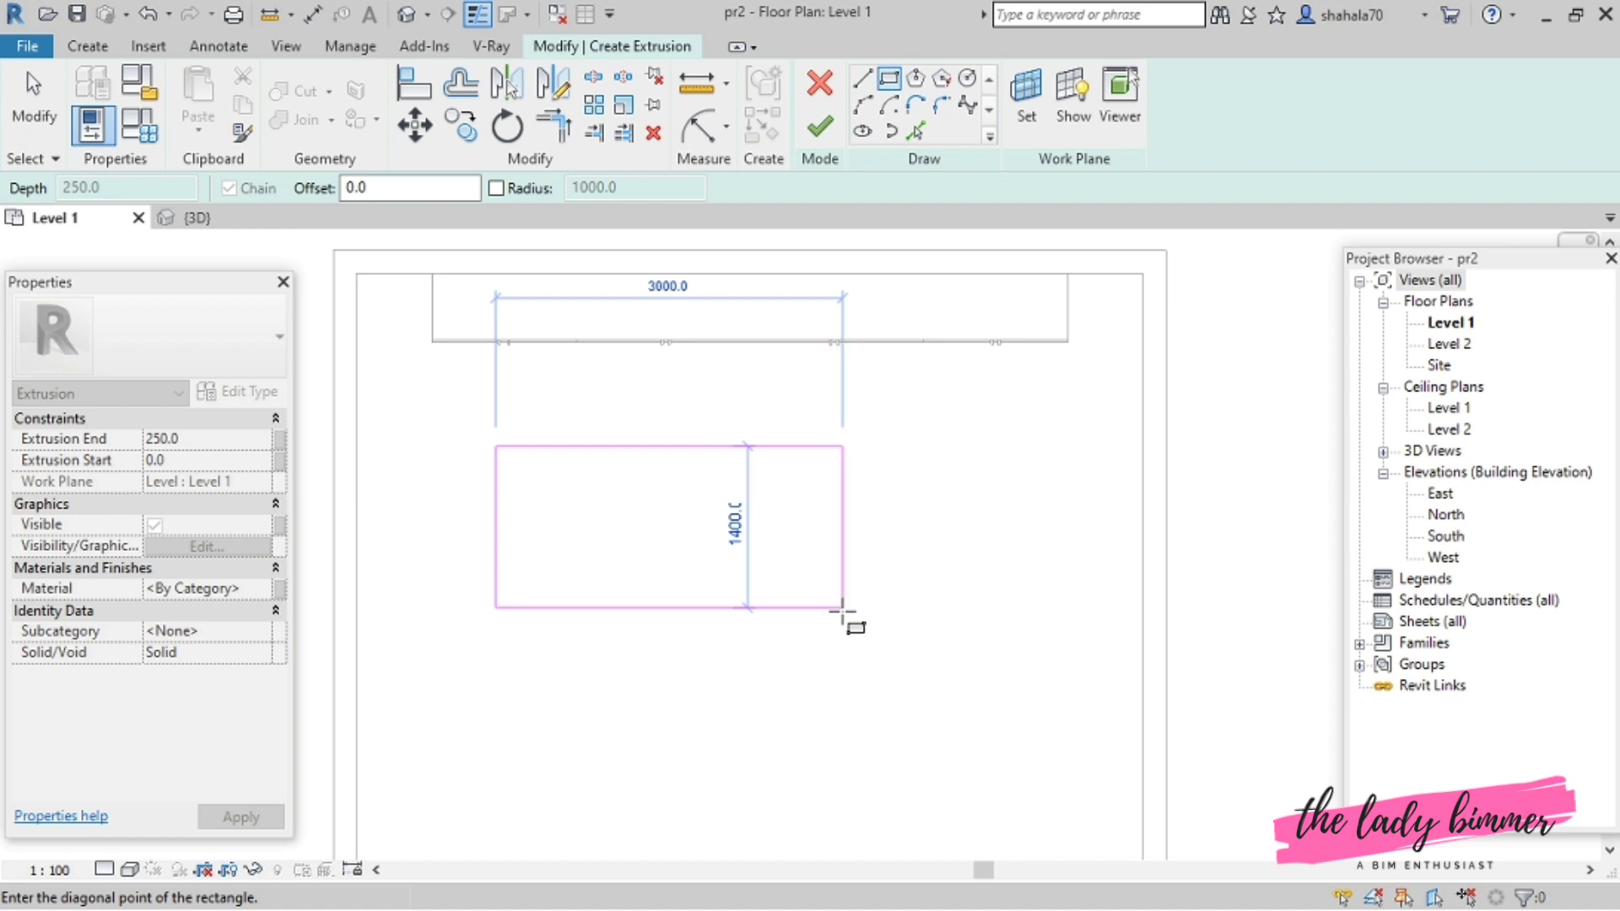
click(842, 607)
key(Escape)
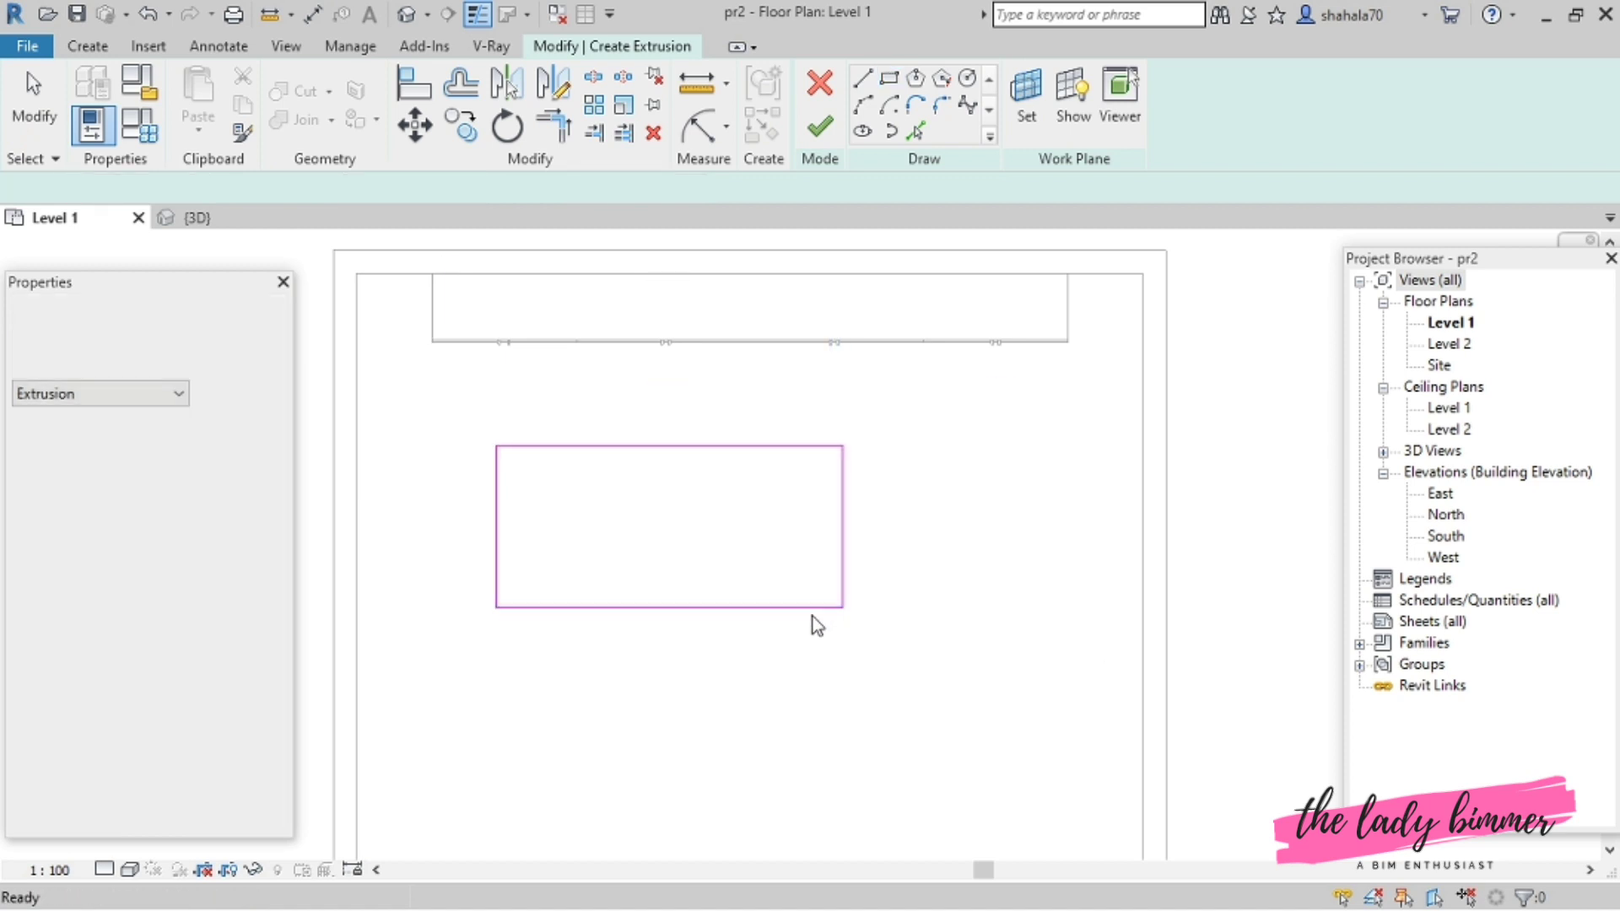
- Set the rectangle's shorter dimension to 1500 mm by adjusting the edge facing the cabinets
click(761, 448)
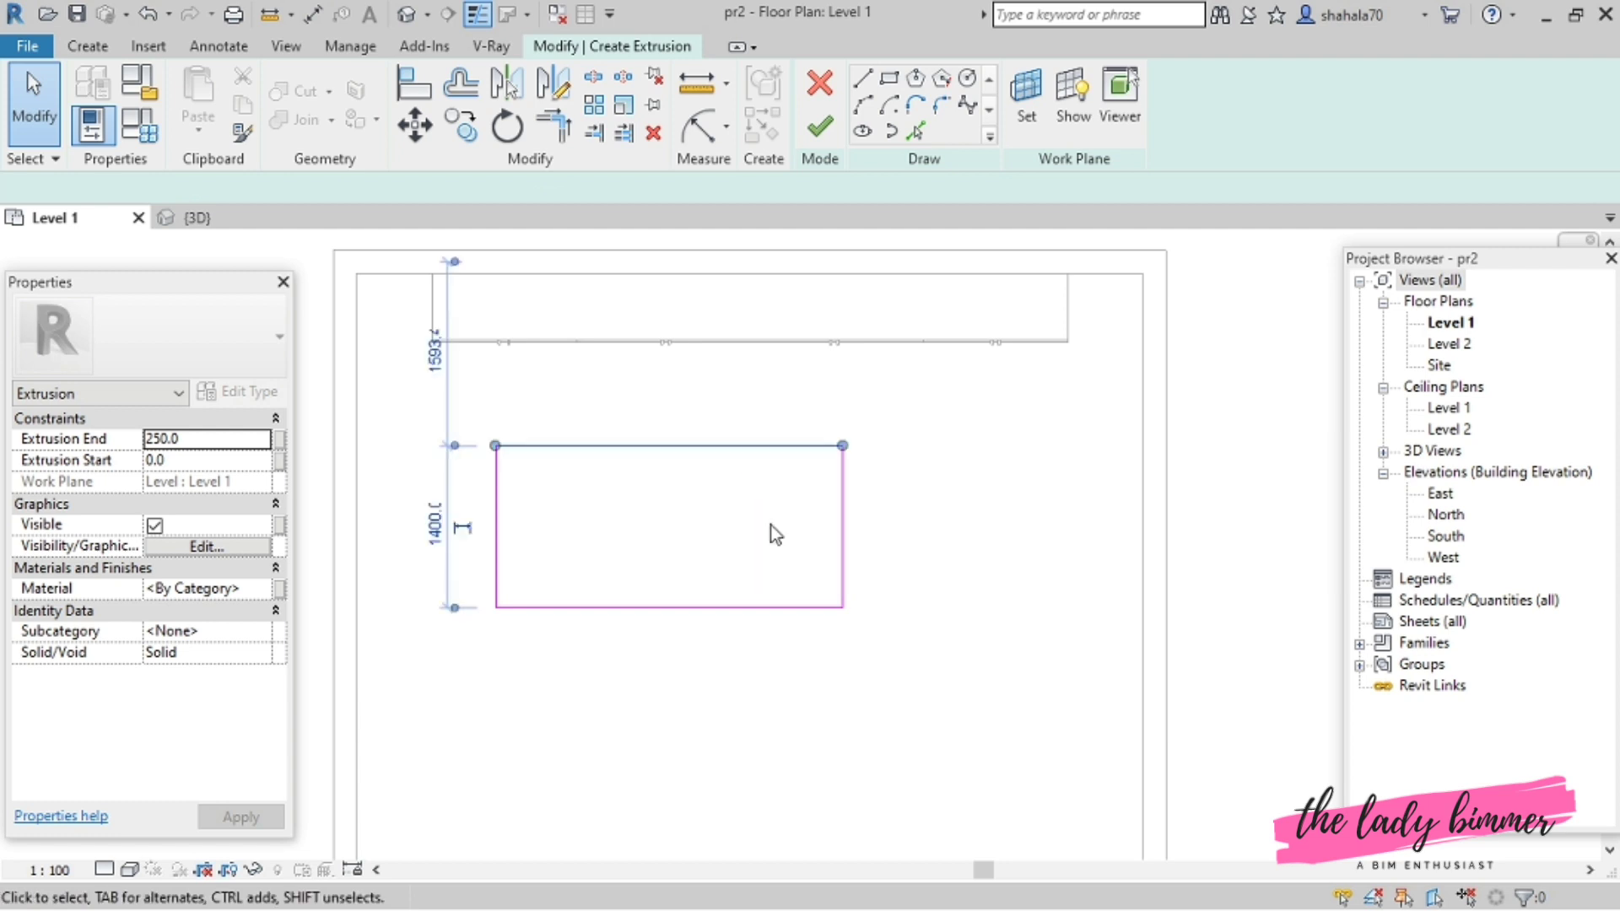
click(432, 527)
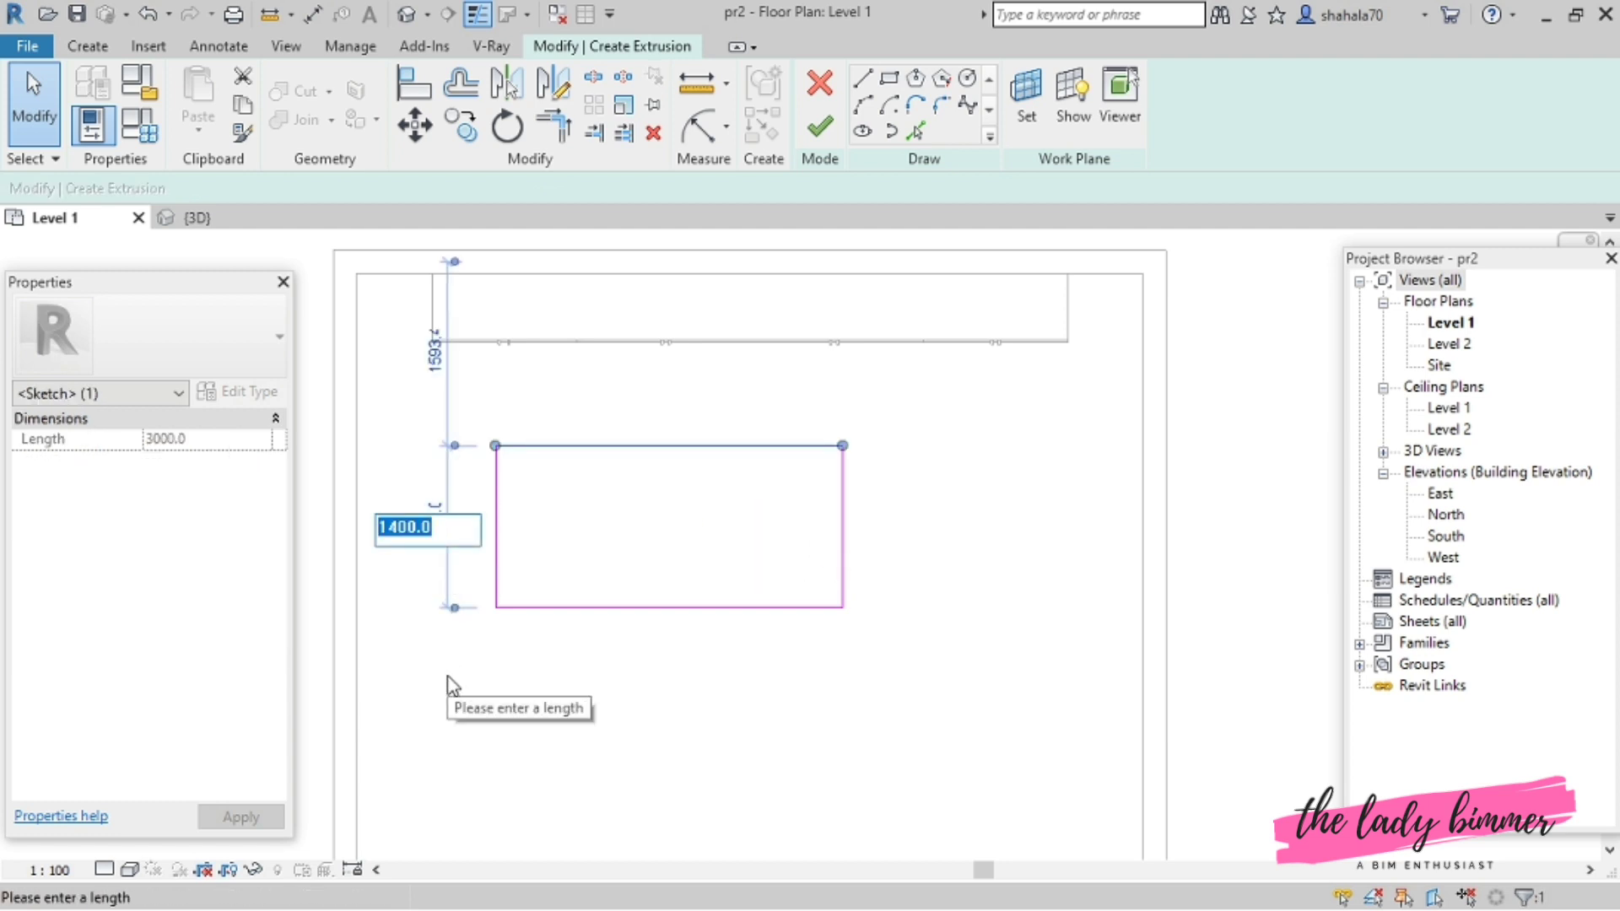
text(15)
key(Return)
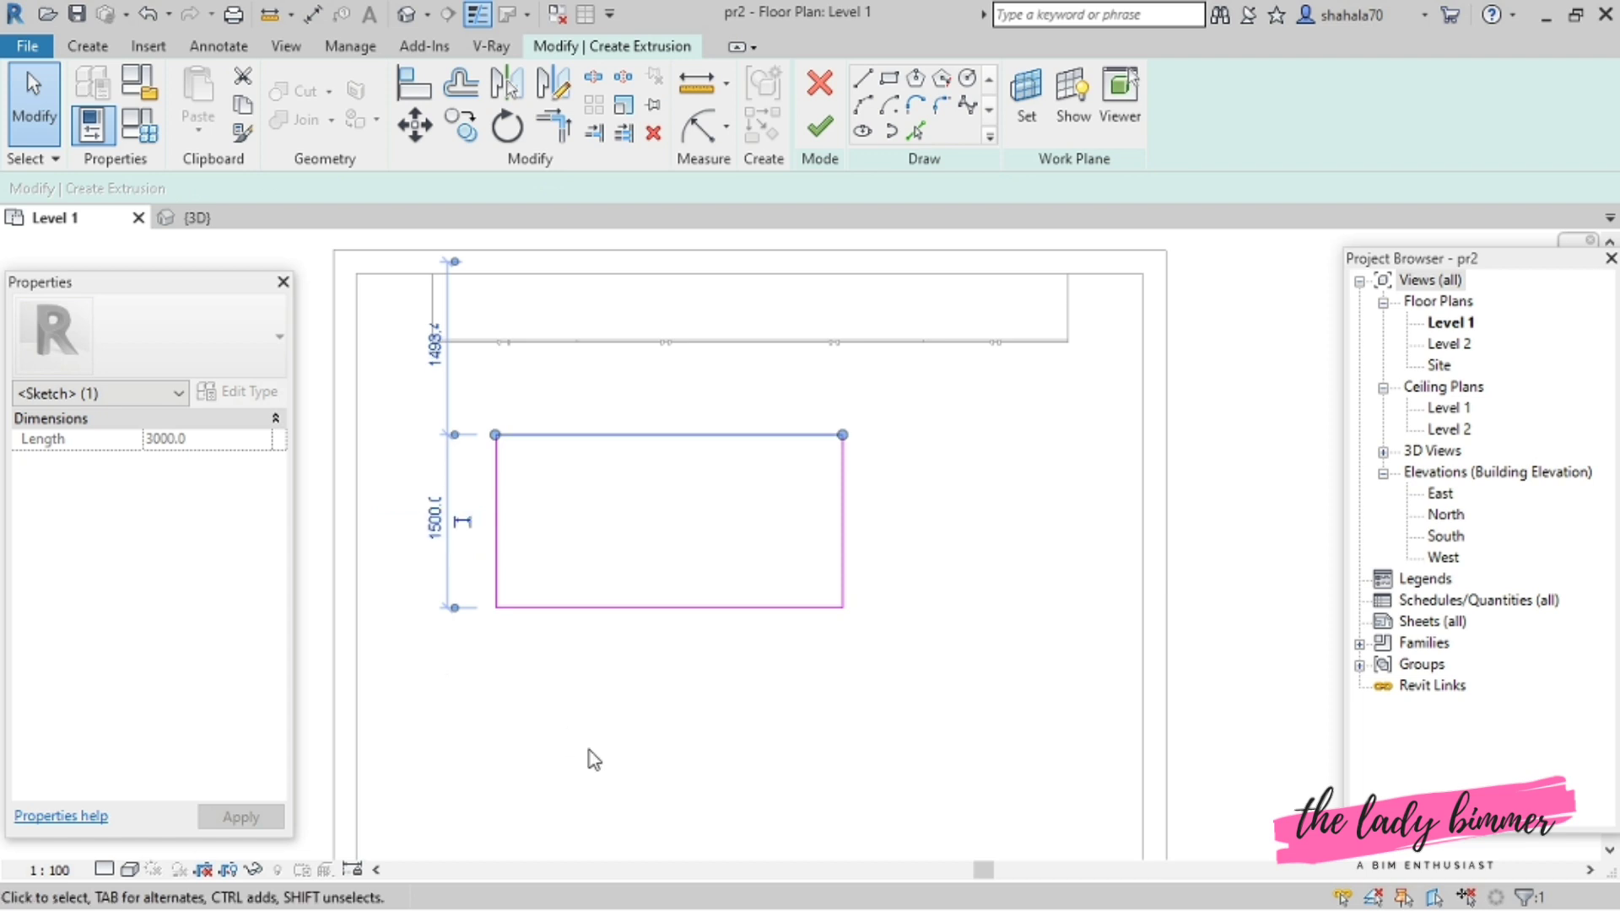
click(679, 501)
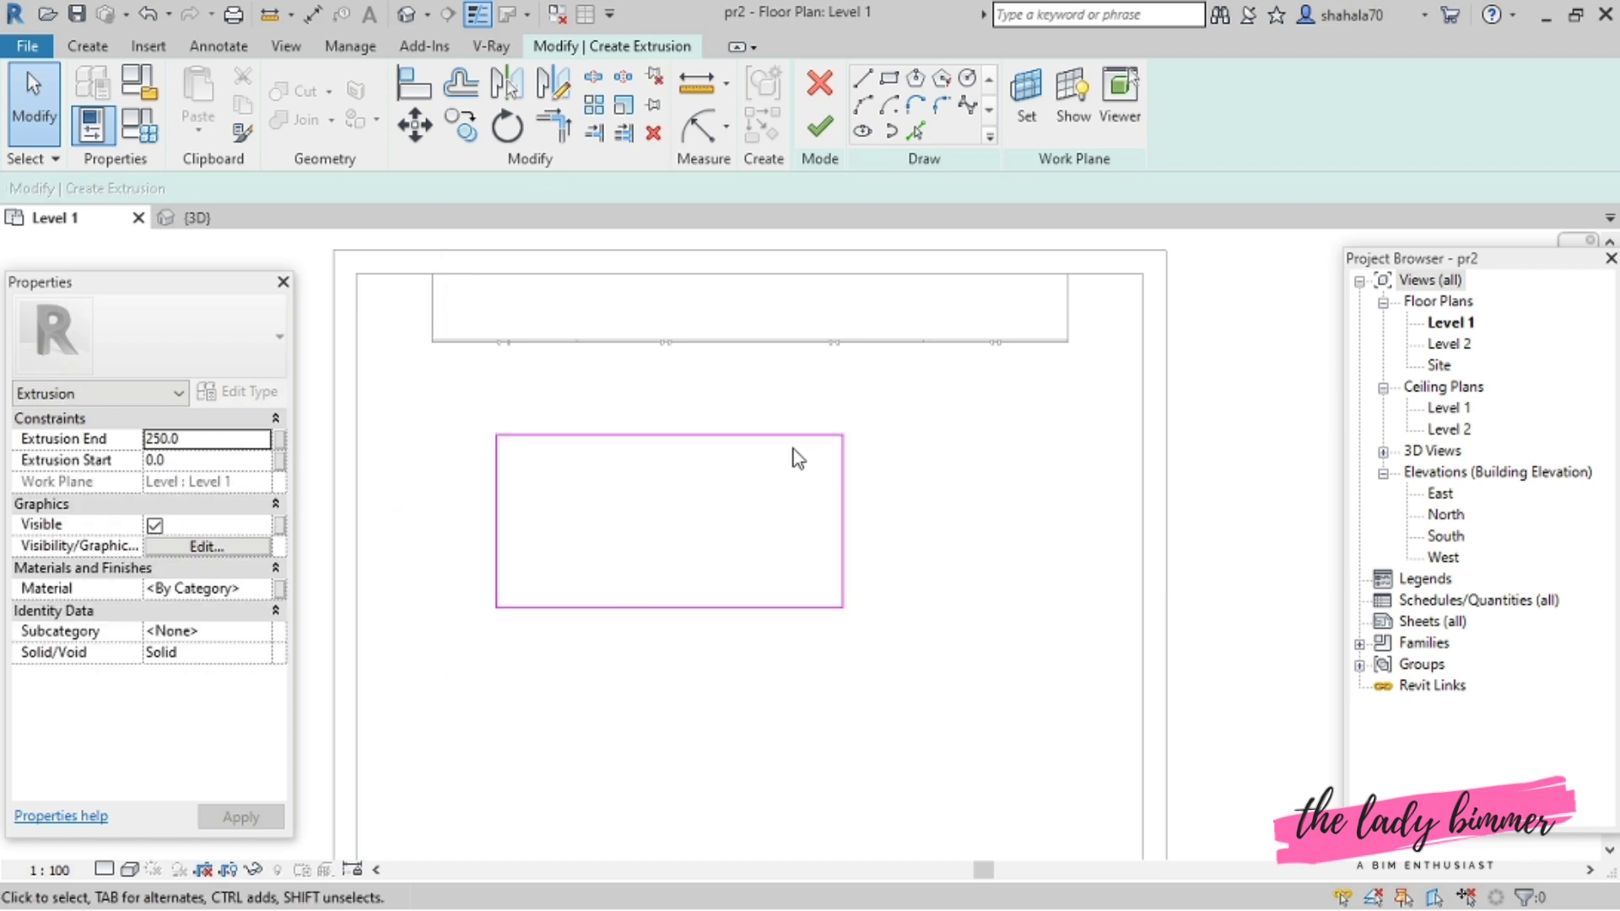
drag(436, 439, 830, 724)
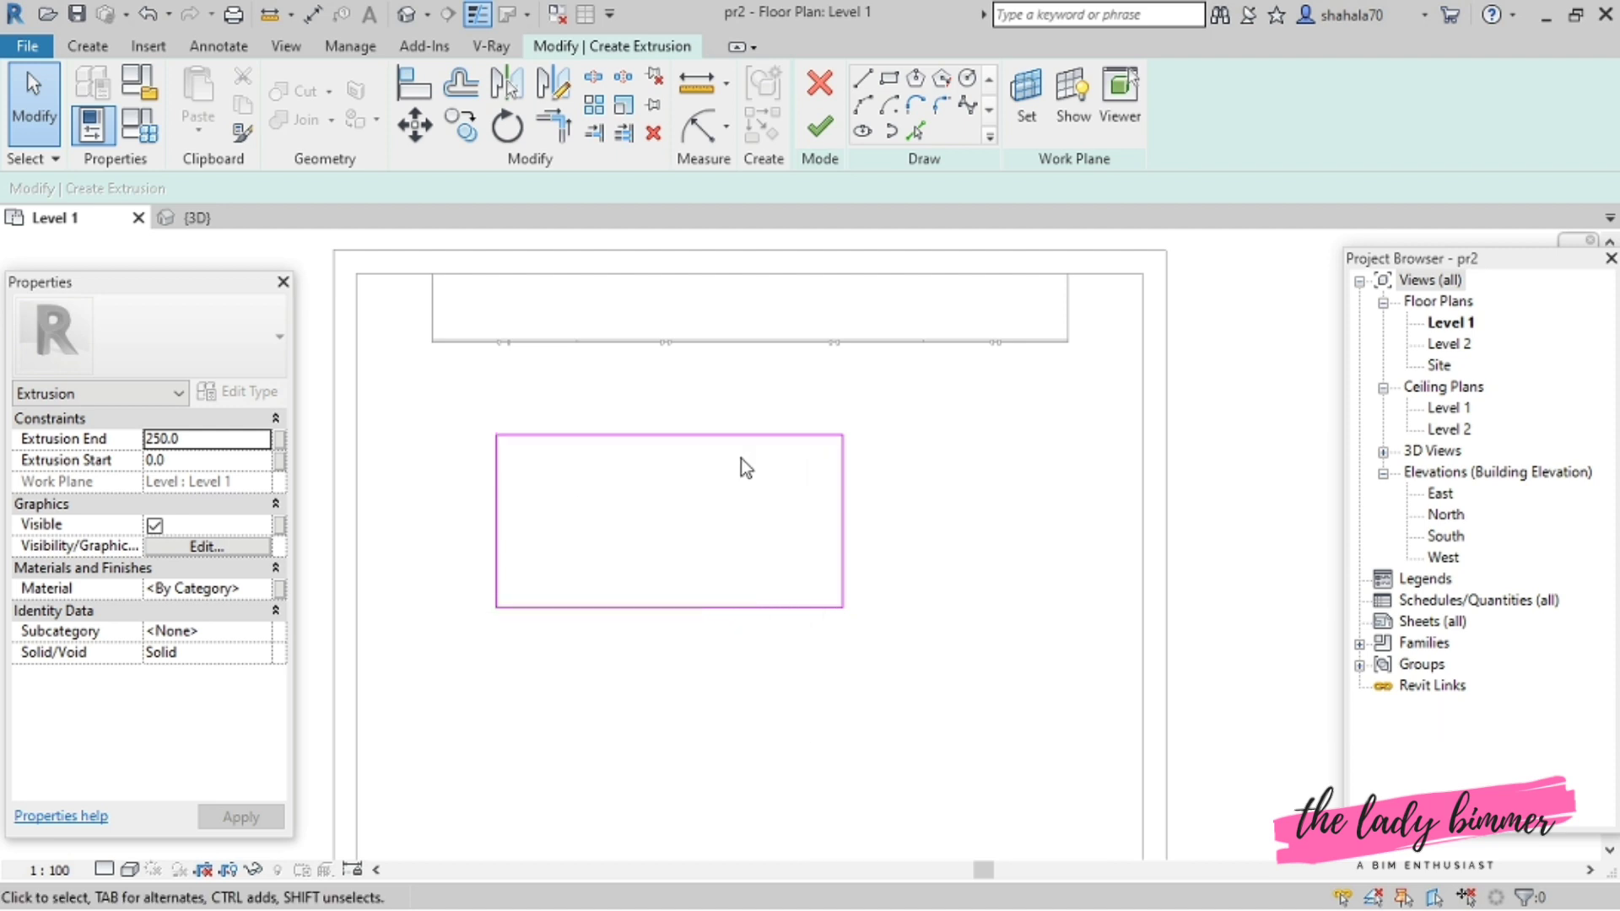
- Draw a vertical helper line 980 mm long from the cabinet front down past the rectangle's nearest edge
click(862, 82)
click(739, 342)
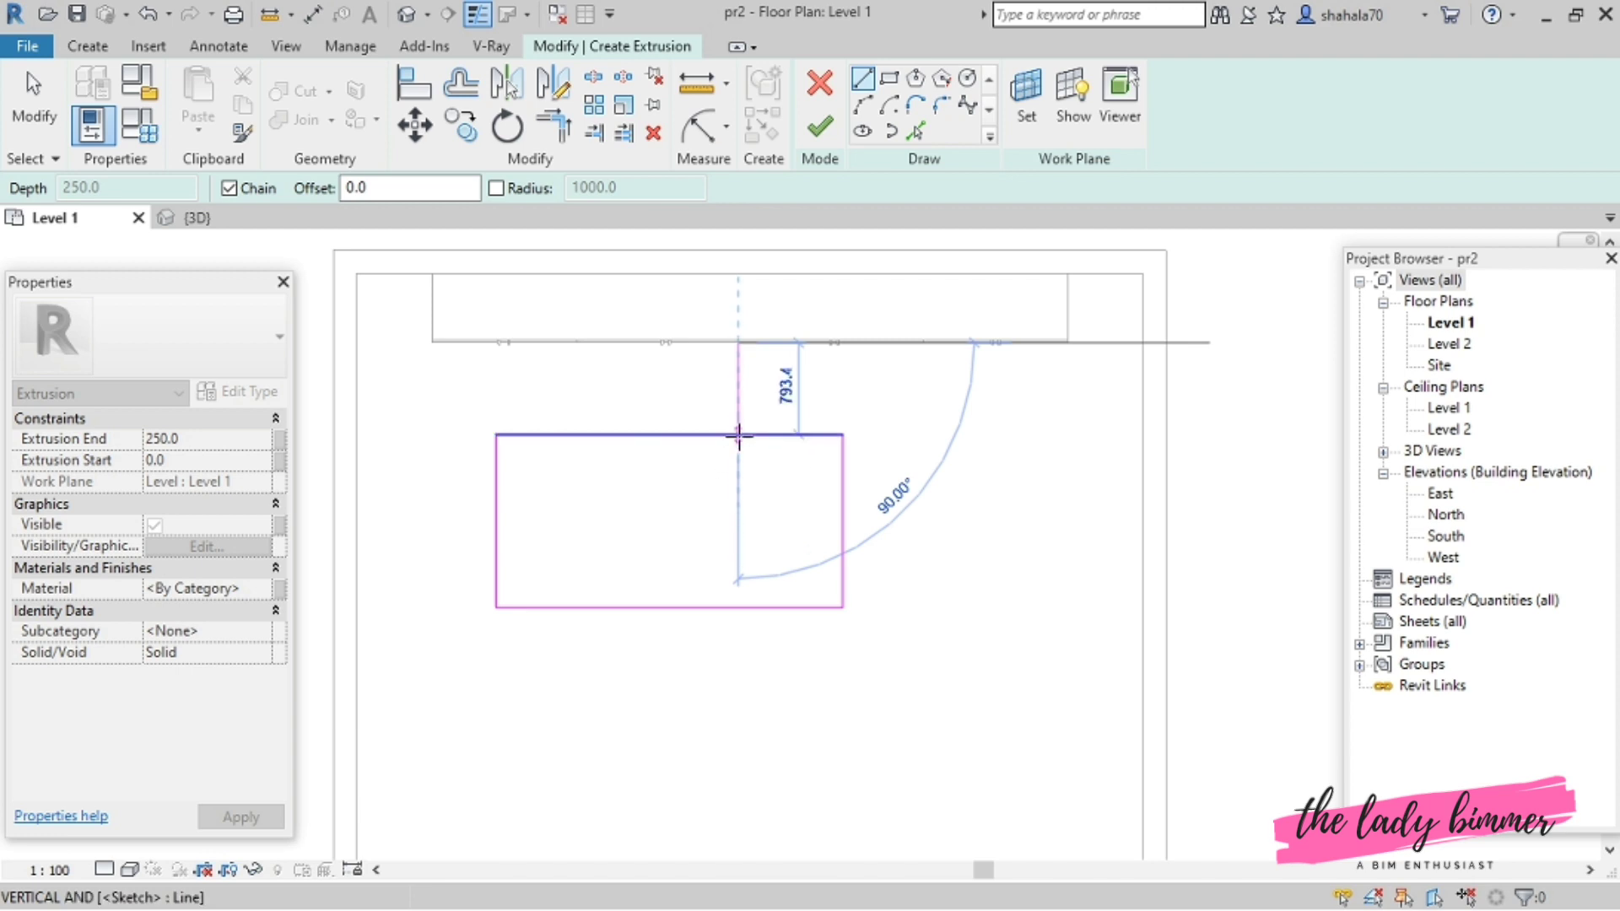
scroll(738, 453, up, 4)
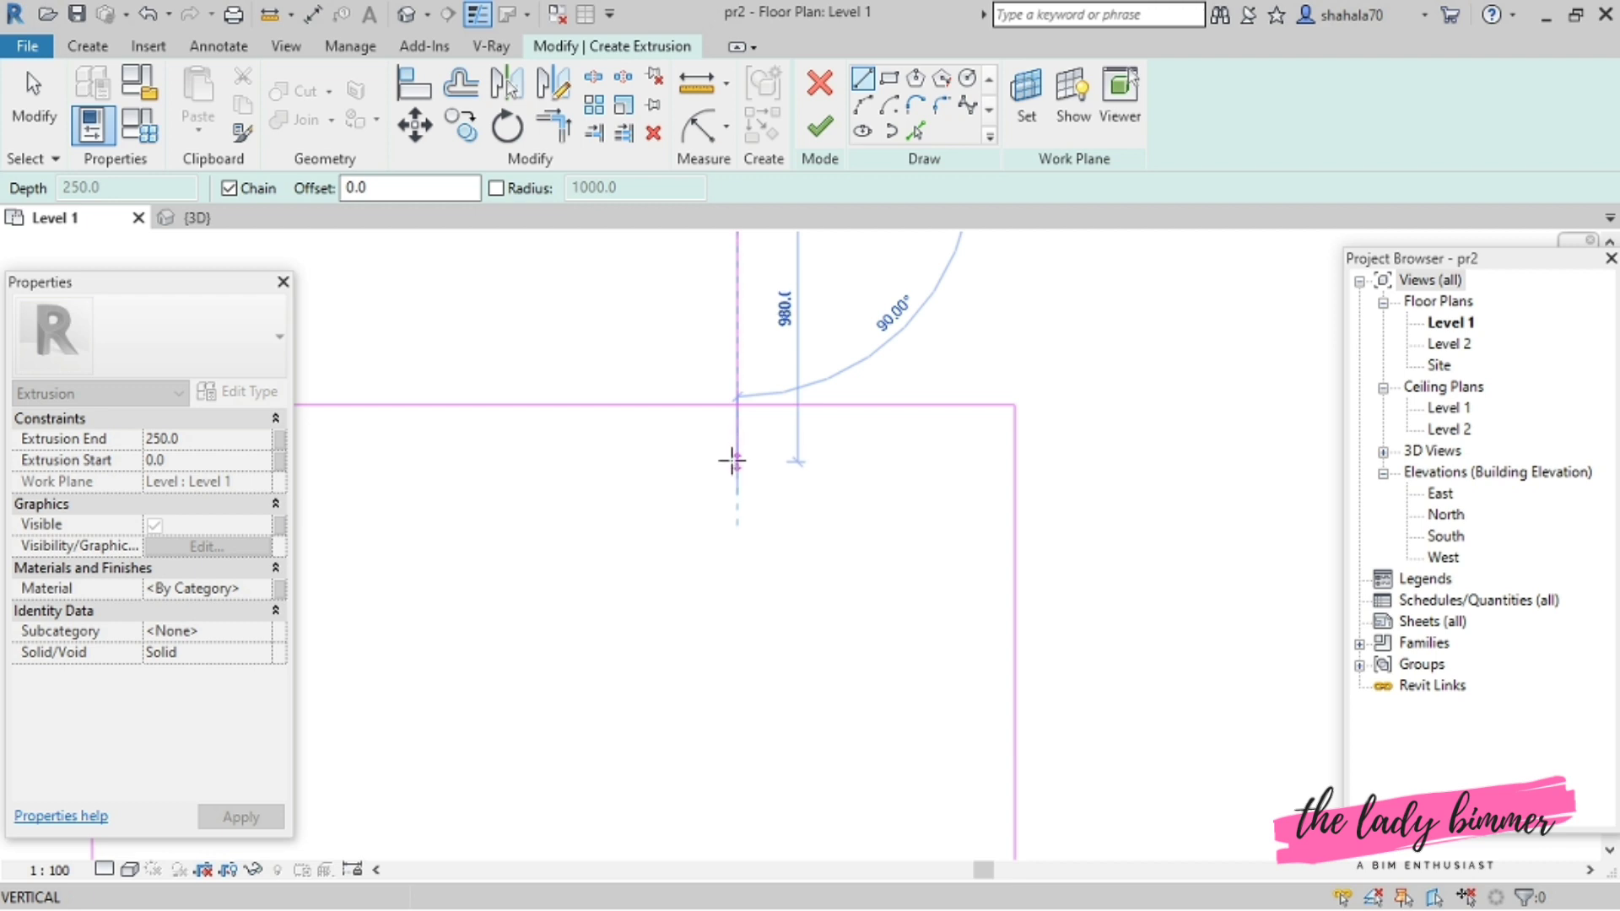
click(731, 461)
scroll(730, 459, down, 5)
key(Escape)
key(Escape)
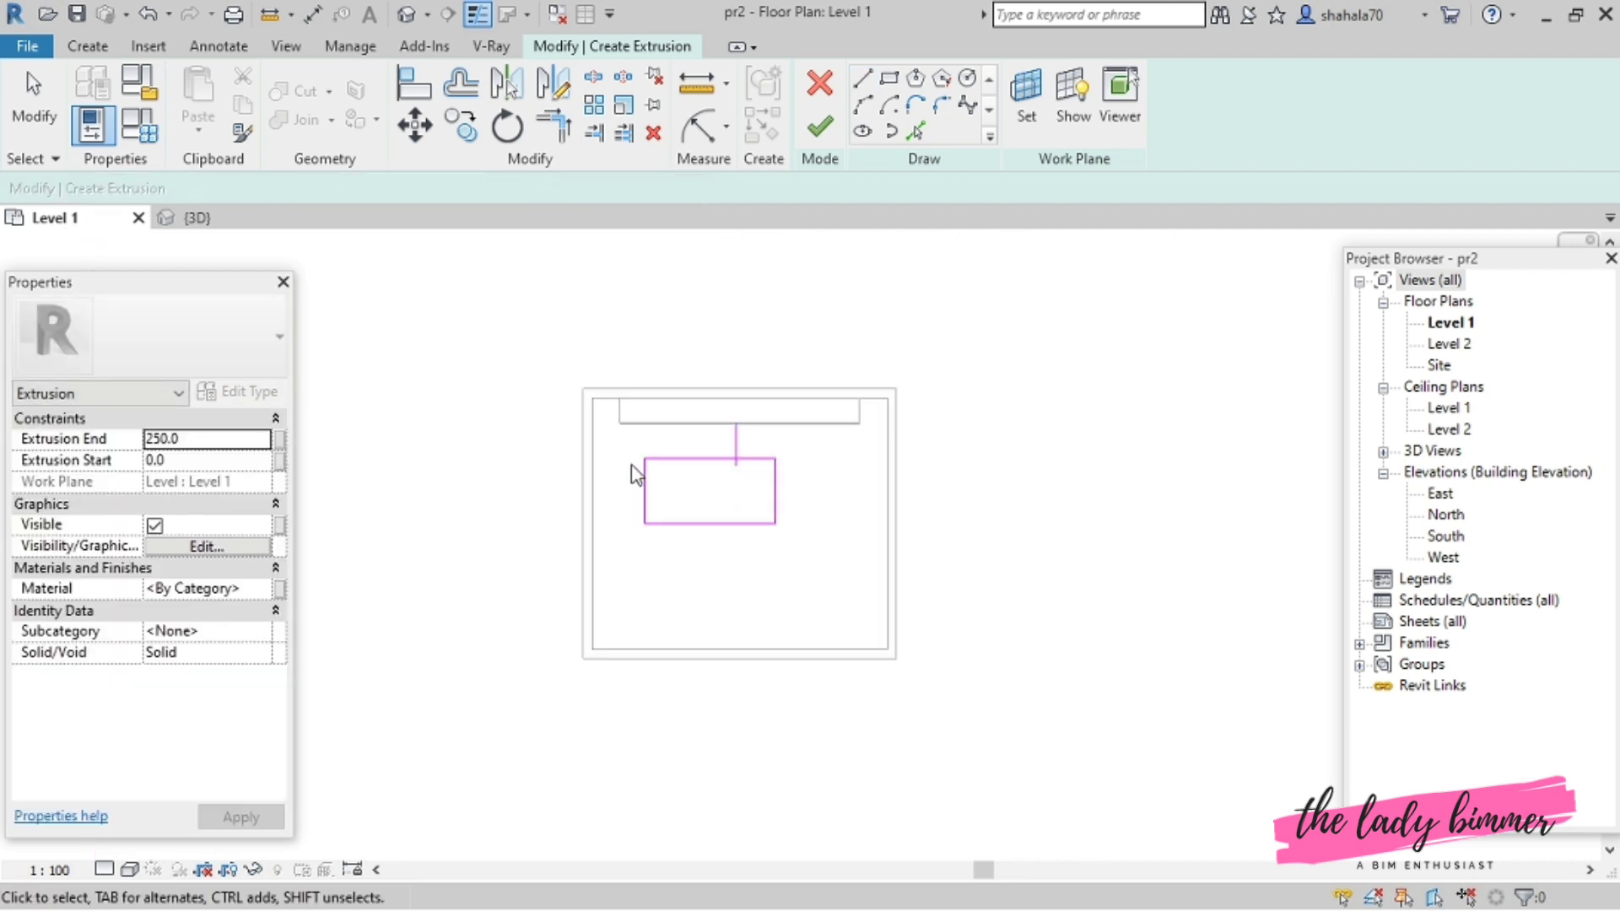
- Move the whole rectangle straight down so that its upper edge aligns with the end of the helper line
scroll(631, 464, up, 3)
drag(619, 442, 896, 648)
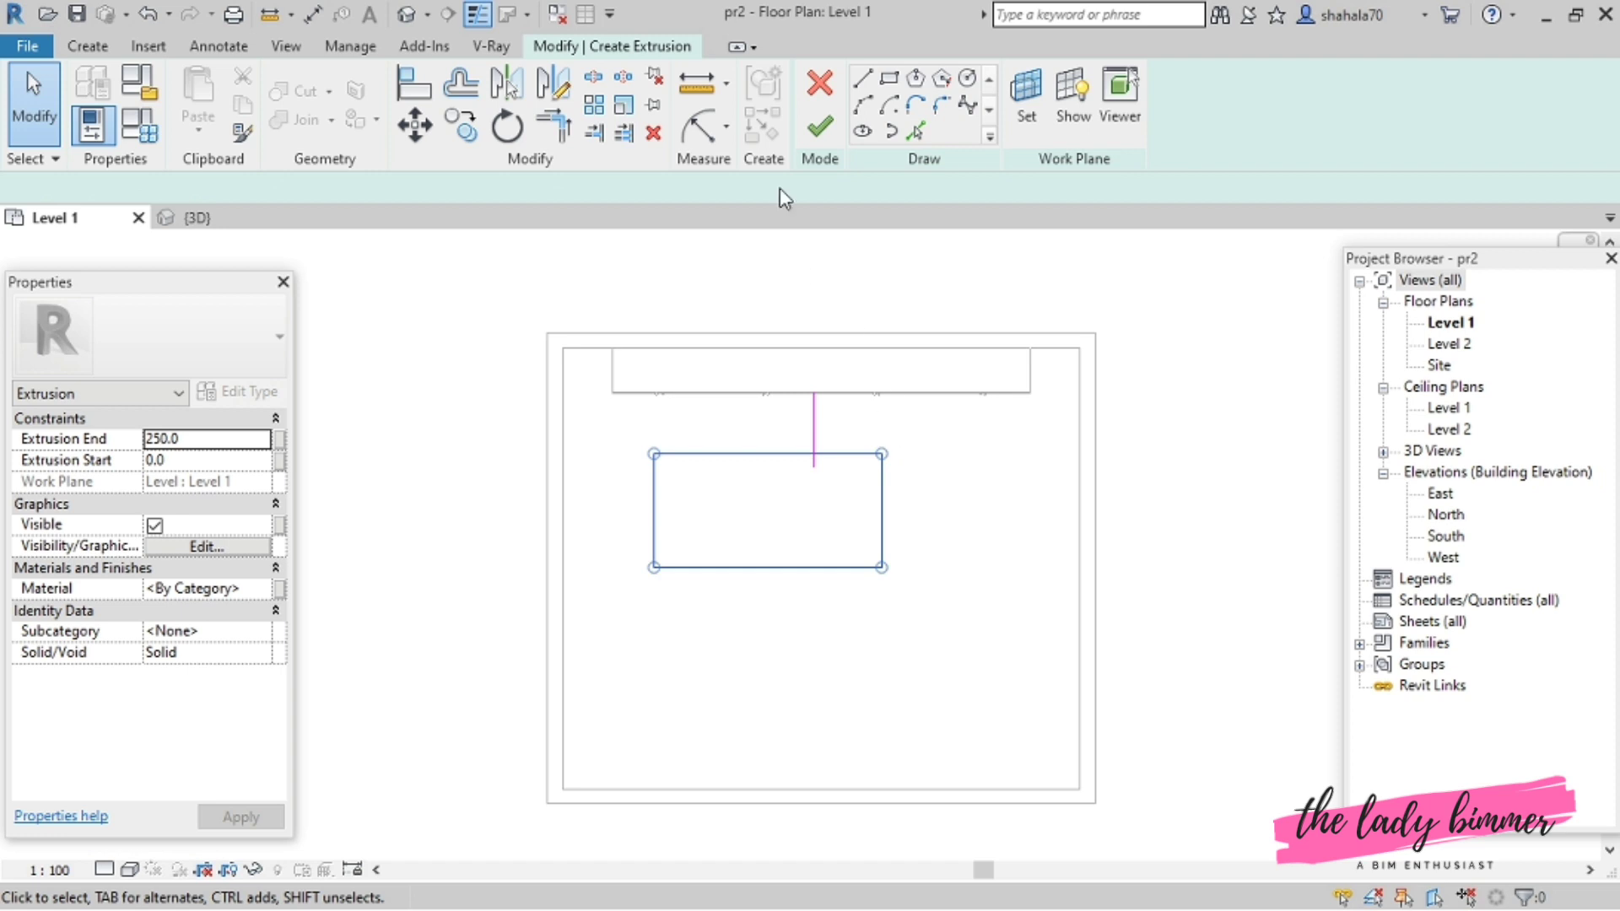
click(414, 125)
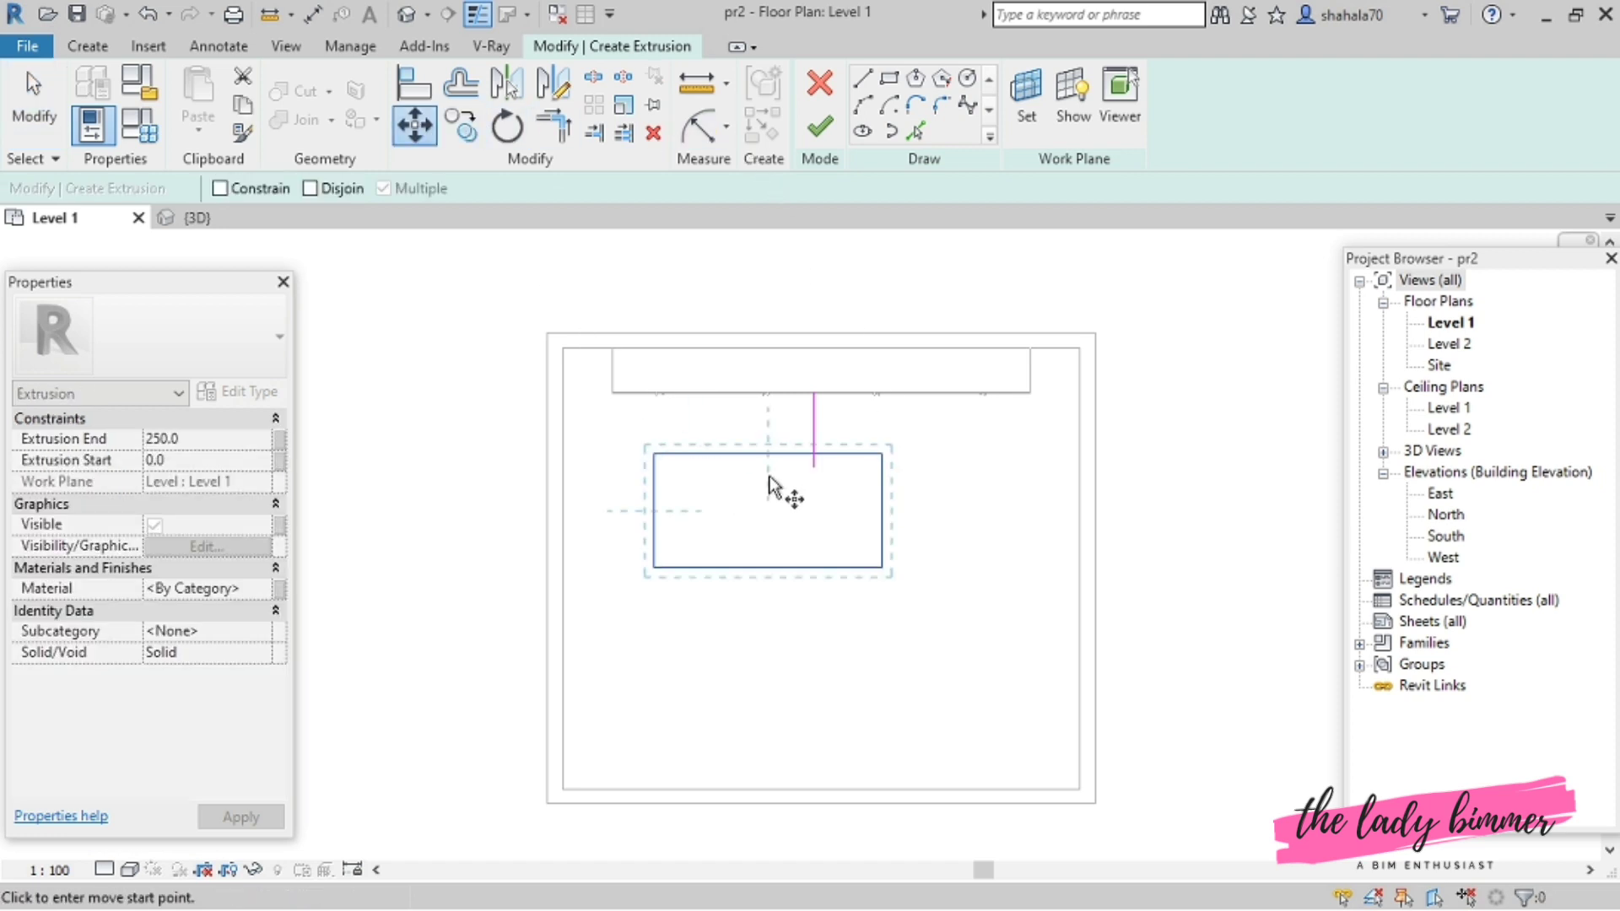
click(653, 454)
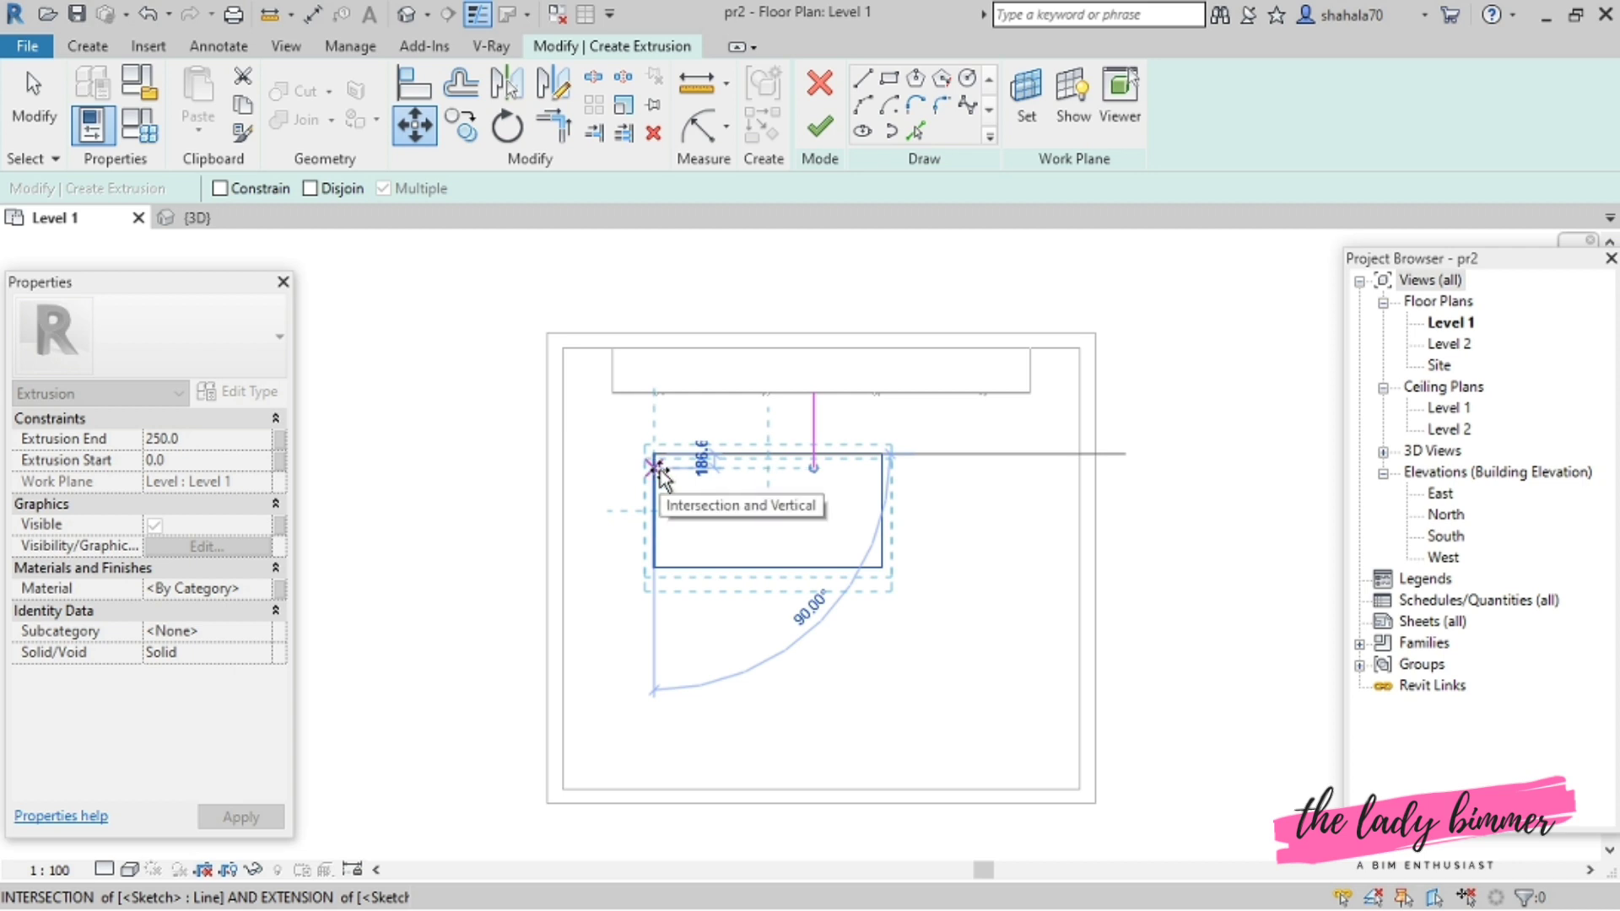
key(Escape)
scroll(986, 568, up, 1)
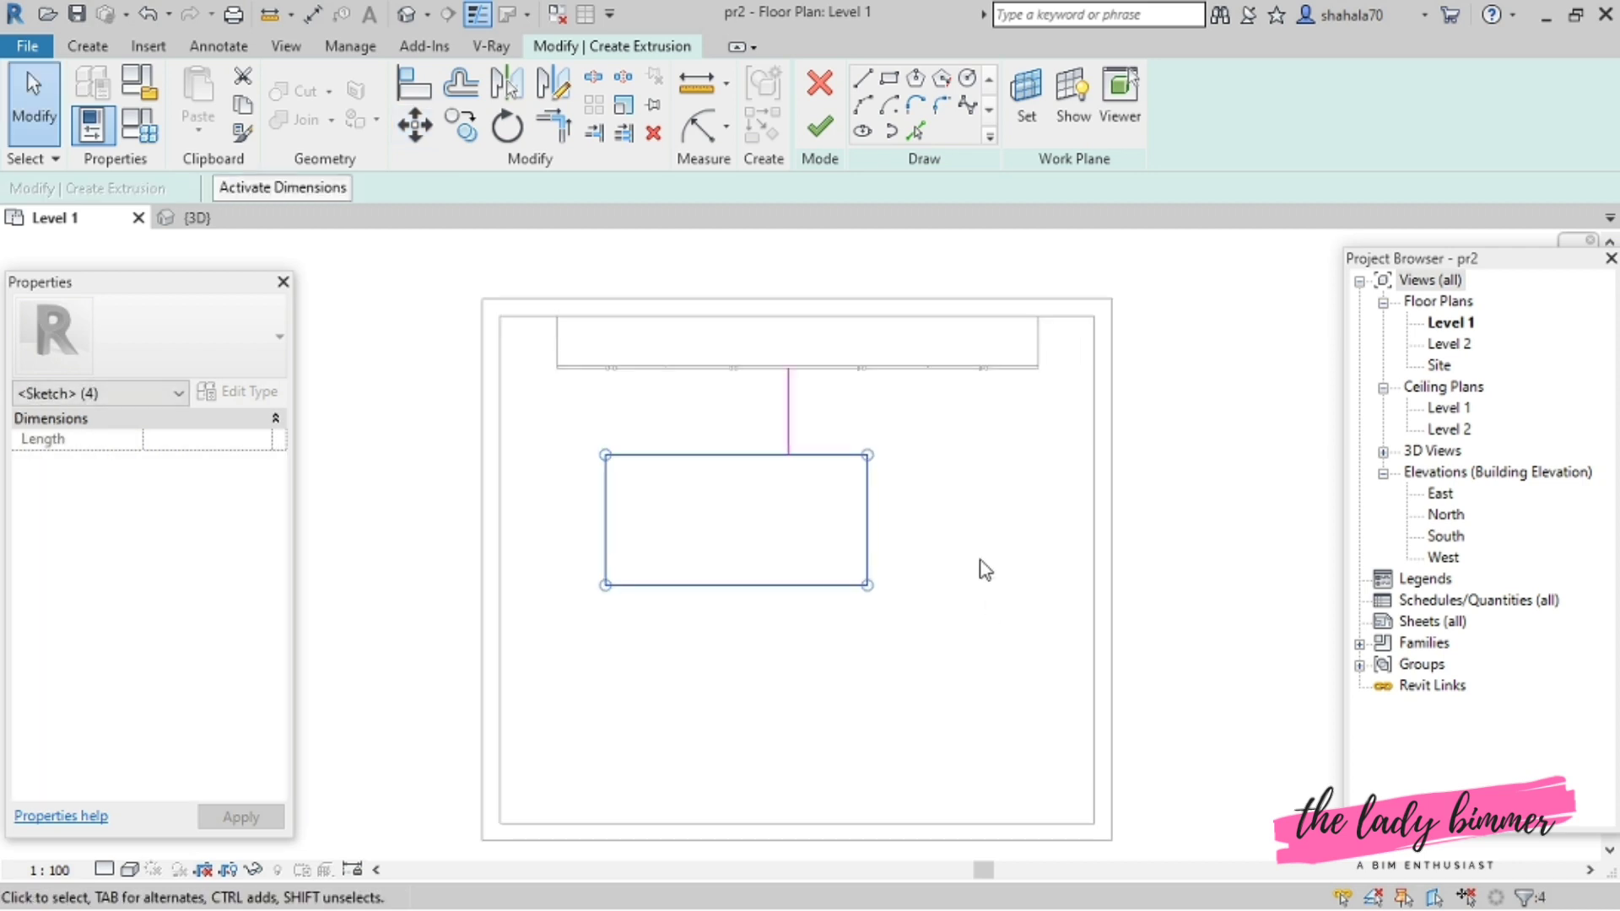
- Delete the vertical helper line between the cabinets and the rectangle
key(Escape)
click(785, 407)
key(Delete)
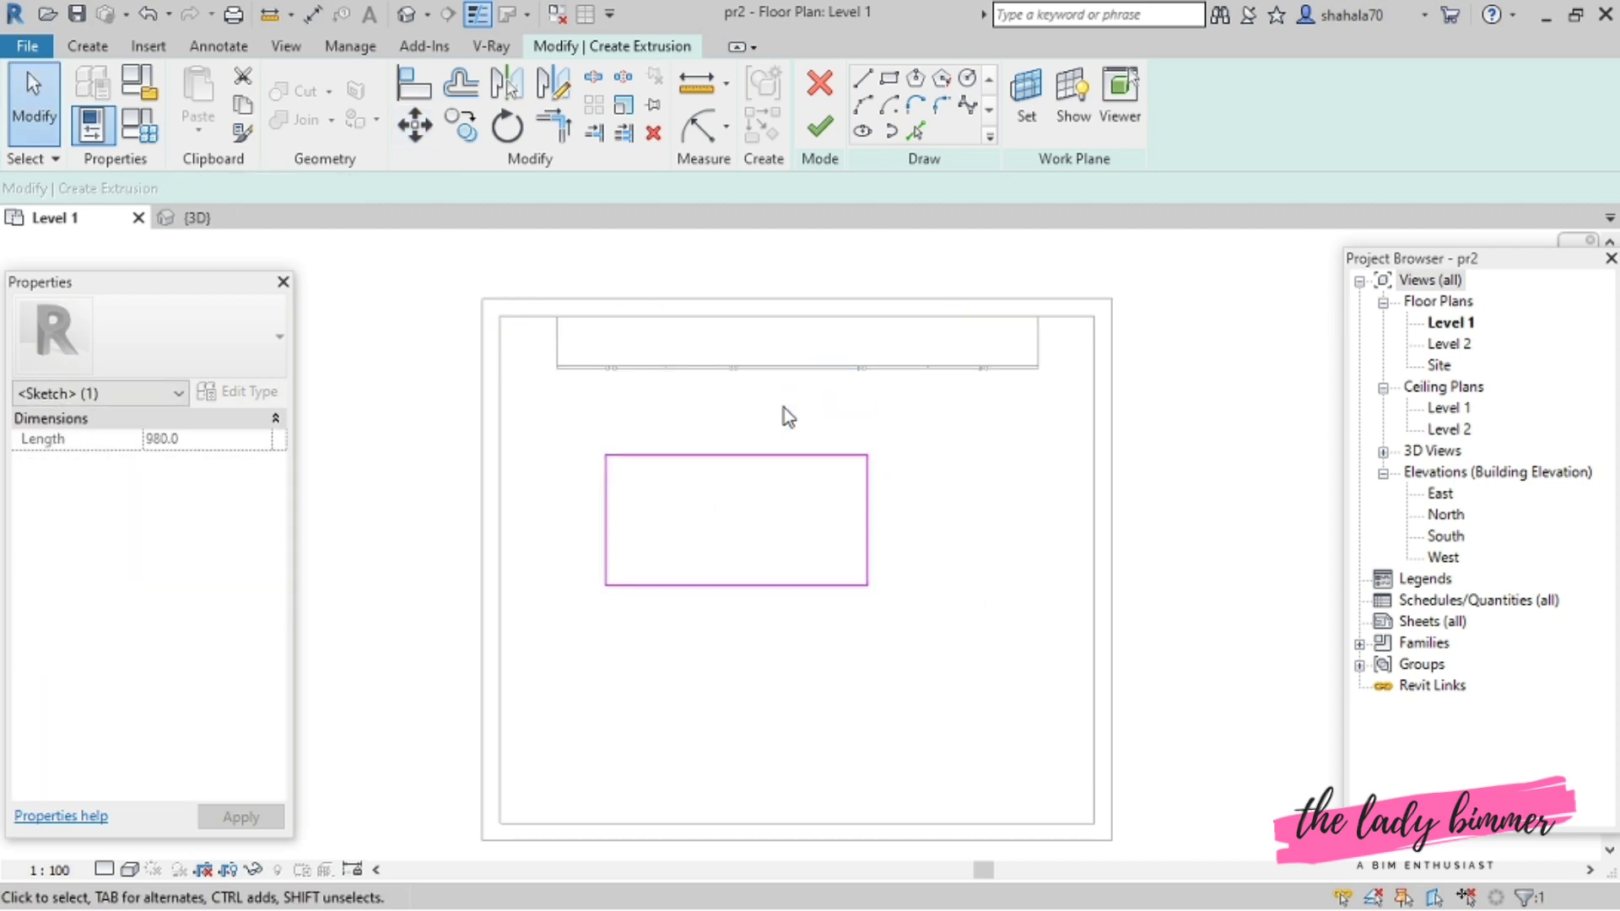
click(861, 85)
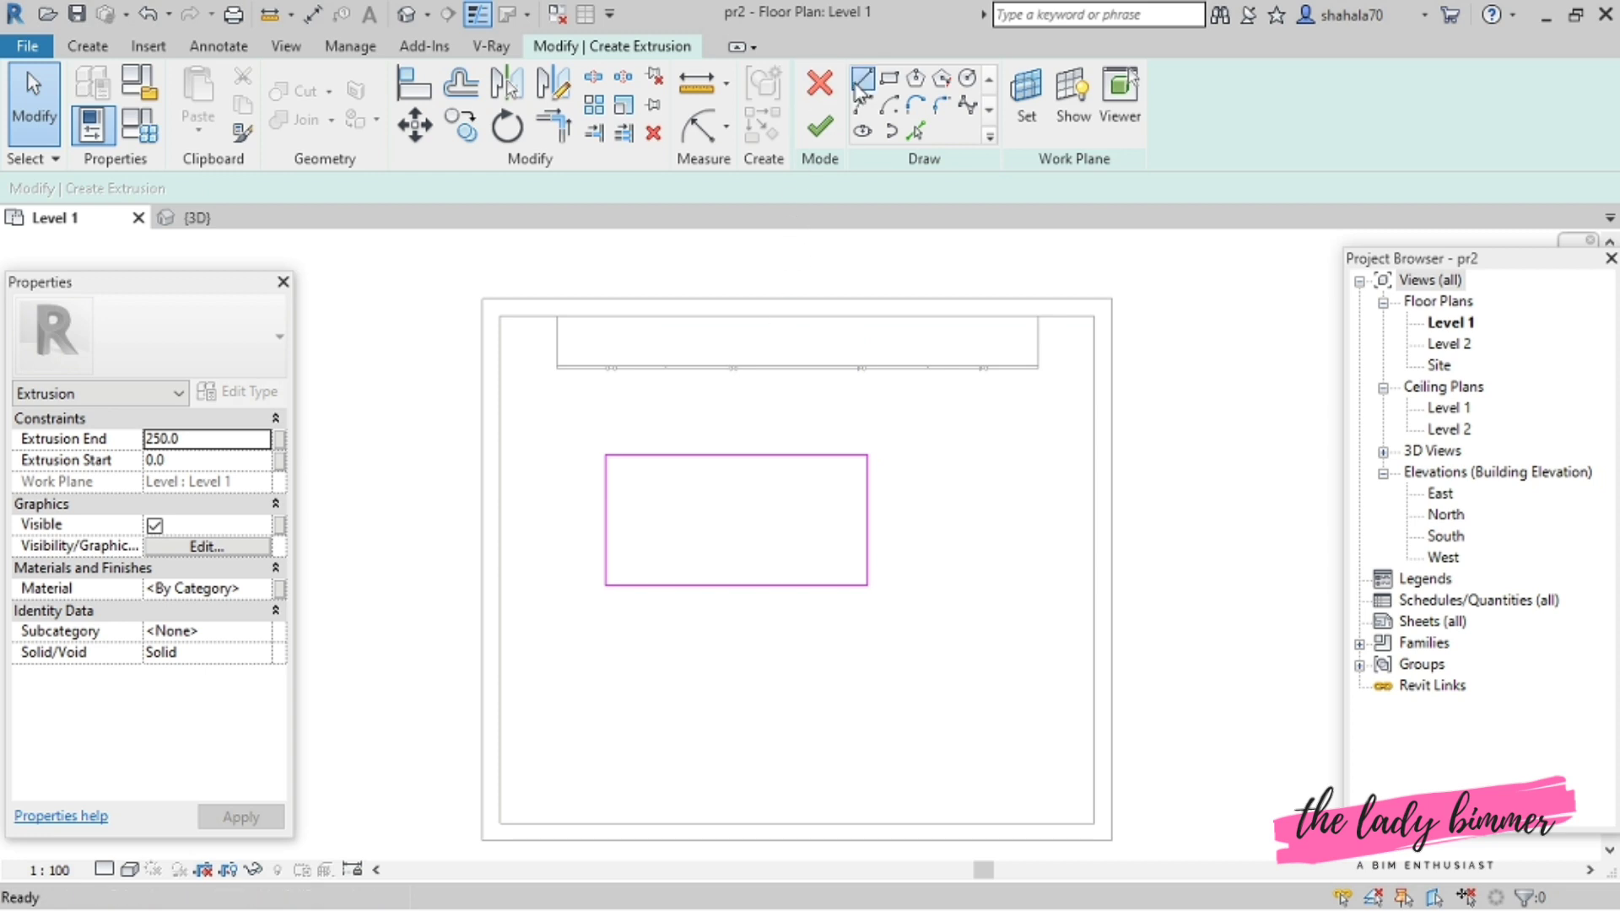
click(499, 515)
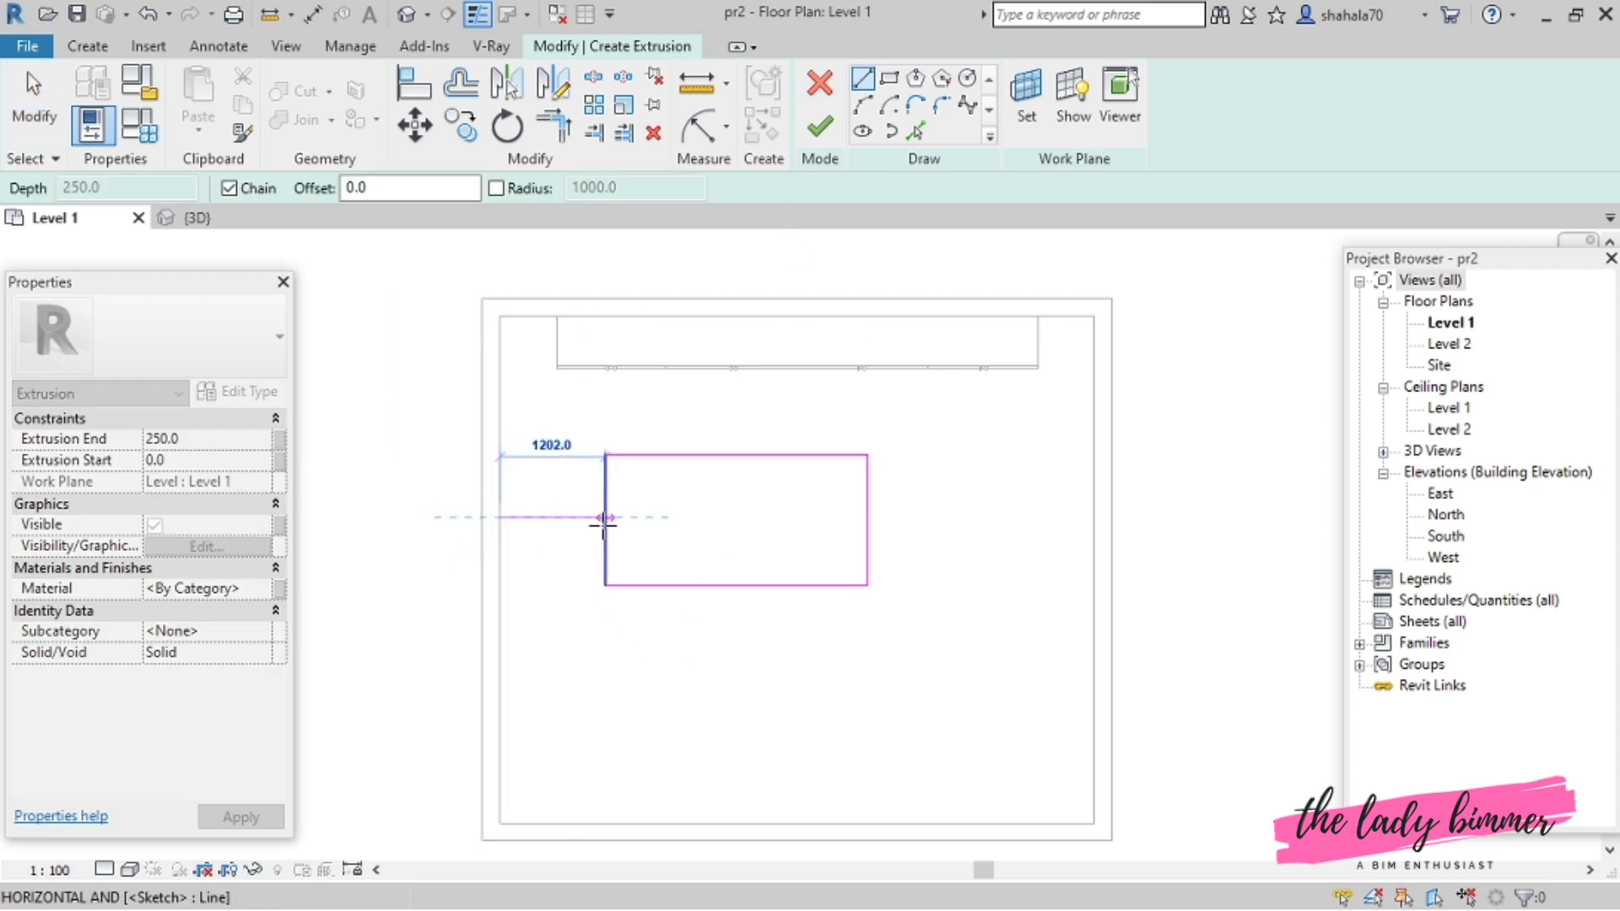
key(Escape)
key(Escape)
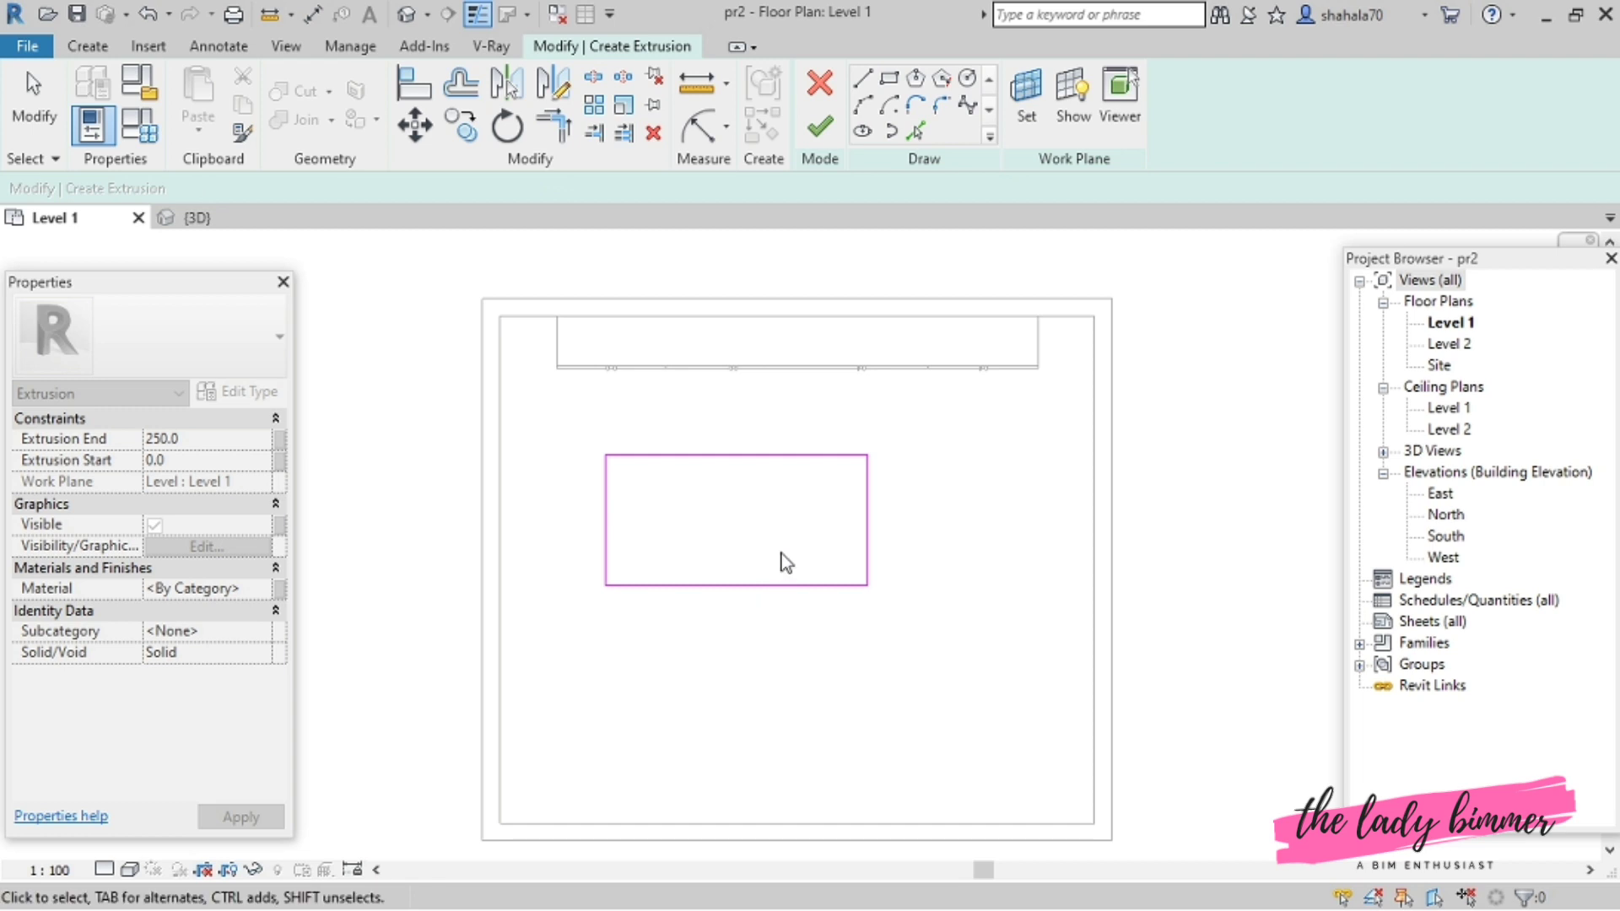
- Finish the extrusion sketch and stretch the block's top face up to a height of about 1278 mm in the 3D view
click(826, 138)
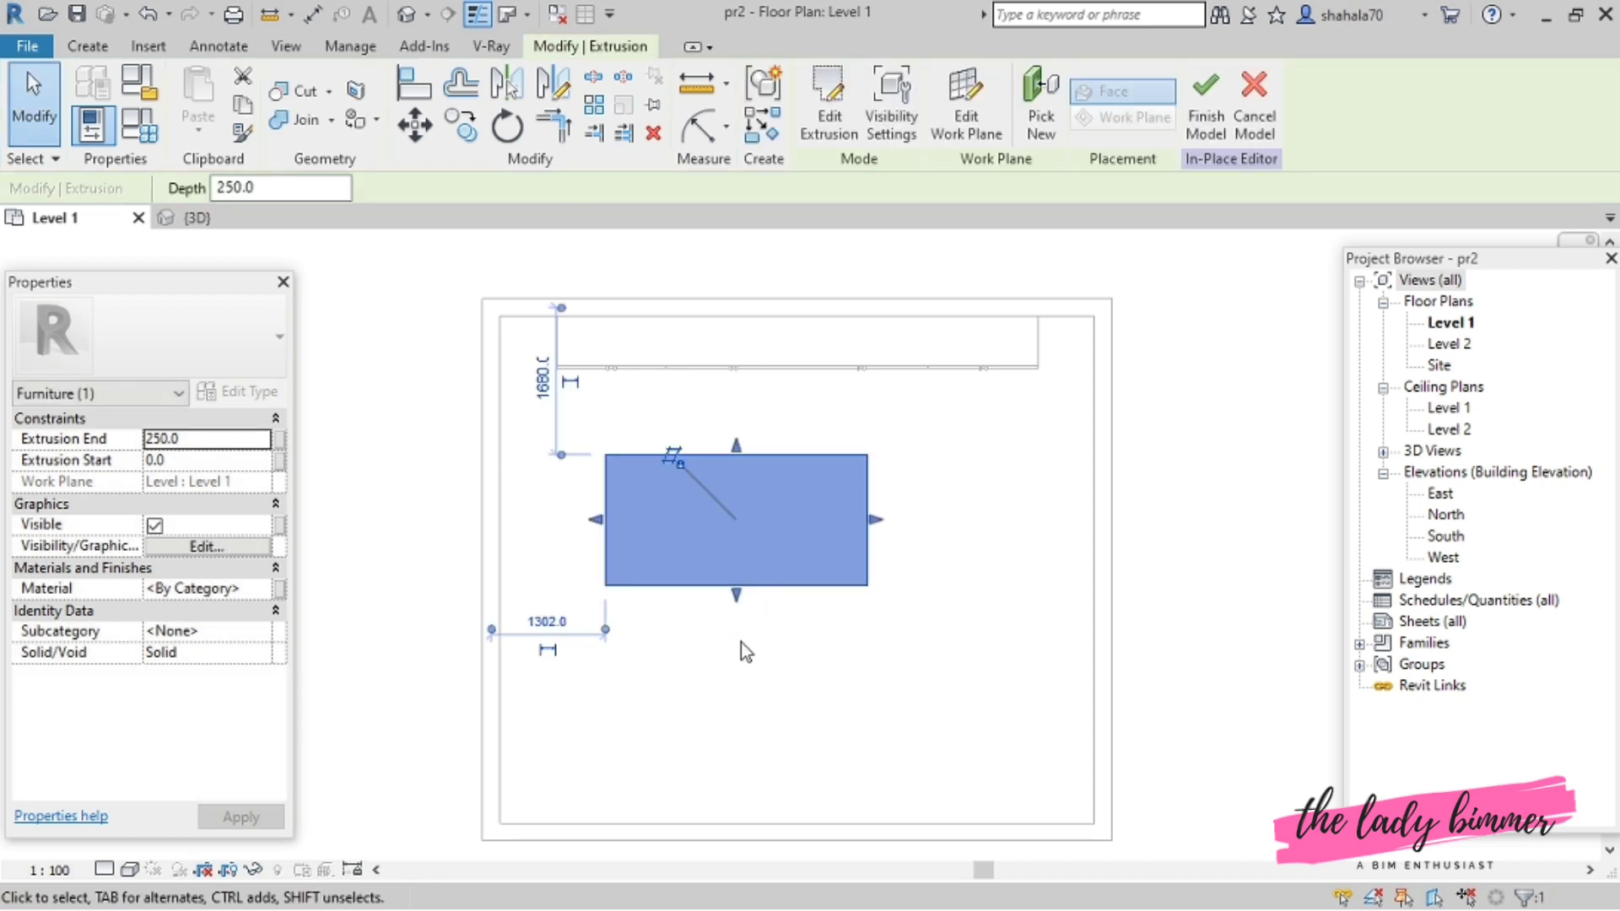
click(196, 218)
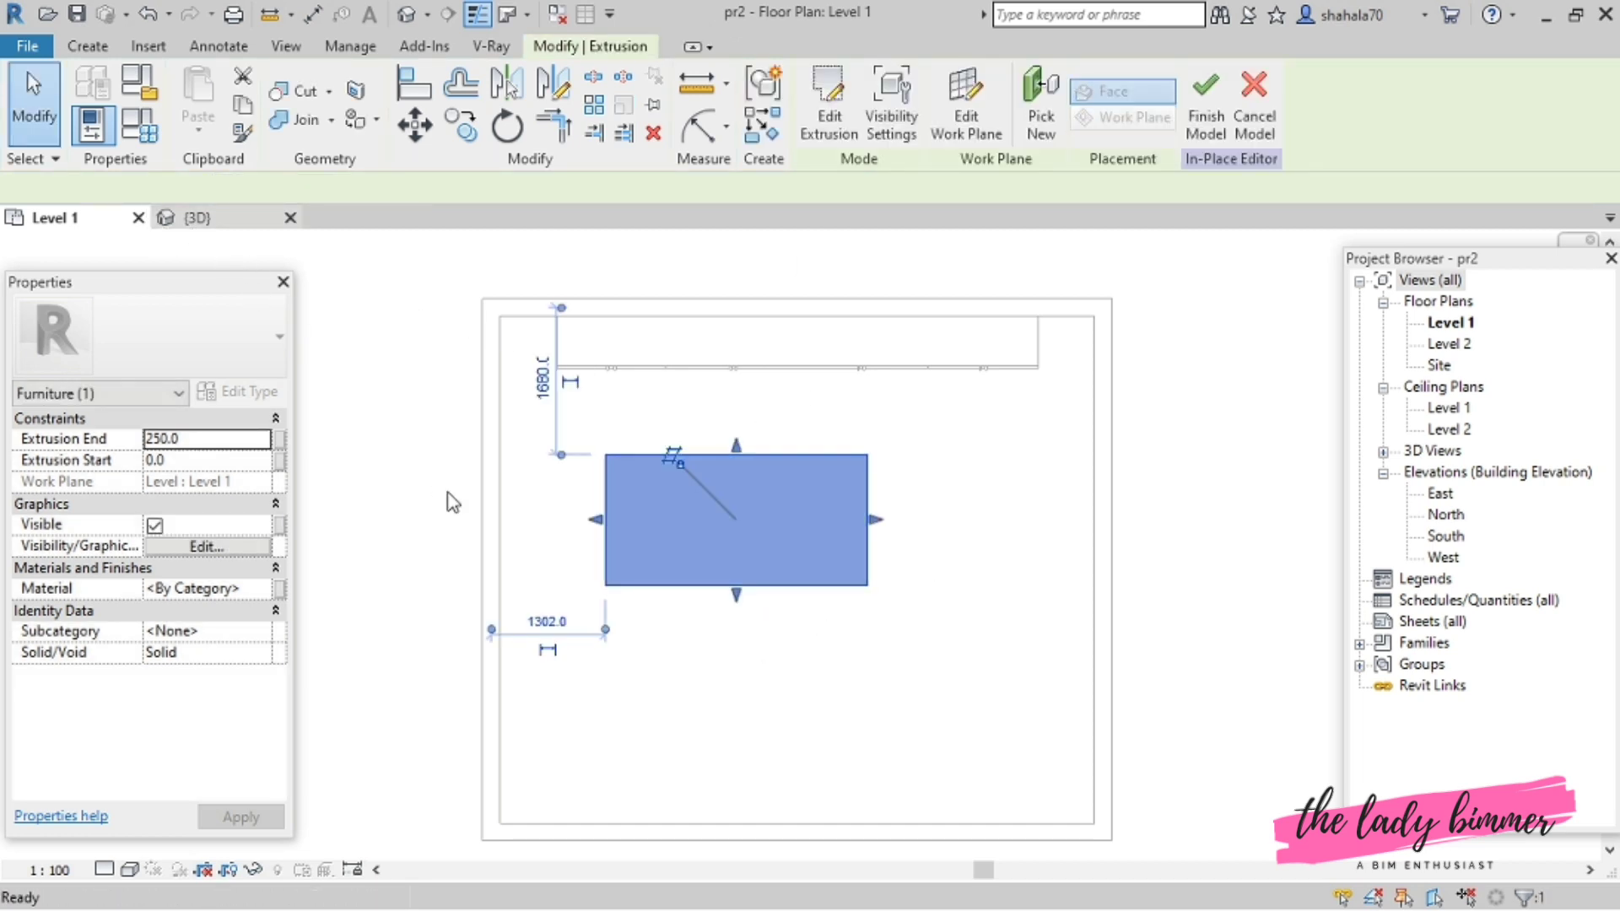
scroll(694, 789, up, 3)
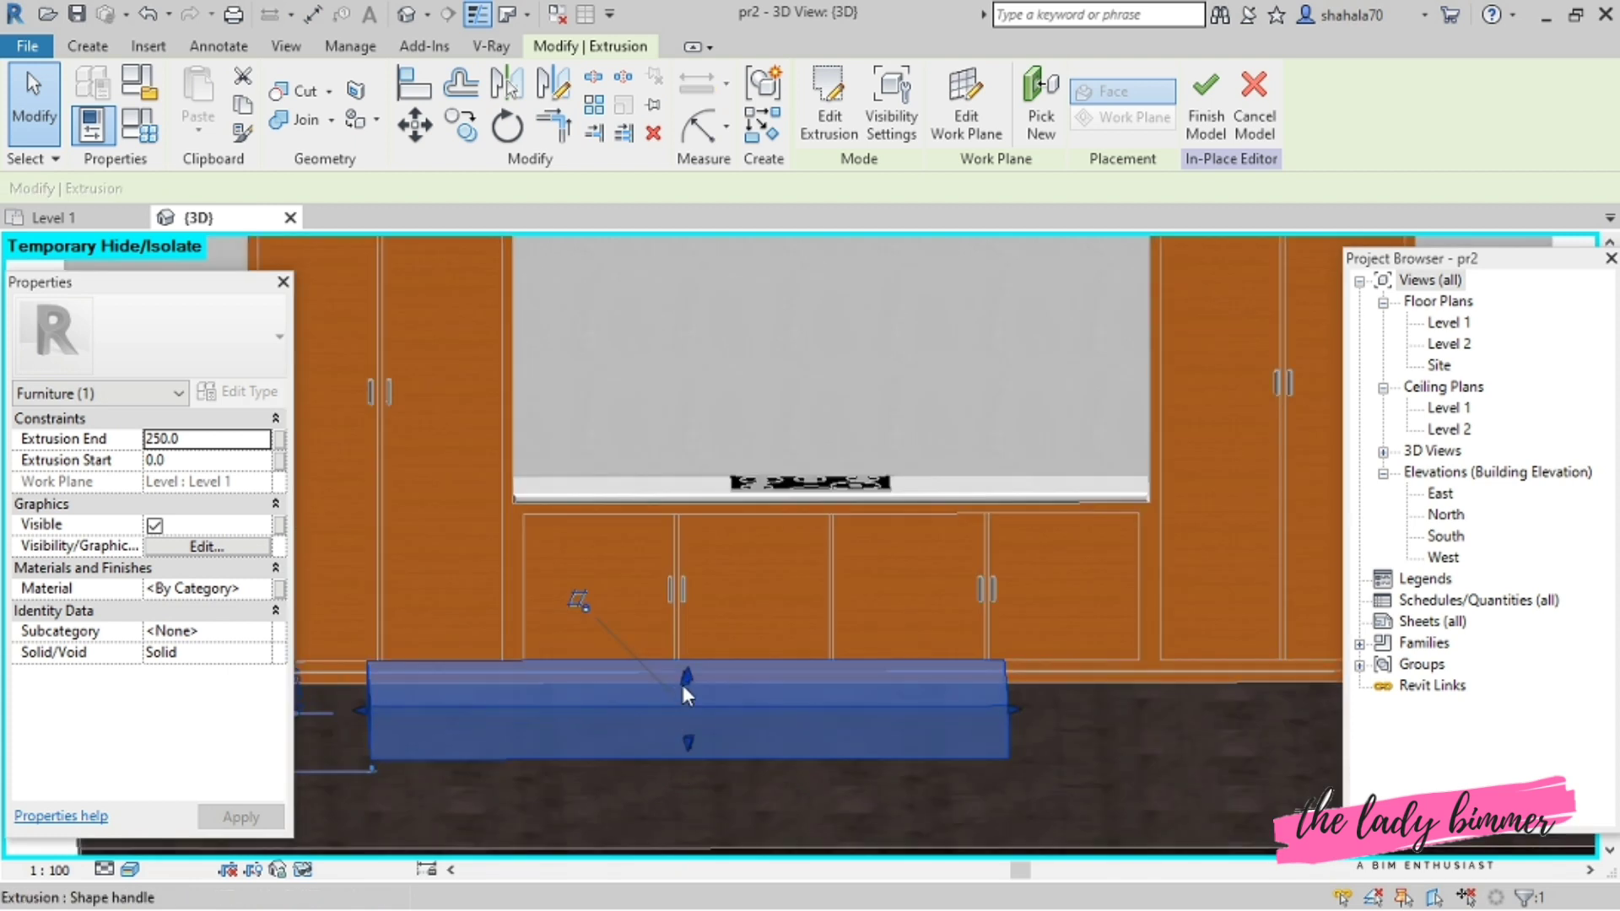
drag(684, 667, 708, 461)
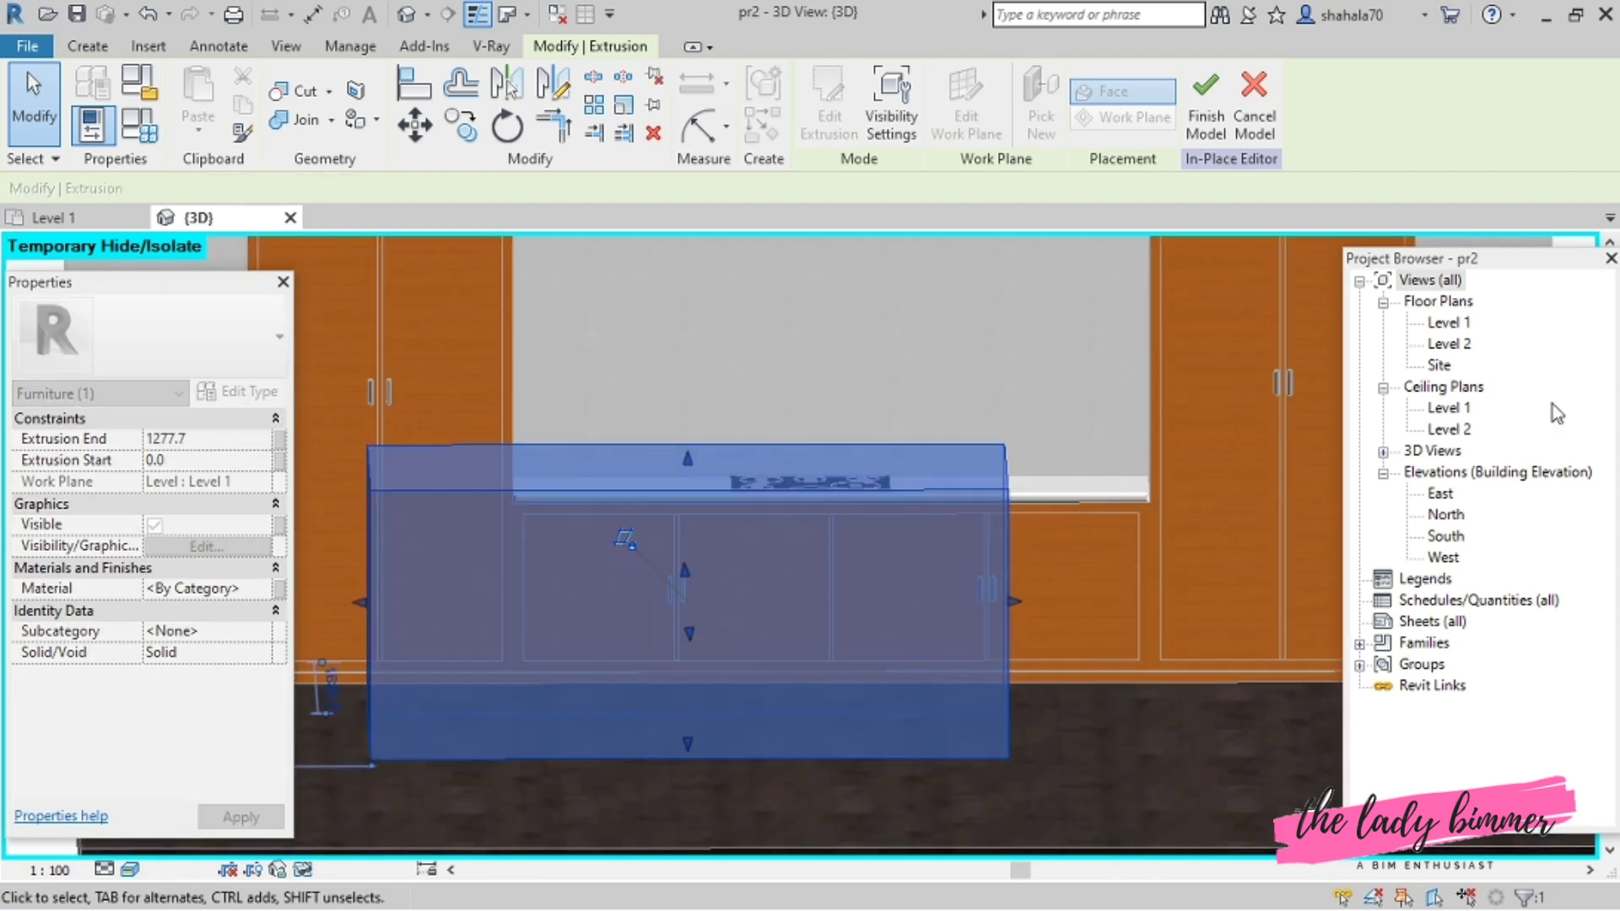
- Look at the island block from the front and set its extrusion end to 1100
drag(1524, 252, 1517, 303)
key(Escape)
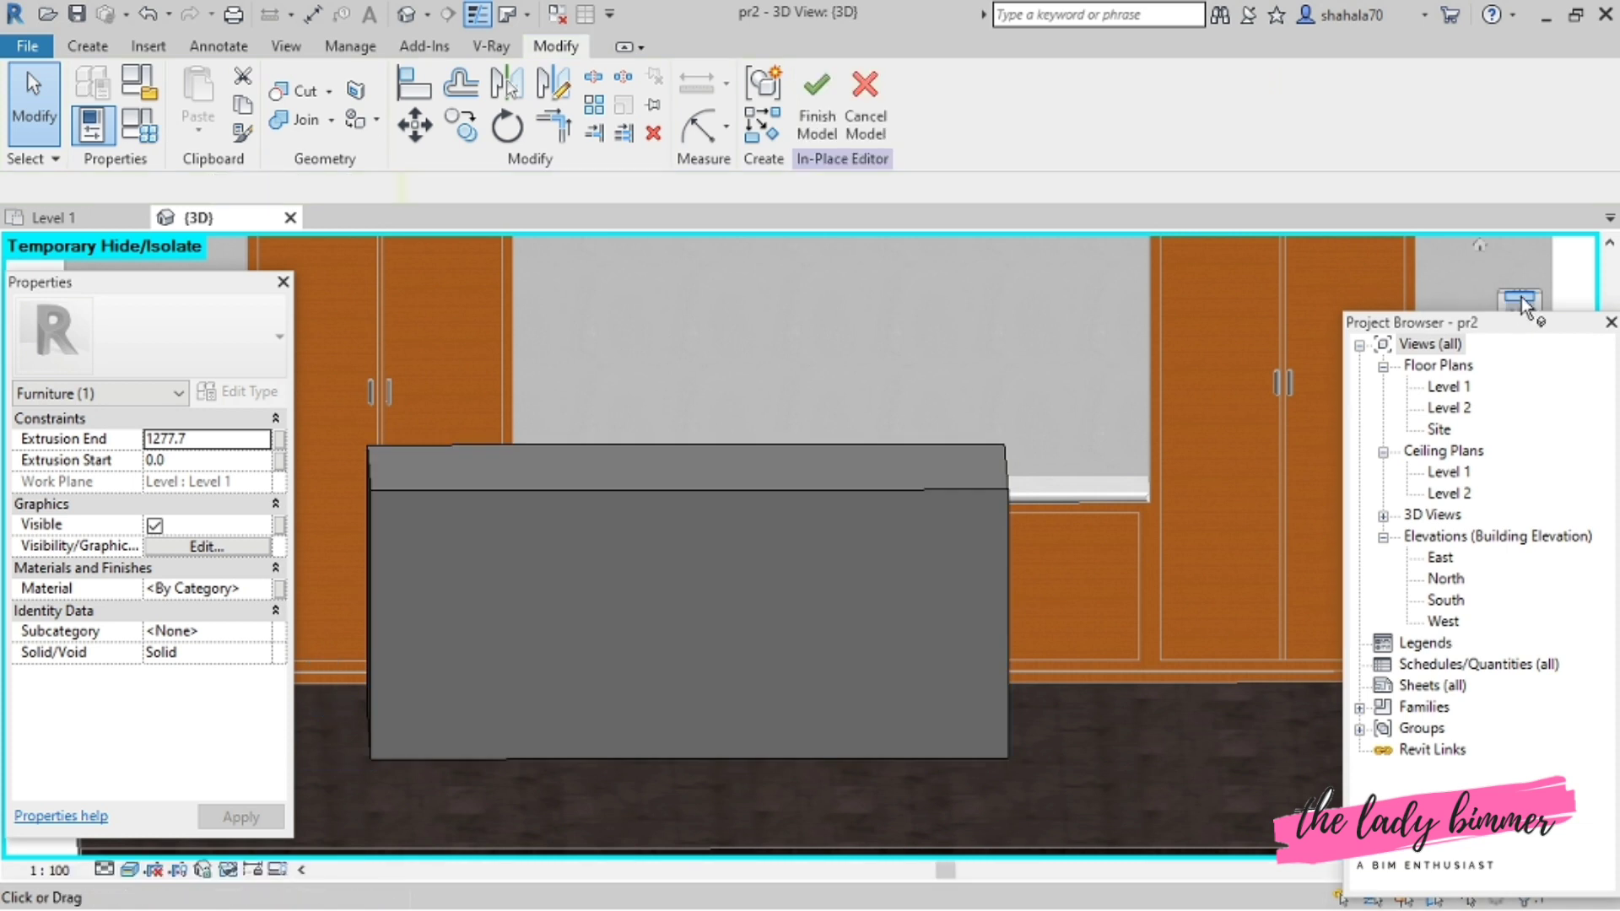
click(1522, 307)
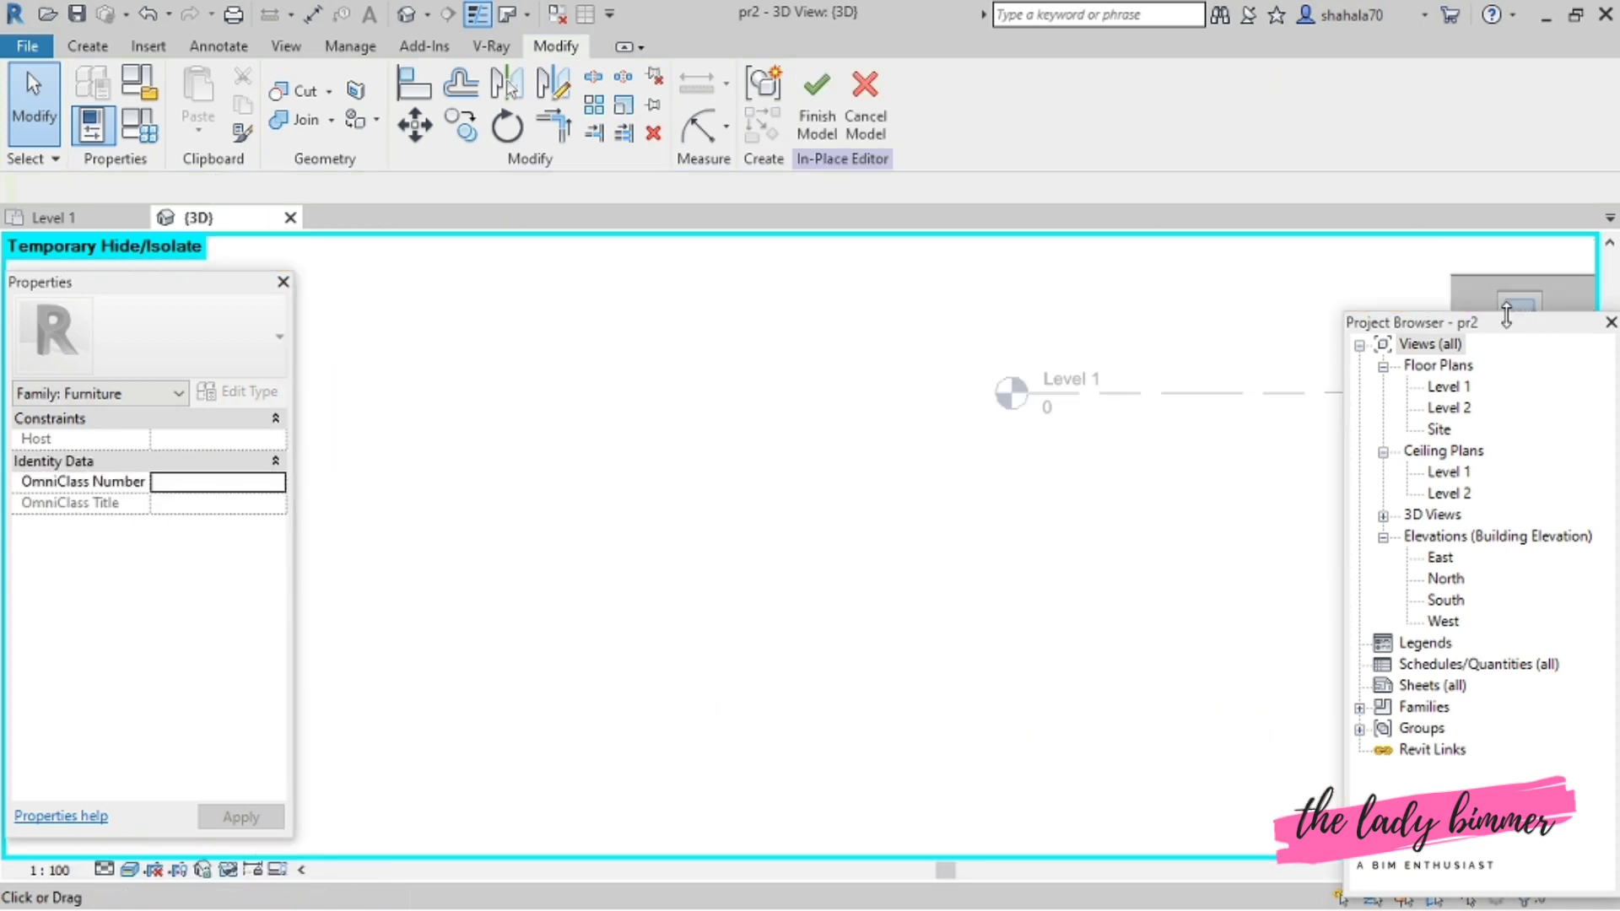
scroll(777, 545, up, 10)
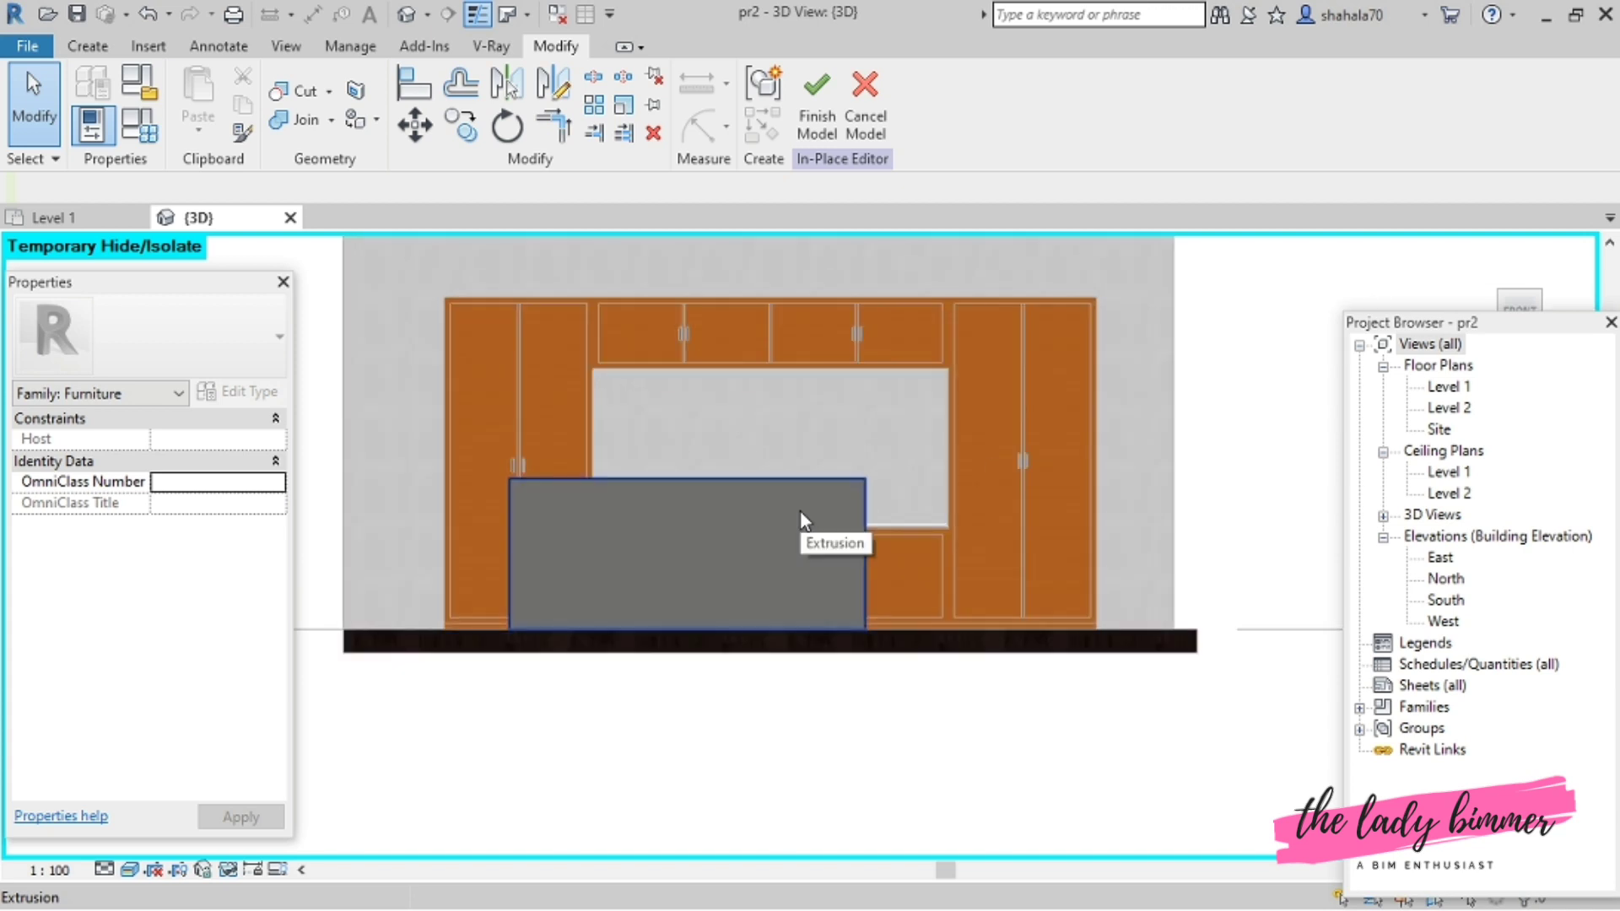
click(653, 500)
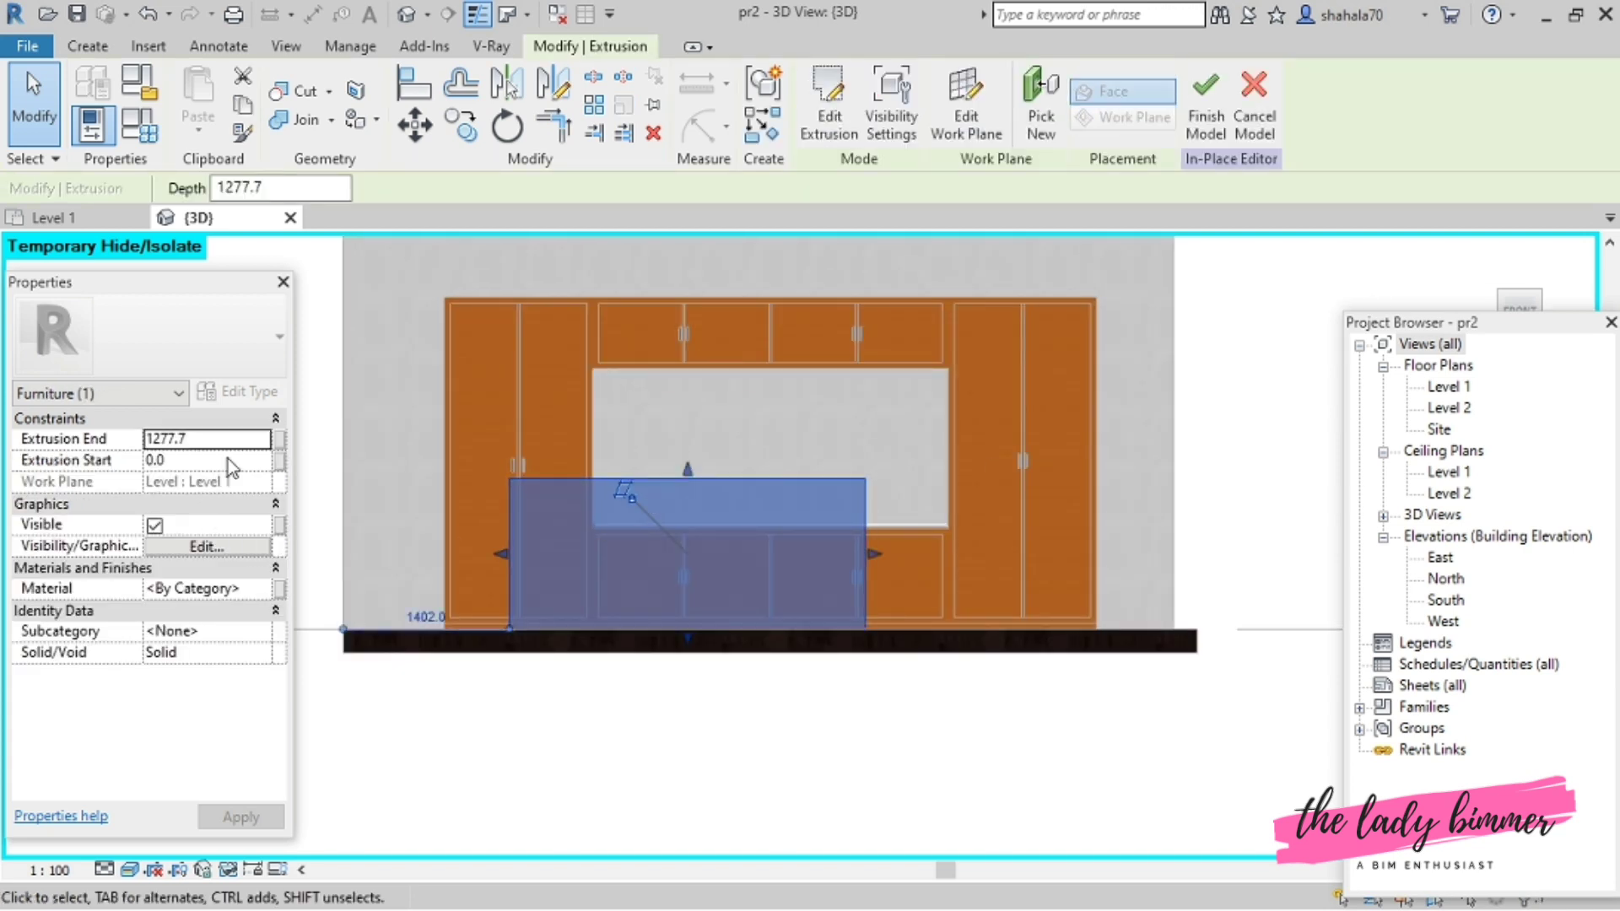
drag(689, 464, 680, 500)
click(221, 454)
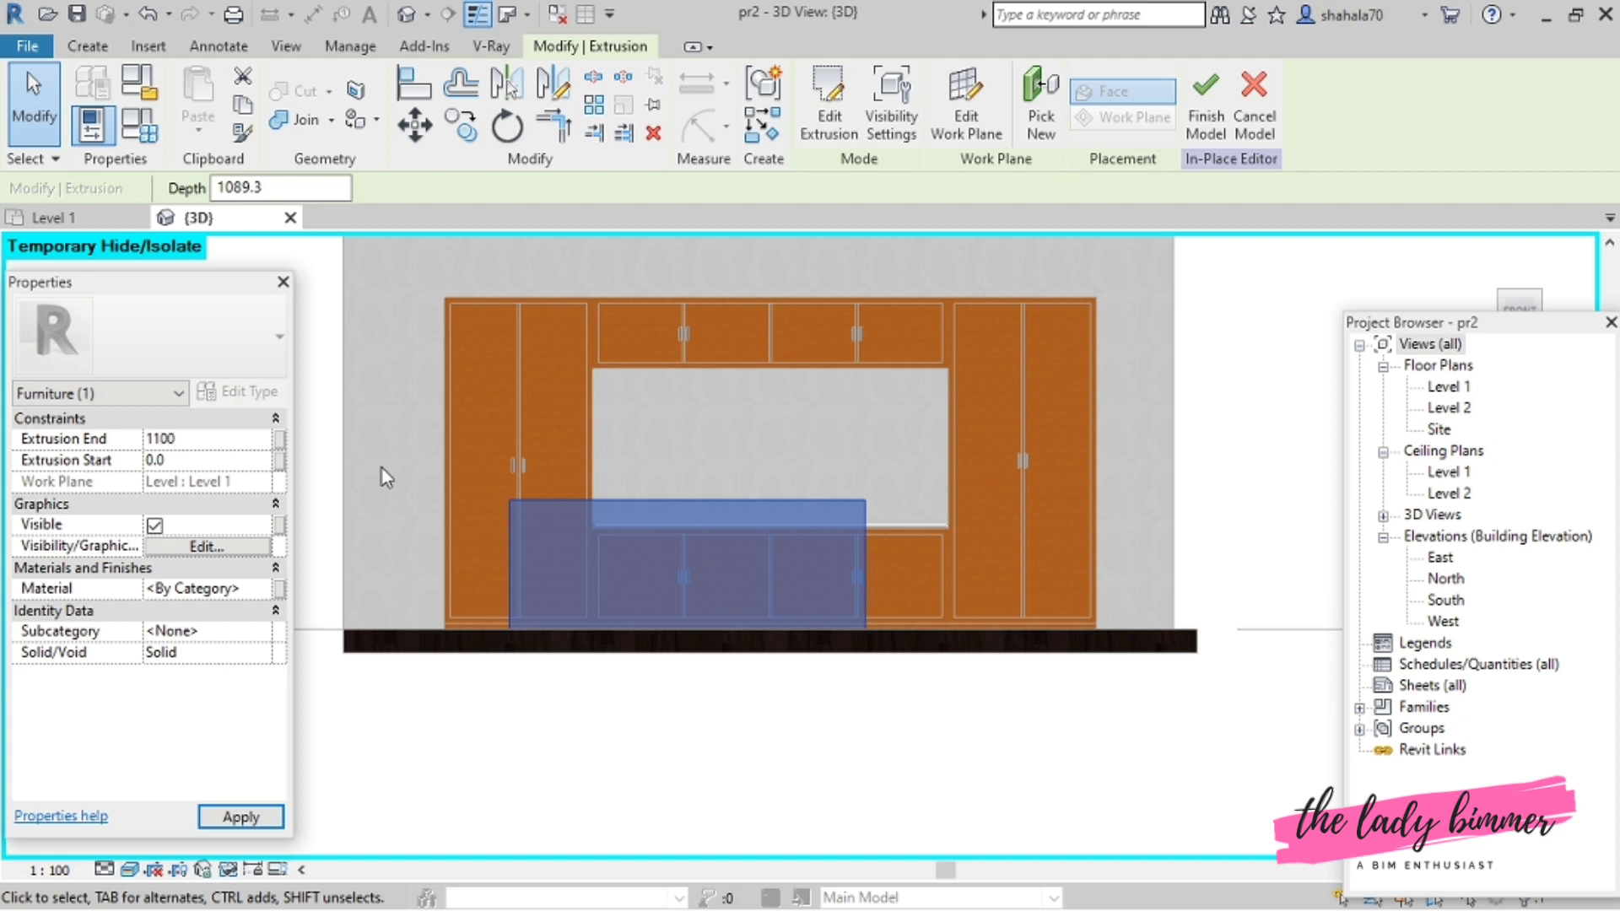
key(Return)
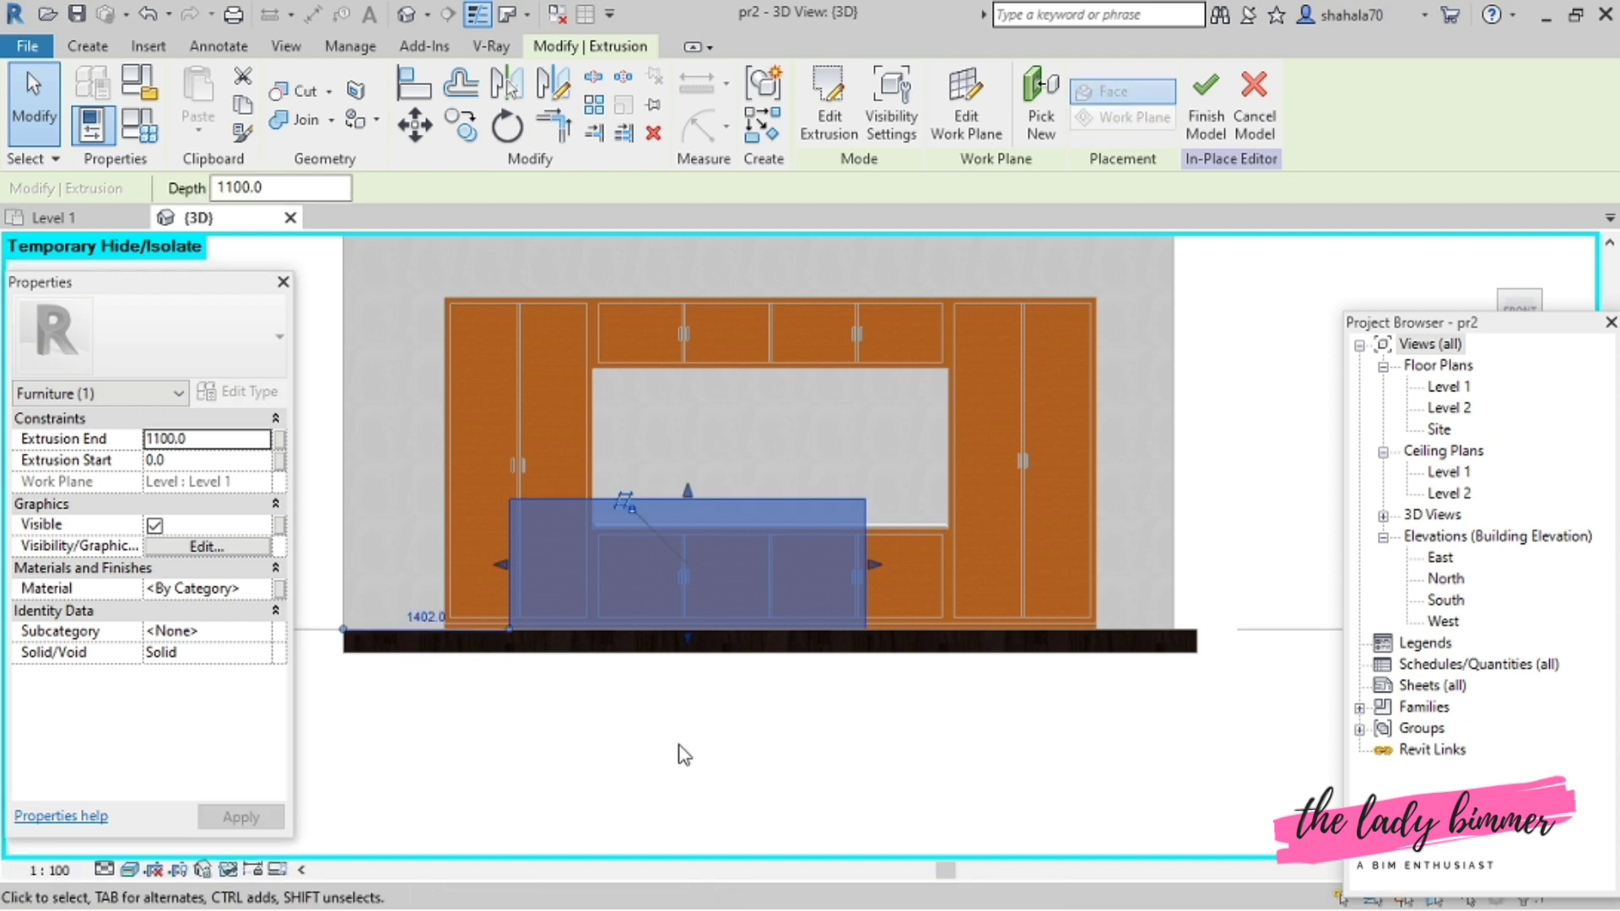
- Create an instance family parameter named Island Material and associate it with the block's material
click(280, 588)
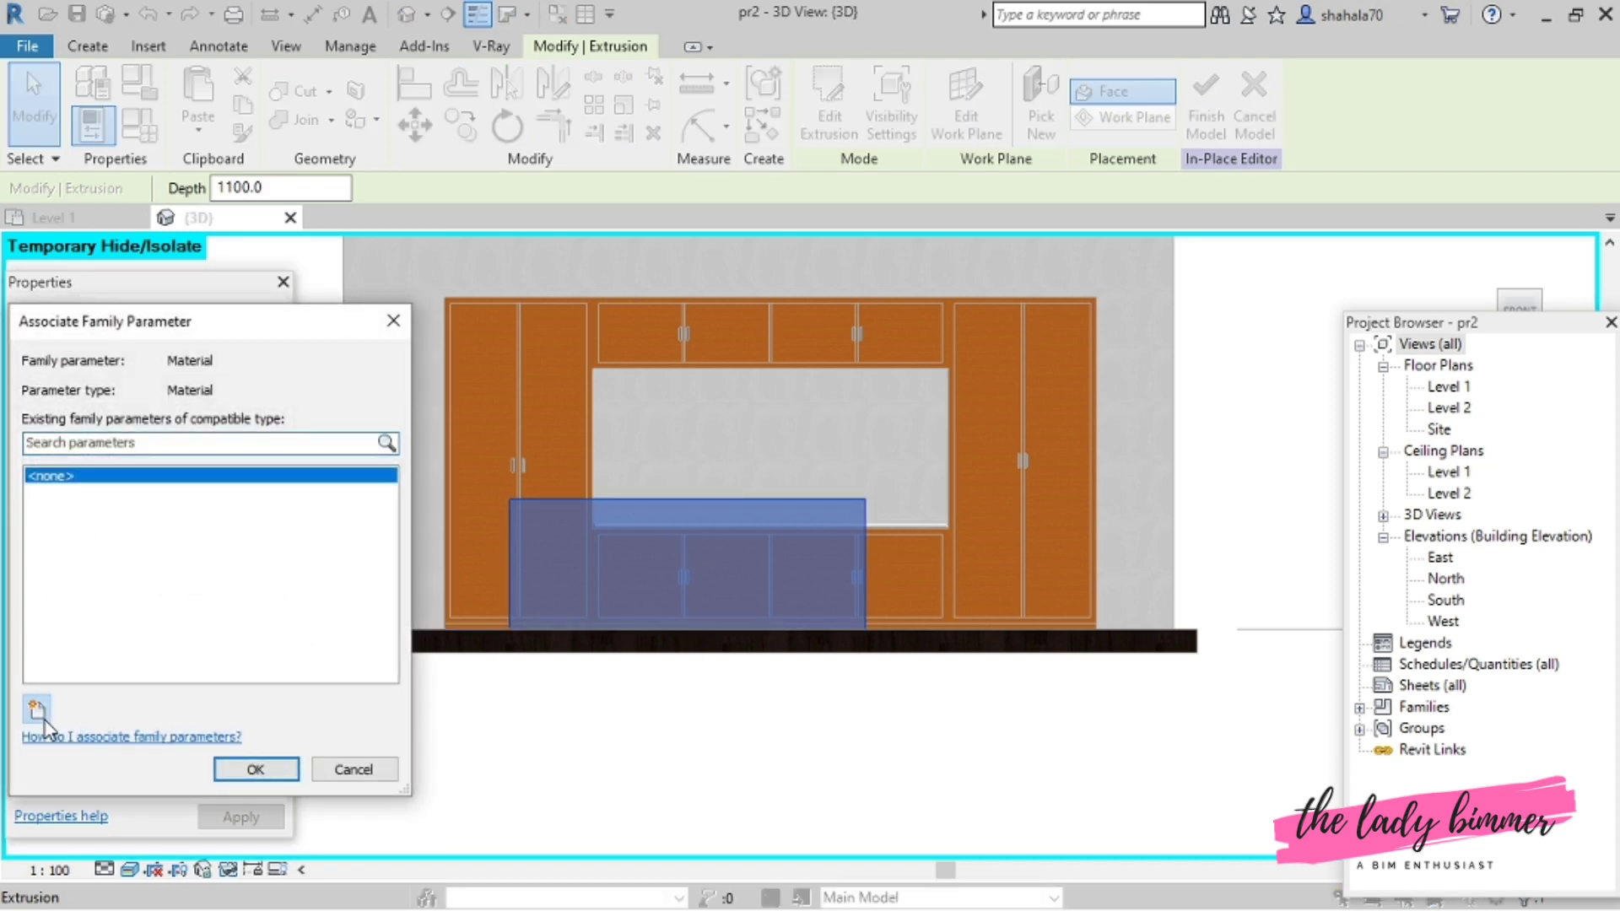
click(37, 709)
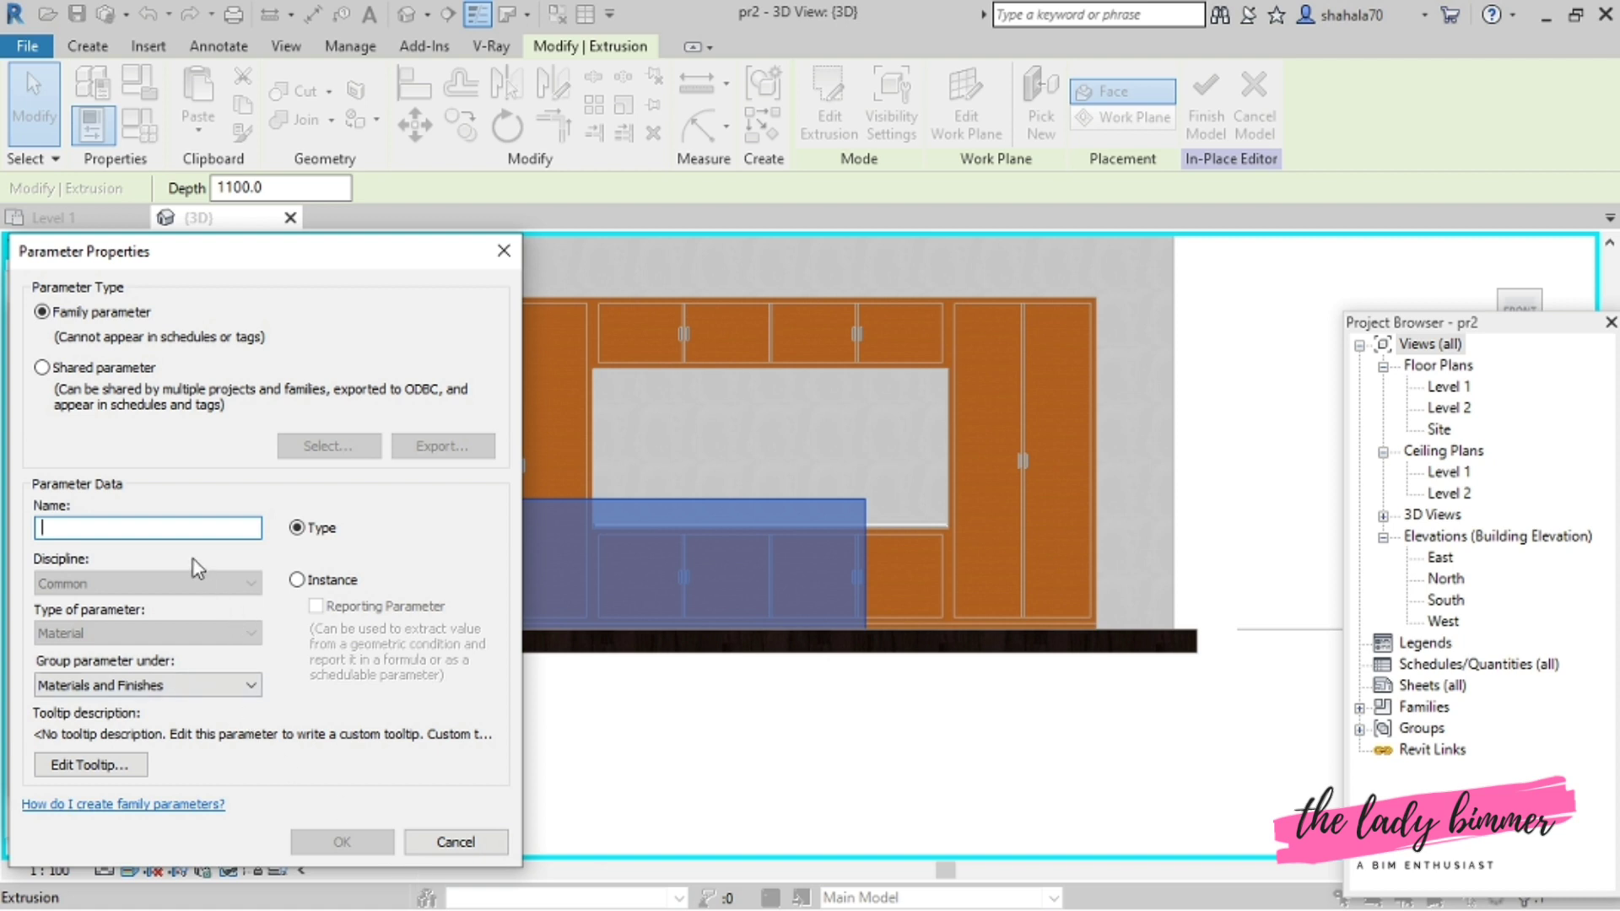
text(Island Material)
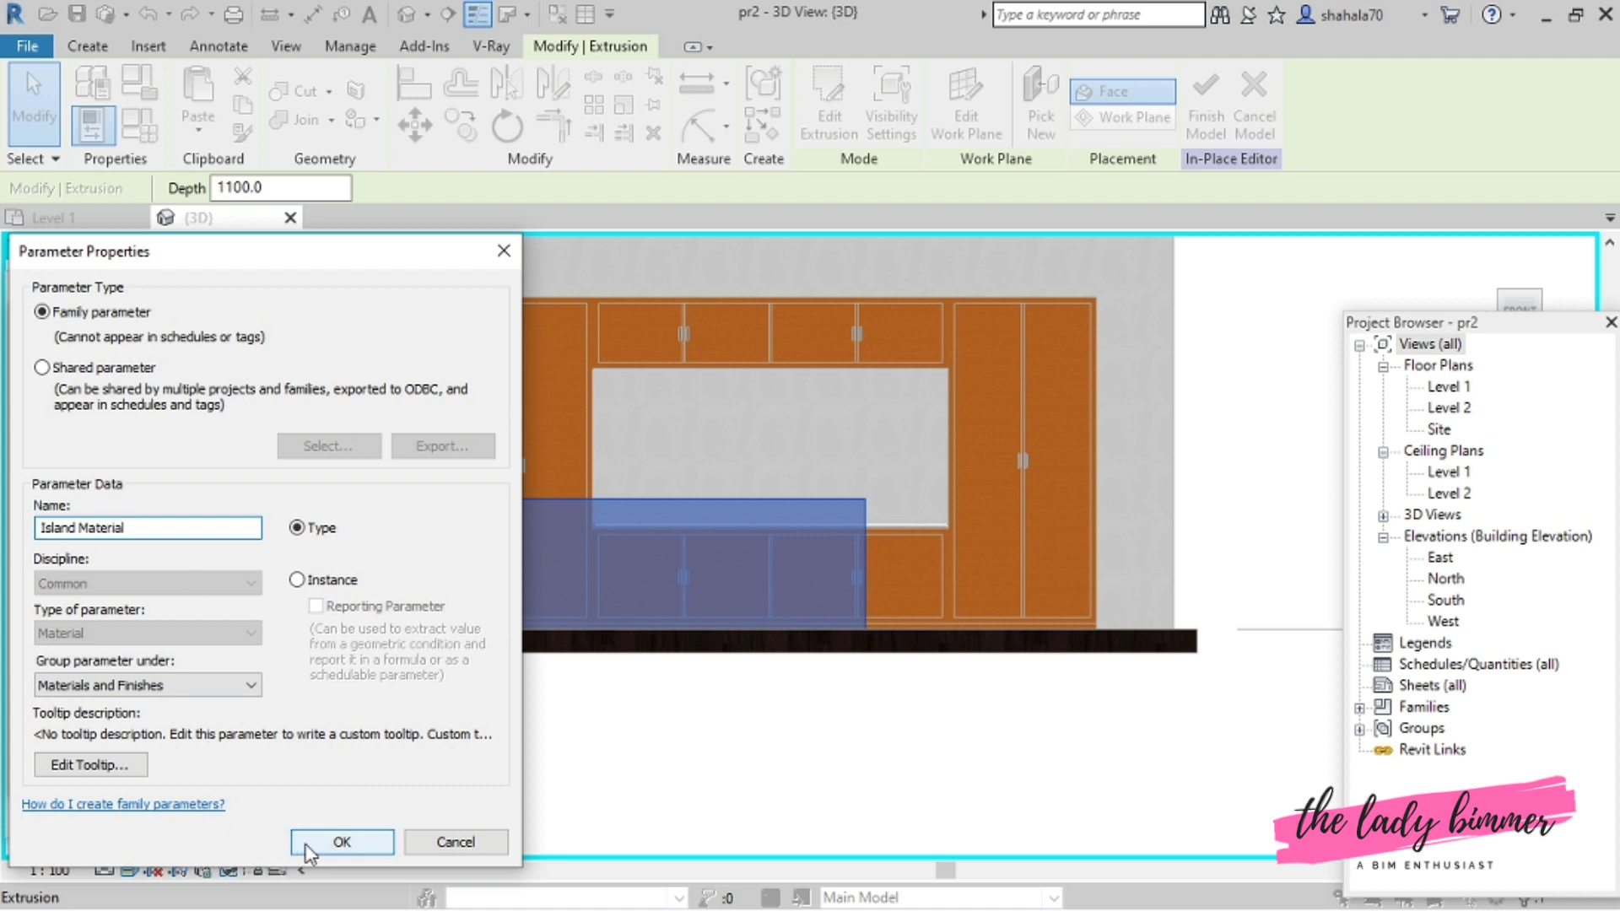
click(340, 839)
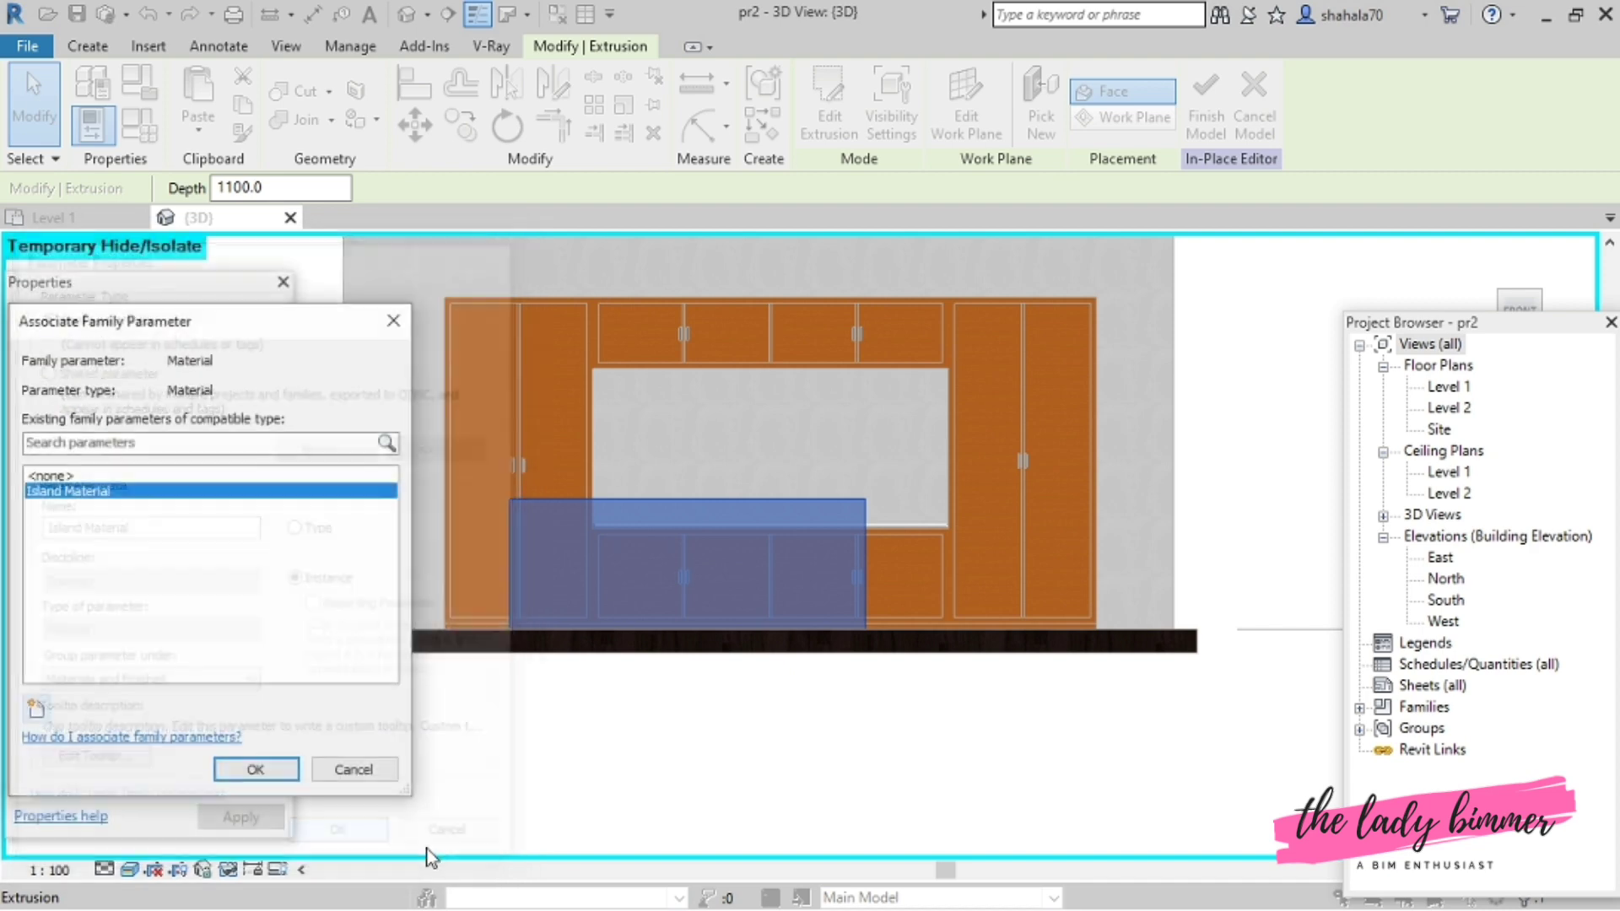
click(258, 772)
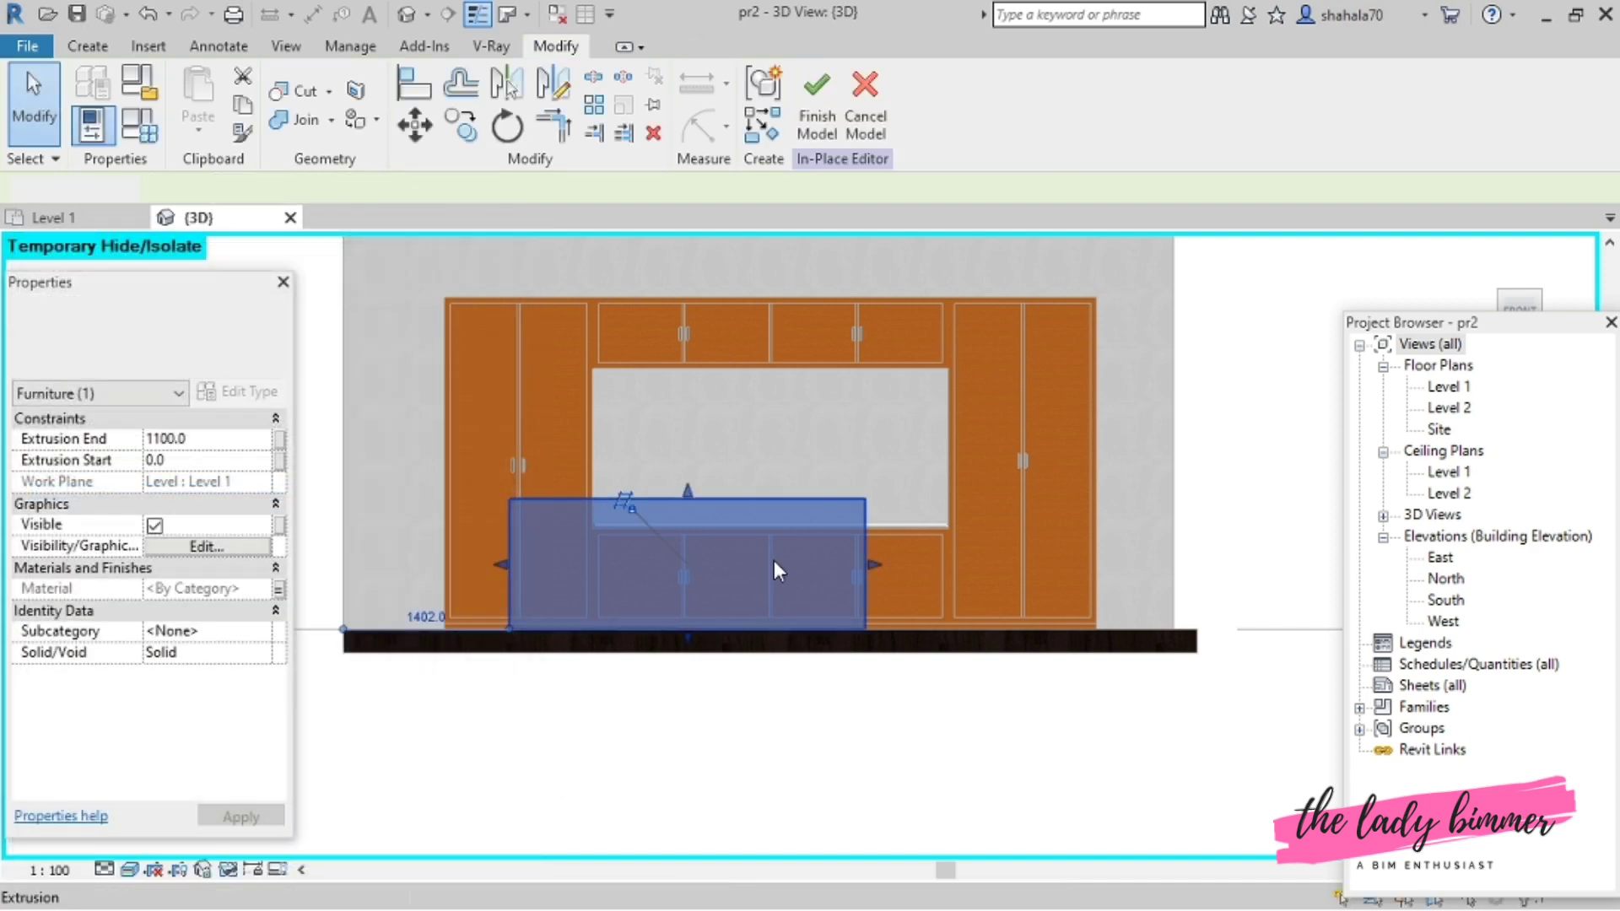
key(Escape)
- Start a void extrusion and set its work plane to the front face of the island block by picking the plane
click(88, 47)
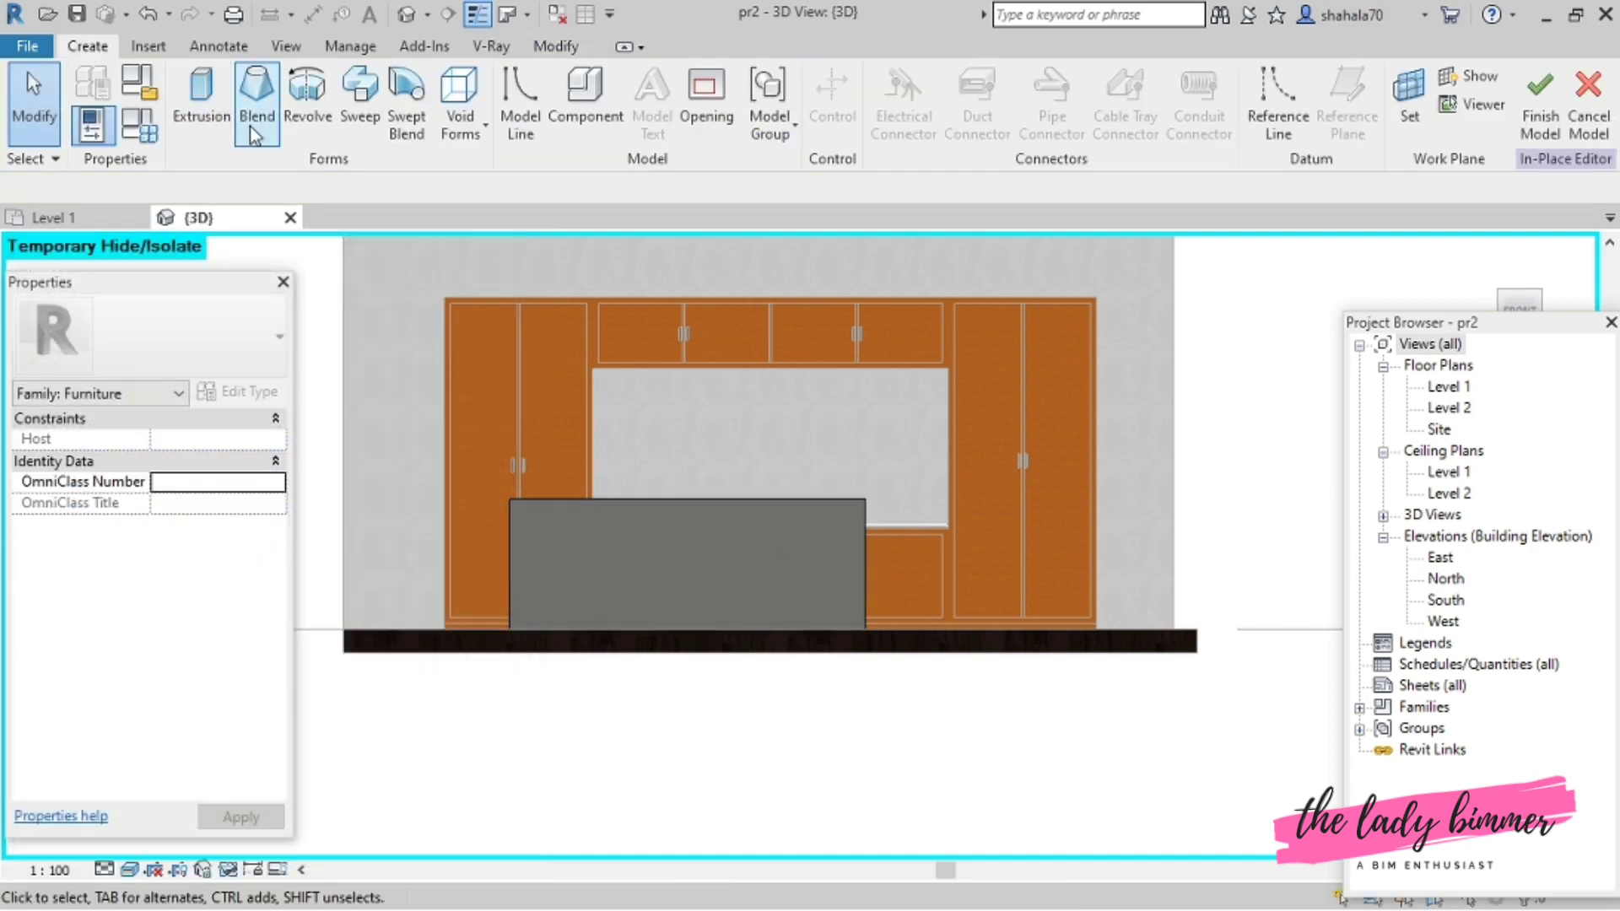
click(480, 120)
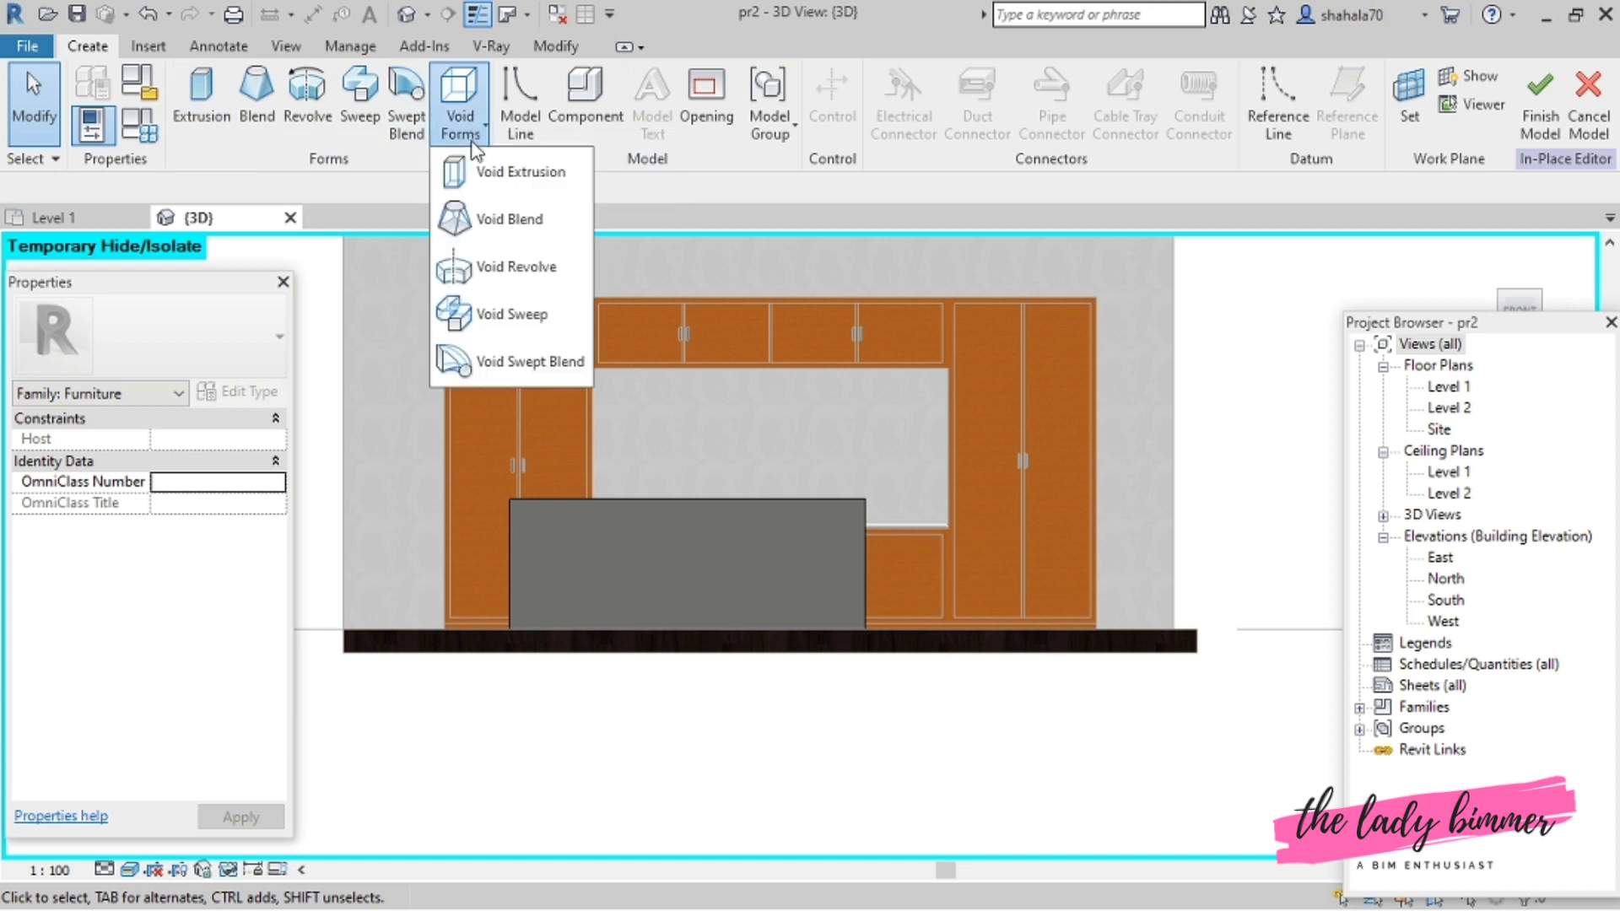
click(506, 170)
scroll(520, 523, up, 2)
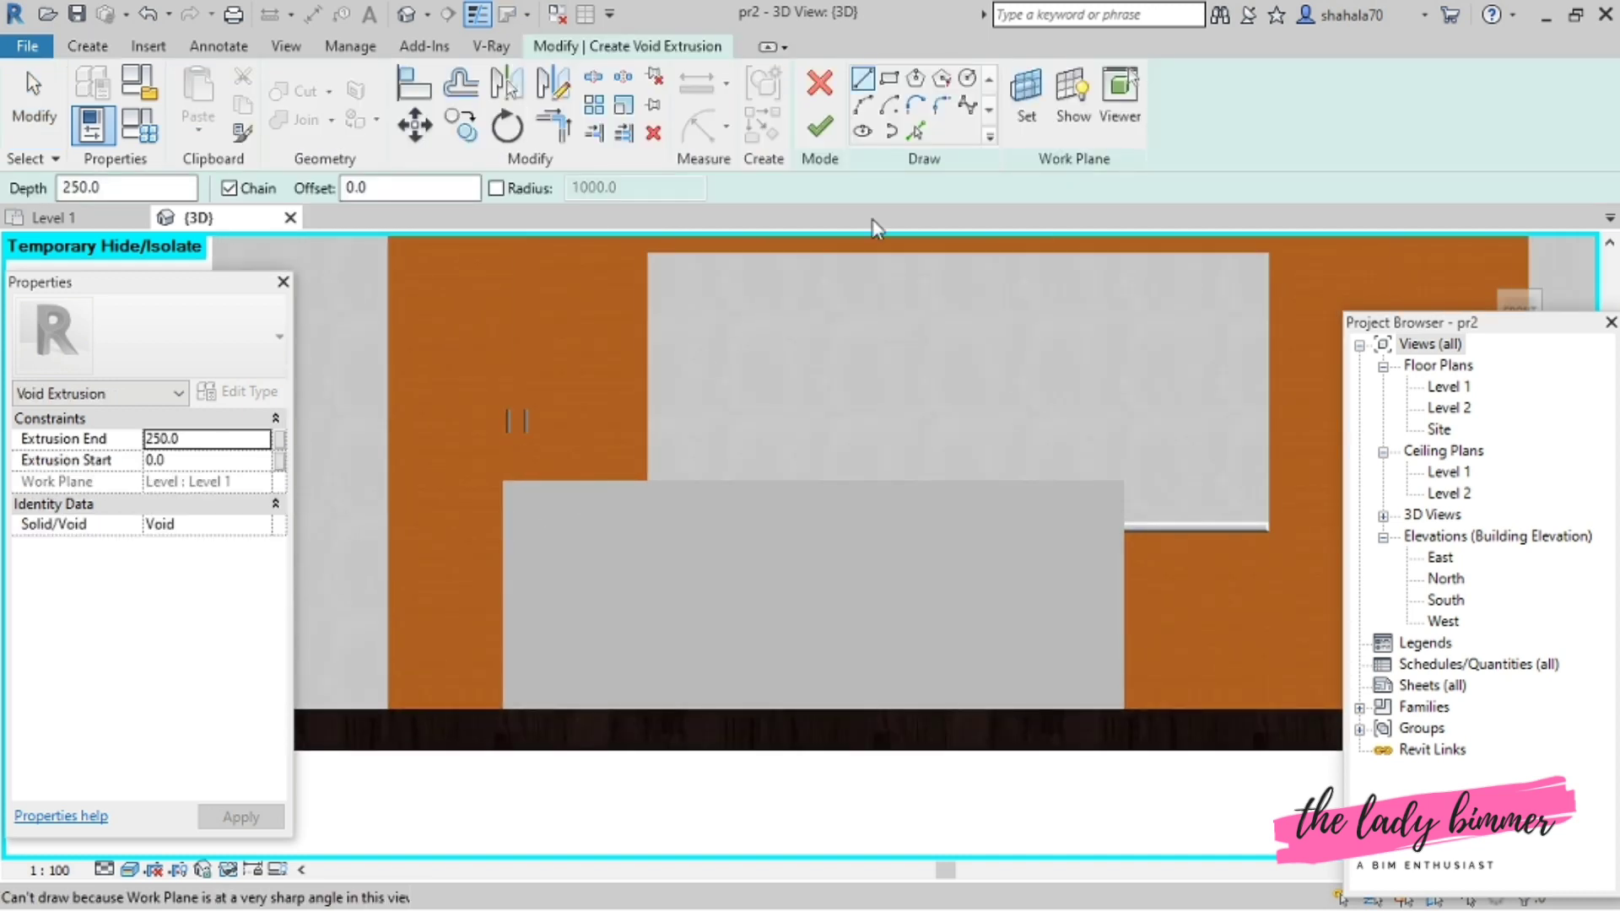
click(916, 130)
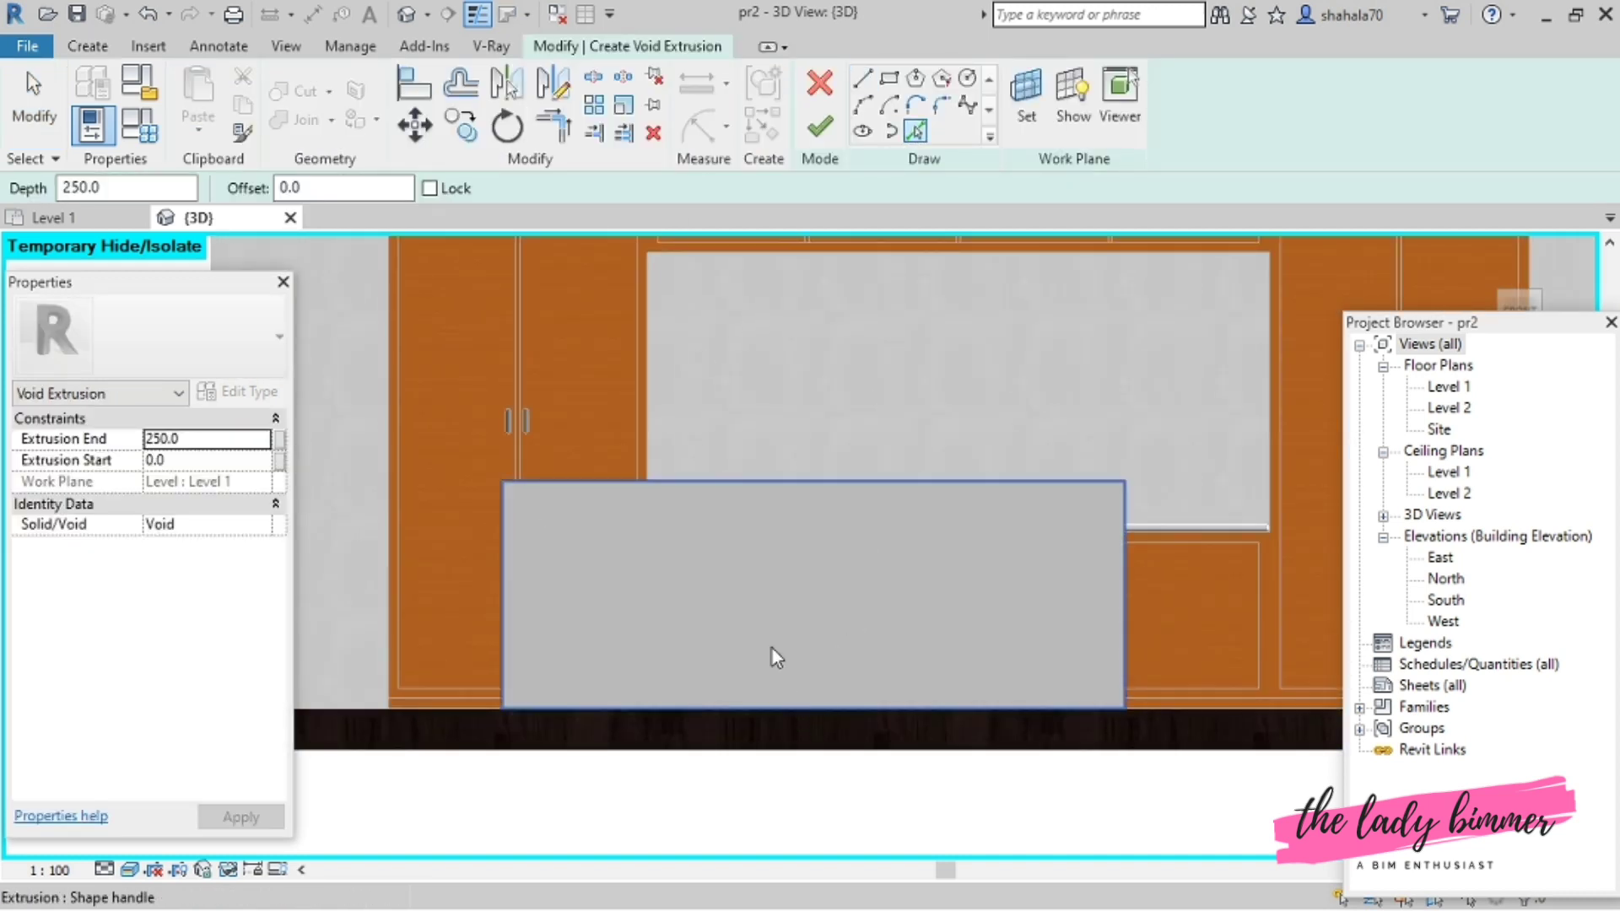
click(1026, 94)
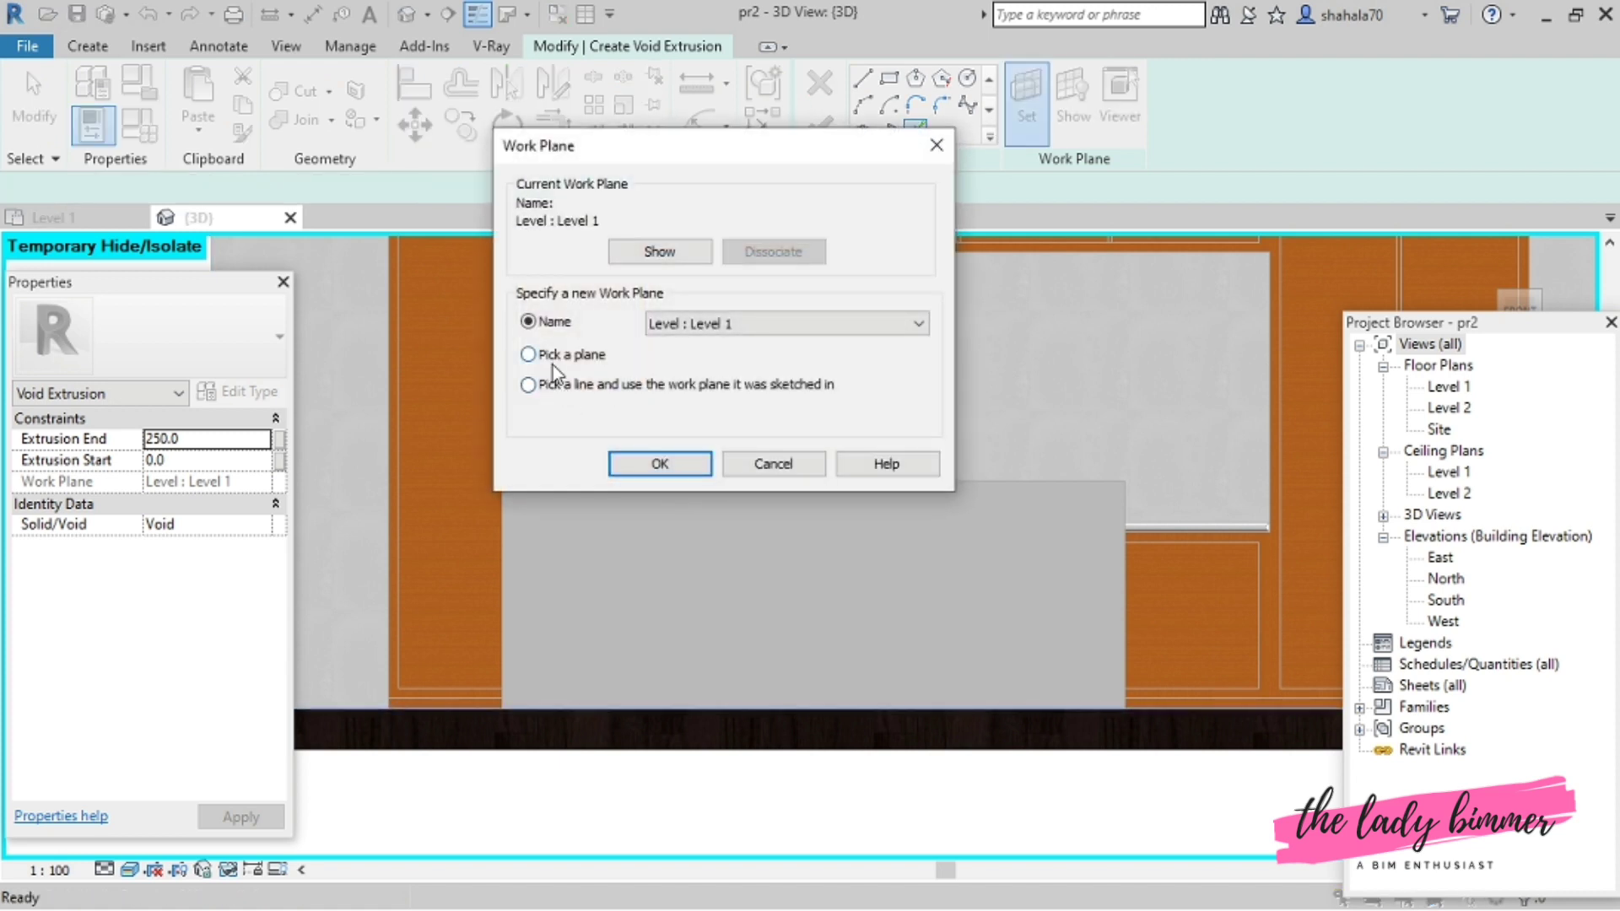
click(553, 358)
click(643, 466)
click(659, 549)
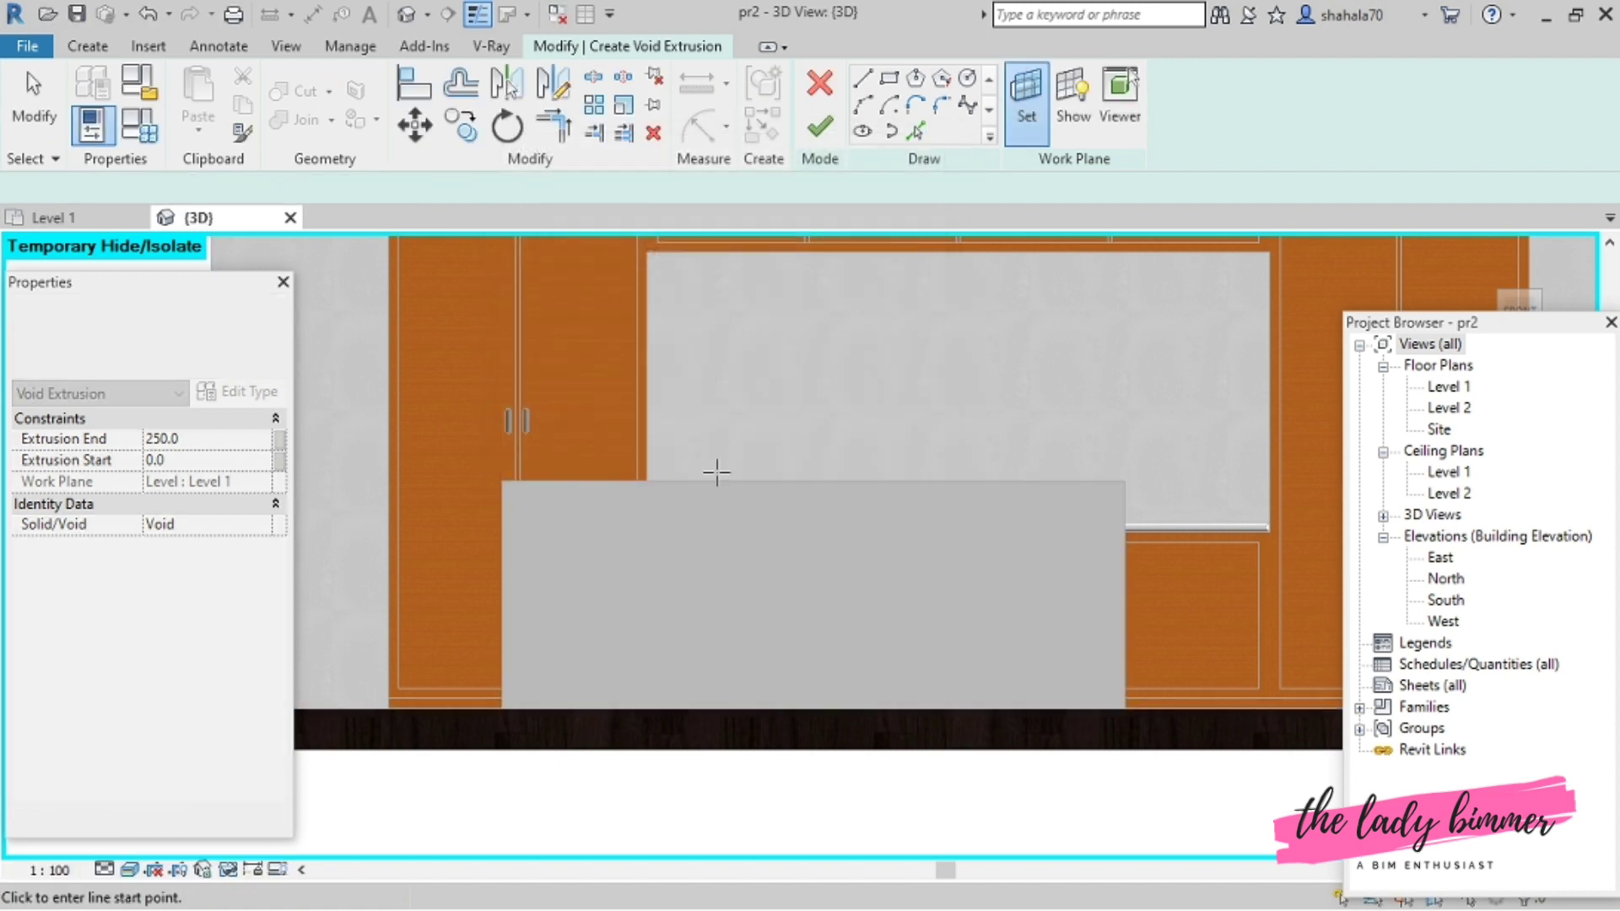
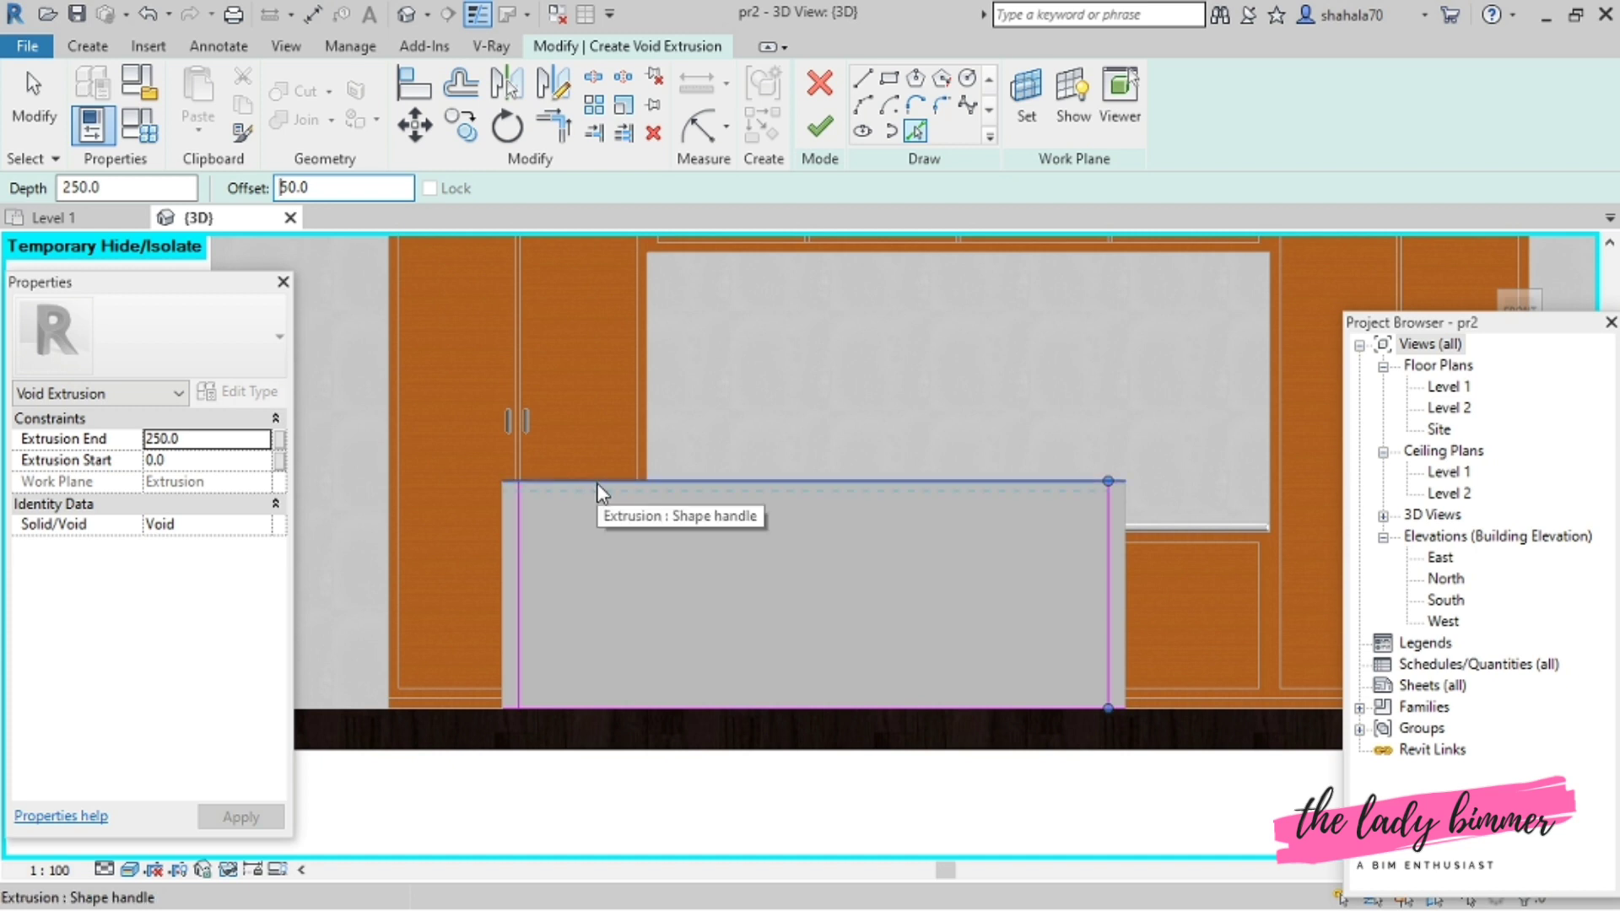
- Add a void outline line 50 mm inside the block's top edge, trim the outline into a closed rectangle and finish the void extrusion
click(604, 489)
key(Escape)
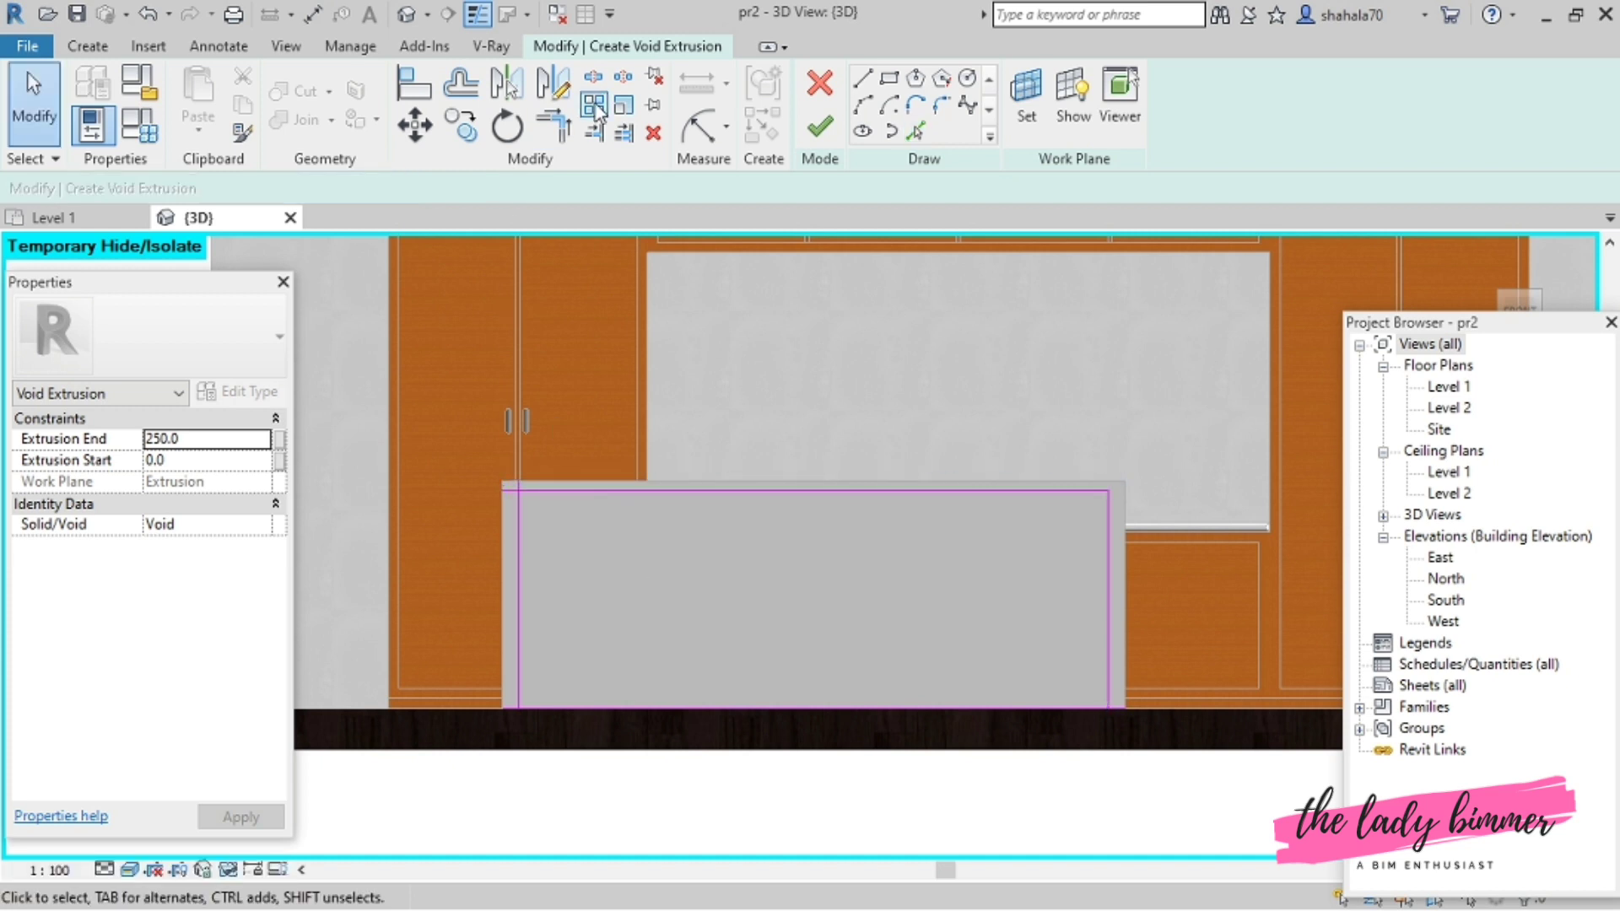
click(560, 135)
click(519, 491)
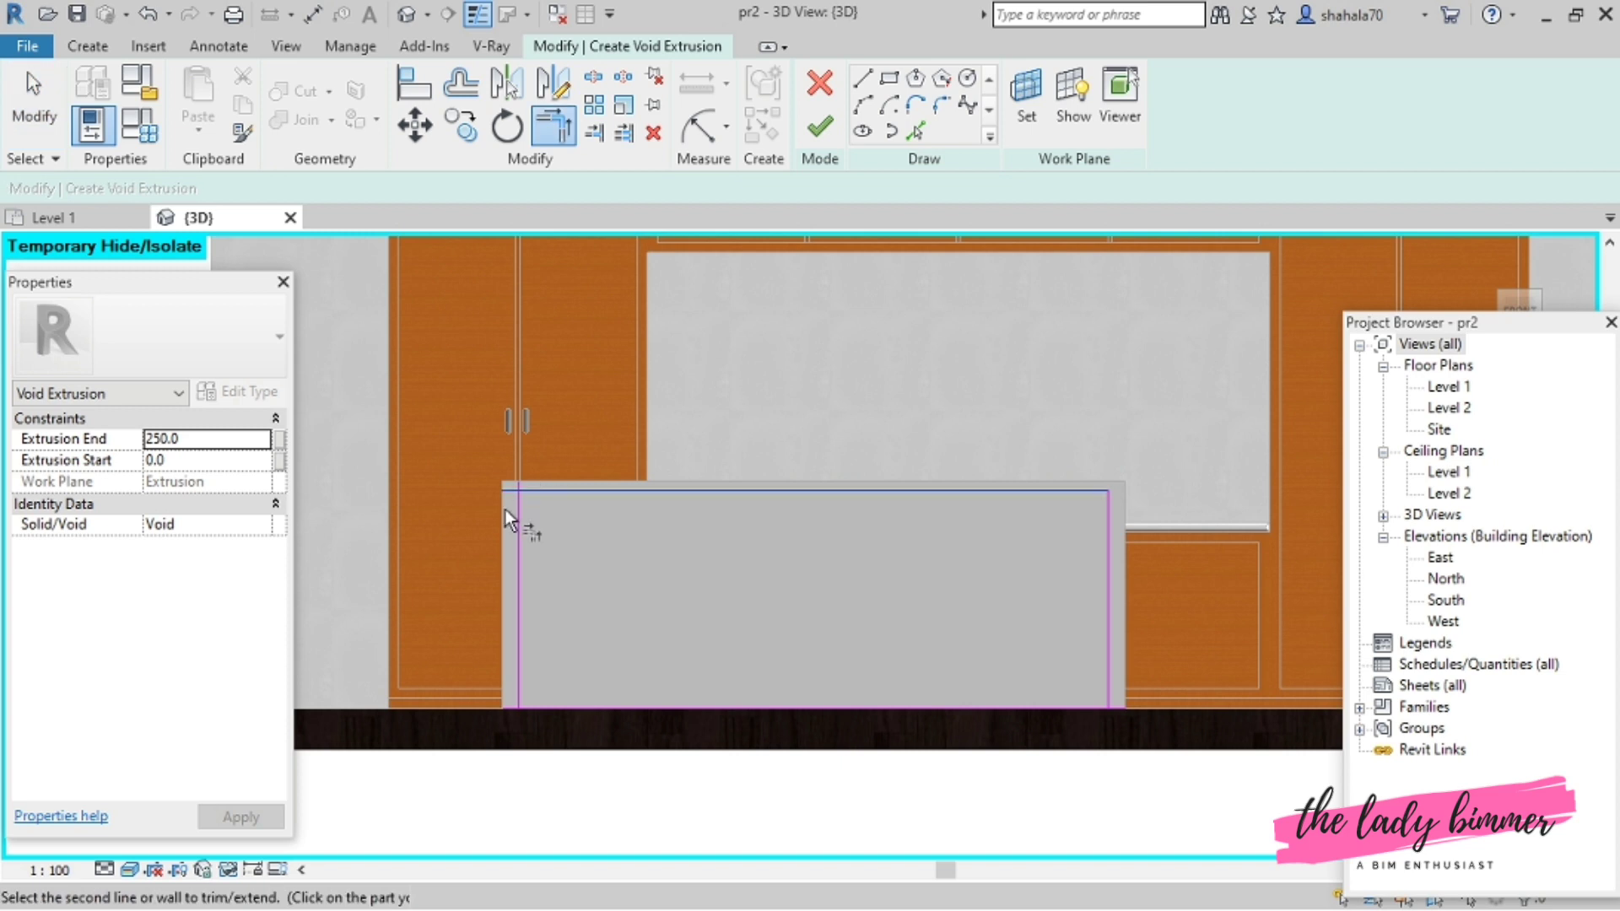
click(530, 489)
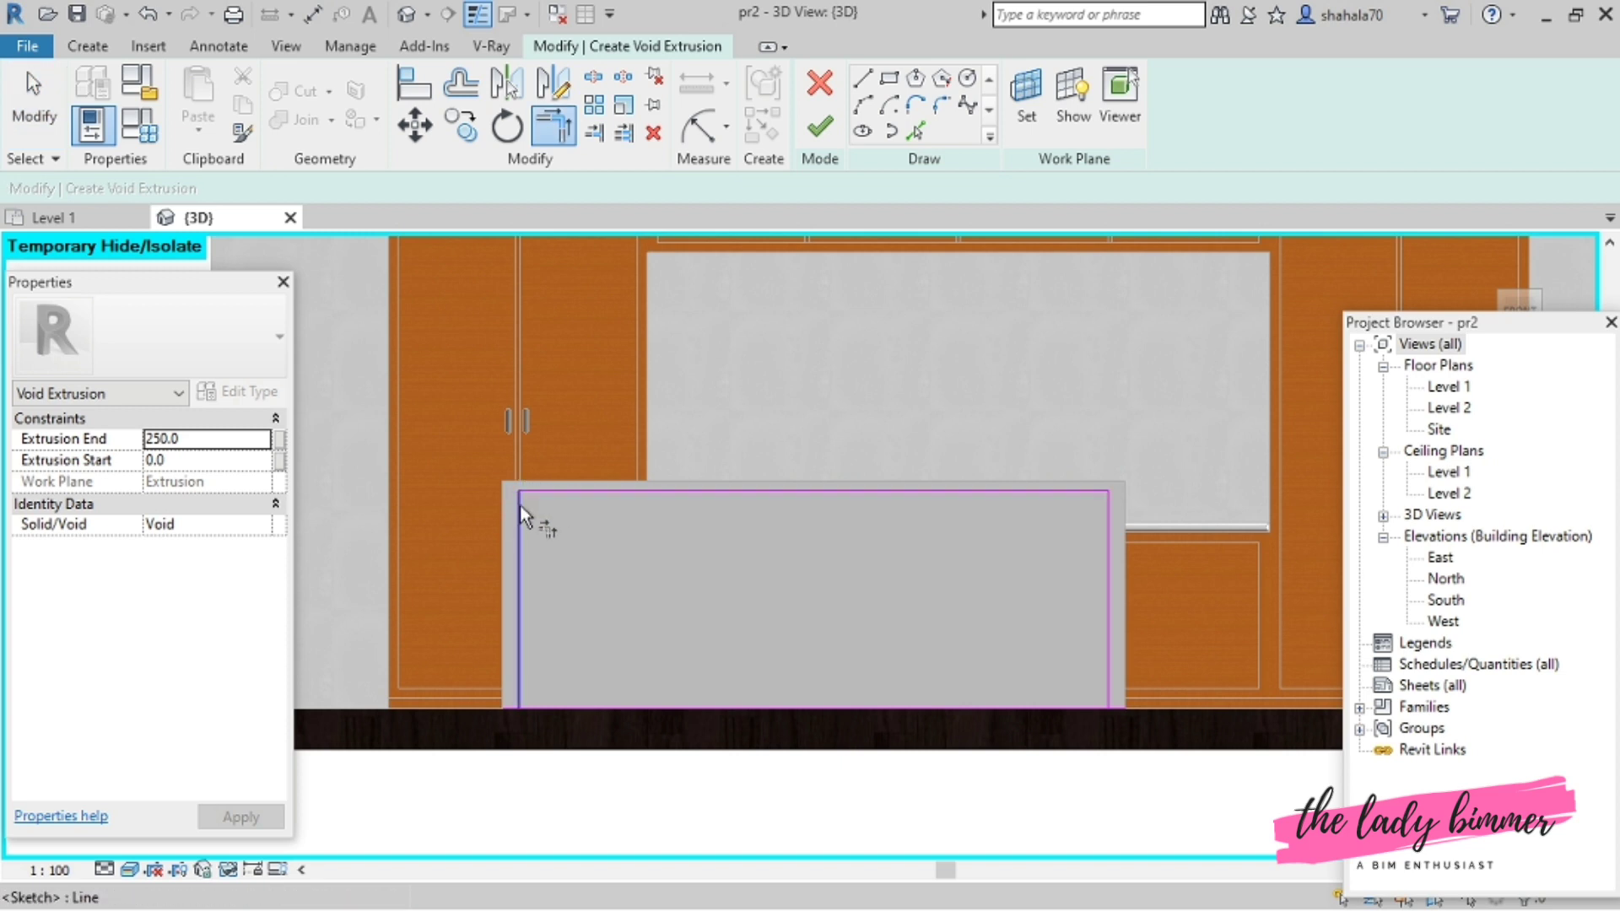
click(1107, 595)
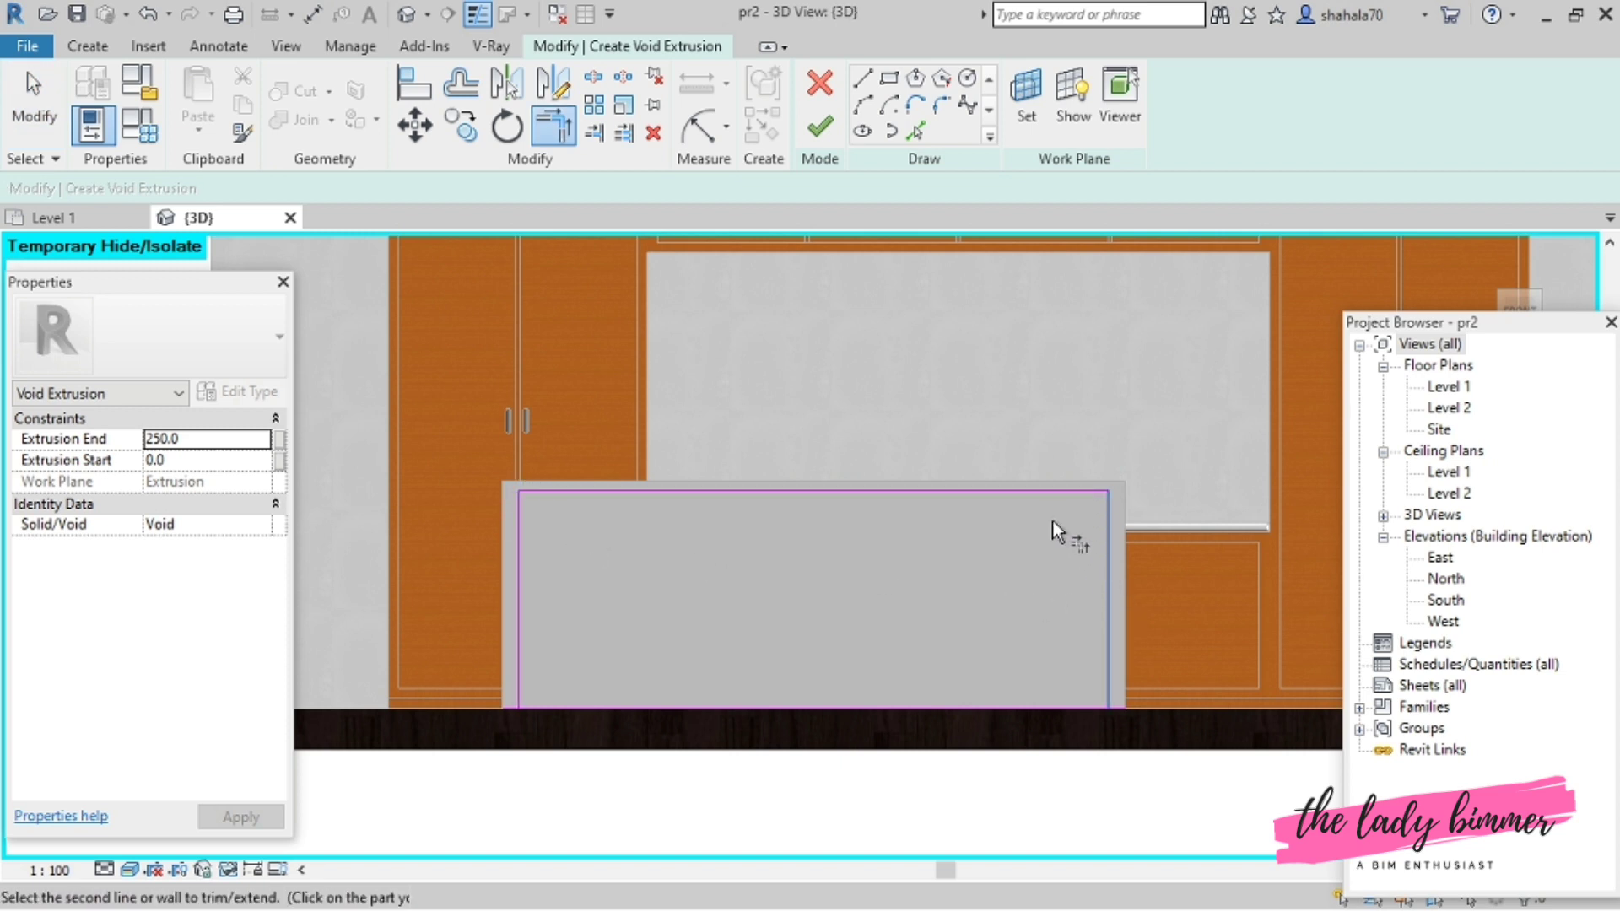
click(1064, 708)
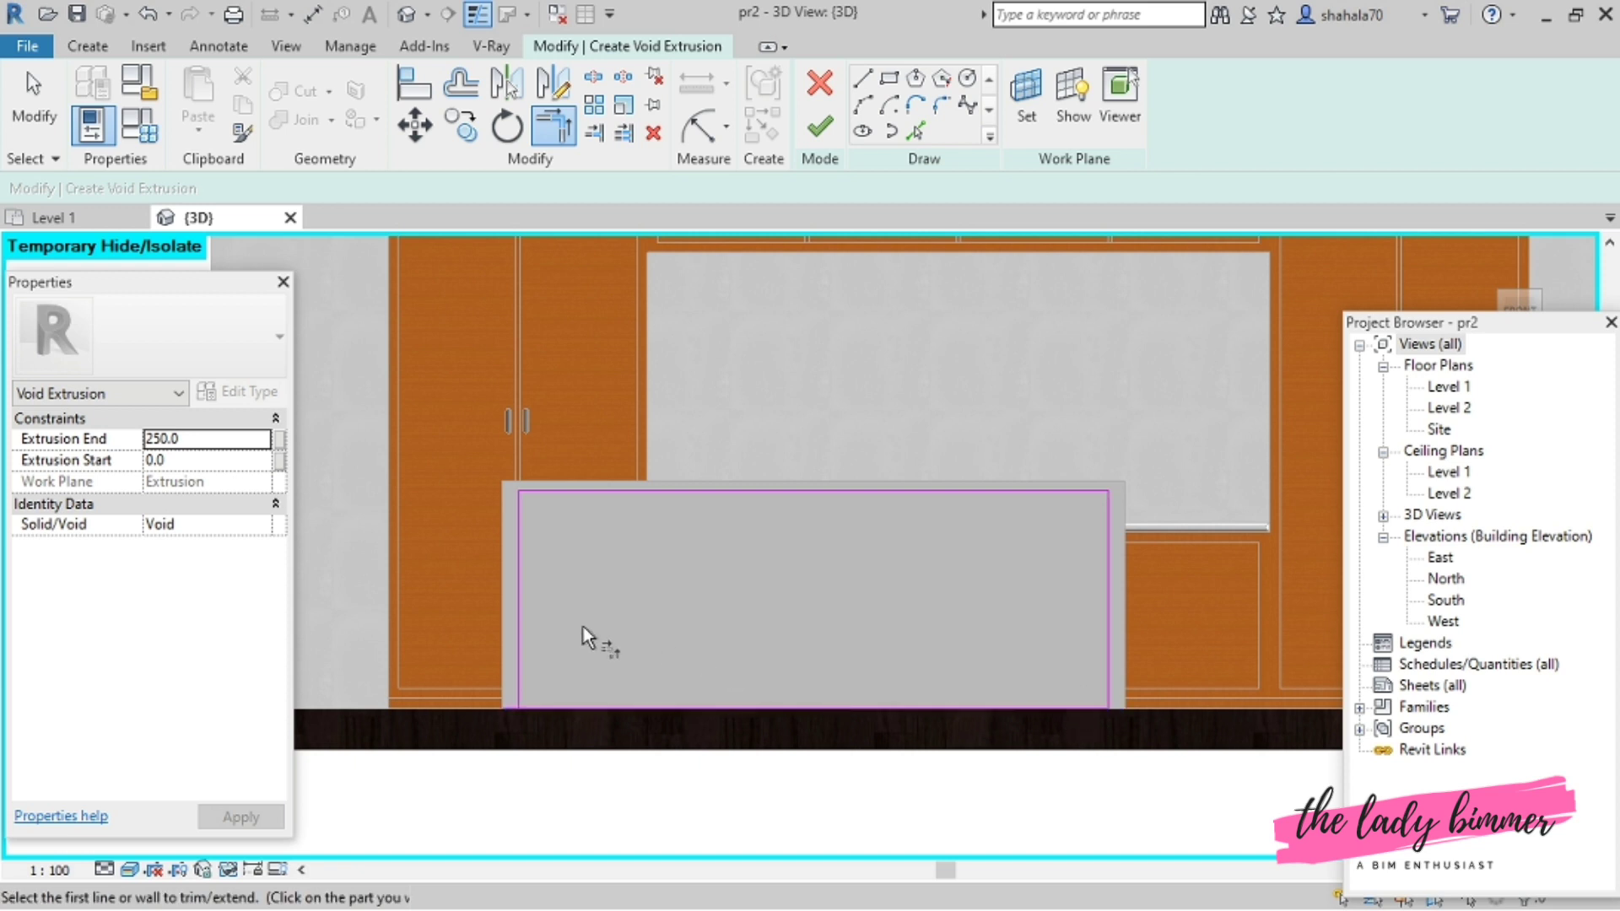
click(516, 647)
click(615, 709)
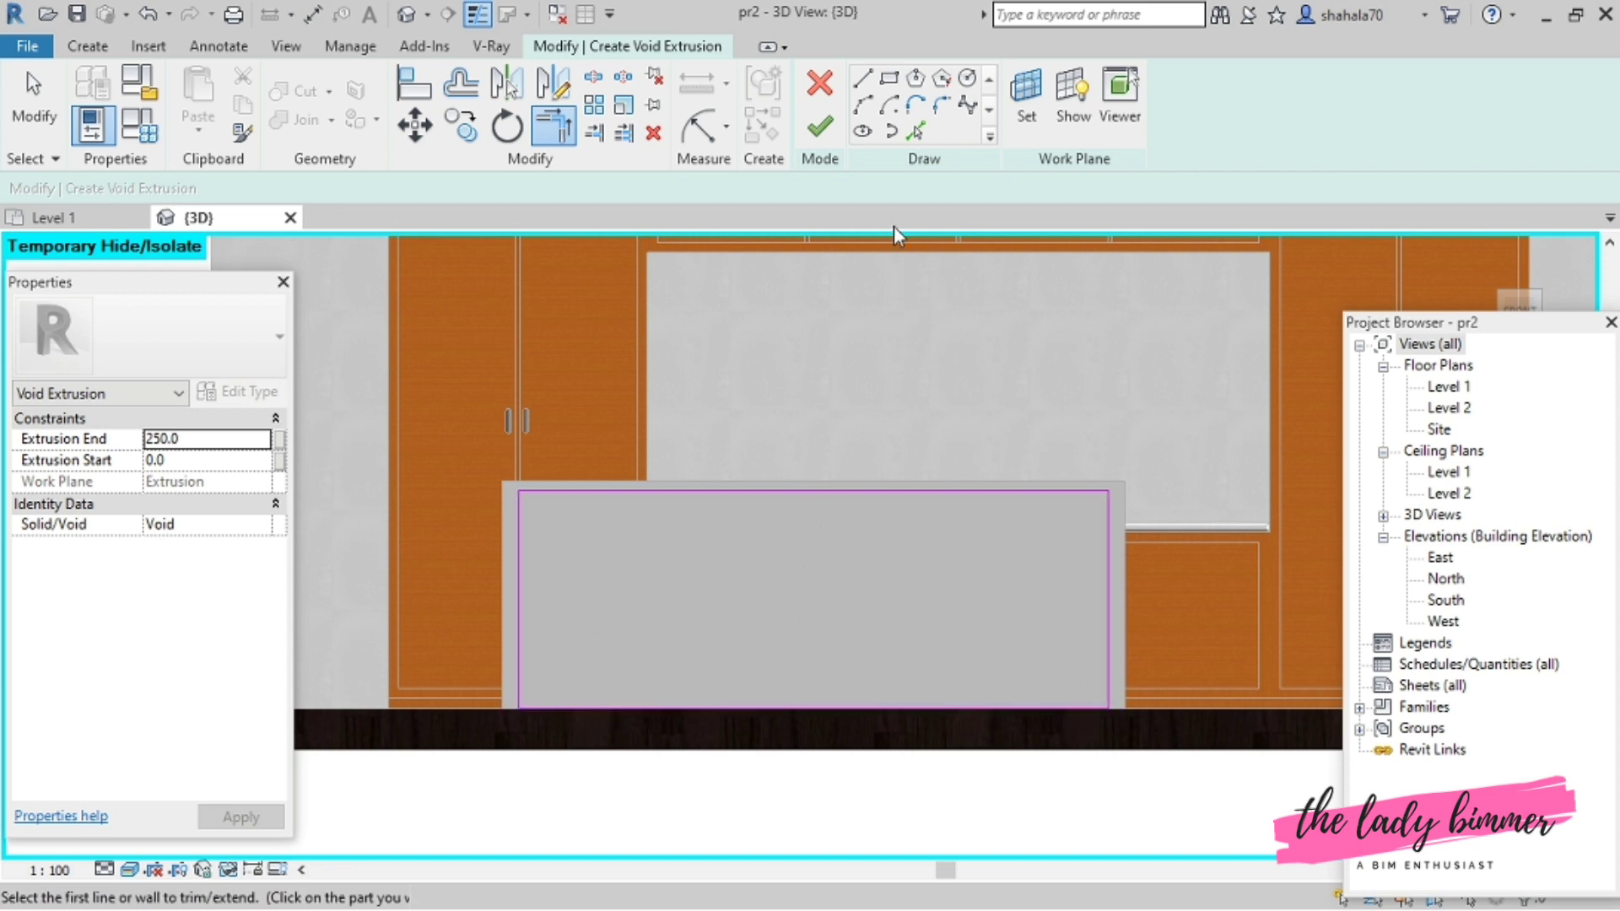
click(819, 122)
- Assign the library material Mahogany to the Island Material parameter in the family types
scroll(781, 557, down, 5)
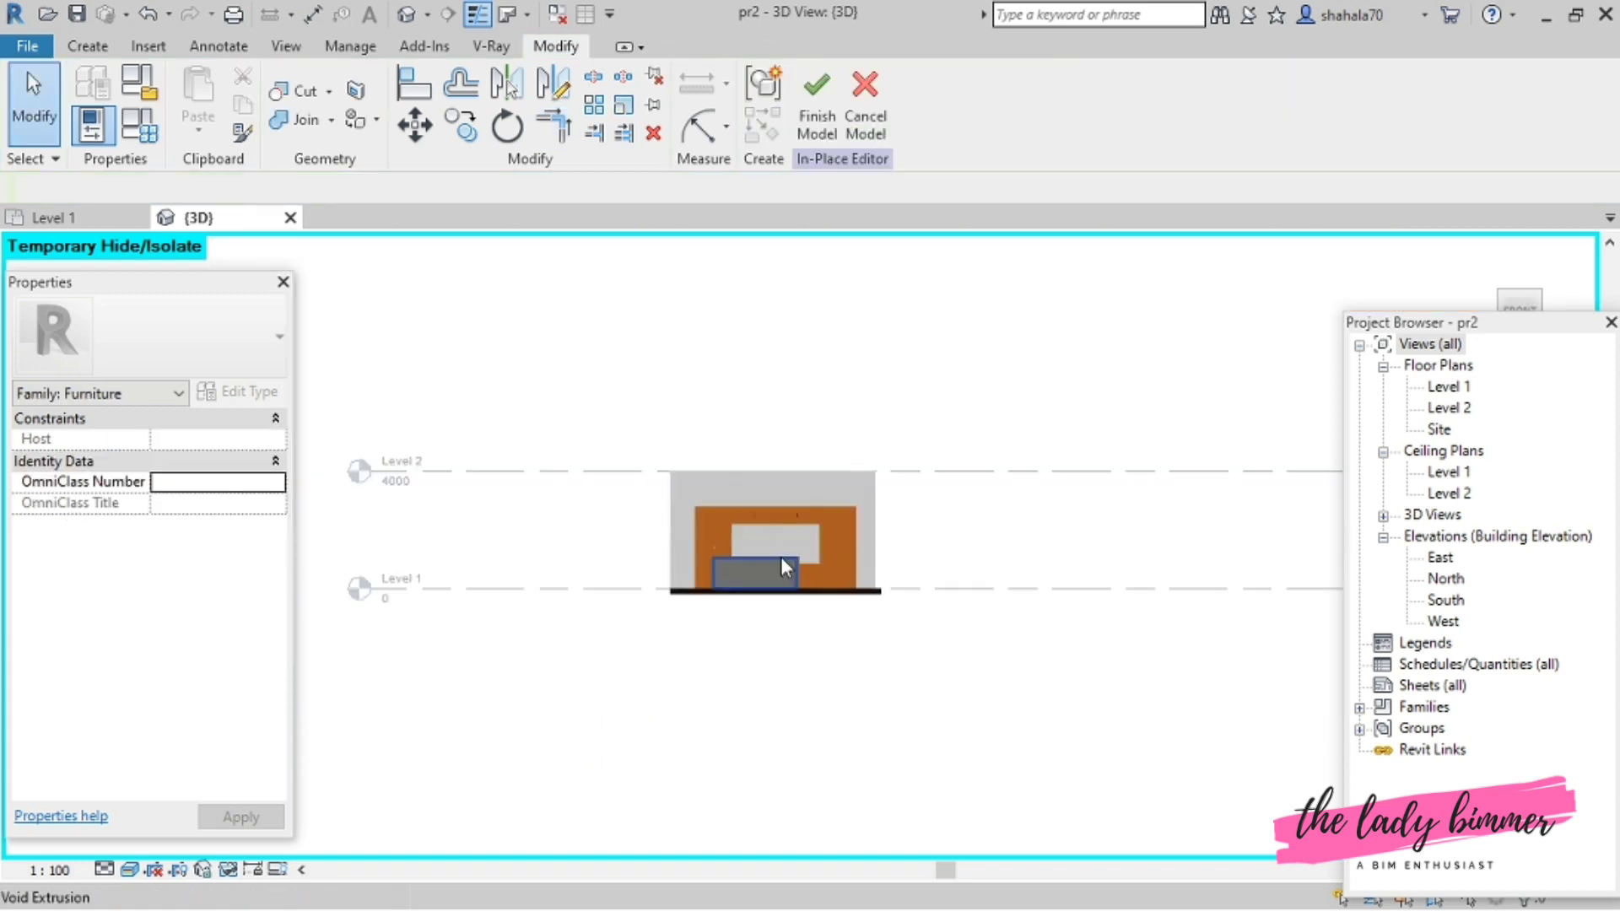
scroll(782, 557, up, 5)
scroll(366, 565, up, 2)
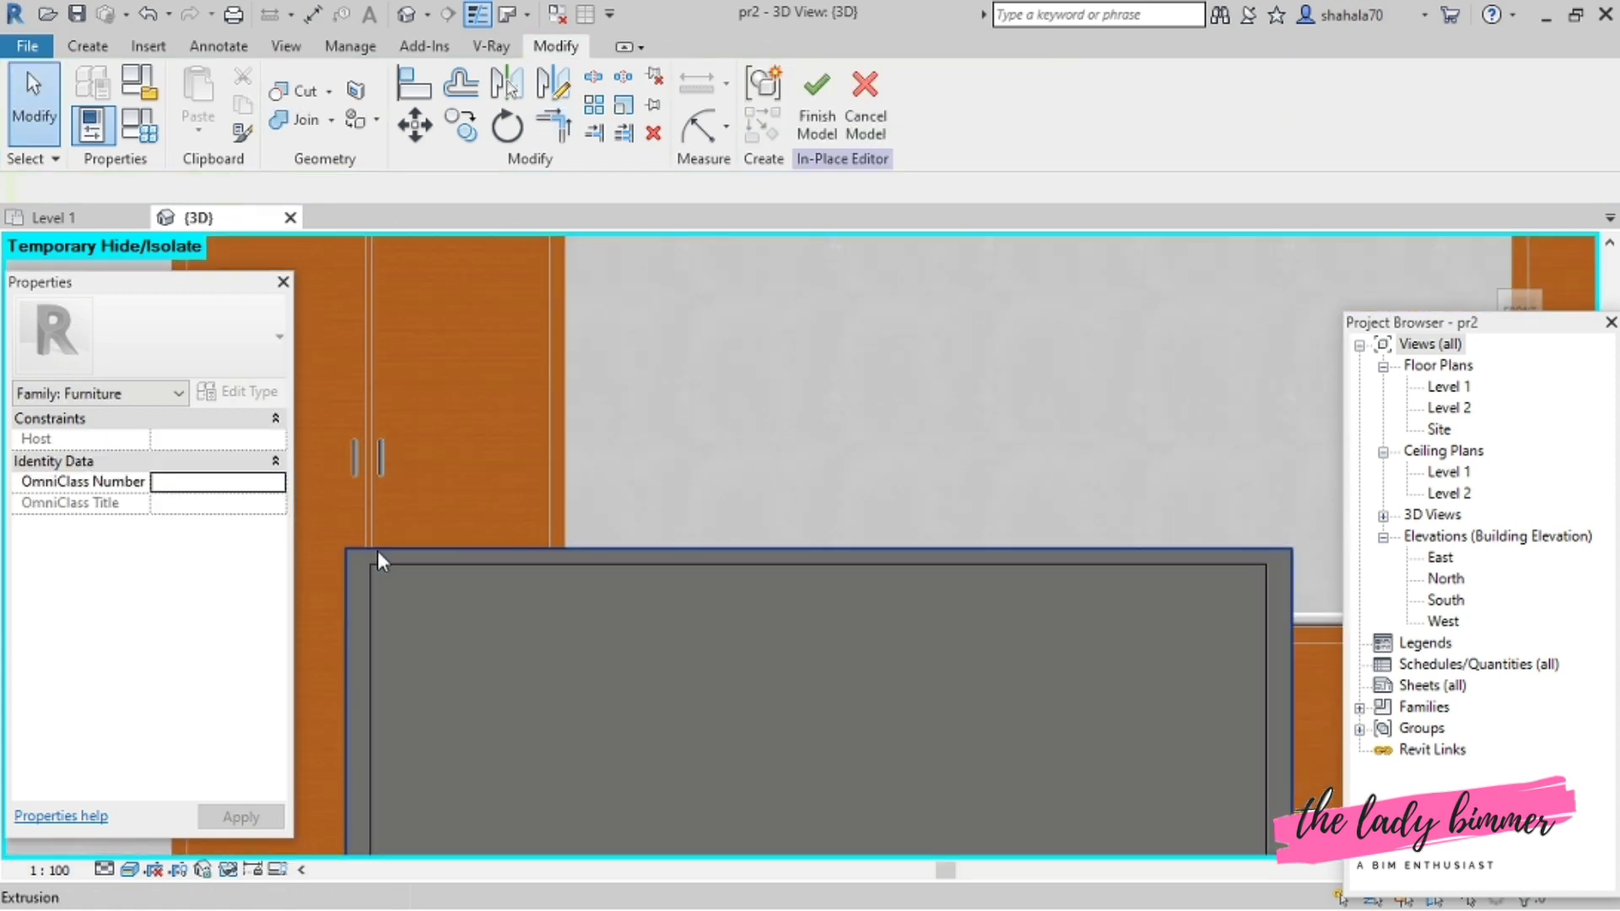
scroll(560, 600, down, 3)
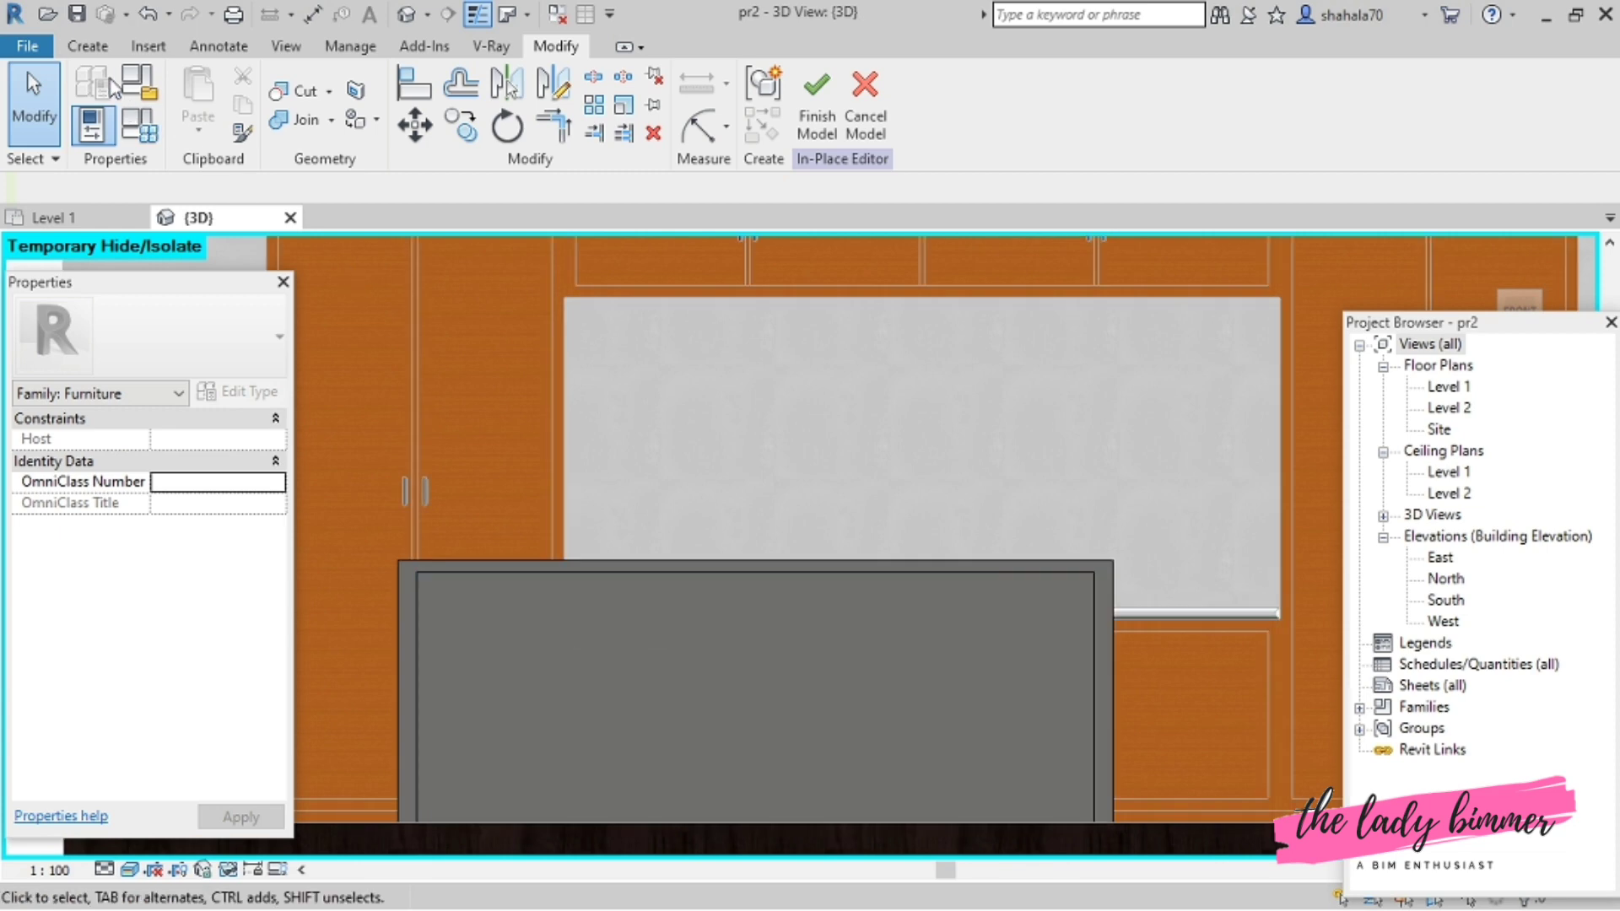
click(140, 127)
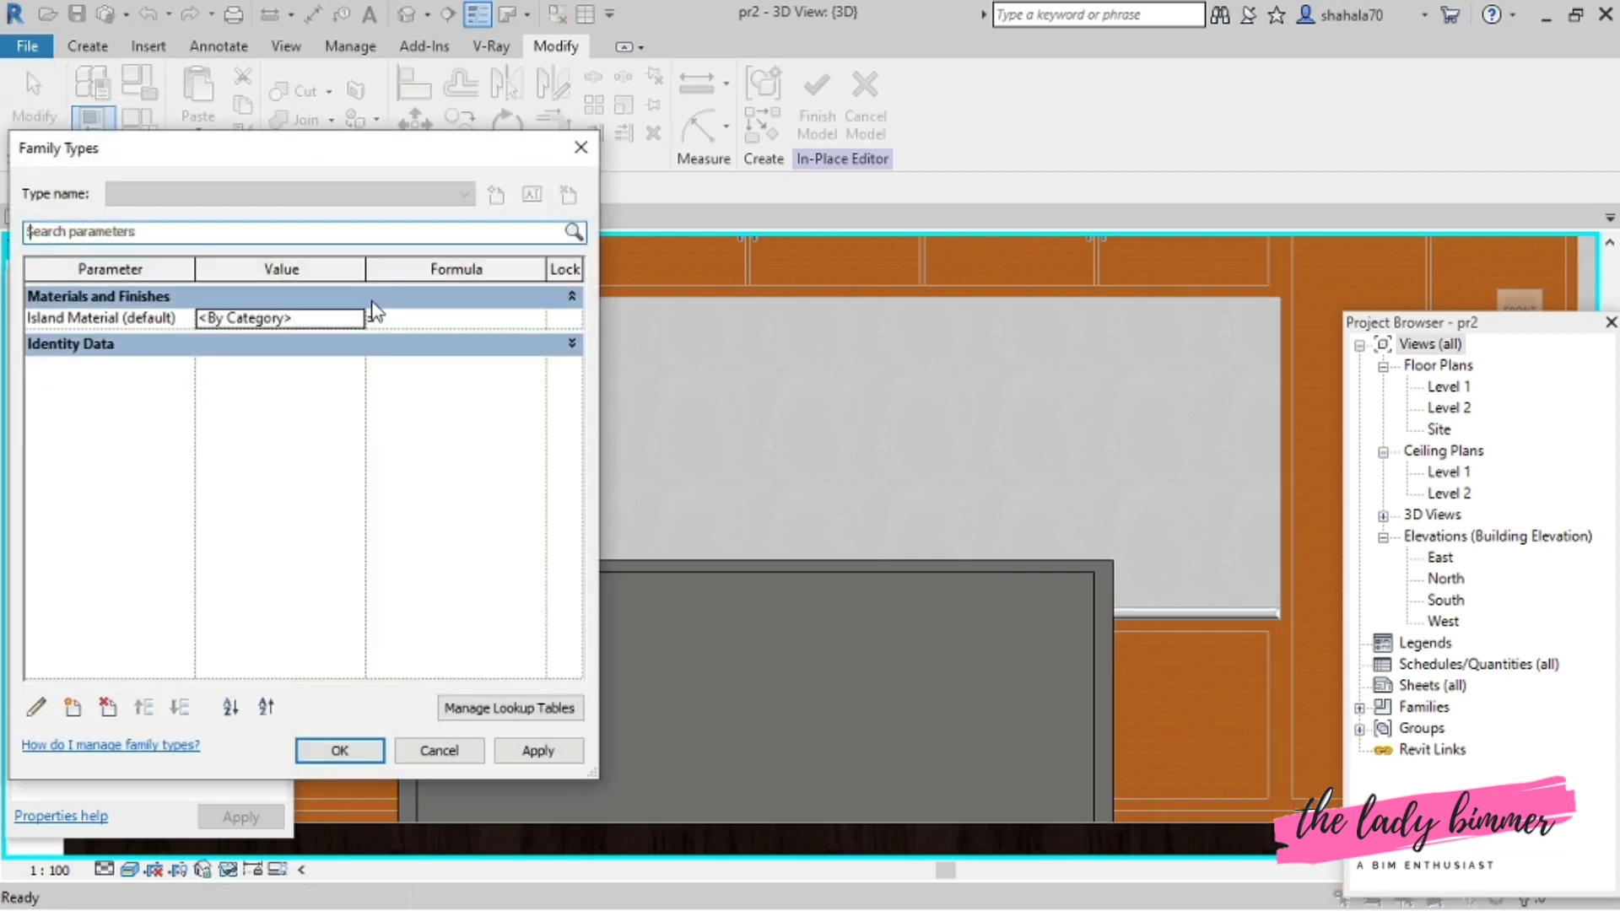
click(357, 325)
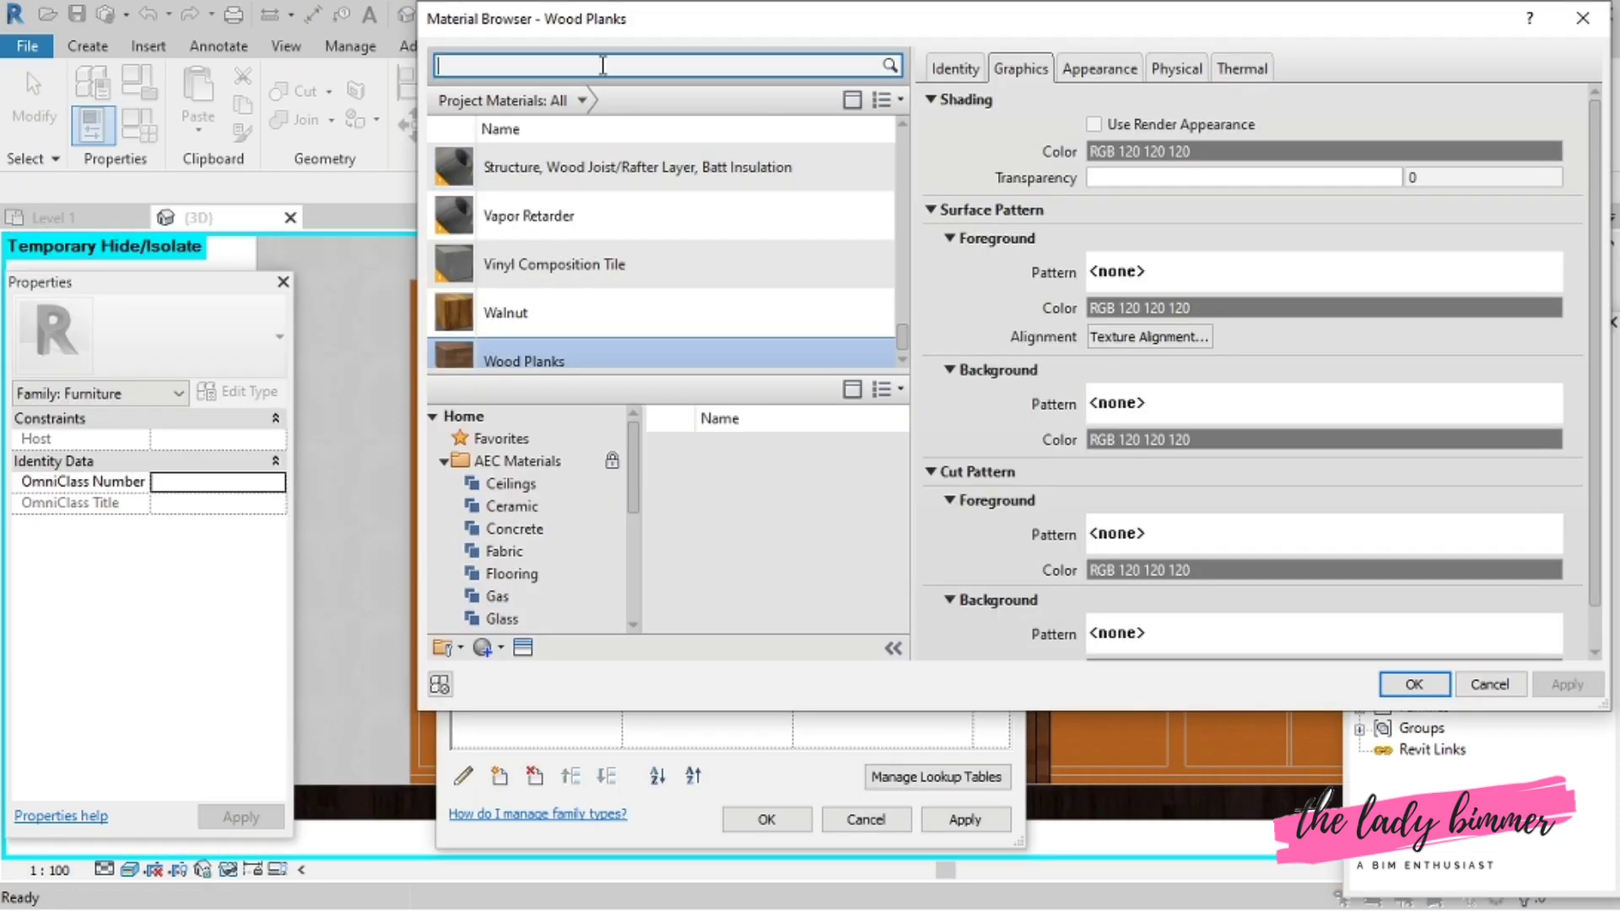
text(maho)
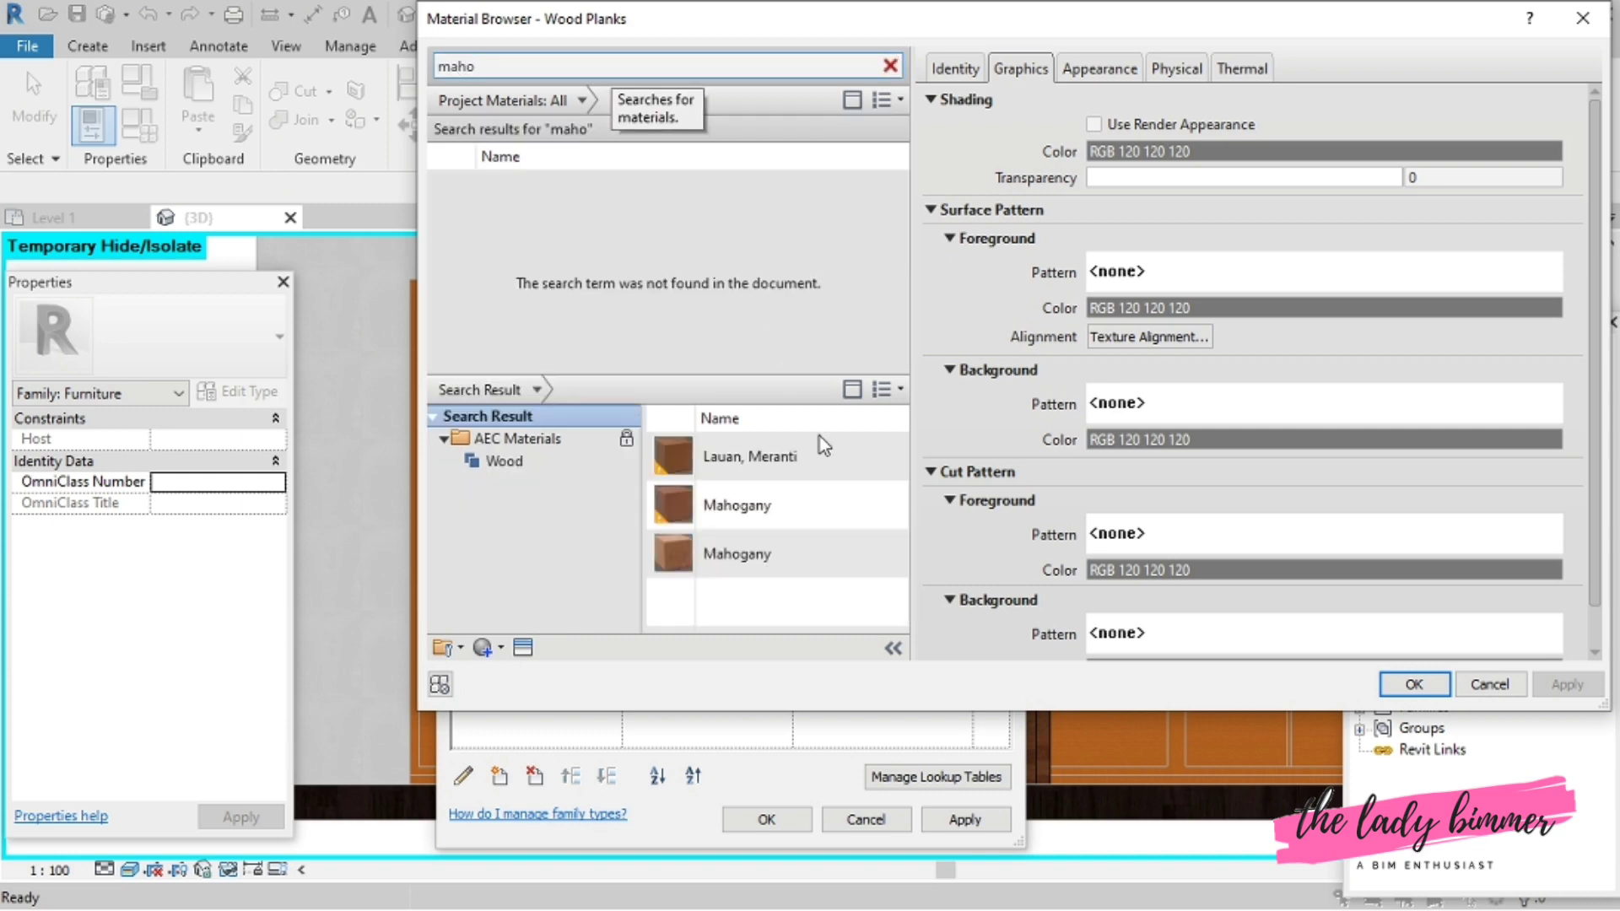
click(796, 504)
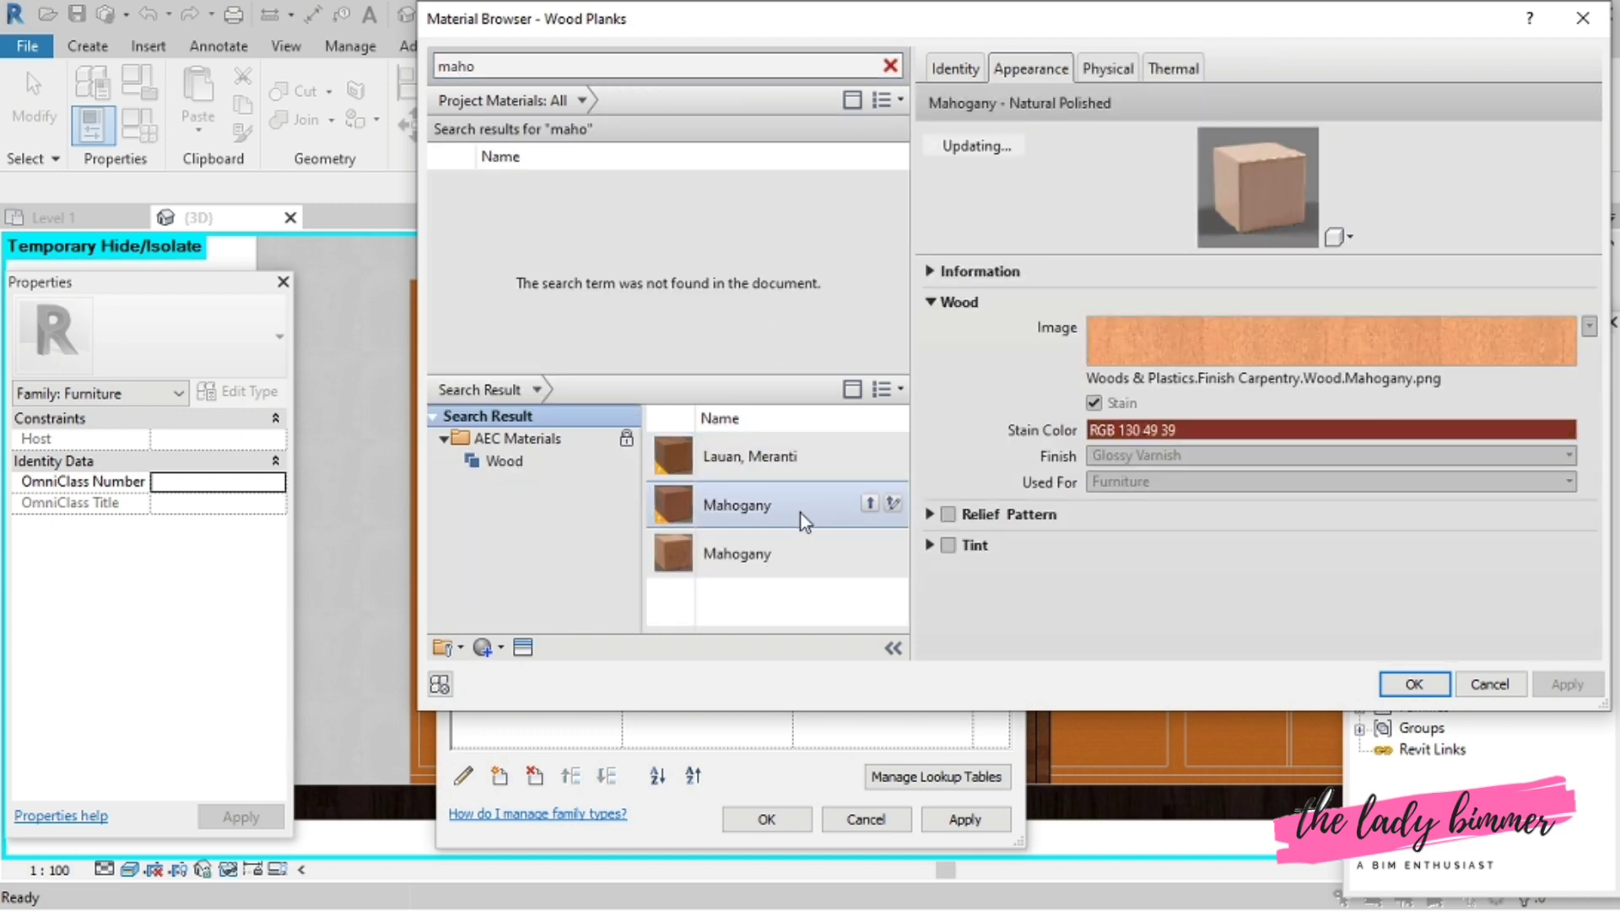
click(870, 554)
click(1410, 687)
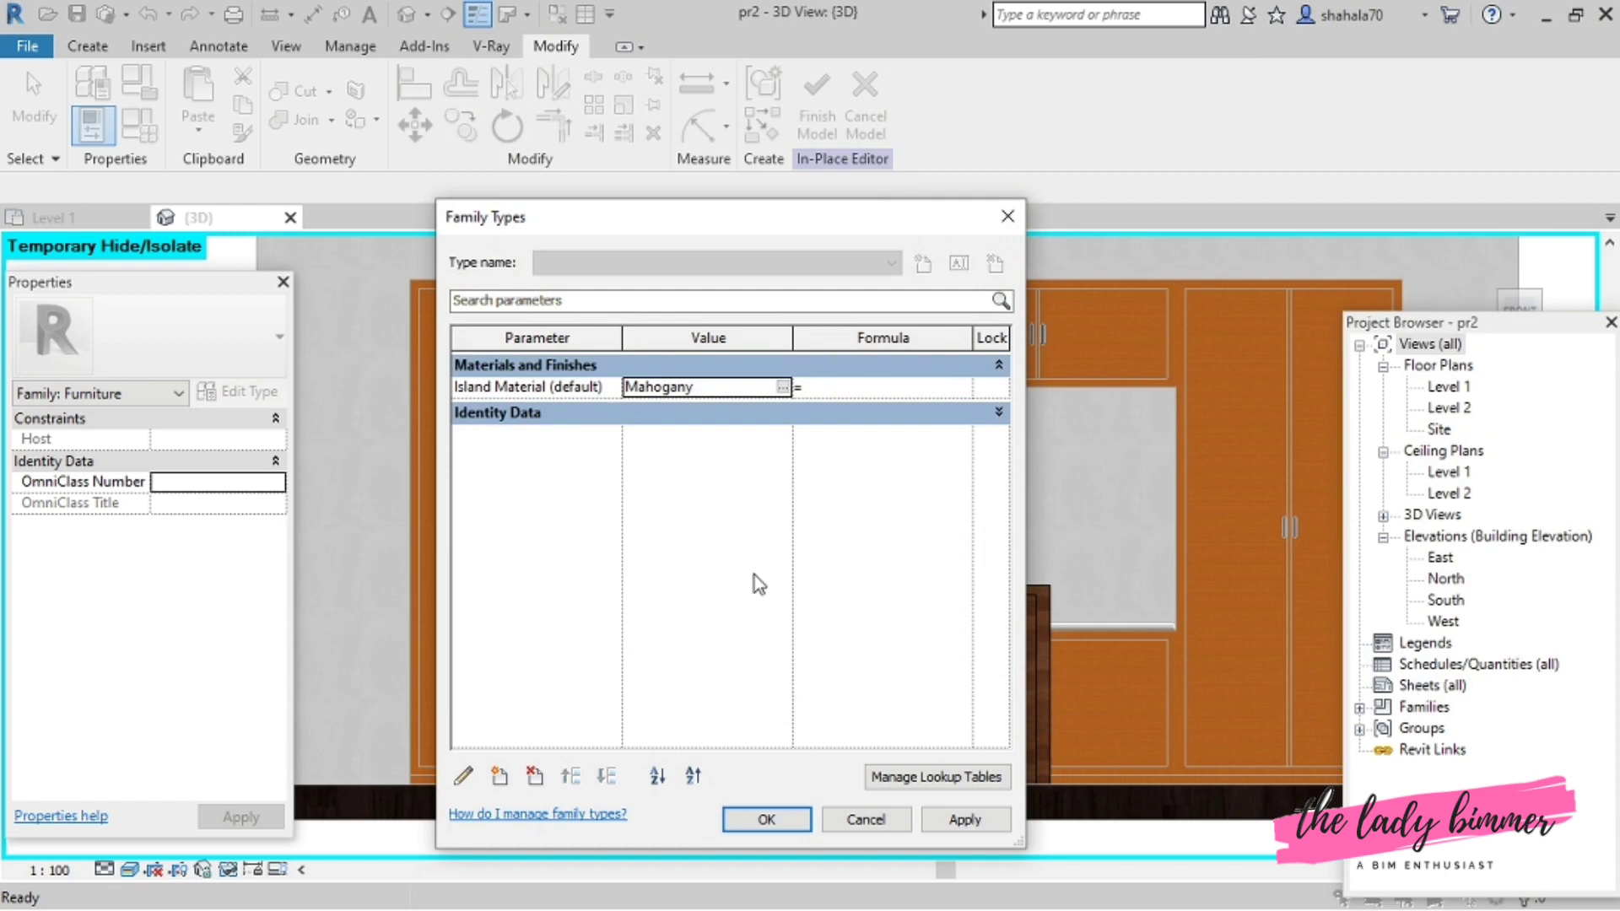
click(768, 818)
- Start a new solid extrusion and set its work plane to the top face of the island block by picking the plane
scroll(596, 395, down, 1)
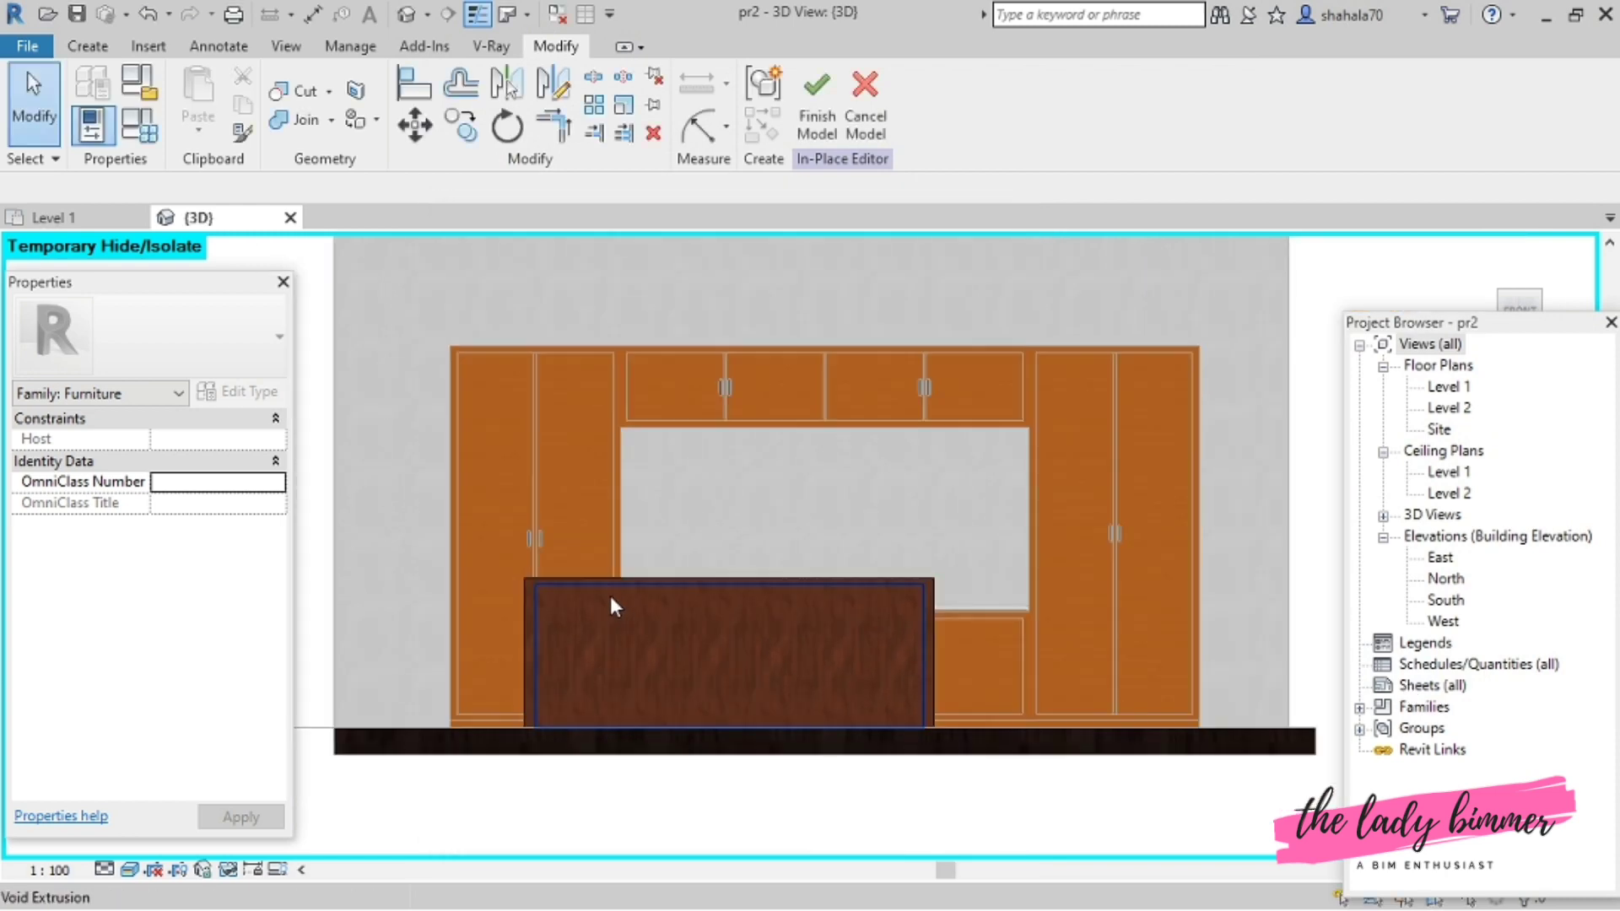
scroll(564, 488, up, 3)
scroll(565, 488, down, 2)
scroll(483, 550, up, 2)
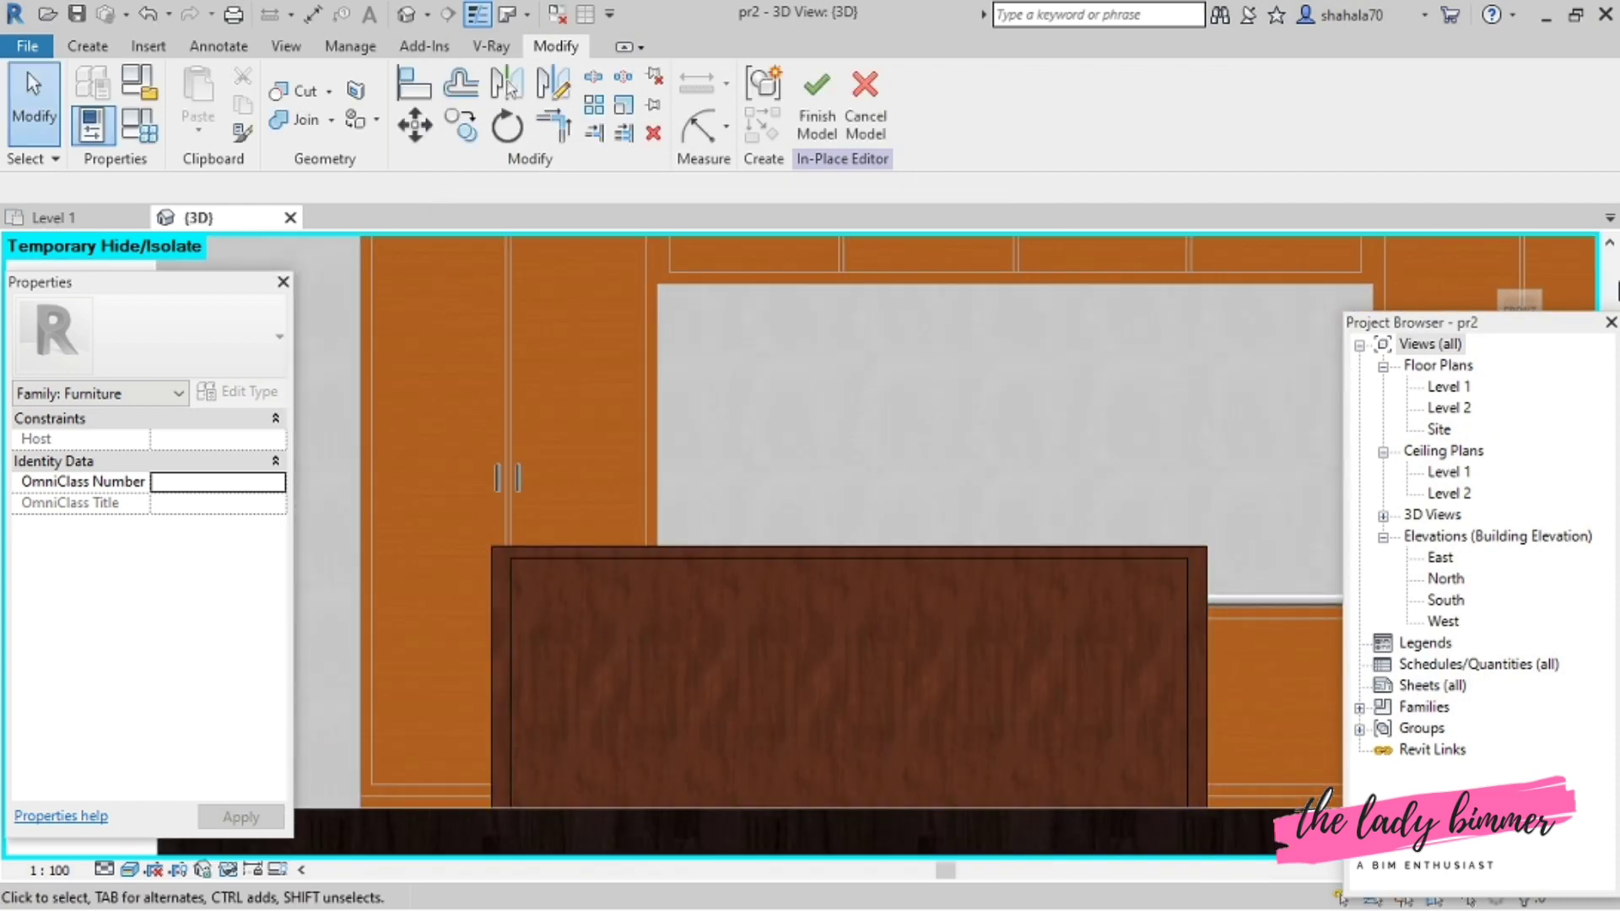
click(1522, 281)
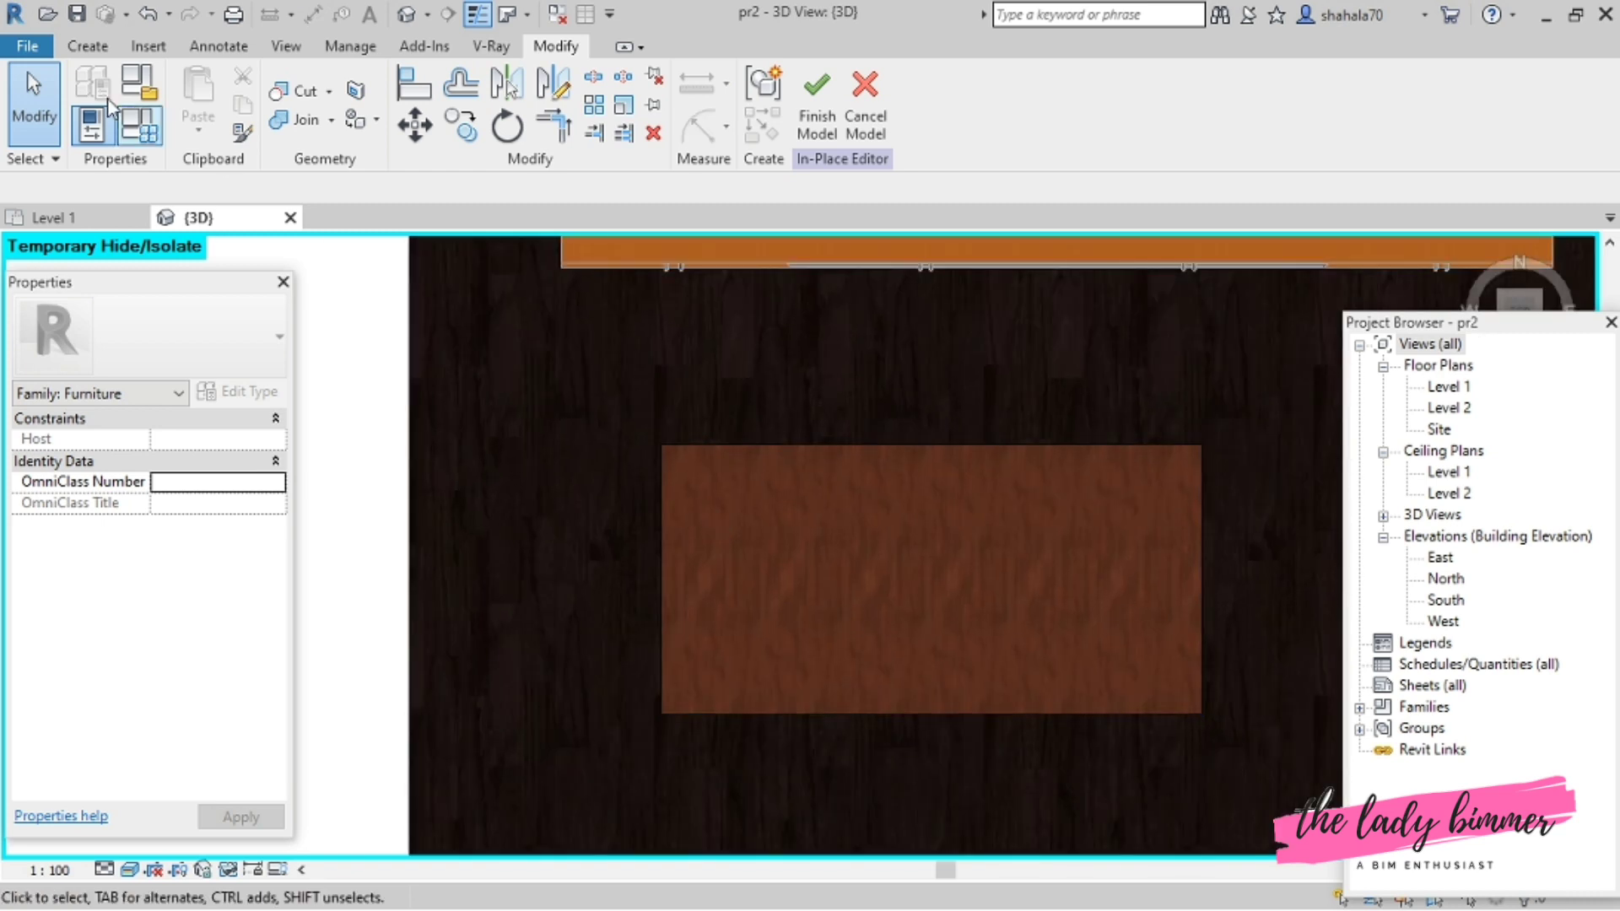
click(87, 46)
click(202, 101)
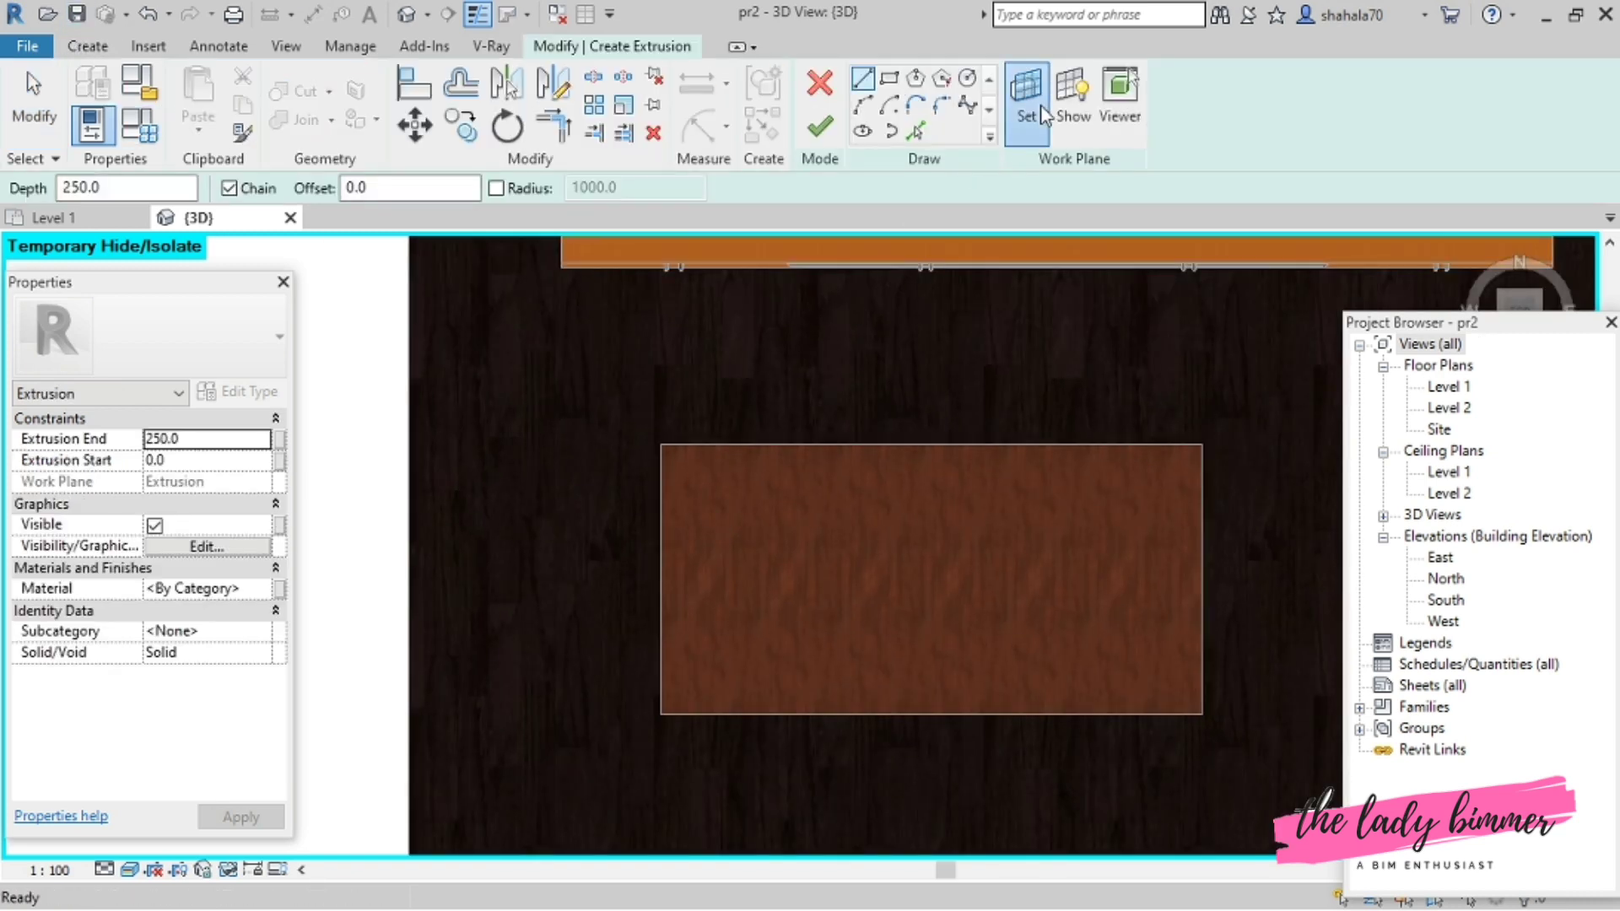
click(1026, 101)
click(659, 463)
click(766, 553)
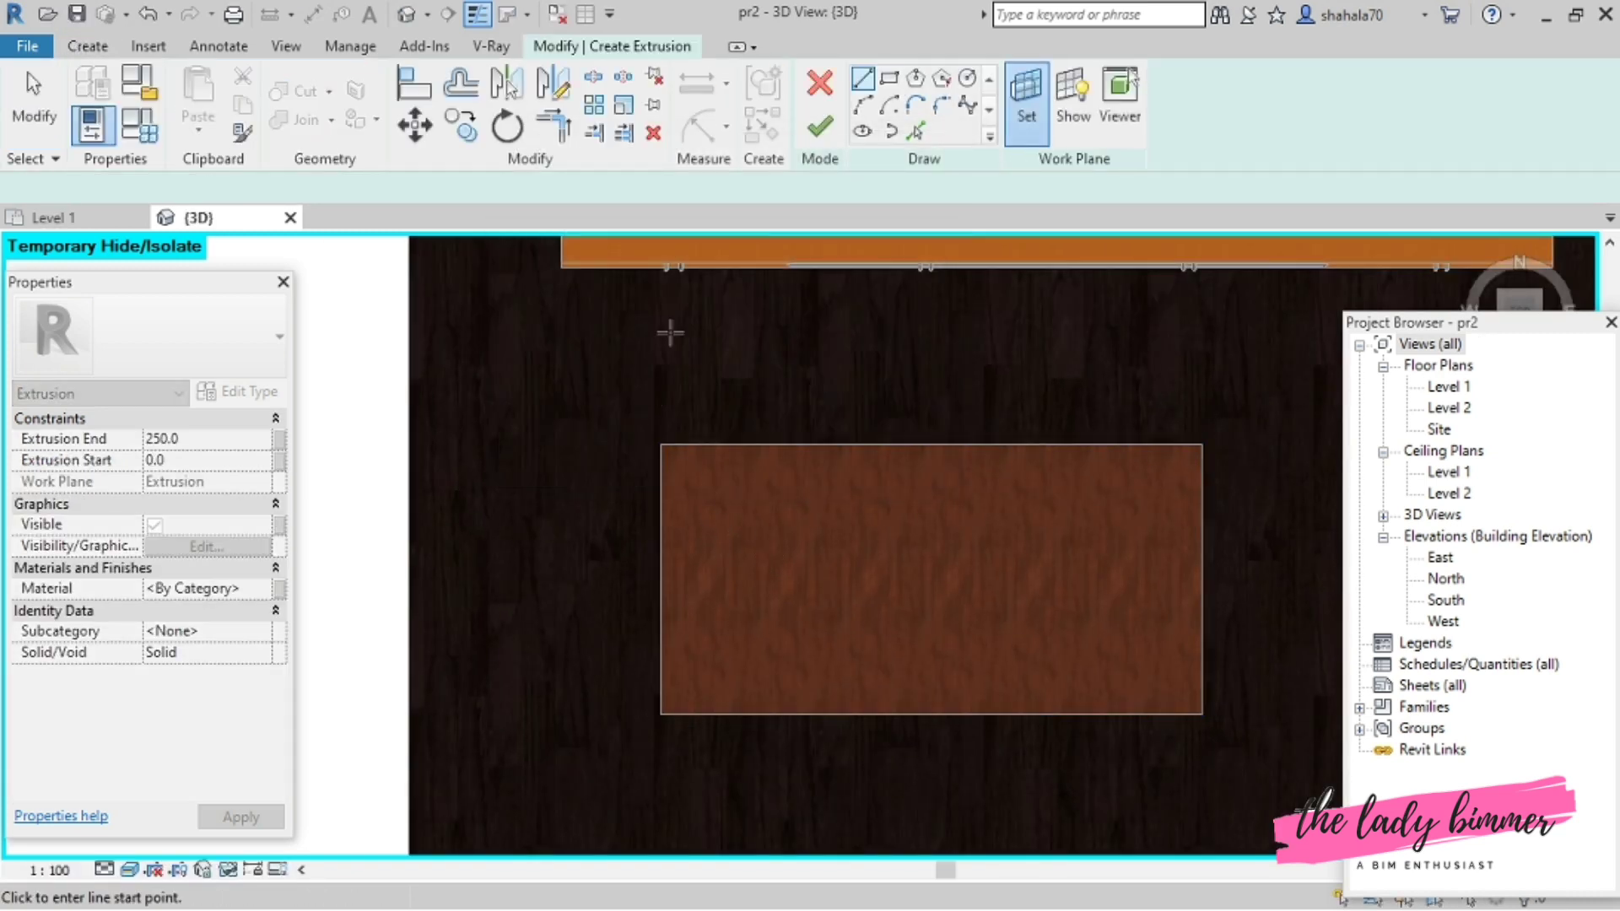
- Sketch a 3000 by 1500 mm rectangle over the block's top face and set the extrusion end to 40 mm
click(889, 79)
click(662, 445)
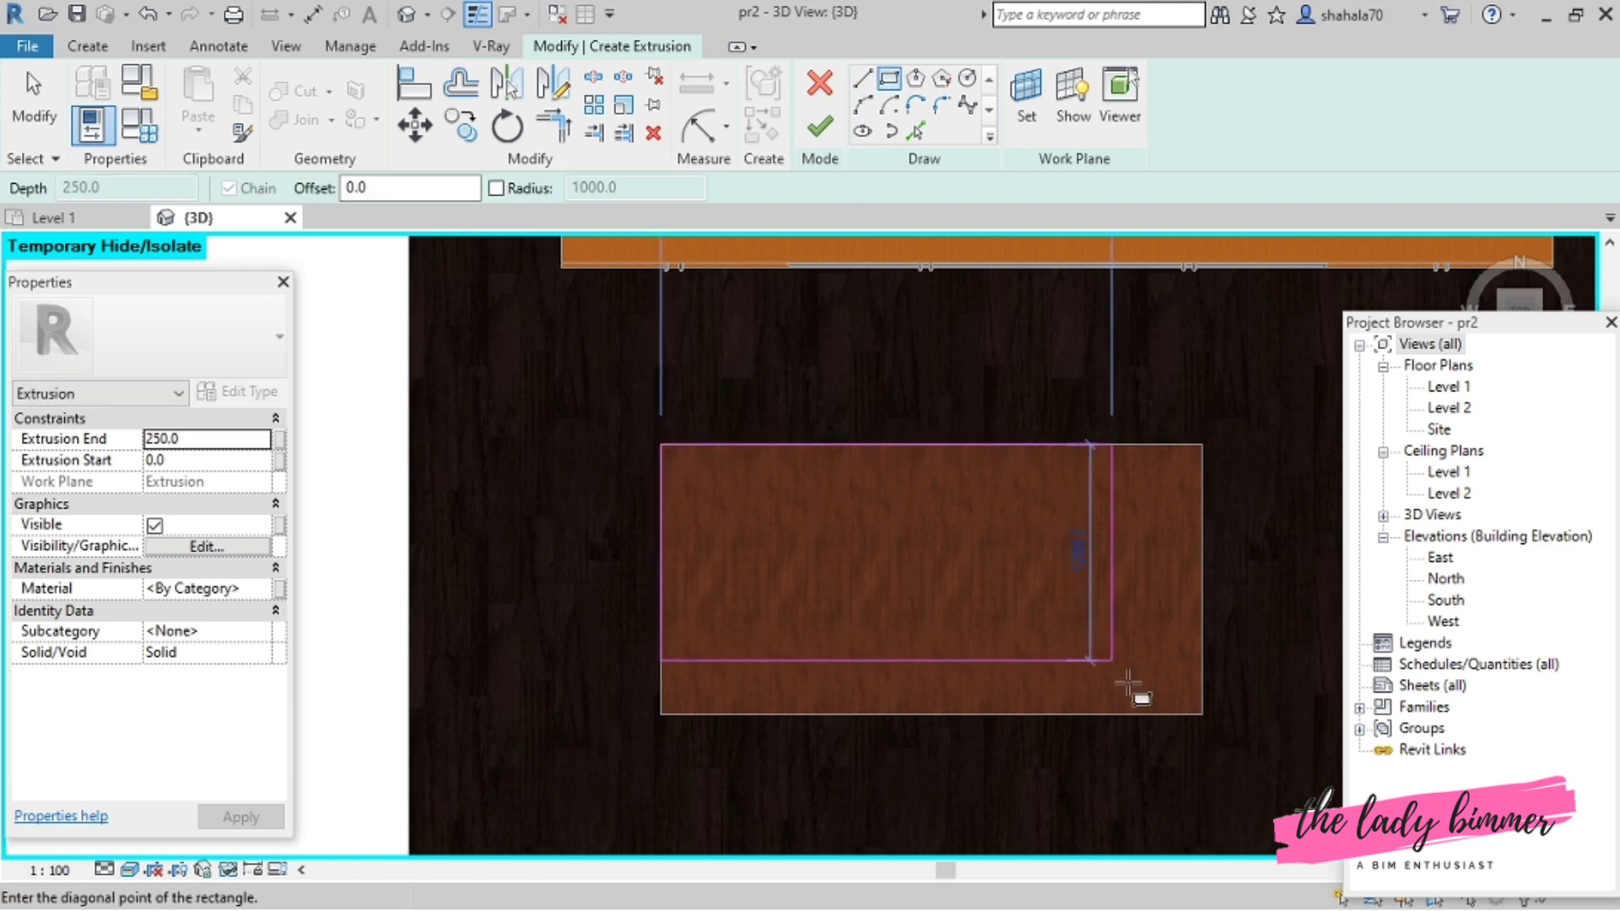
click(1203, 714)
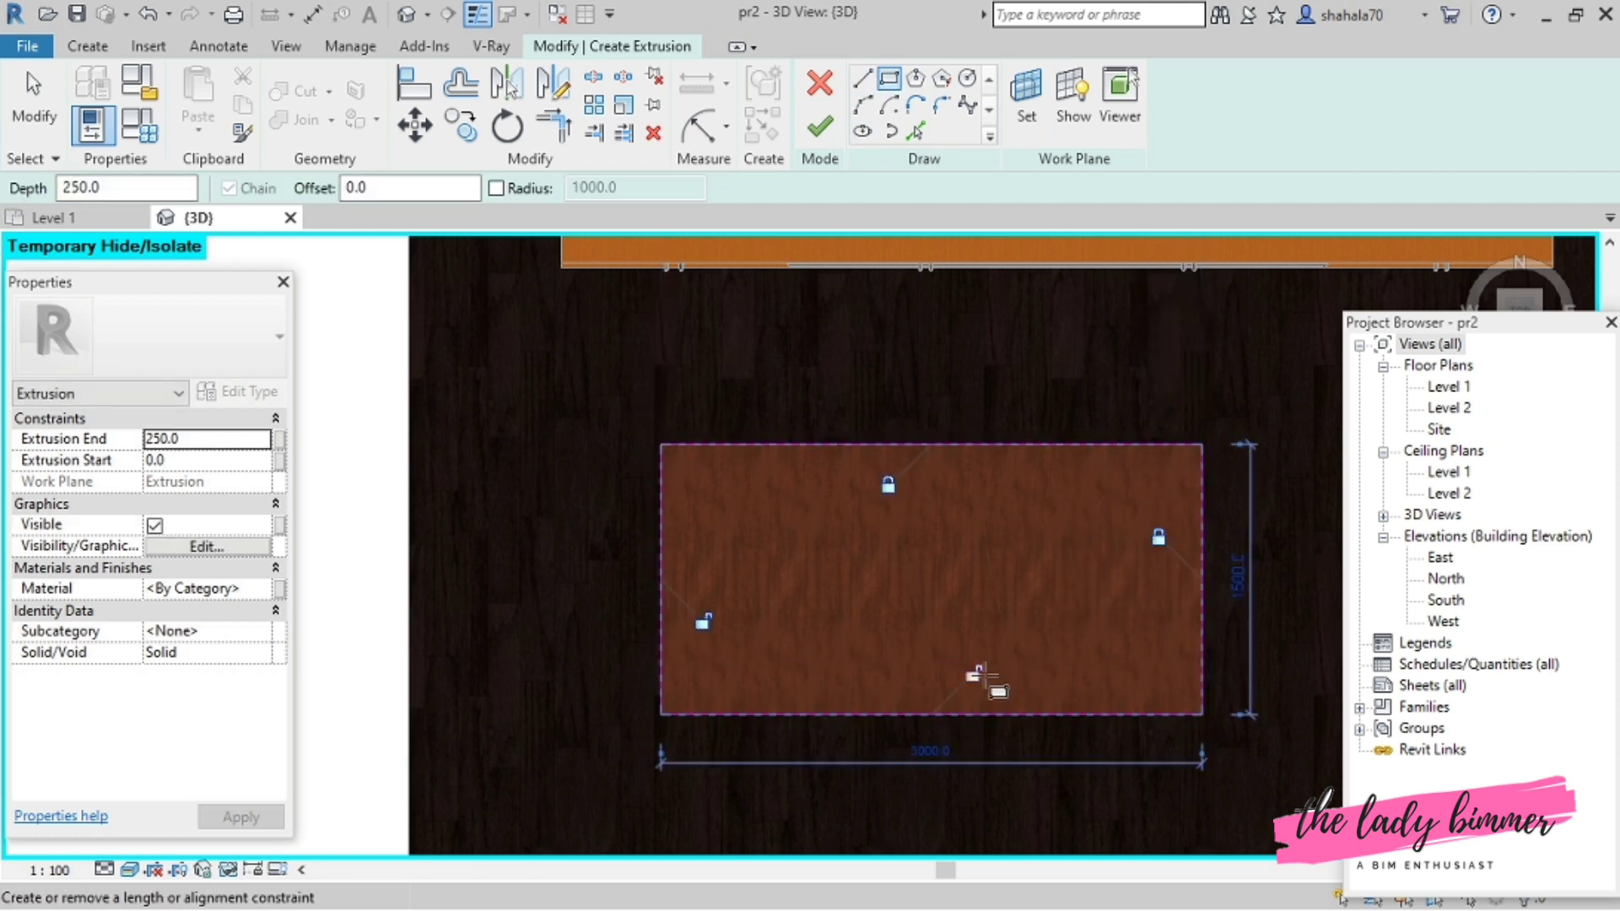
click(245, 441)
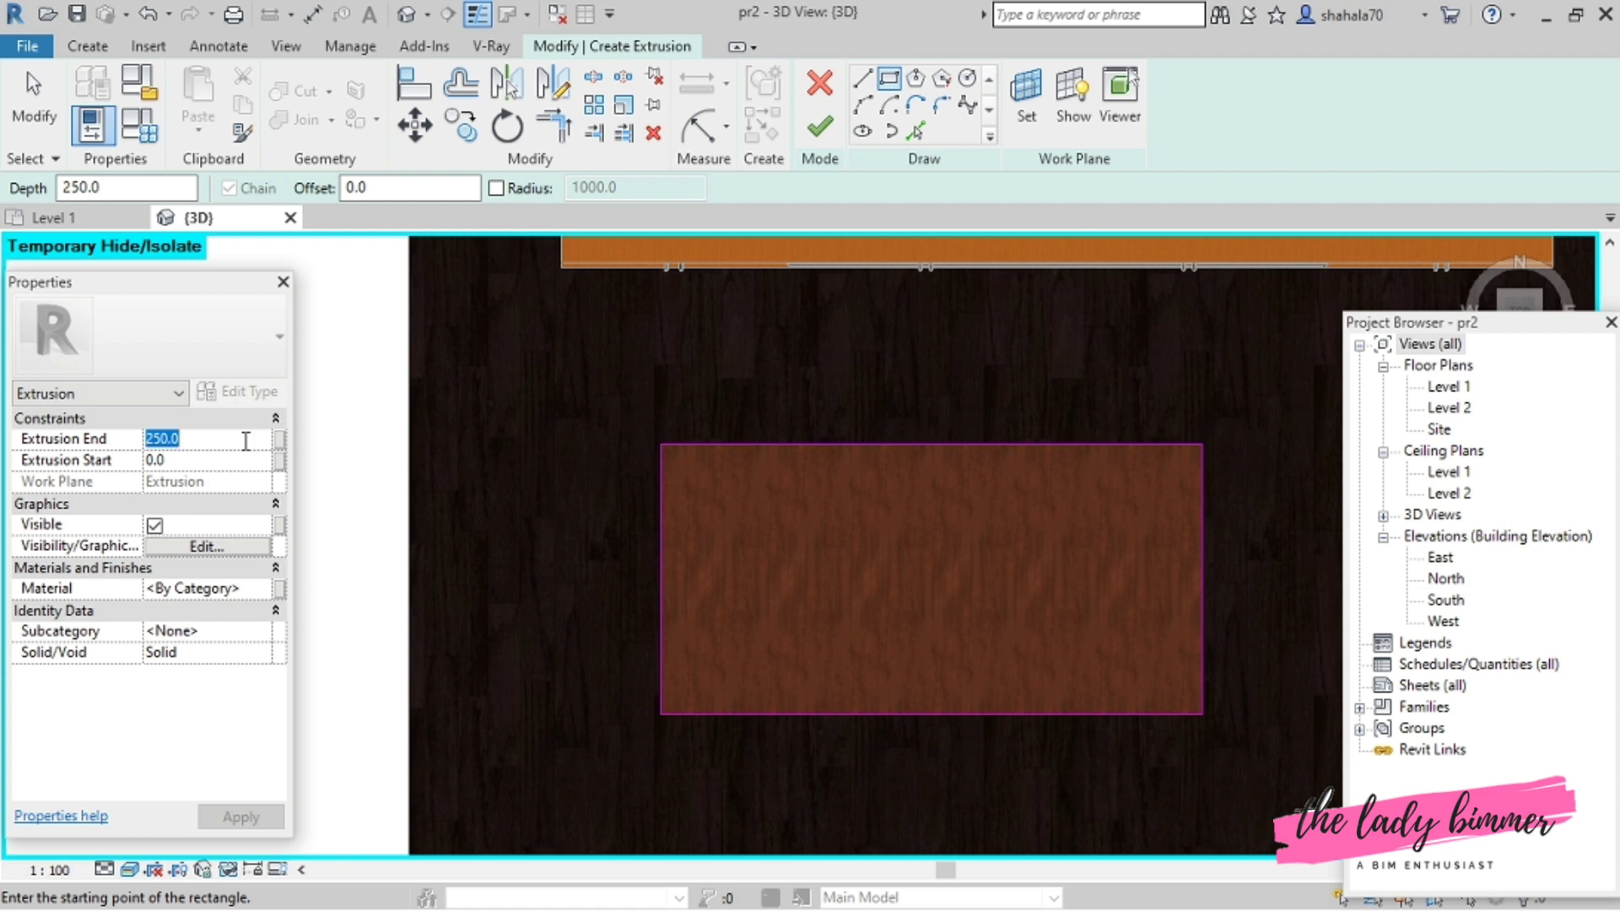
- Create a type family parameter named Top, associate it with the countertop's material, and finish the extrusion
click(278, 591)
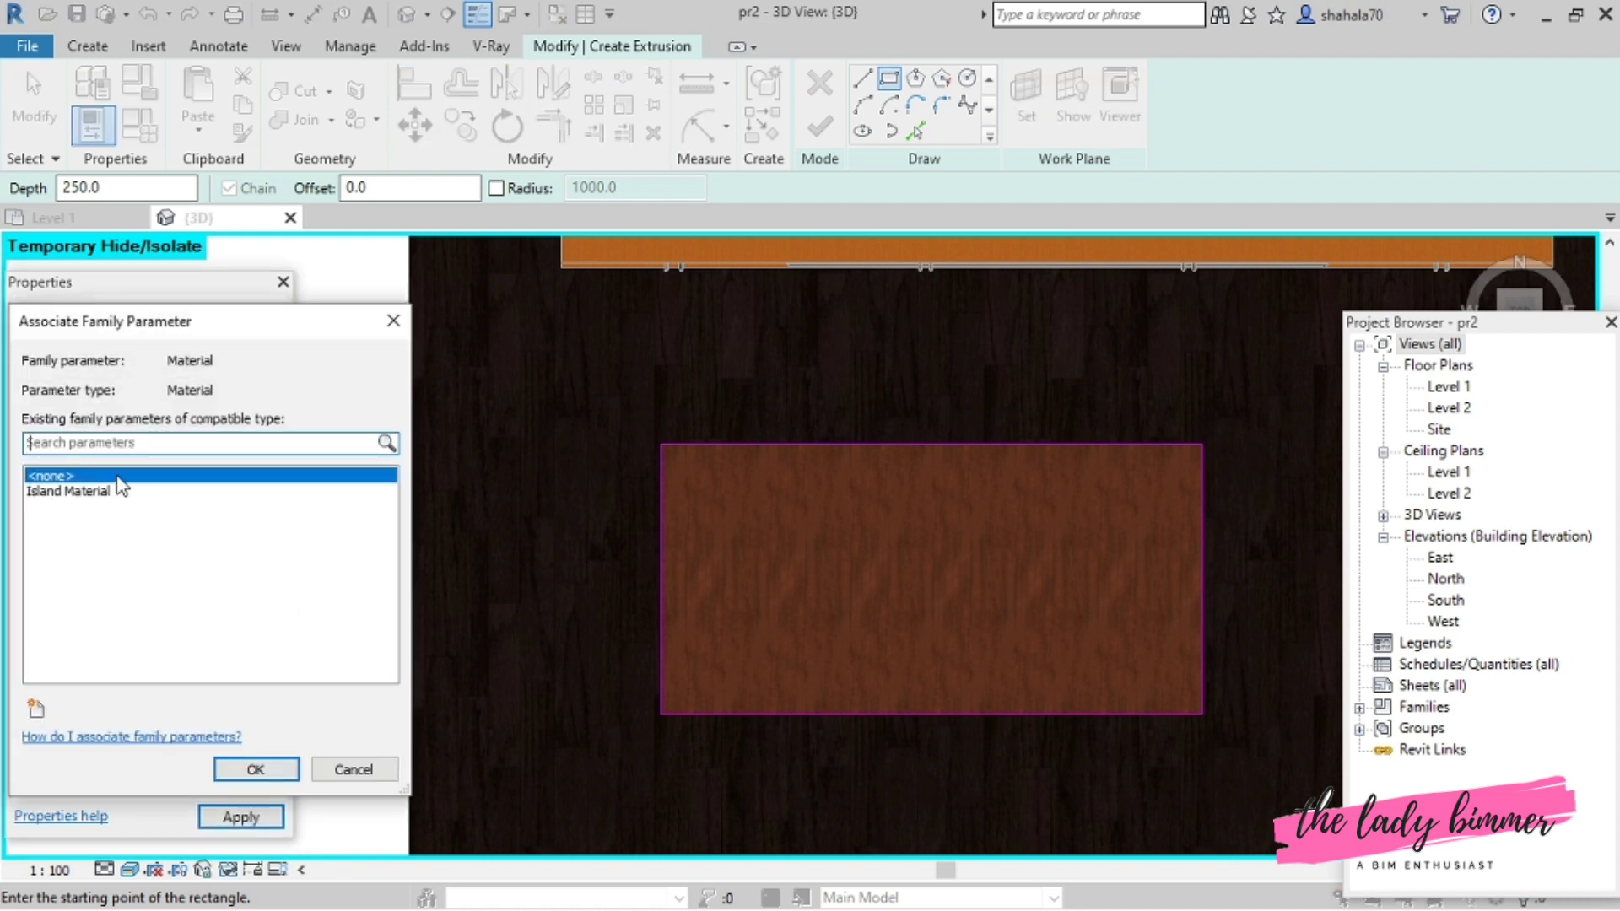
click(36, 710)
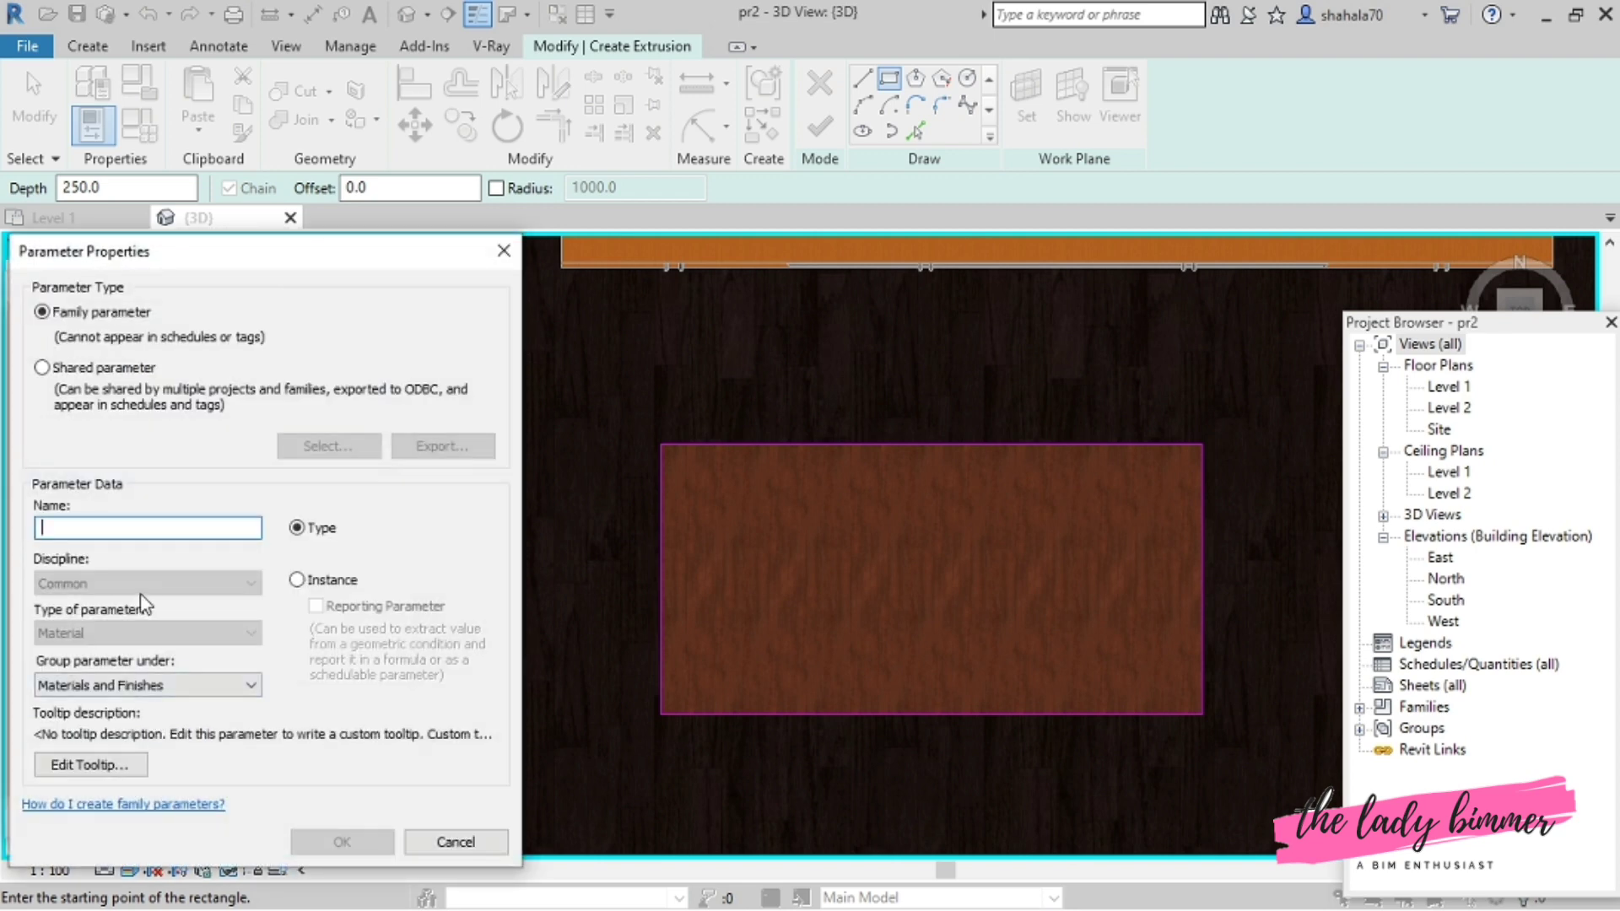
click(342, 841)
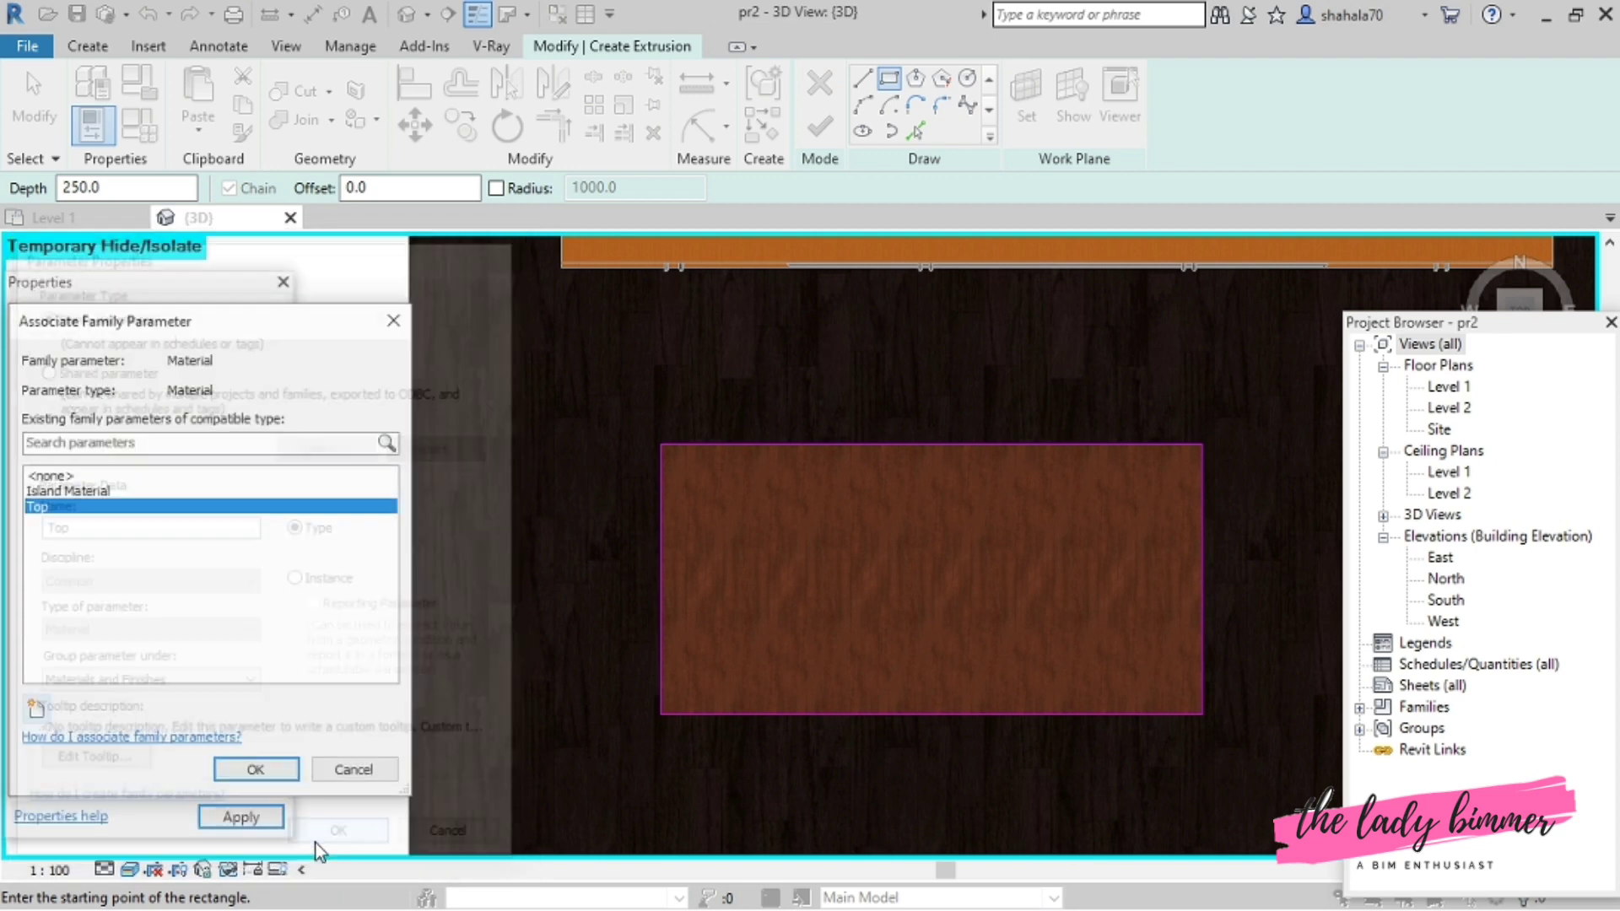
click(249, 768)
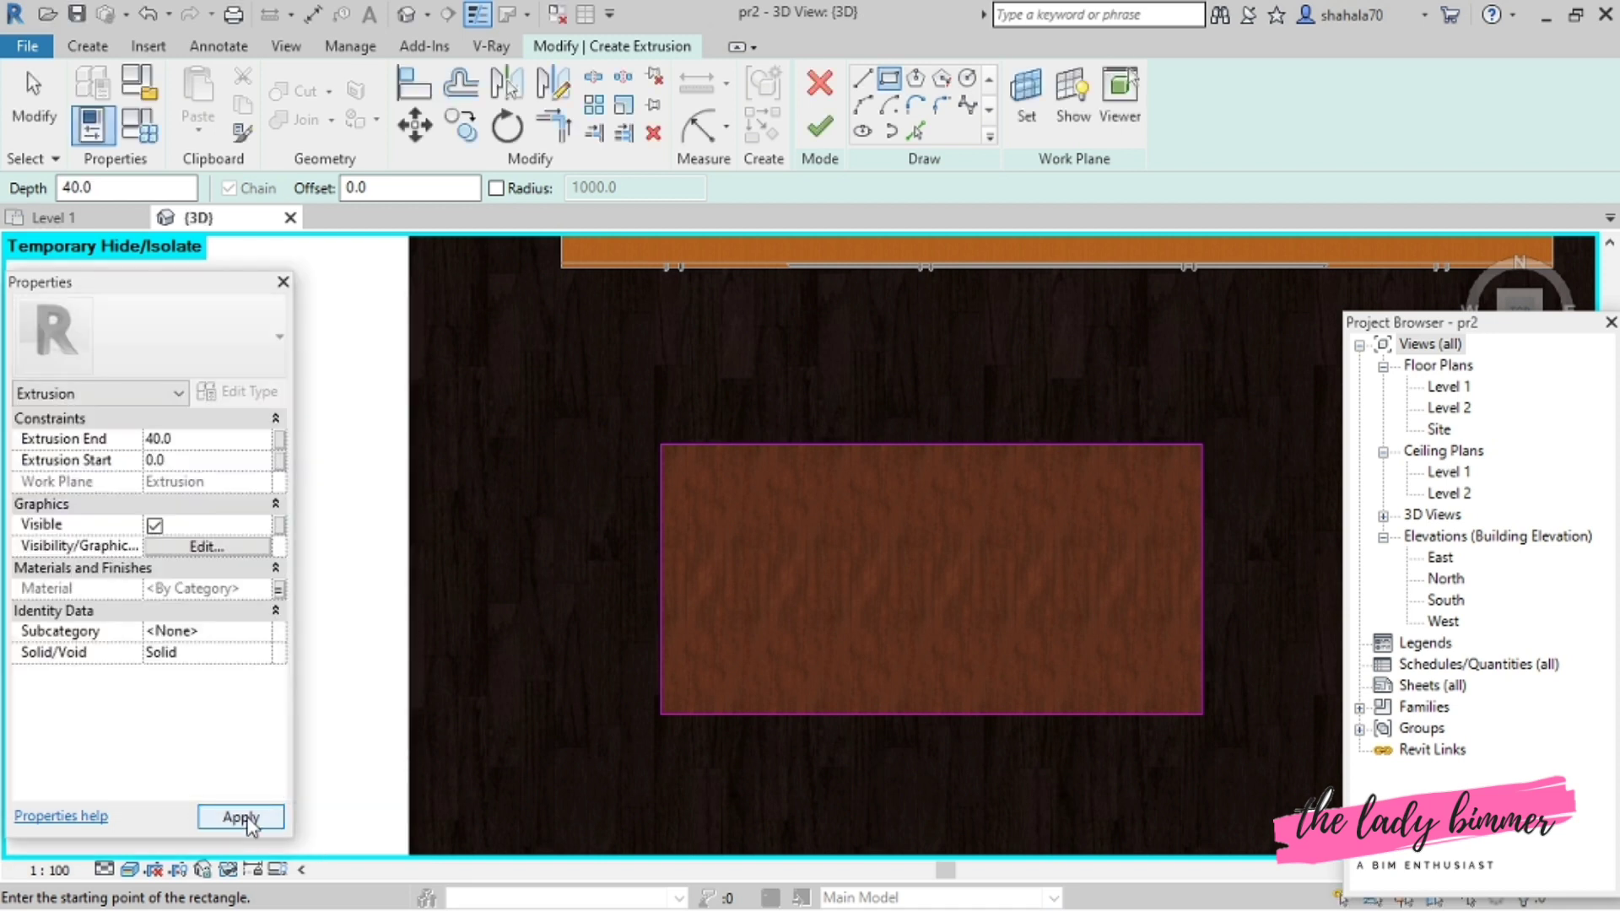
click(245, 818)
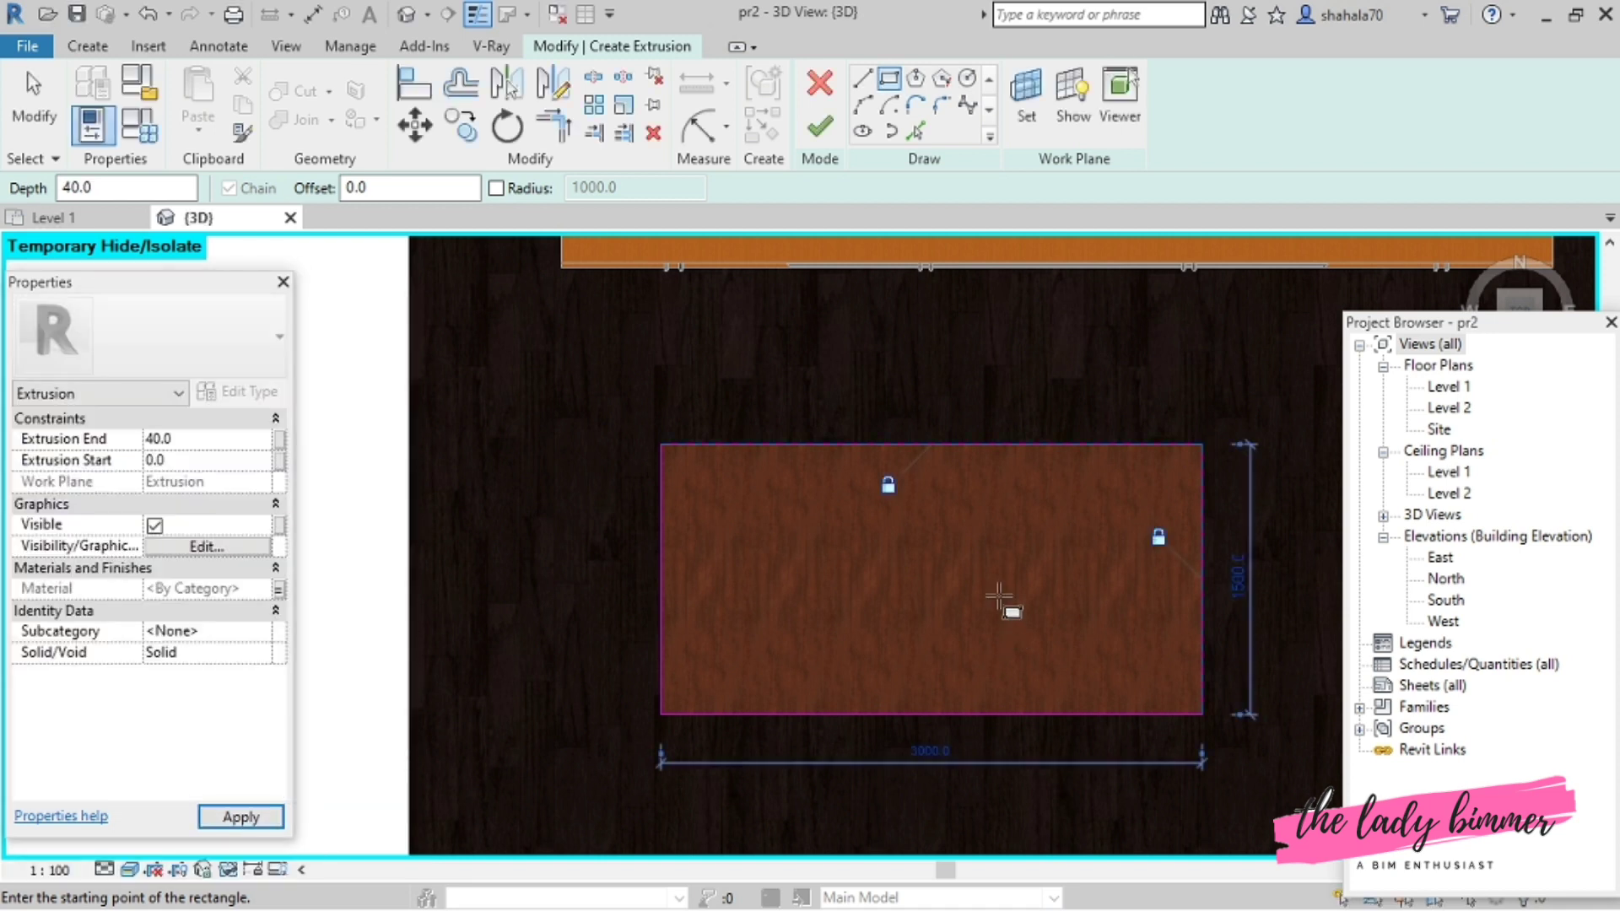
click(819, 127)
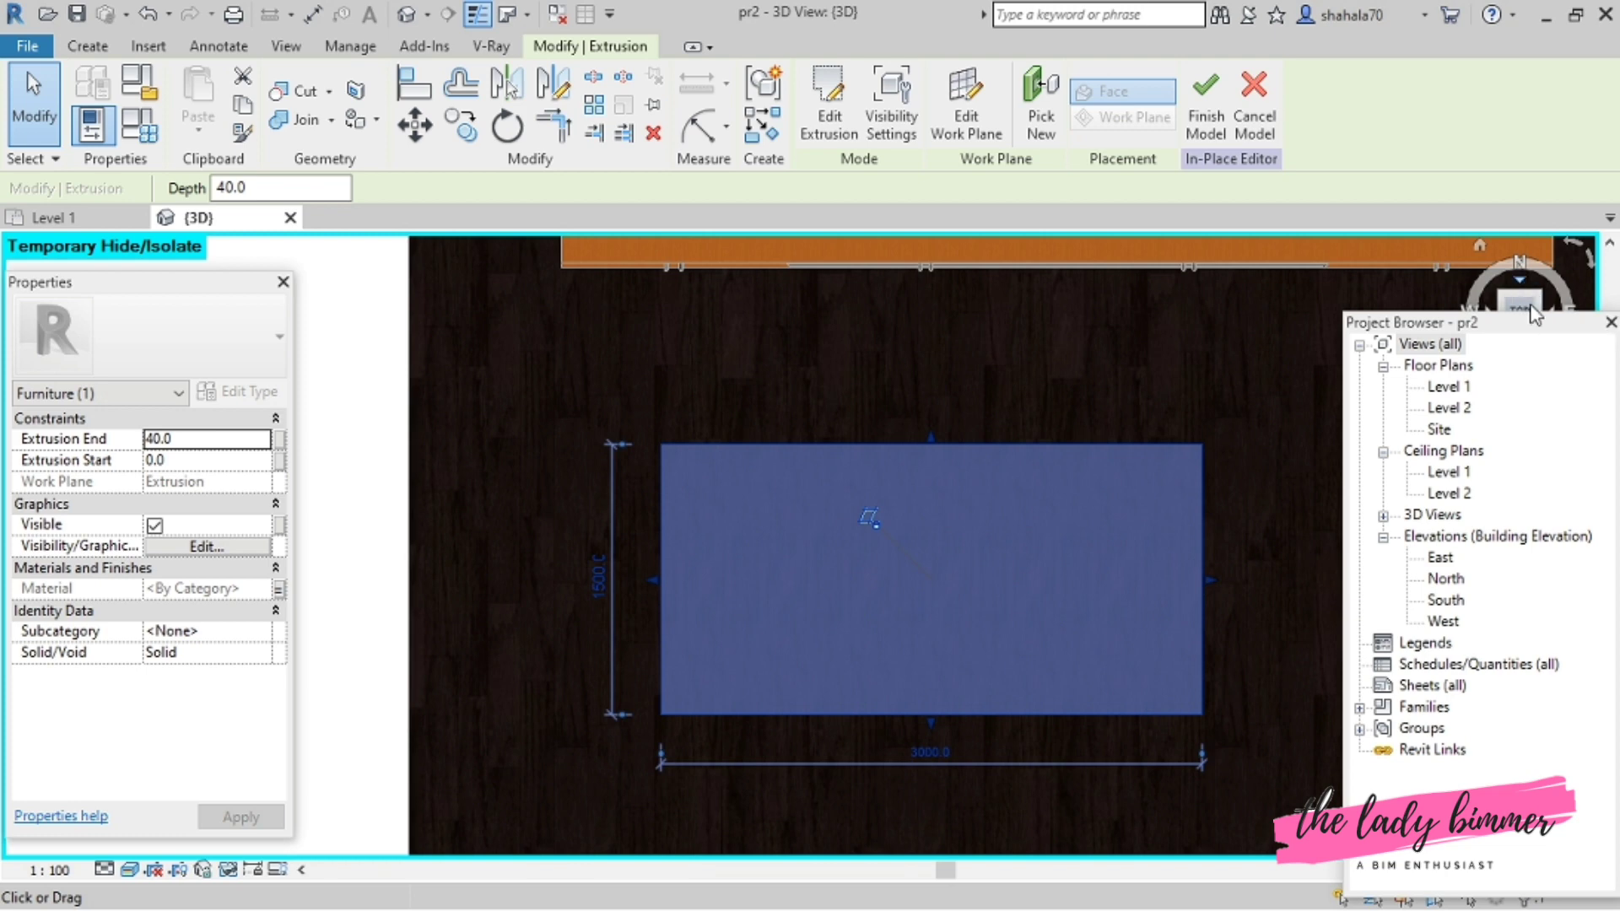
- Search the material browser for gypsum and assign a gypsum material to the Top parameter in the family types
drag(1534, 320, 1531, 379)
key(Escape)
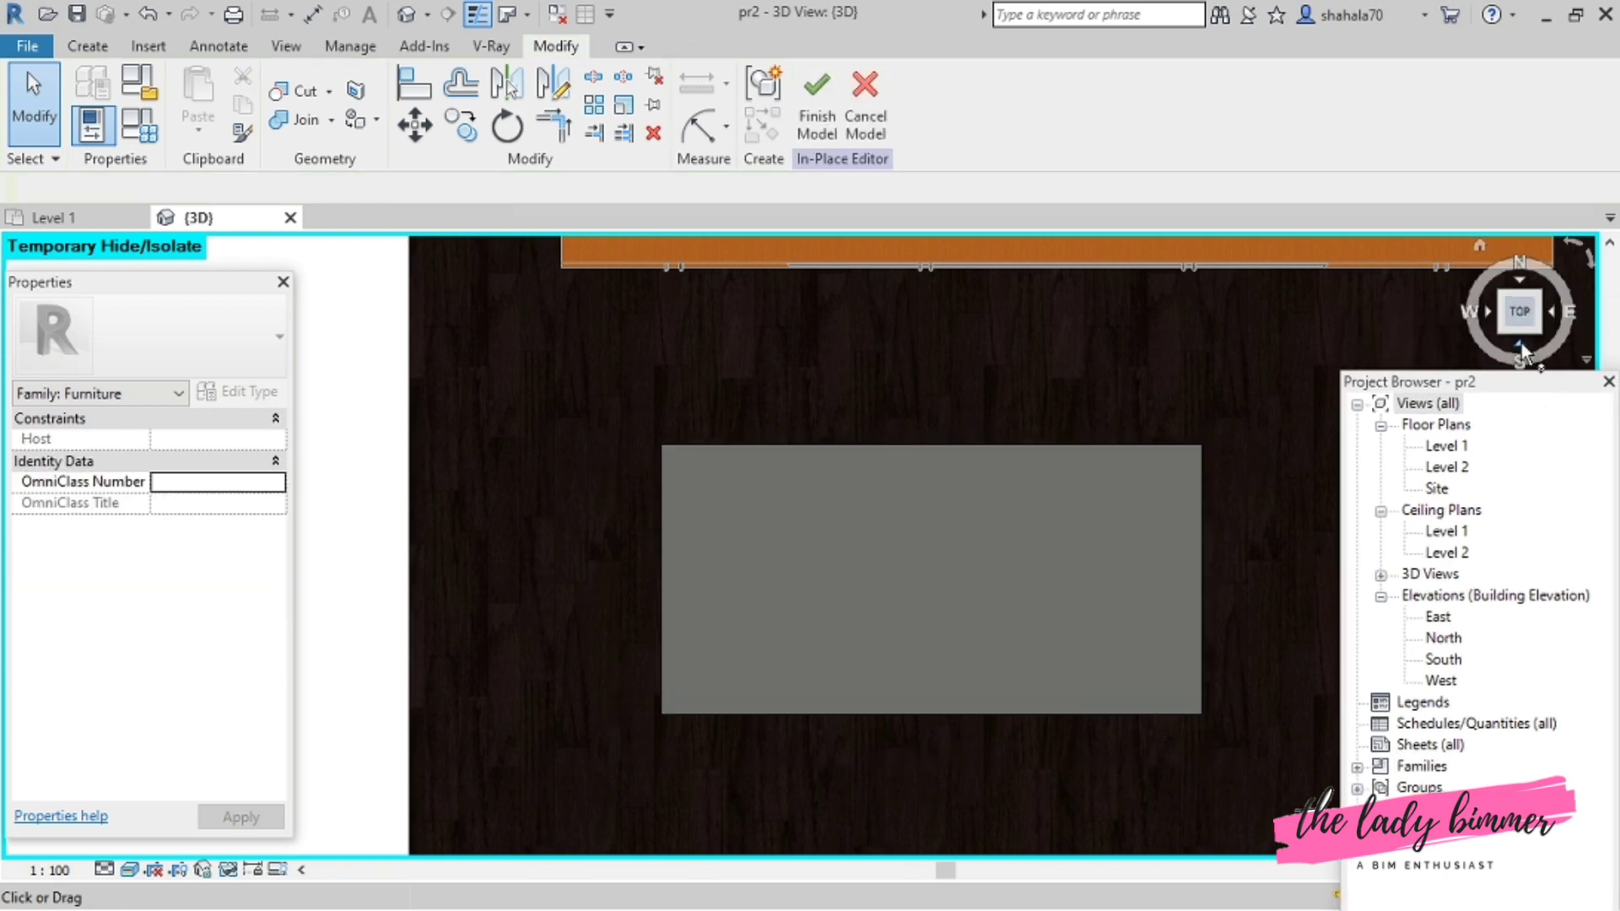
click(1521, 343)
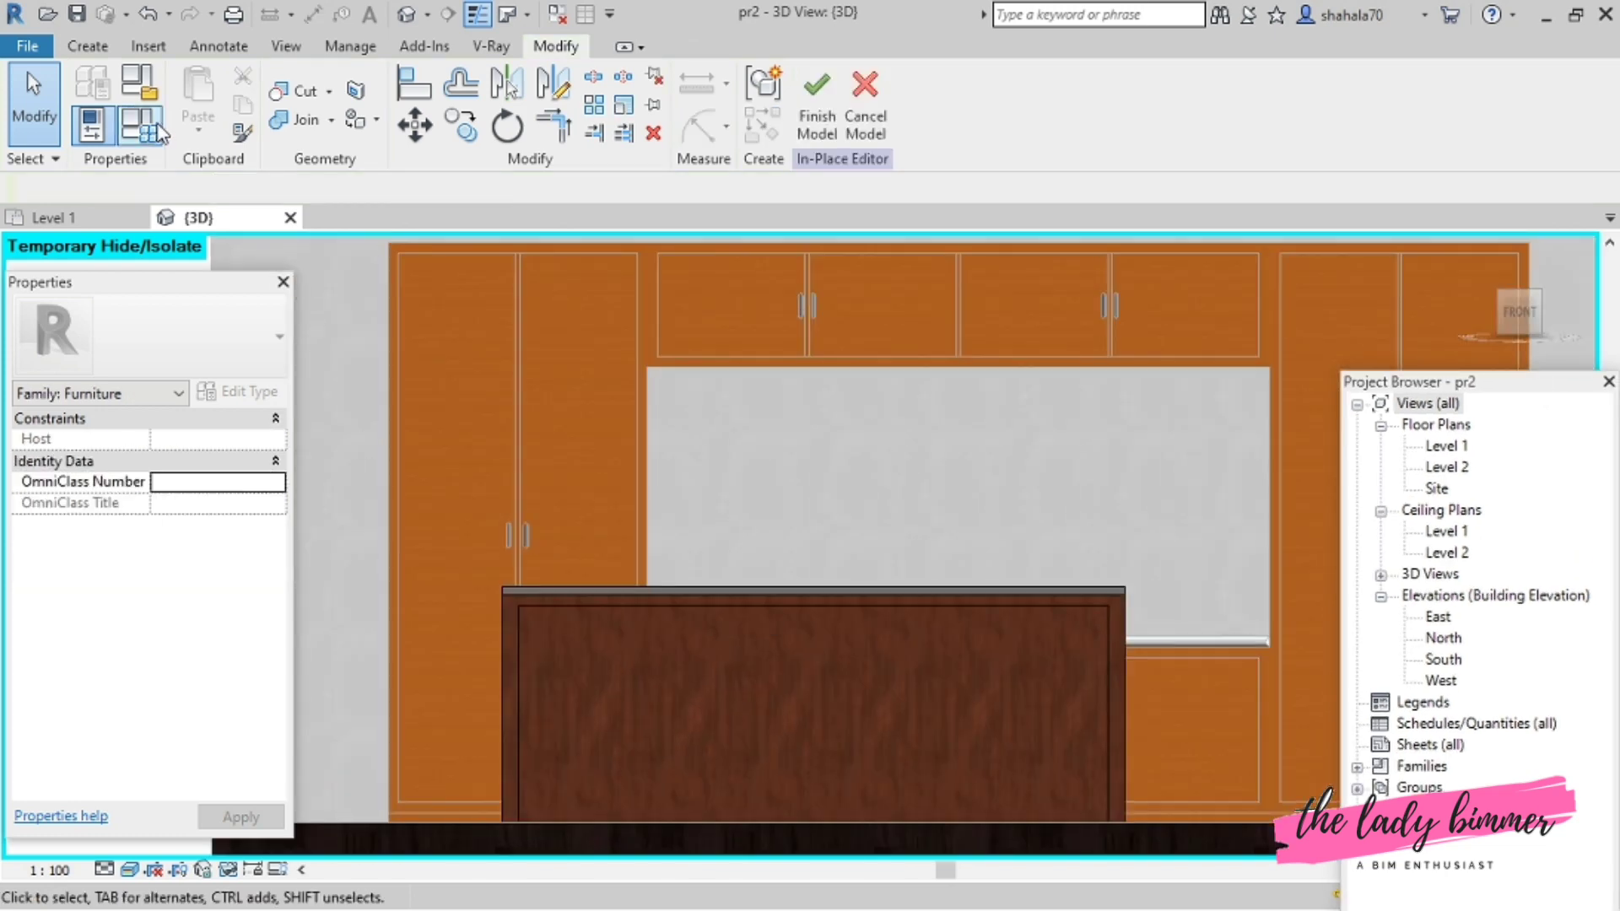
click(155, 127)
click(783, 387)
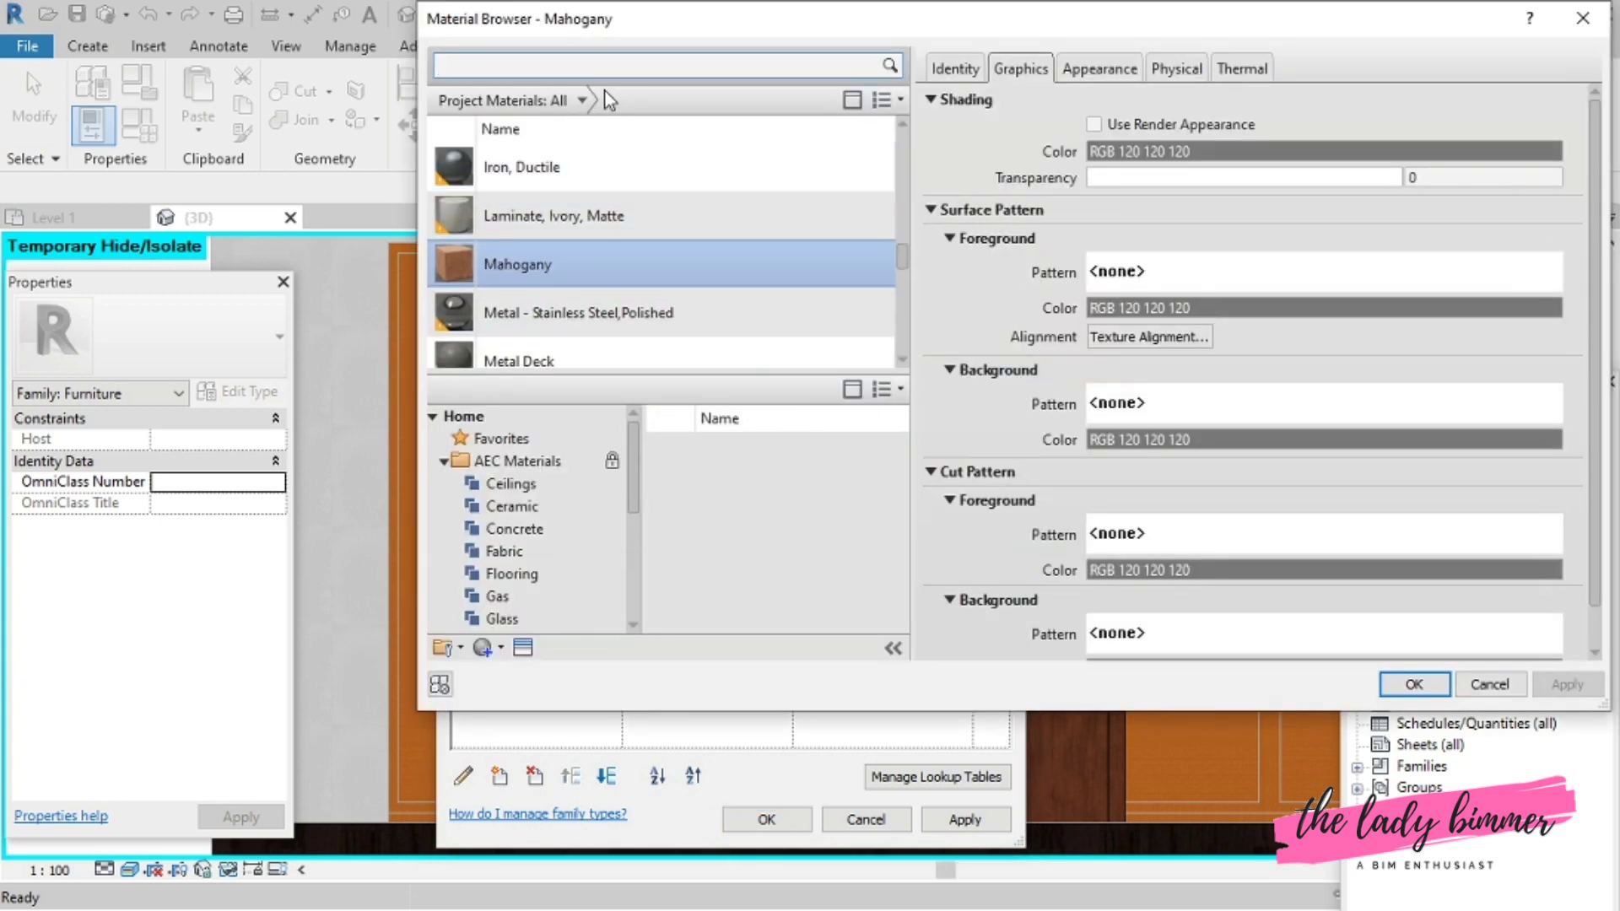
click(589, 74)
text(gypsum)
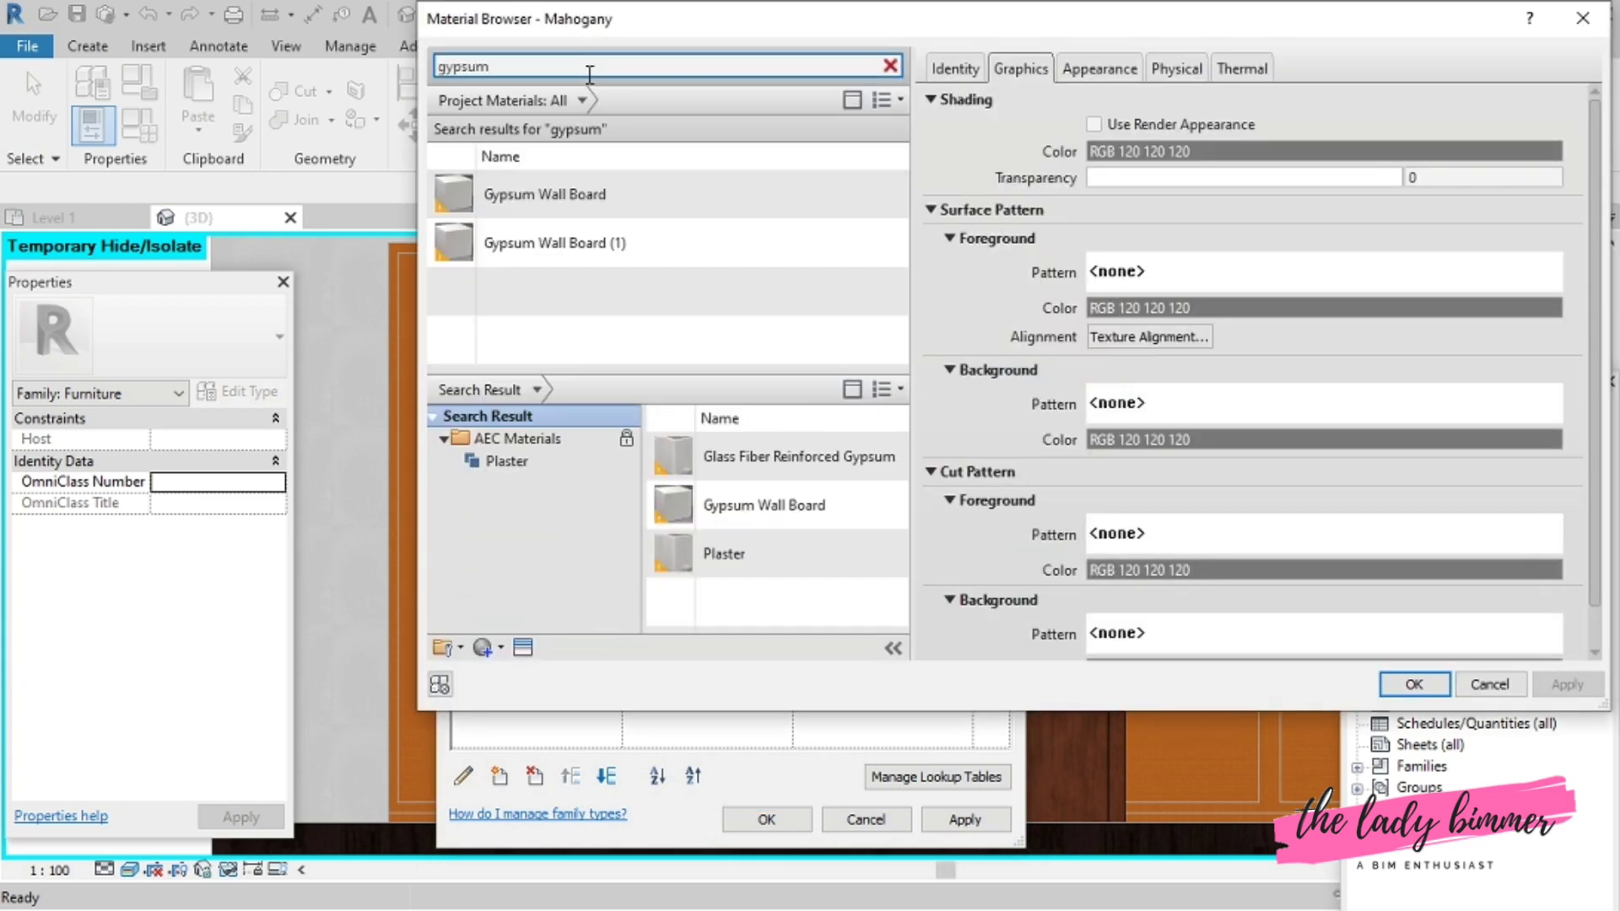
click(1414, 684)
click(766, 820)
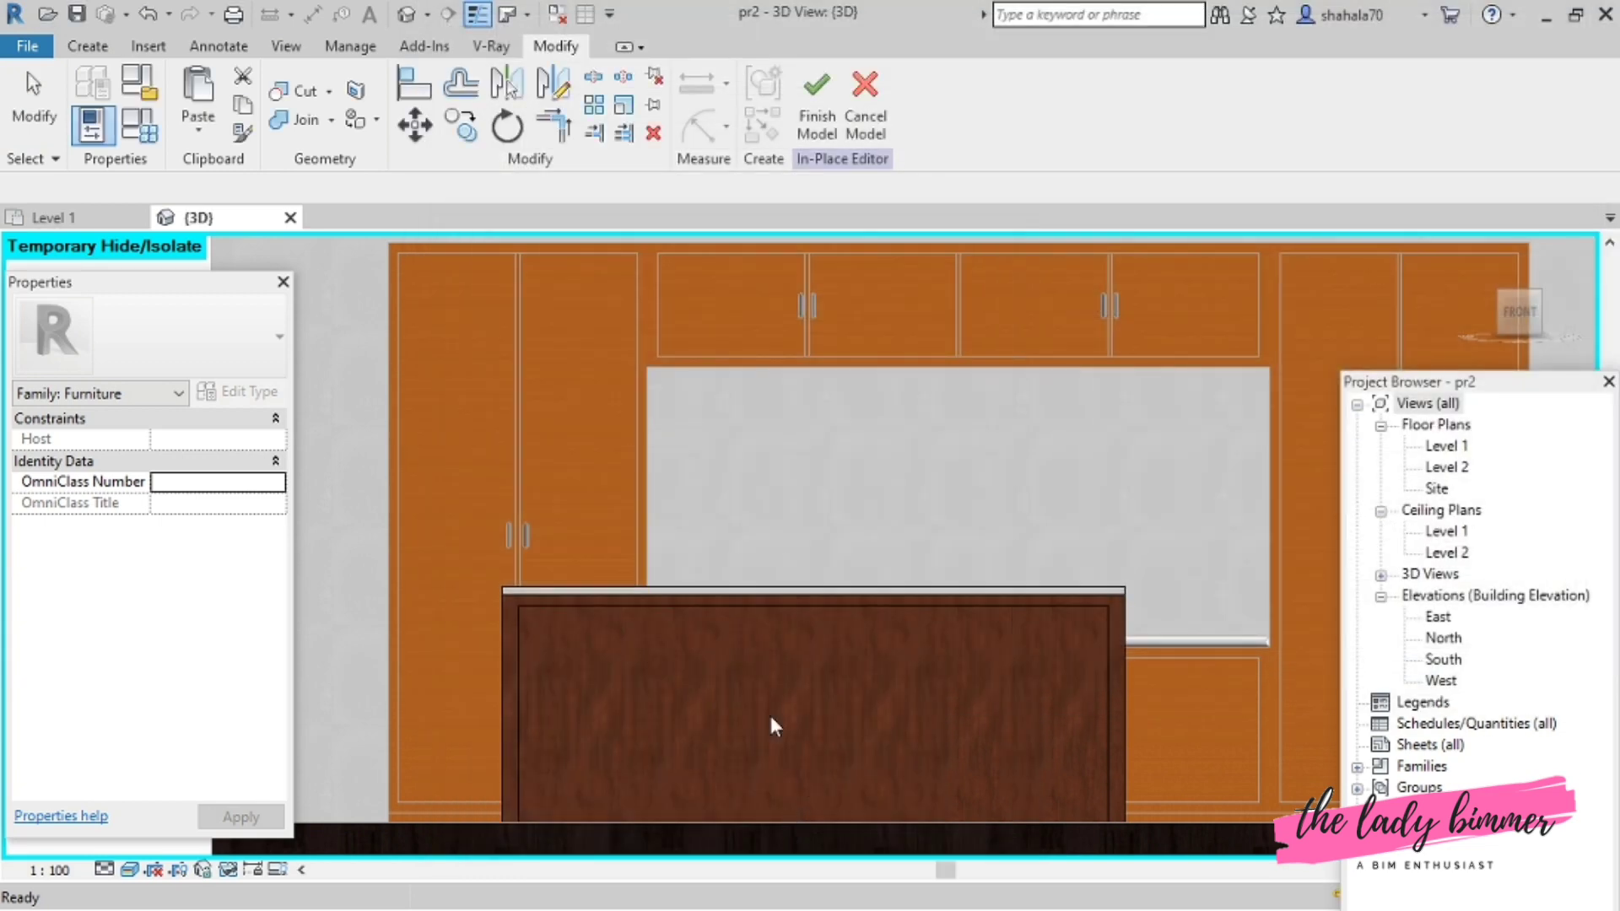
- Start a void sweep, pick the four upper edges of the island countertop as its path, and finish the path
click(88, 47)
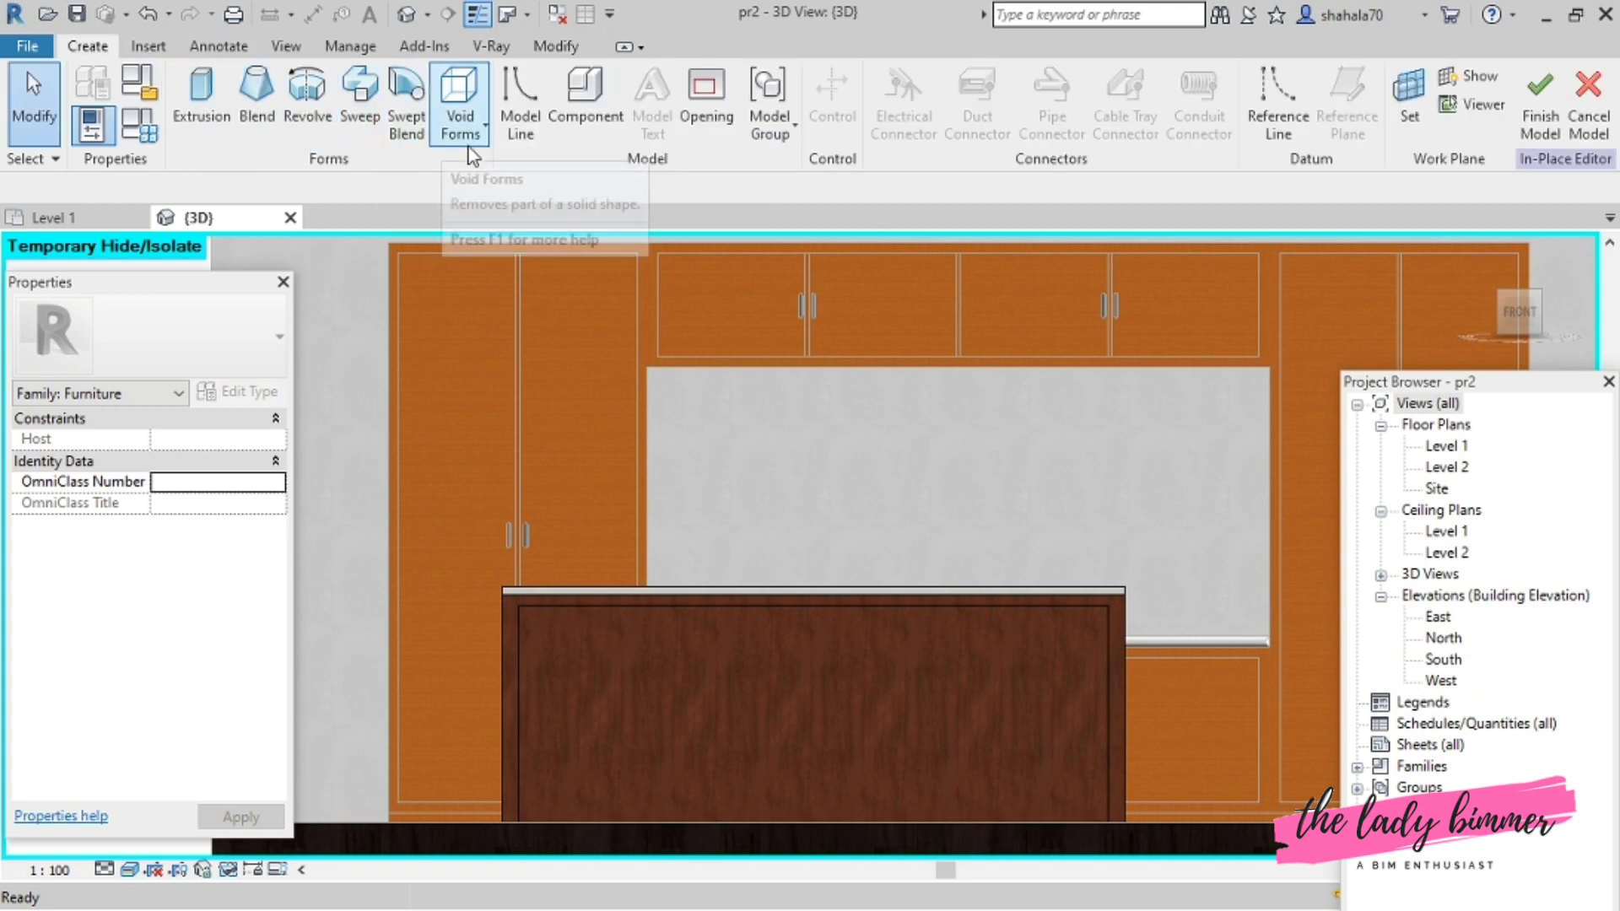
click(460, 118)
click(487, 315)
scroll(483, 596, up, 5)
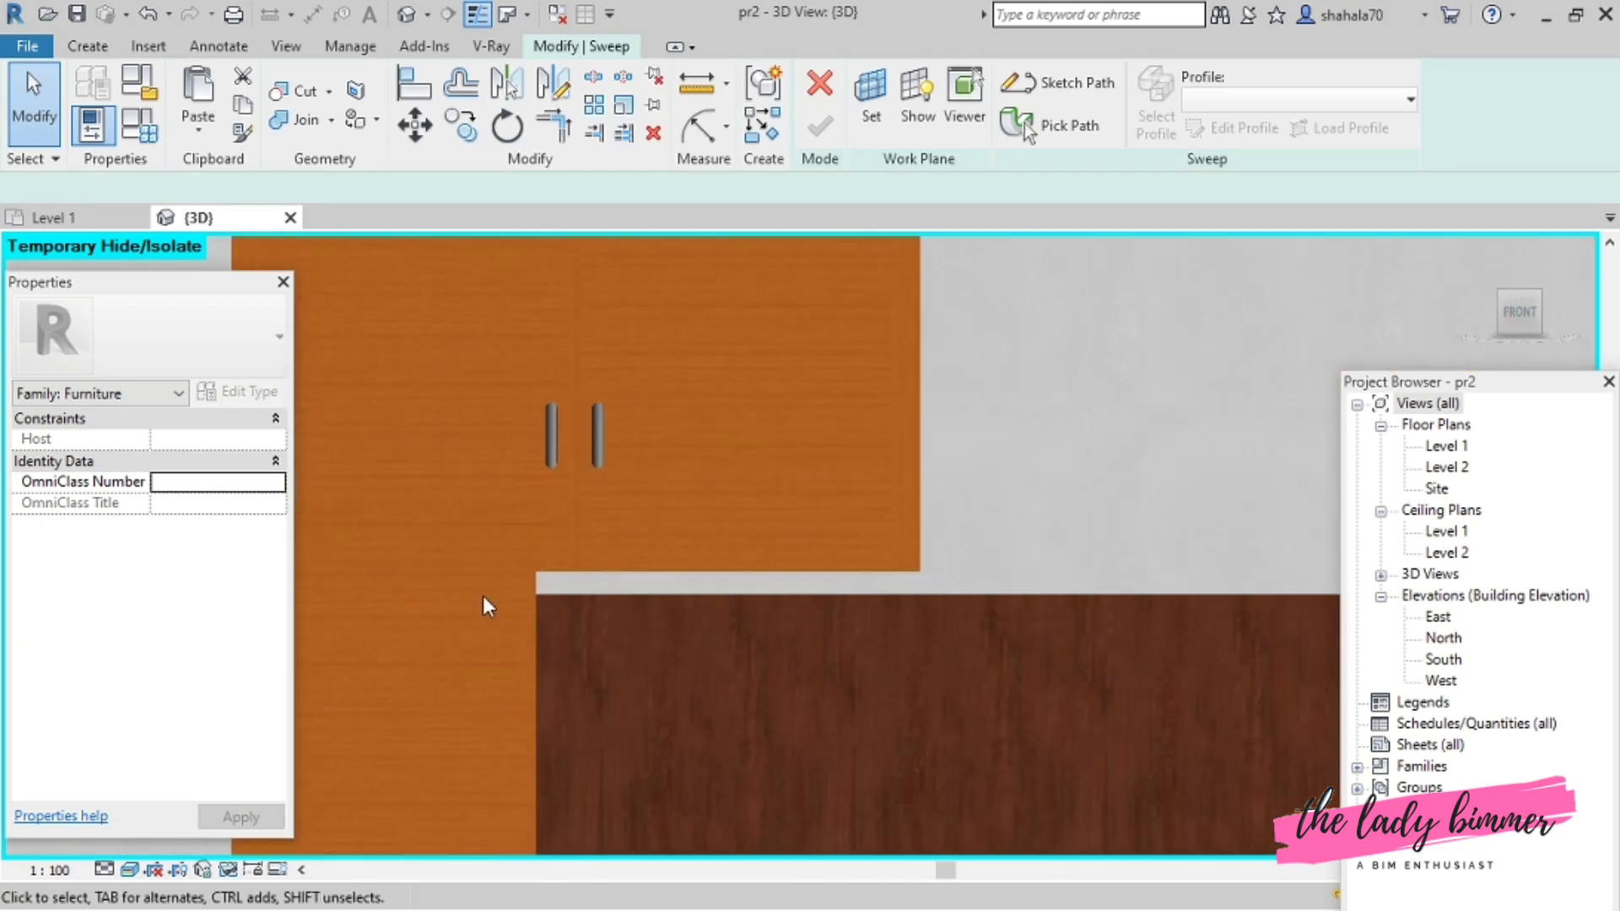
click(1057, 127)
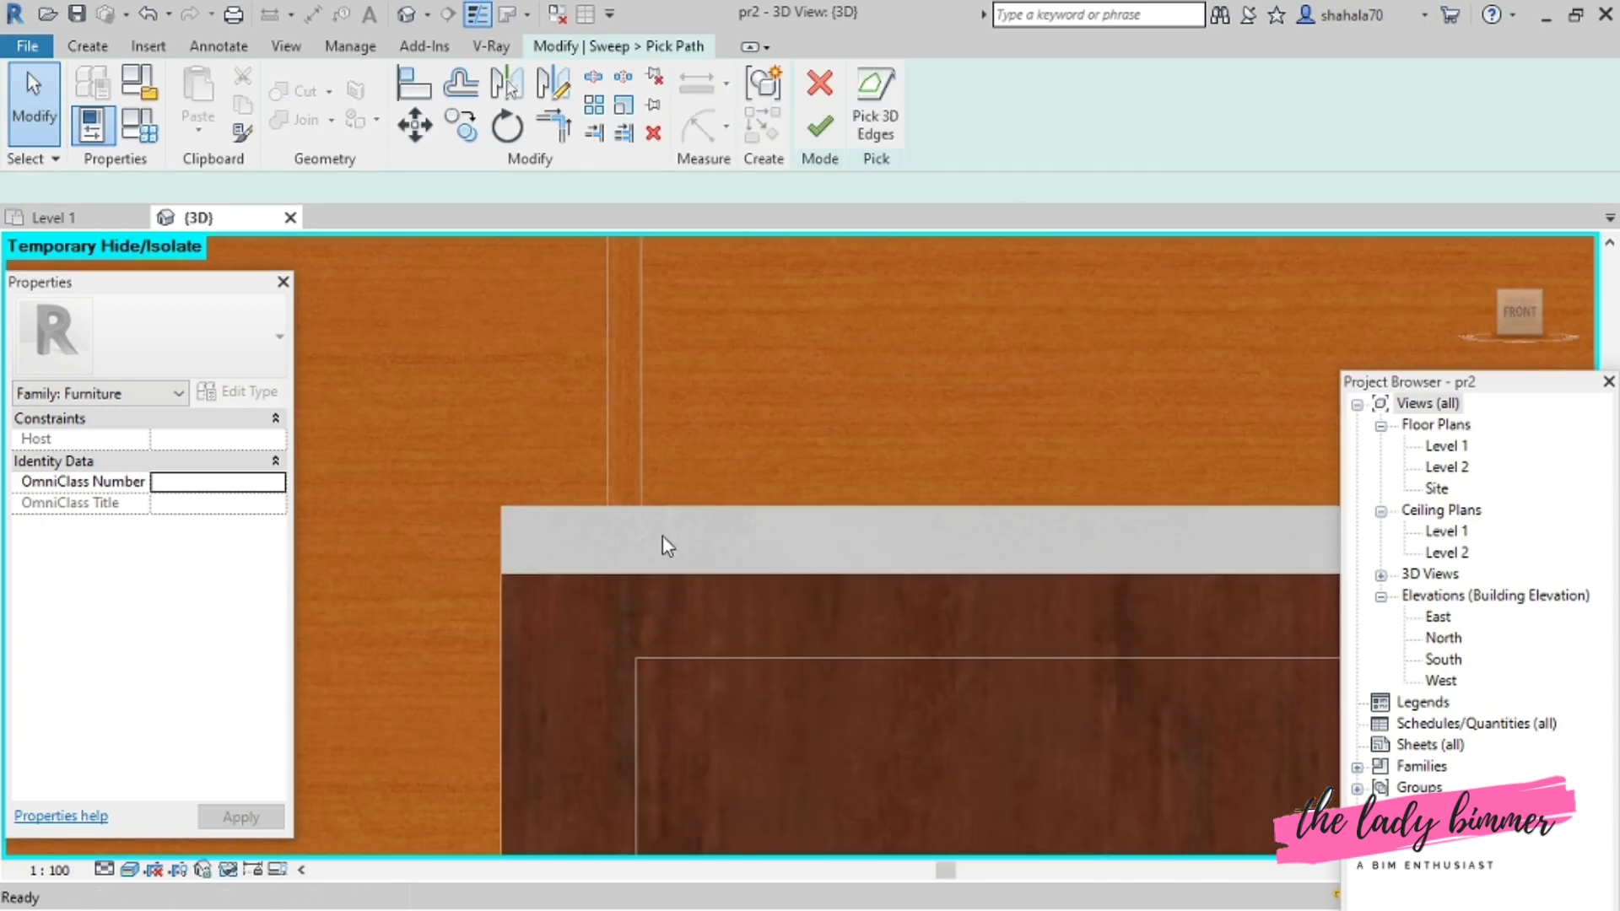
scroll(647, 478, down, 3)
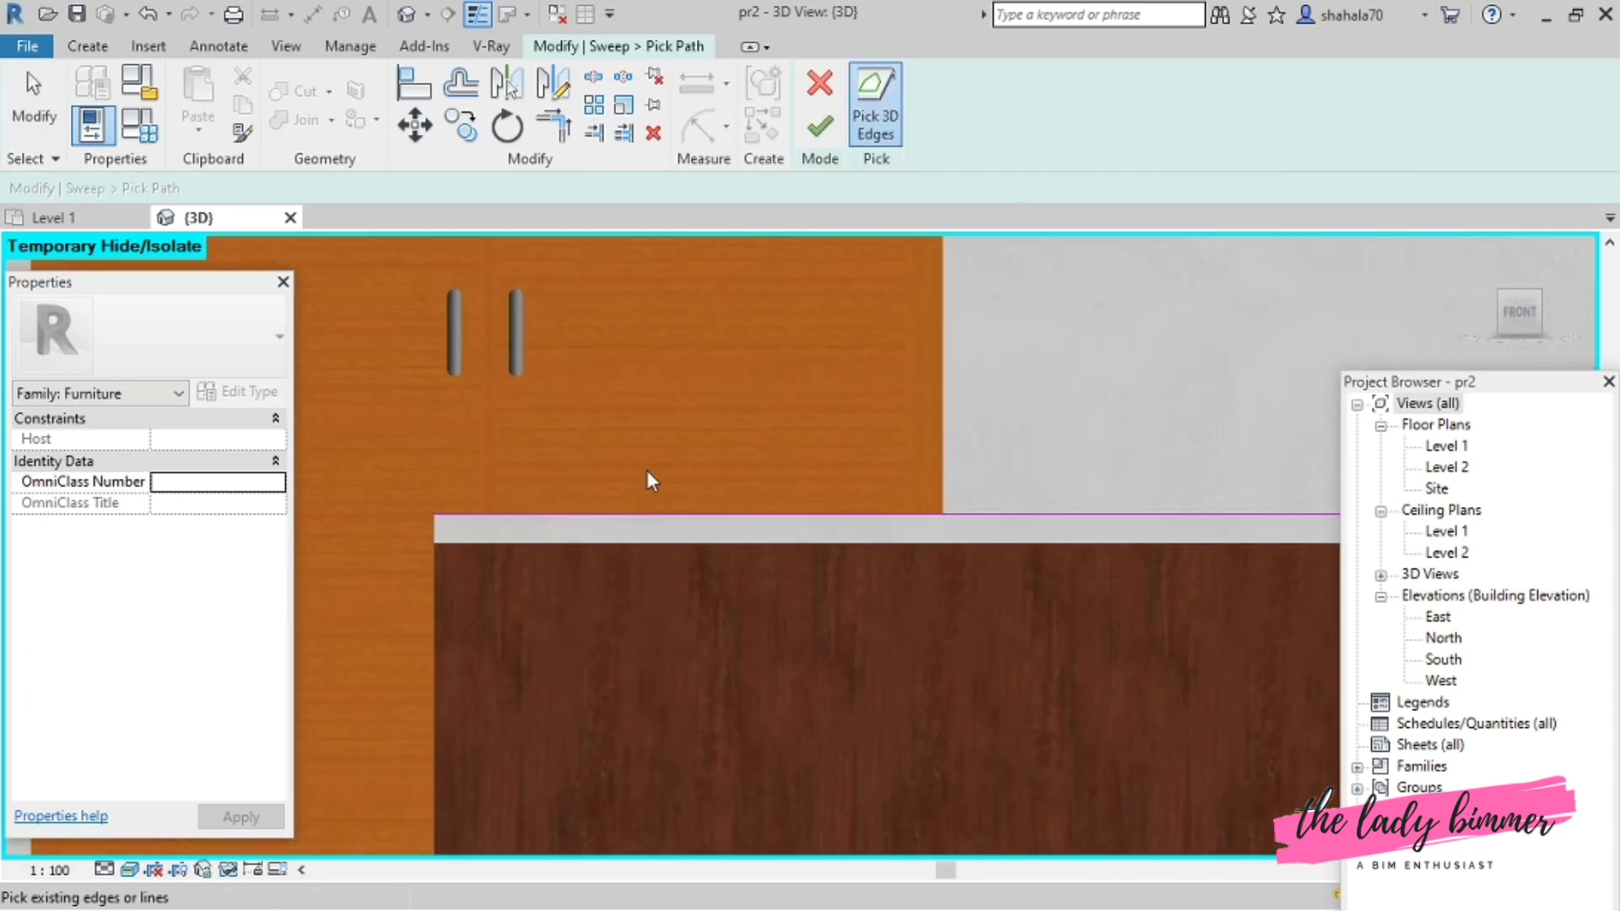
middle_drag(647, 477, 563, 579)
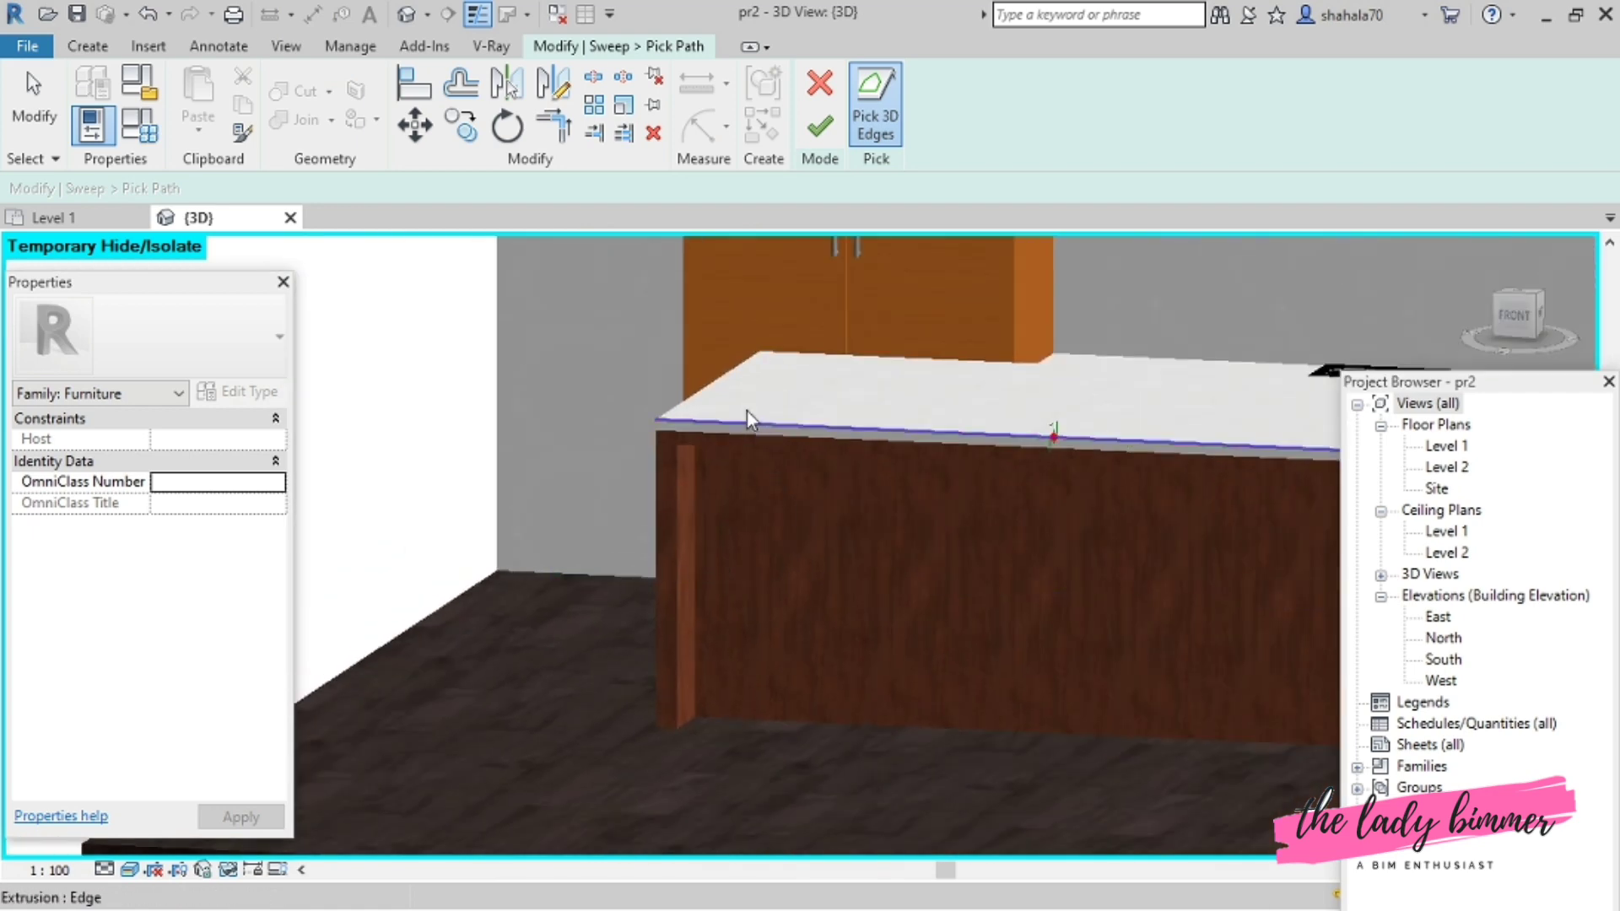
click(839, 357)
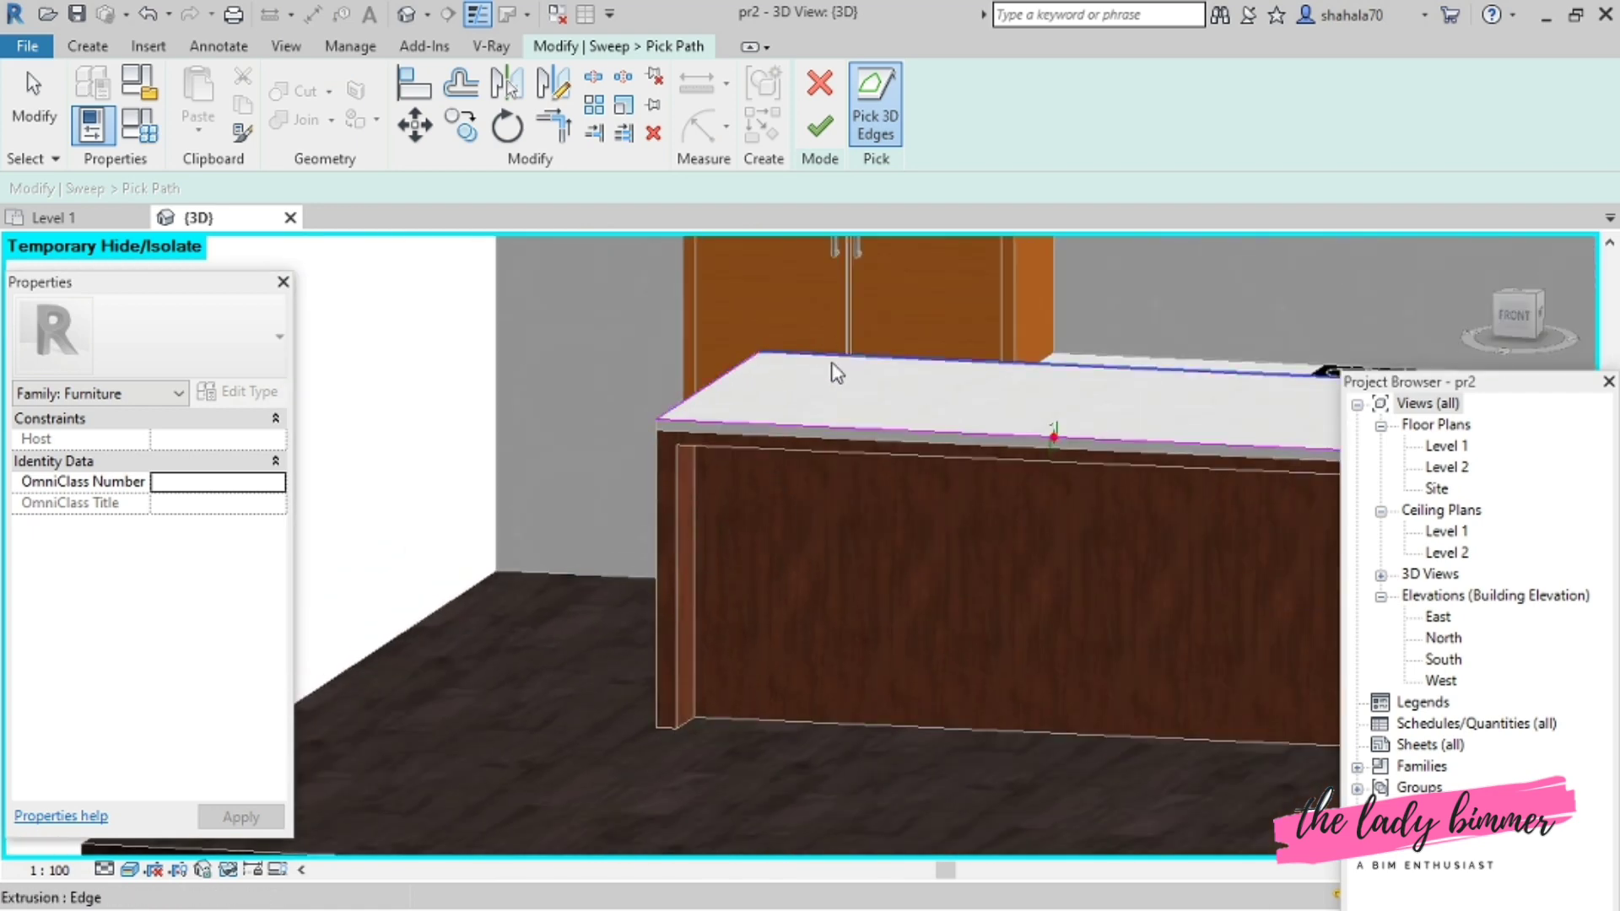
shift+middle_drag(835, 365, 1101, 432)
click(1099, 437)
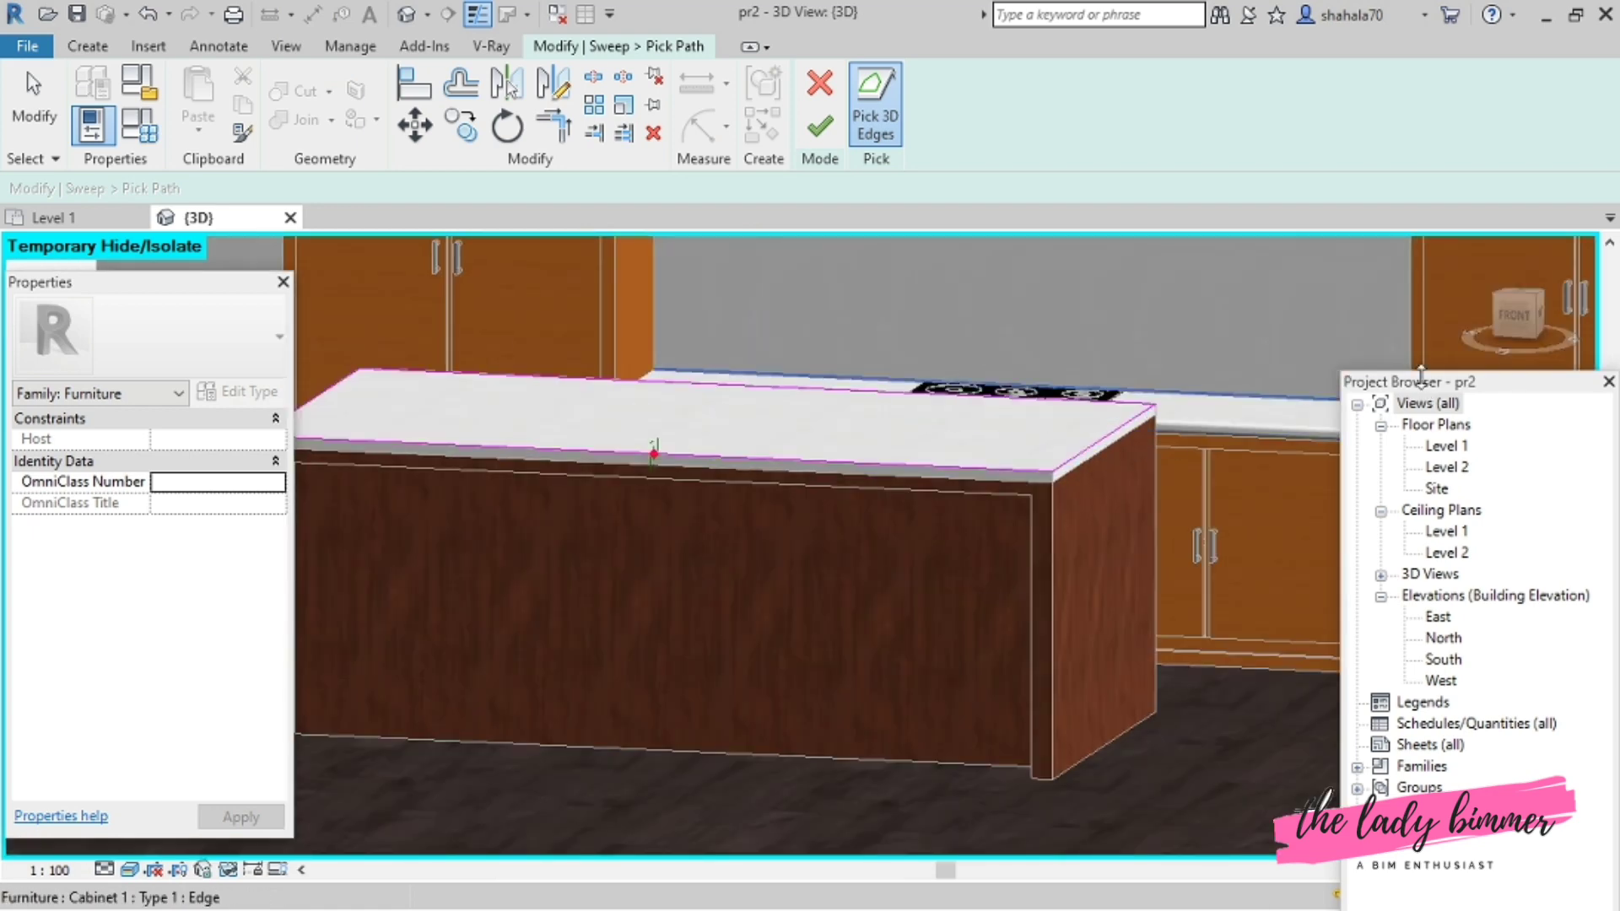
click(811, 148)
- Edit the void sweep's profile and draw a horizontal line from the countertop's upper front corner inward along its top surface
click(1225, 142)
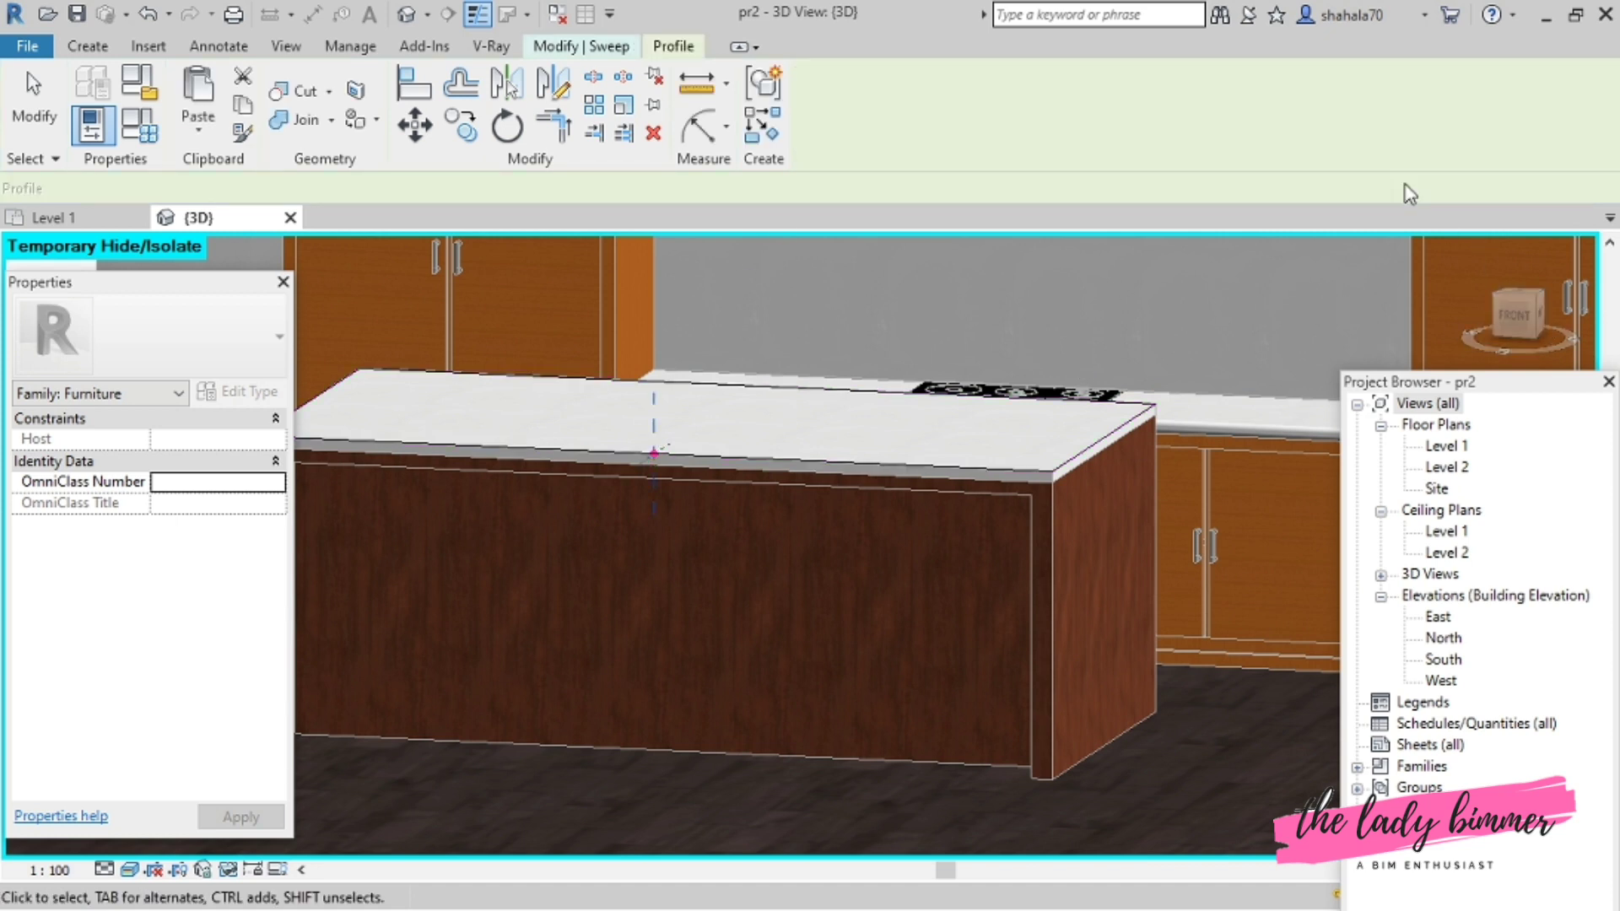
click(624, 50)
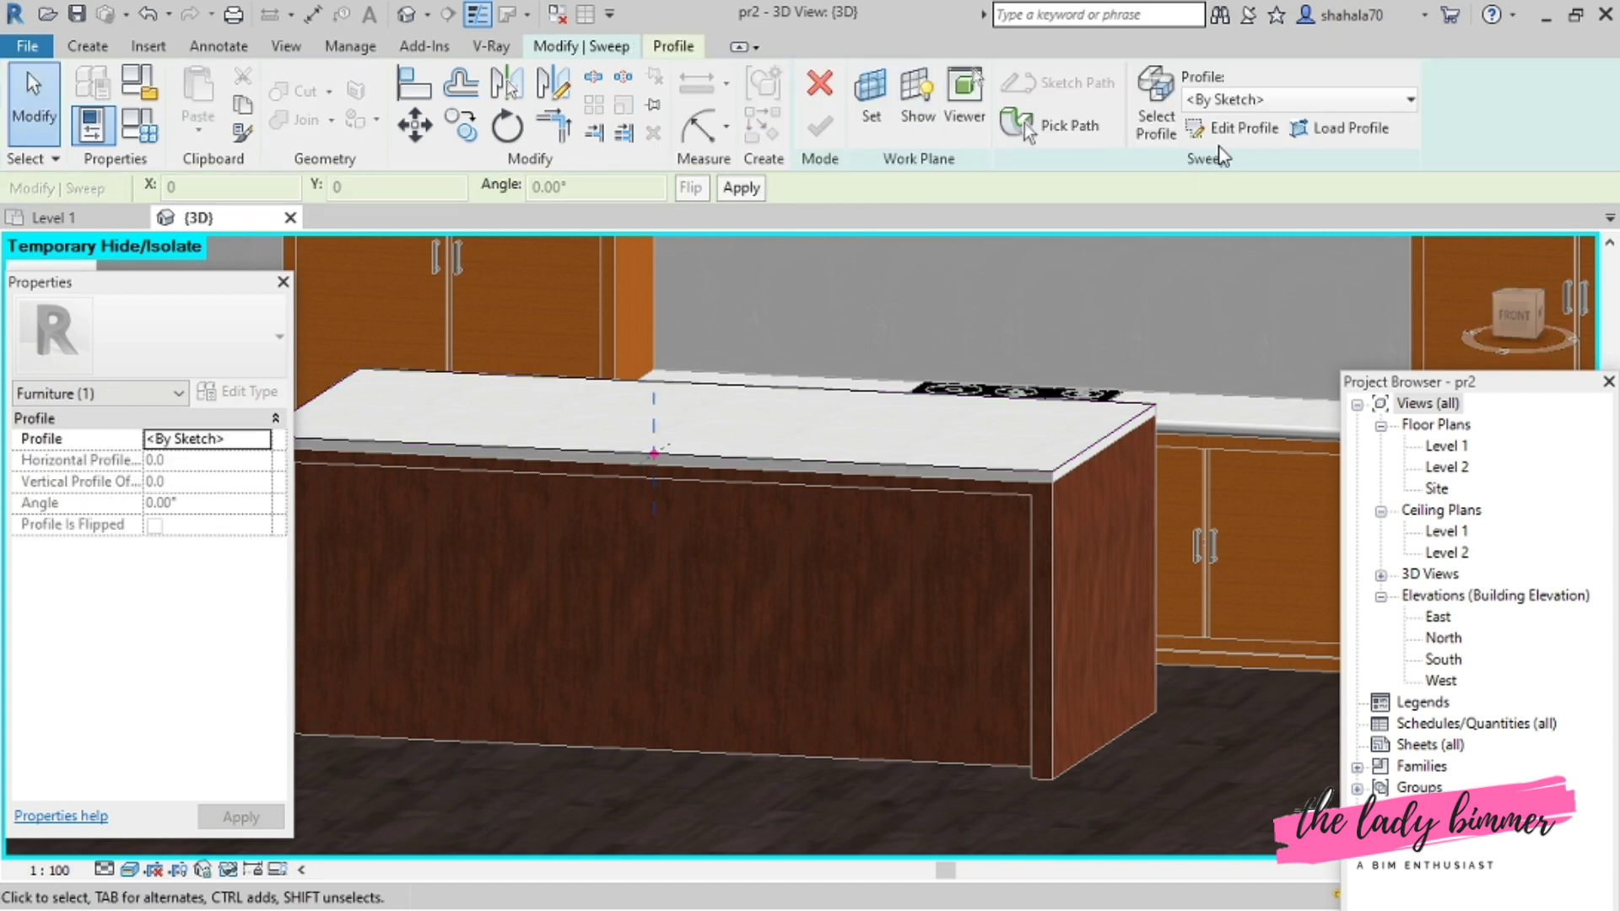
click(1237, 128)
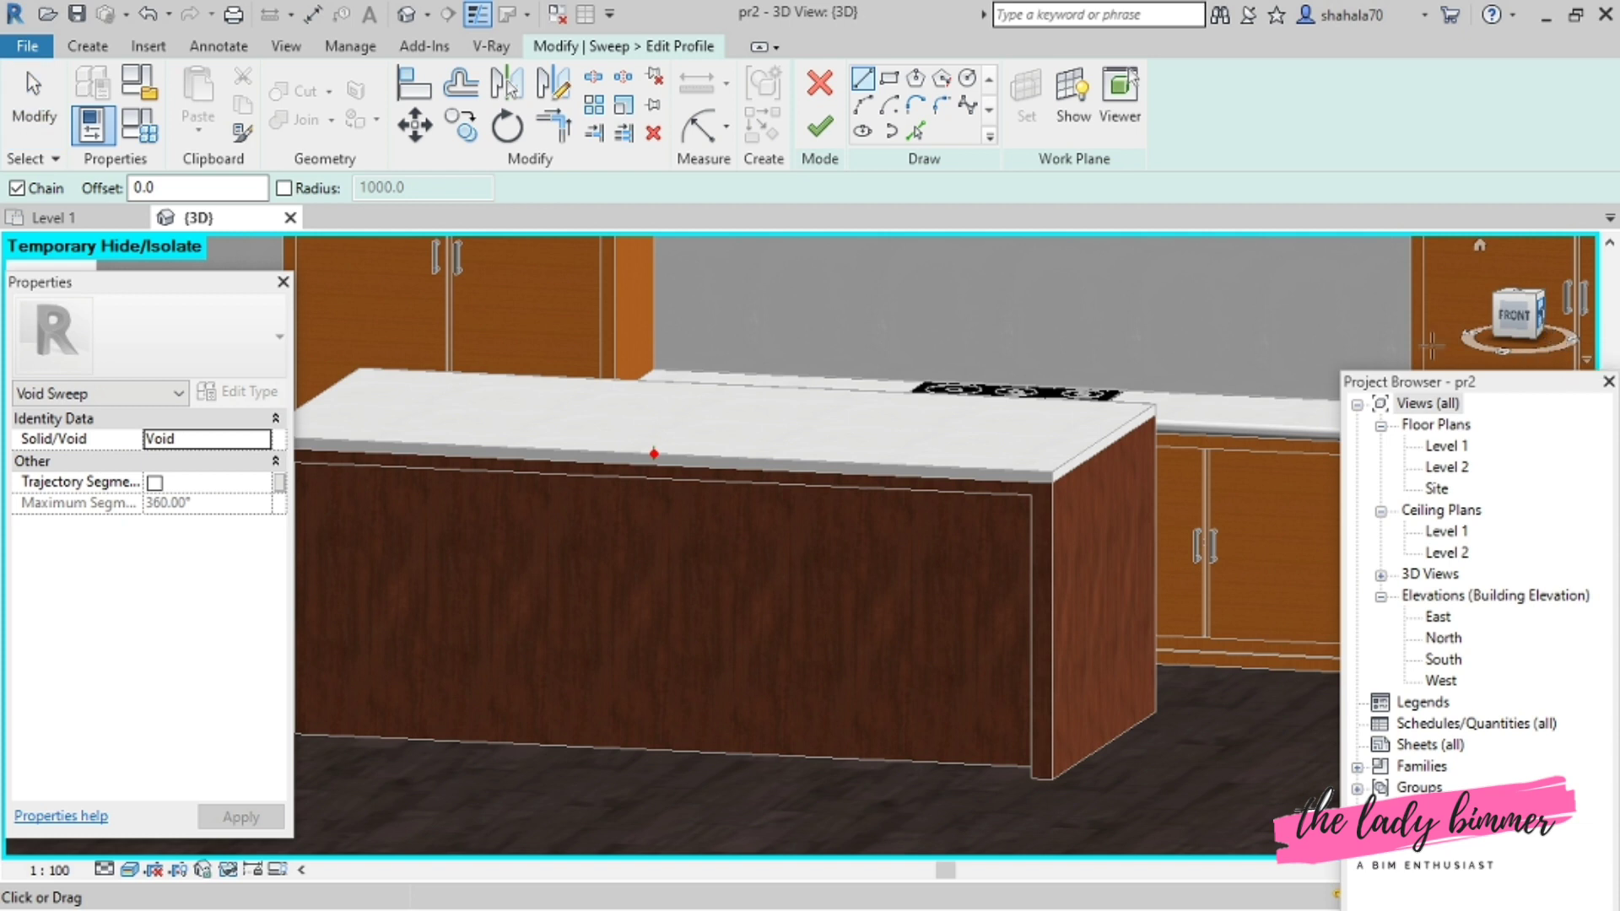
scroll(814, 540, up, 10)
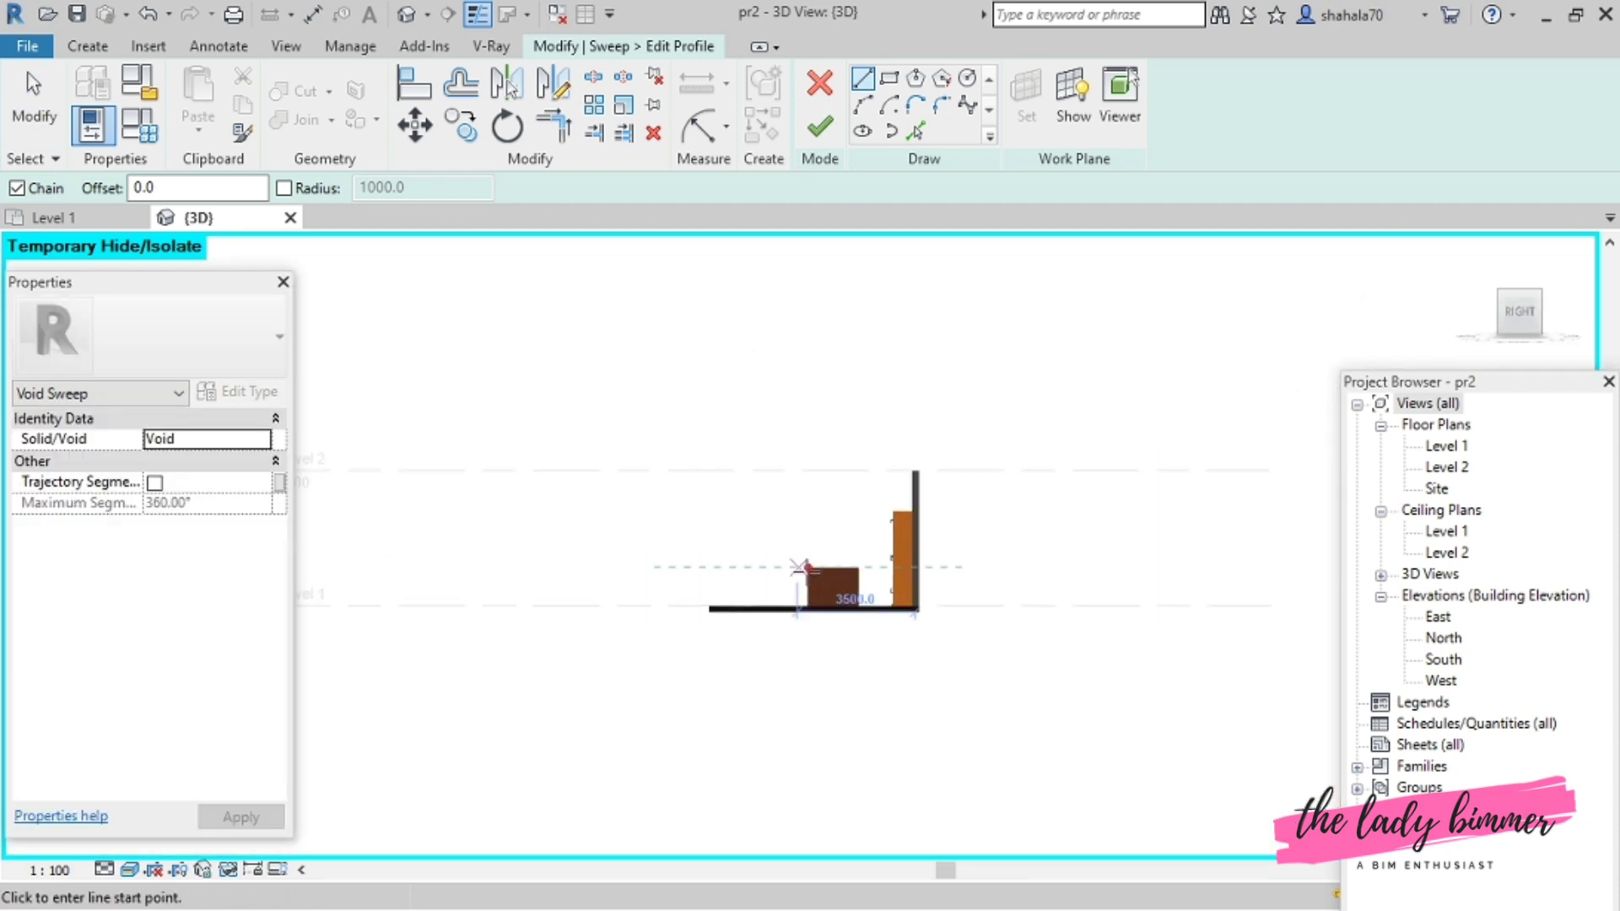
scroll(763, 494, up, 5)
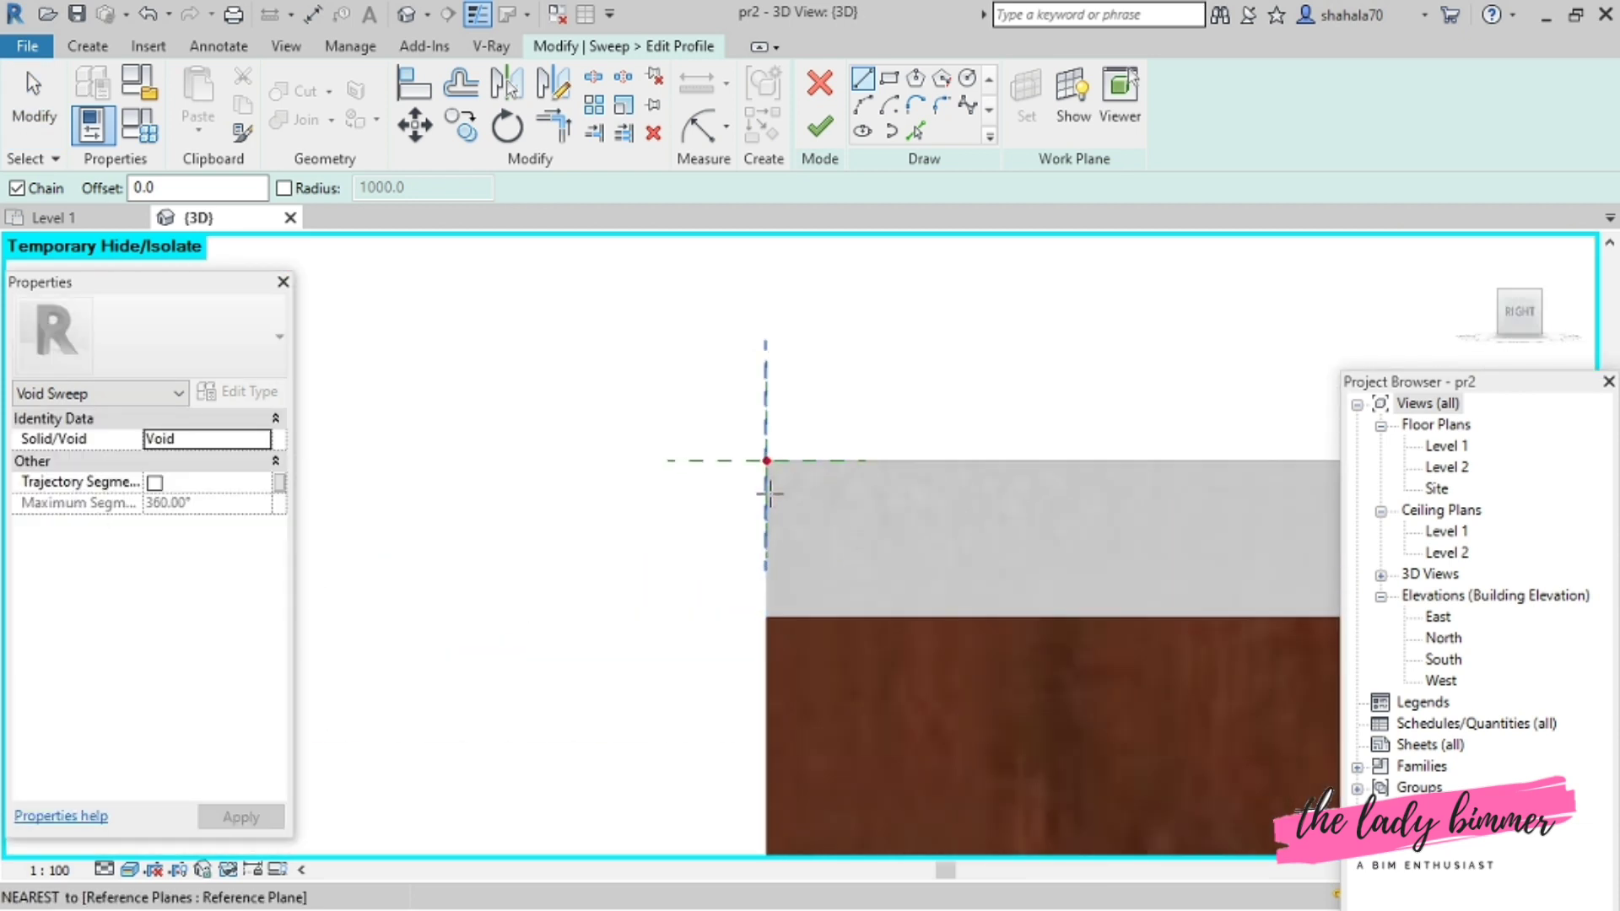
scroll(756, 474, down, 1)
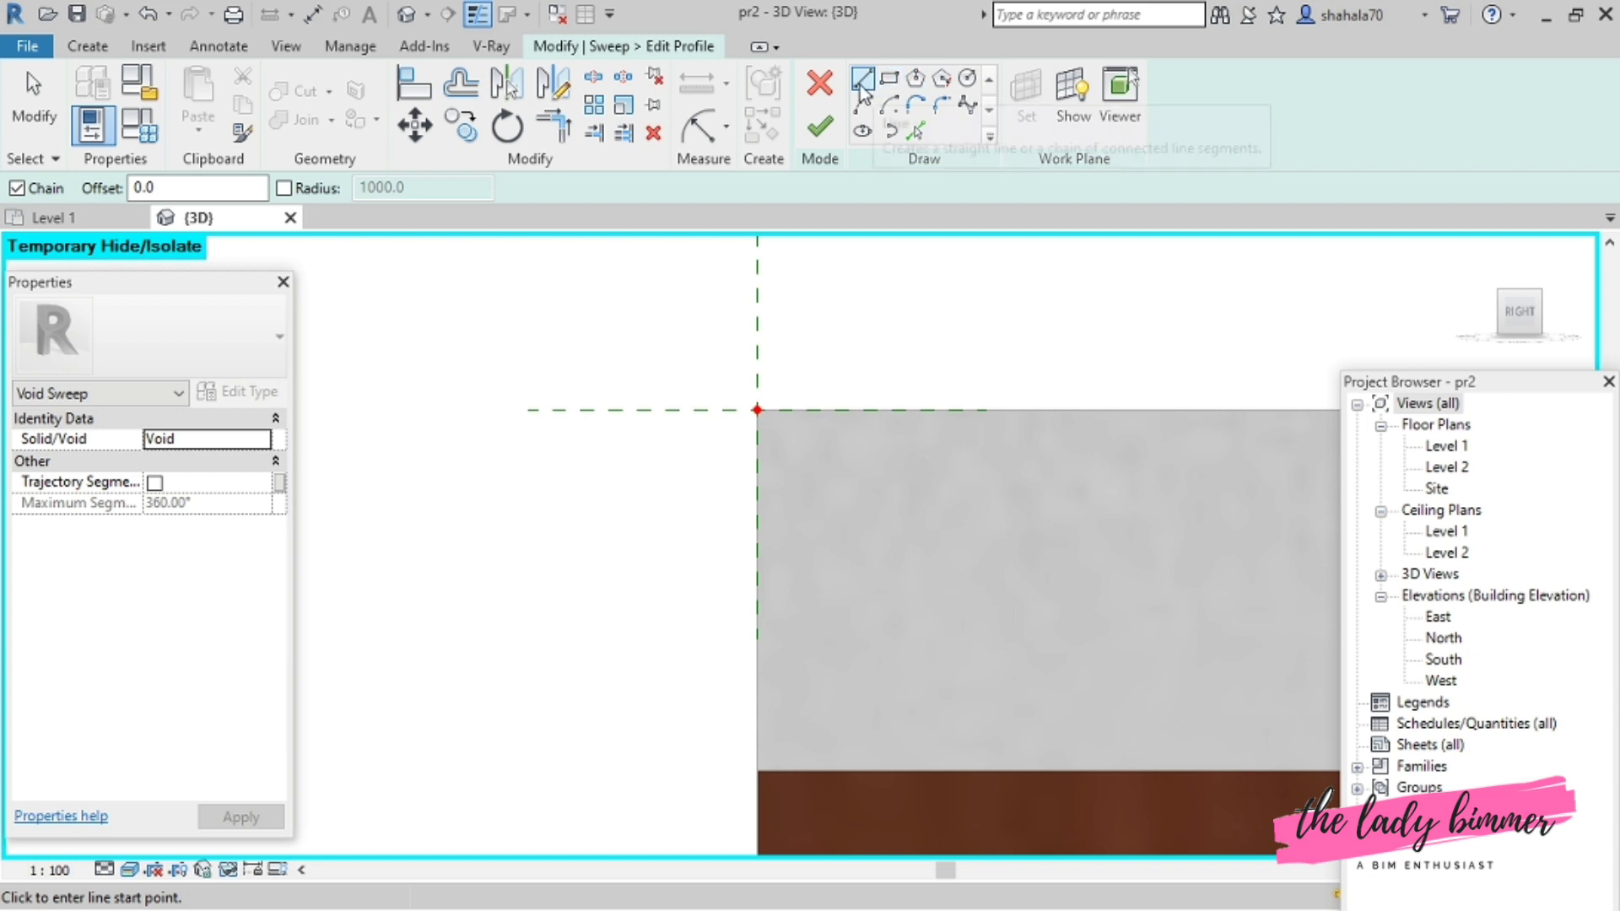
click(756, 410)
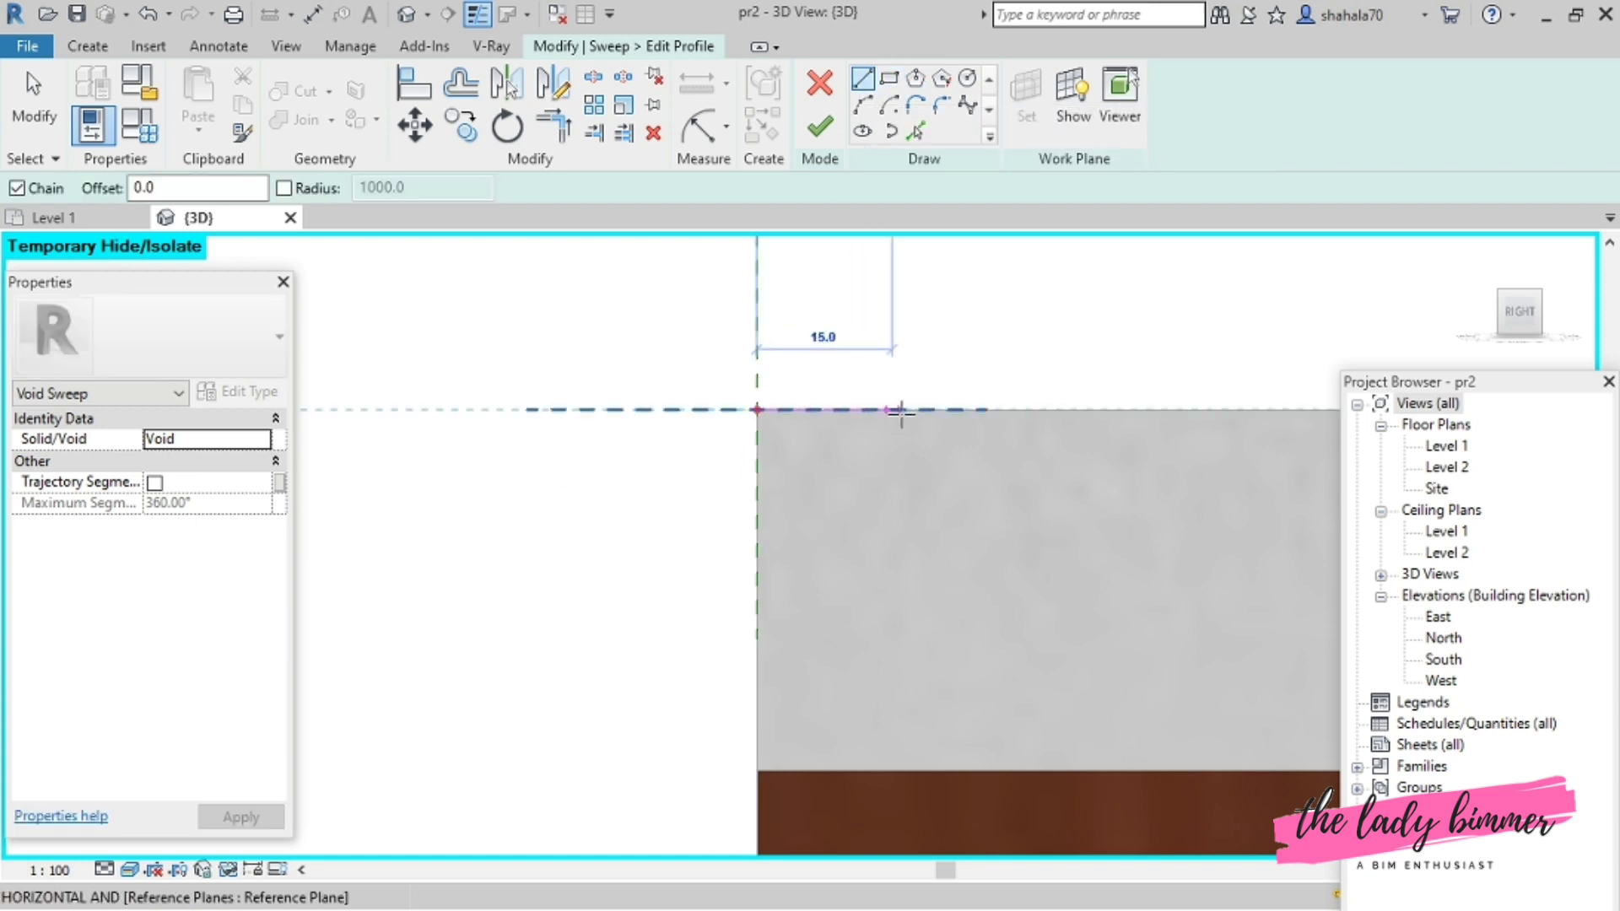
click(936, 411)
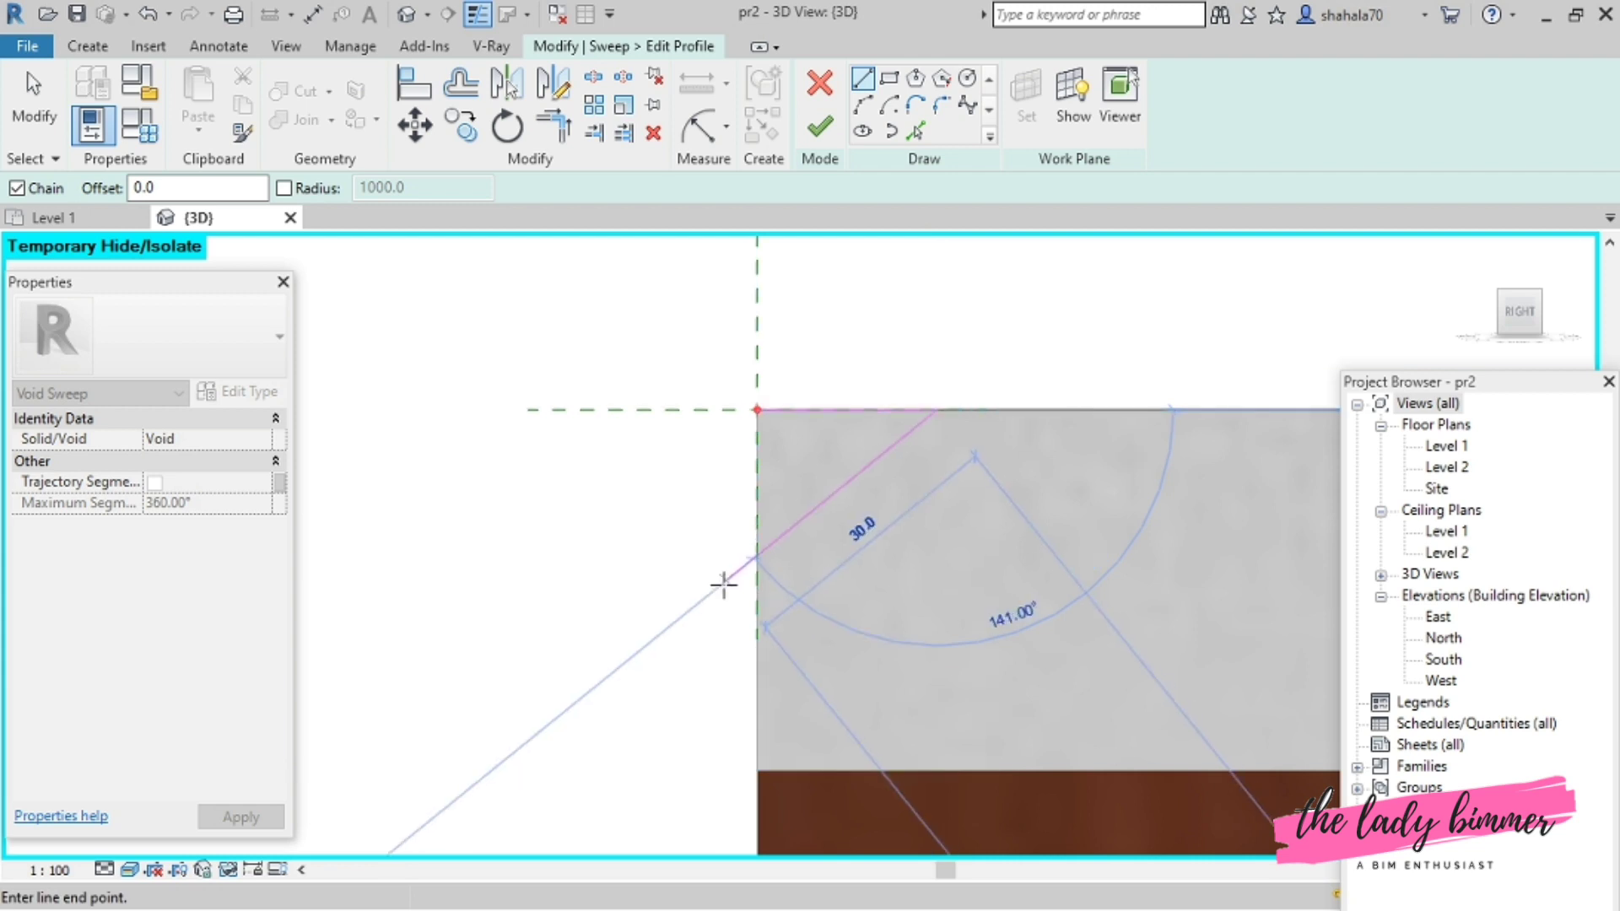
key(Escape)
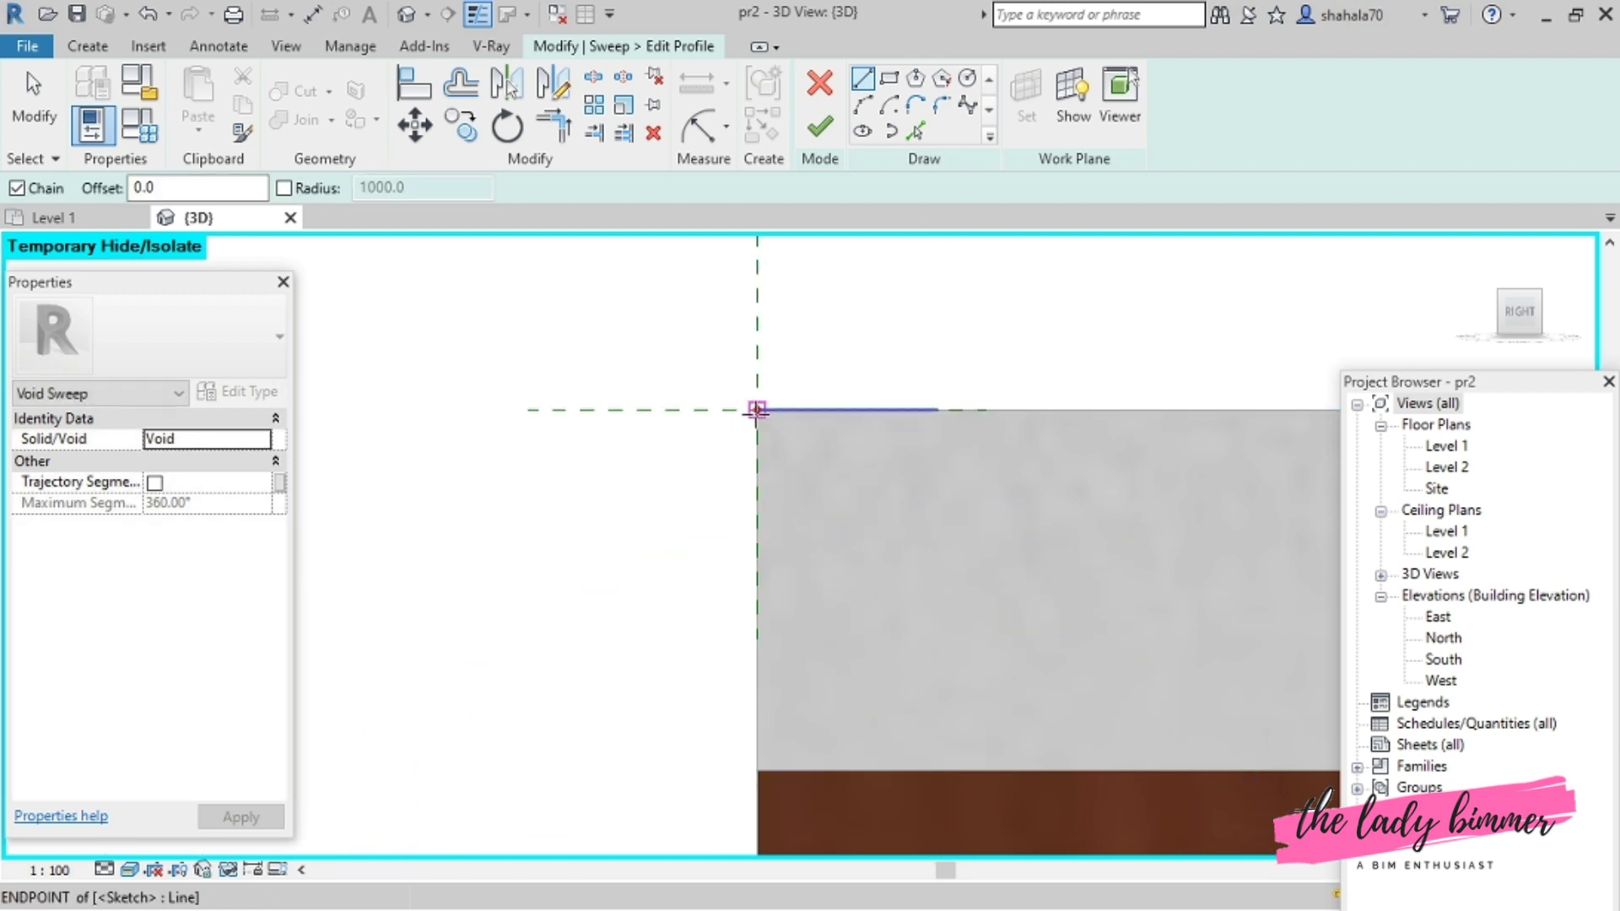
- Close the void profile with a vertical line about 20 mm down the countertop's front face and a 20 mm radius arc, and finish the sweep
click(757, 410)
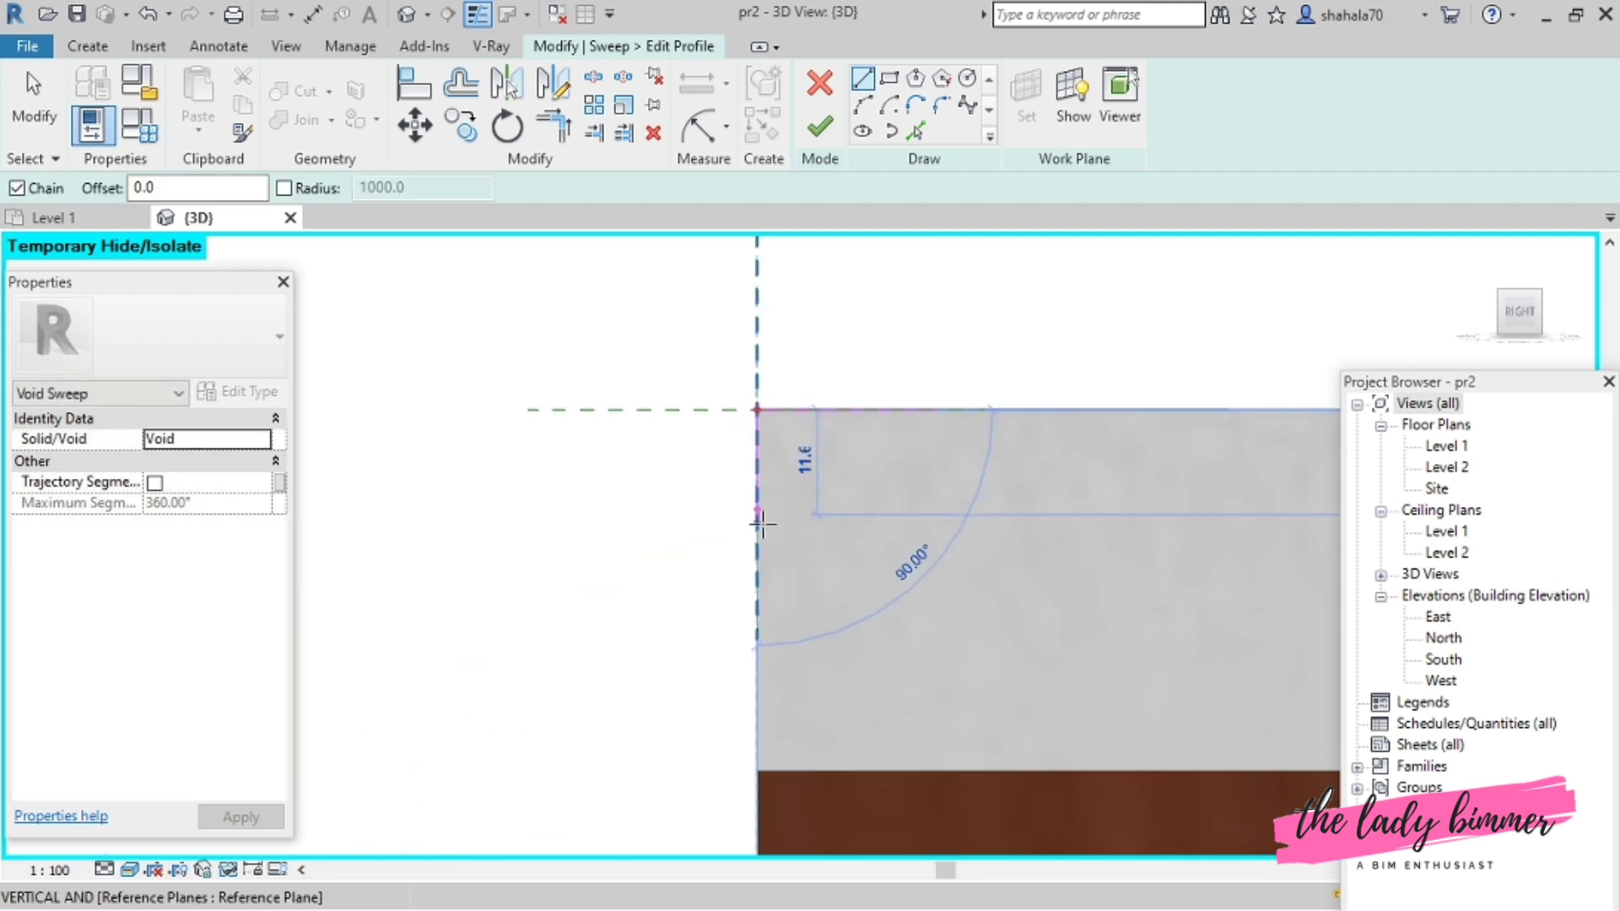
click(756, 590)
click(862, 104)
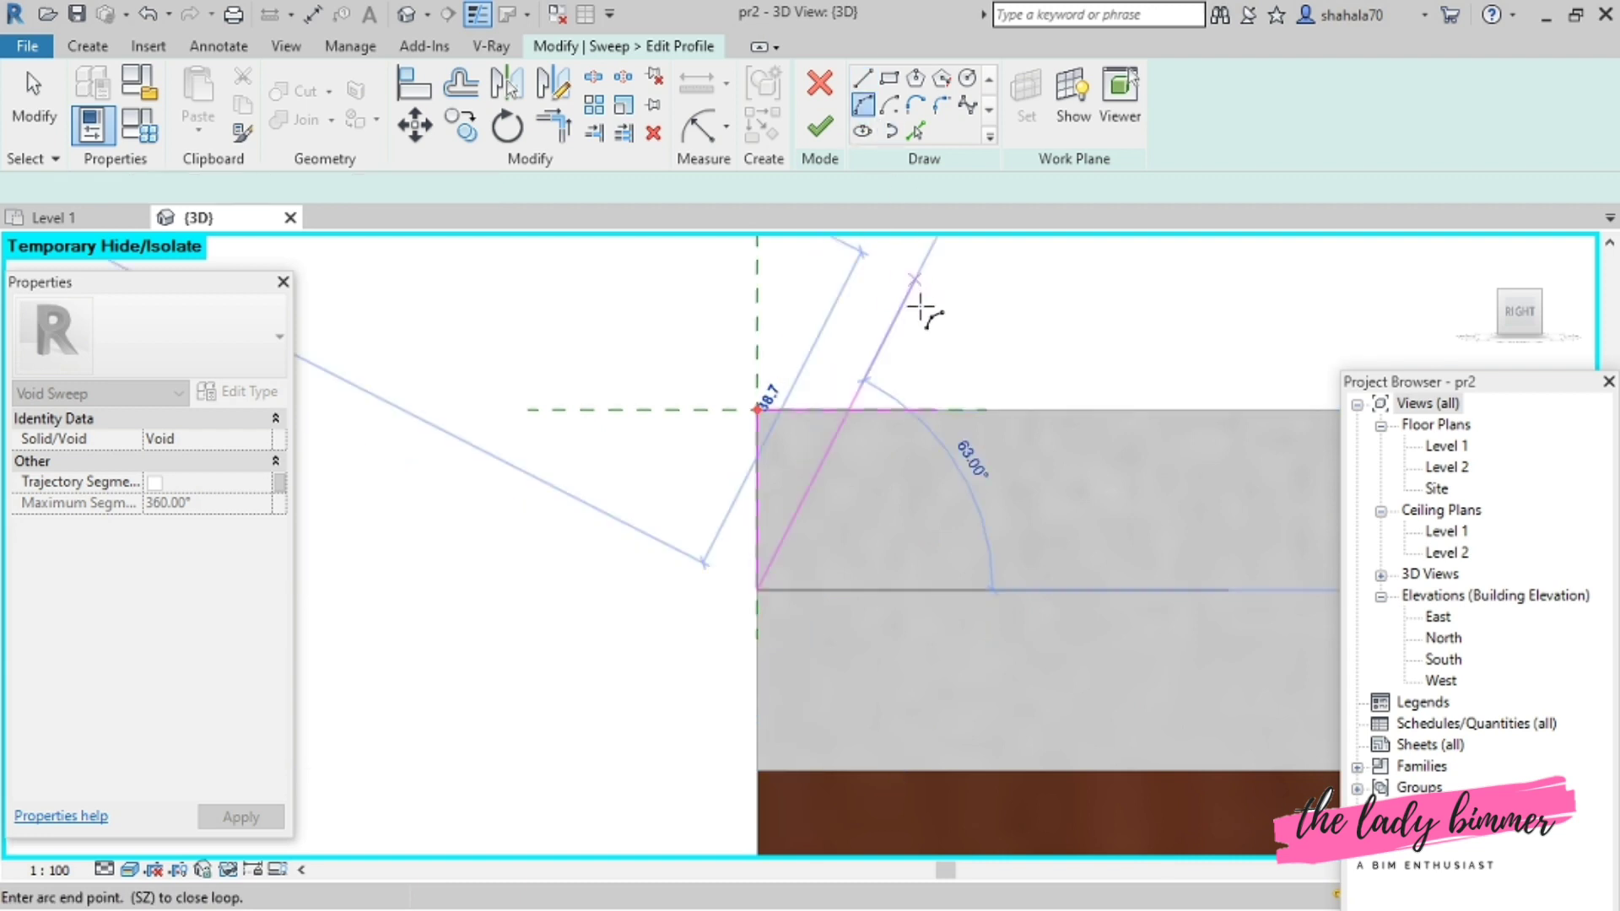
click(938, 410)
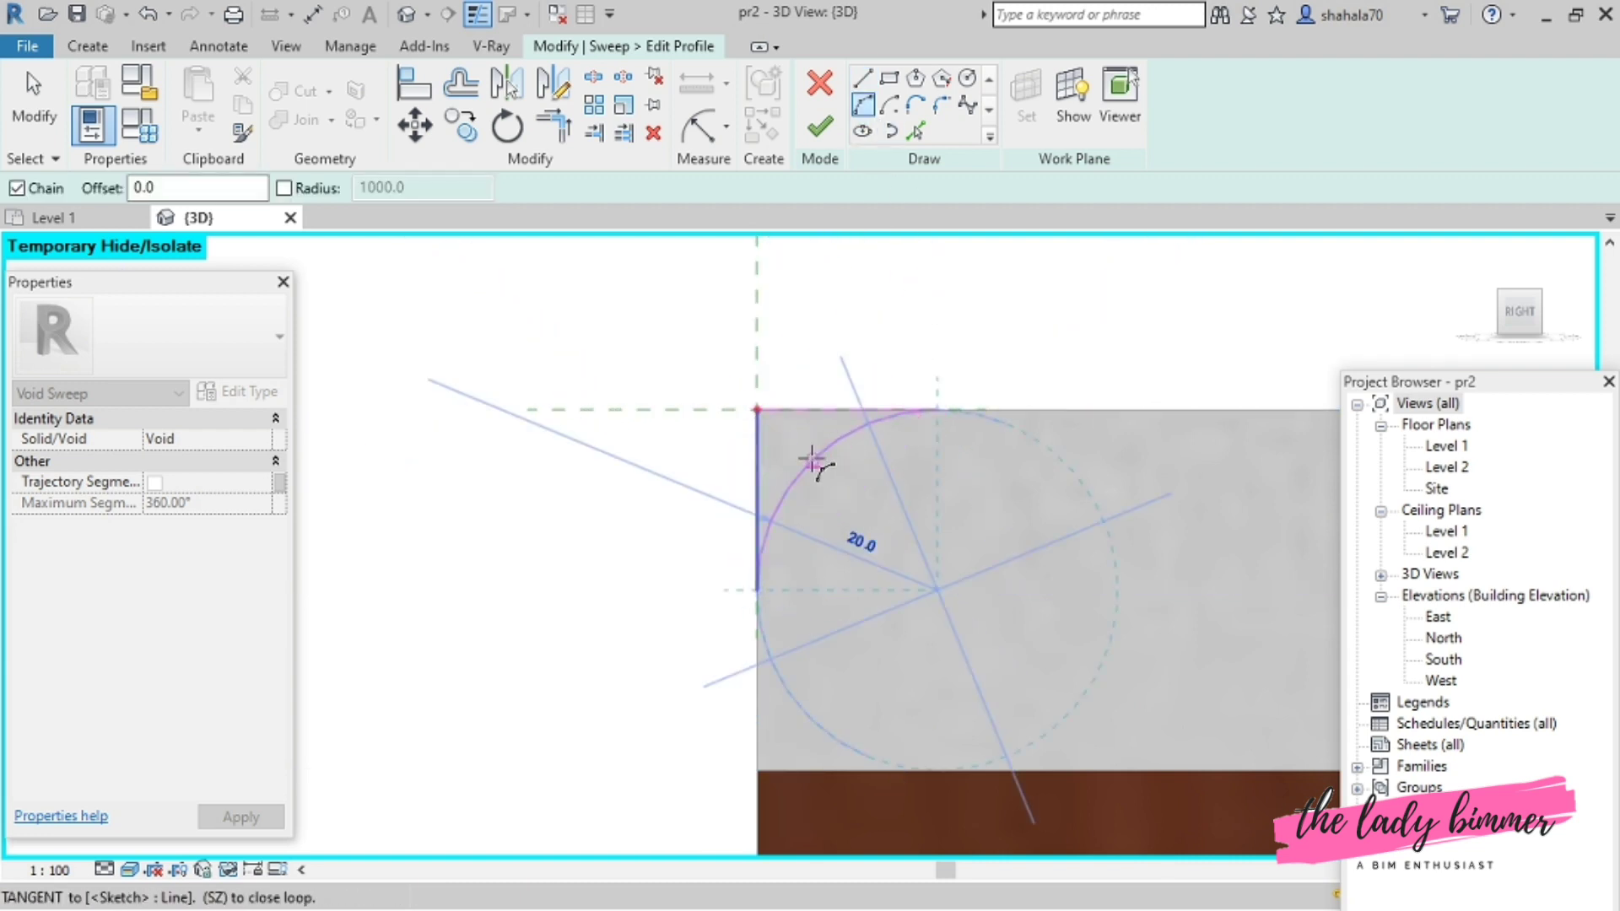
click(813, 460)
click(818, 127)
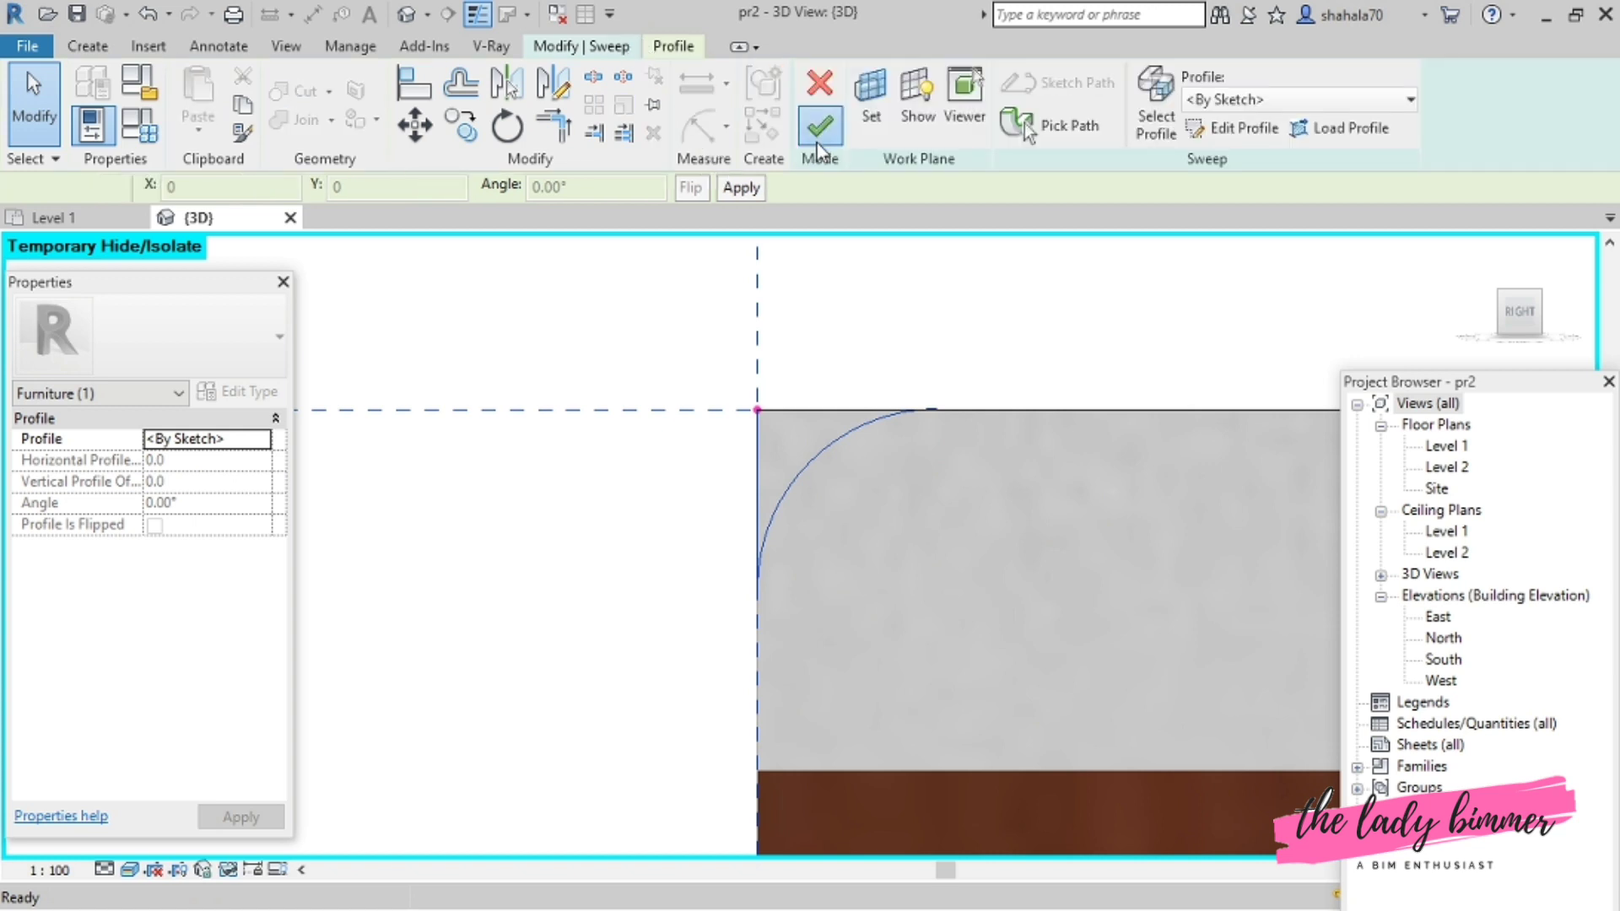
click(818, 129)
- Check the island's rounded countertop edges in 3D and finish the in-place model
click(655, 383)
scroll(486, 478, up, 3)
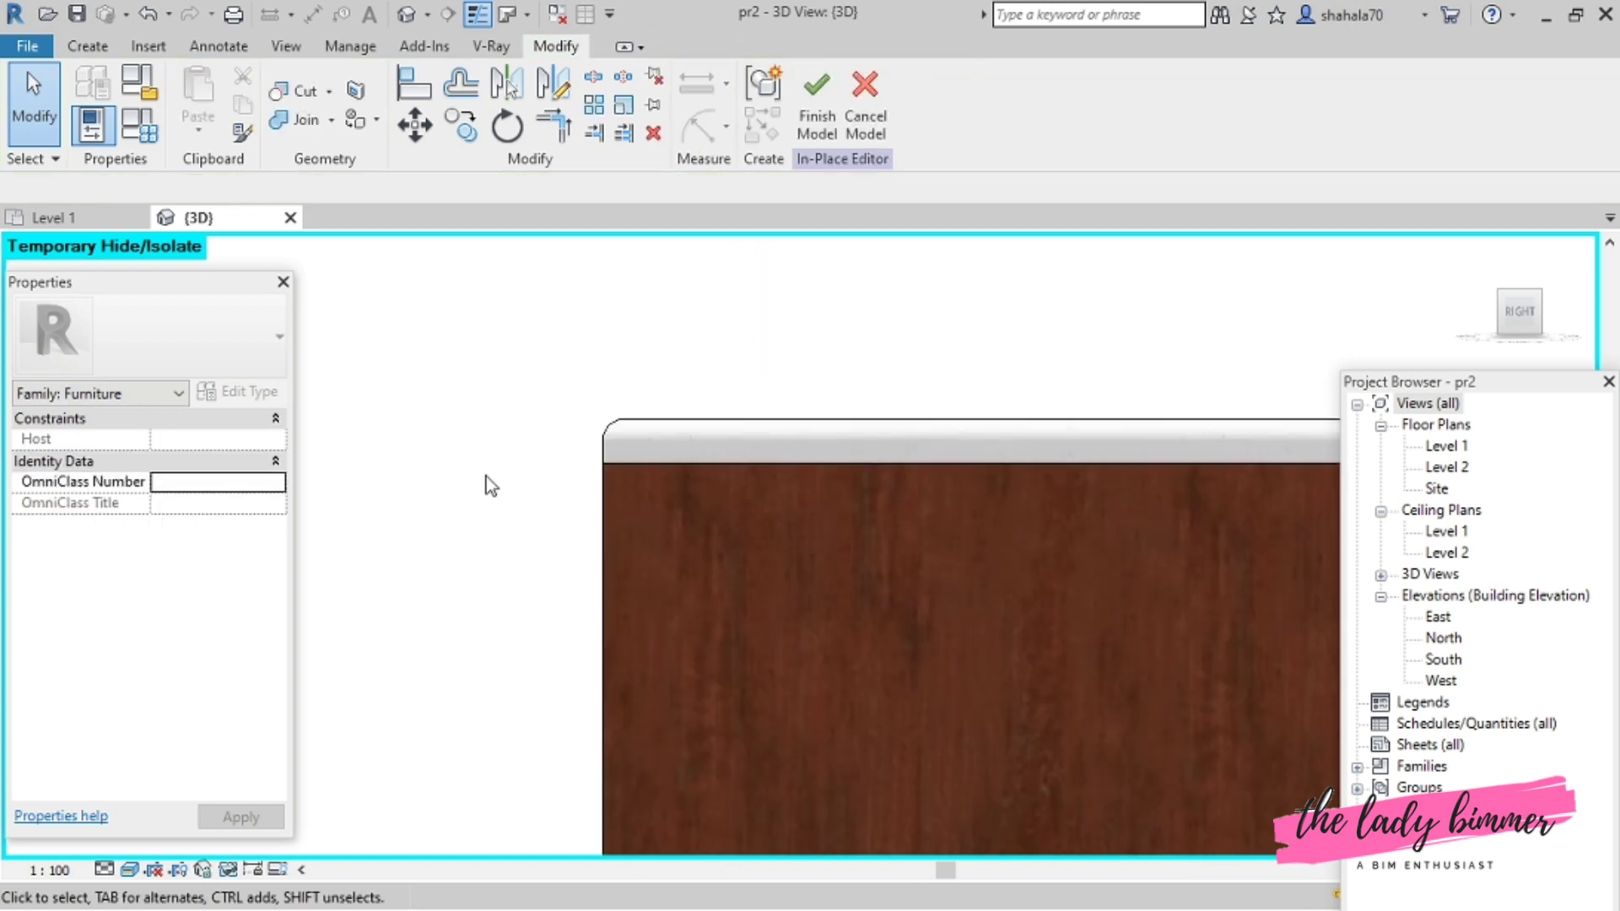
shift+middle_drag(499, 488, 582, 567)
scroll(582, 567, down, 5)
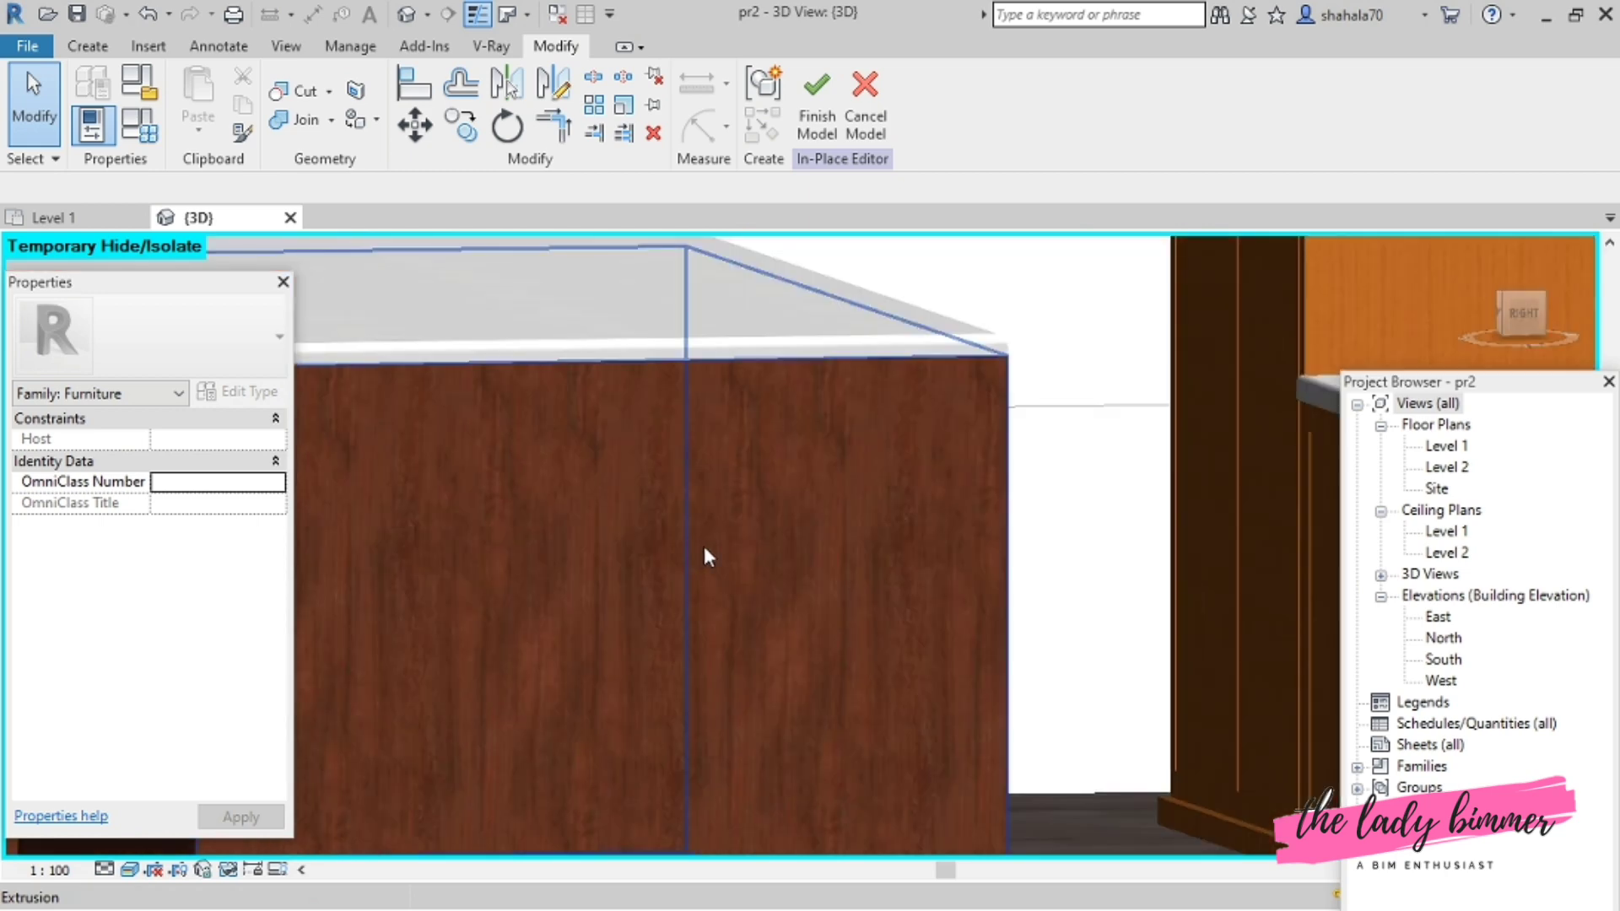
shift+middle_drag(410, 579, 662, 560)
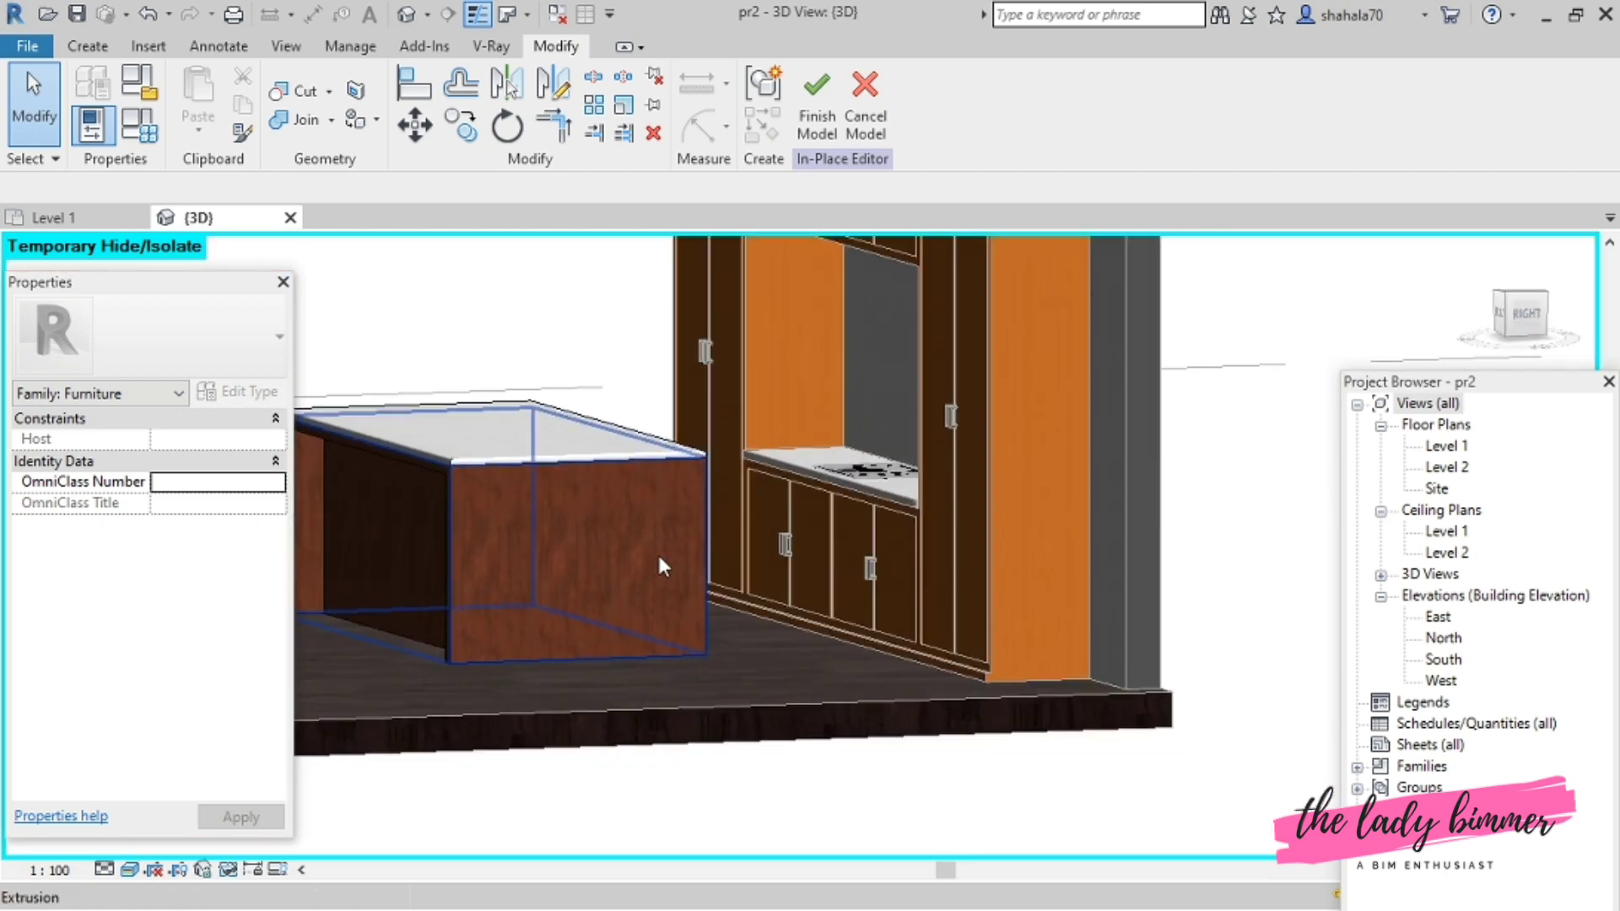
scroll(662, 560, down, 5)
scroll(503, 568, up, 5)
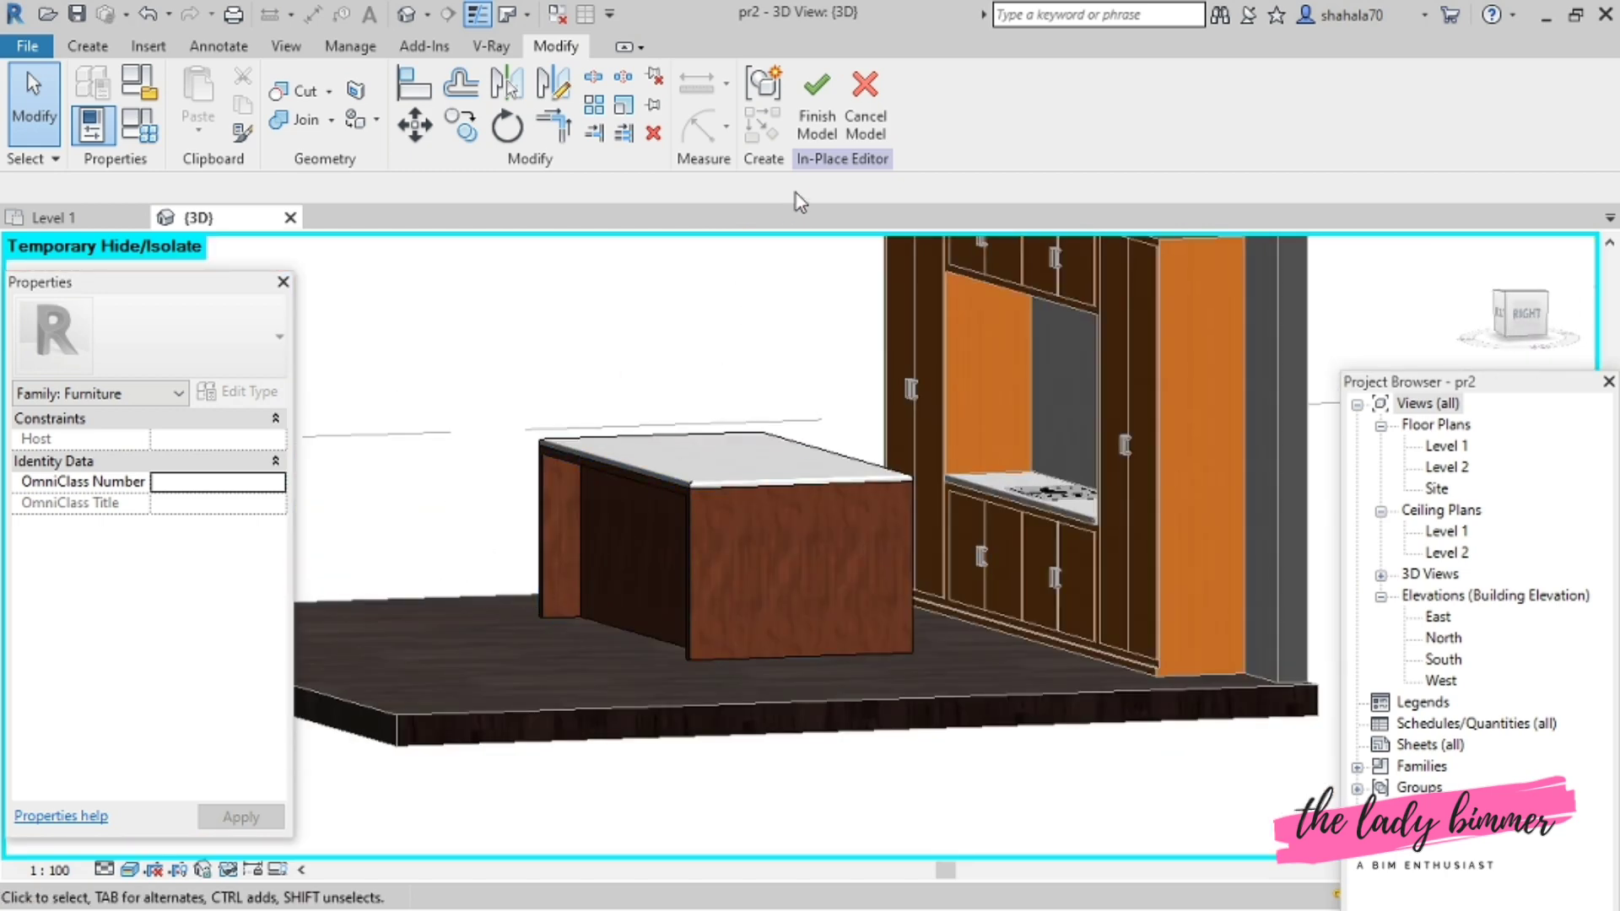
click(833, 126)
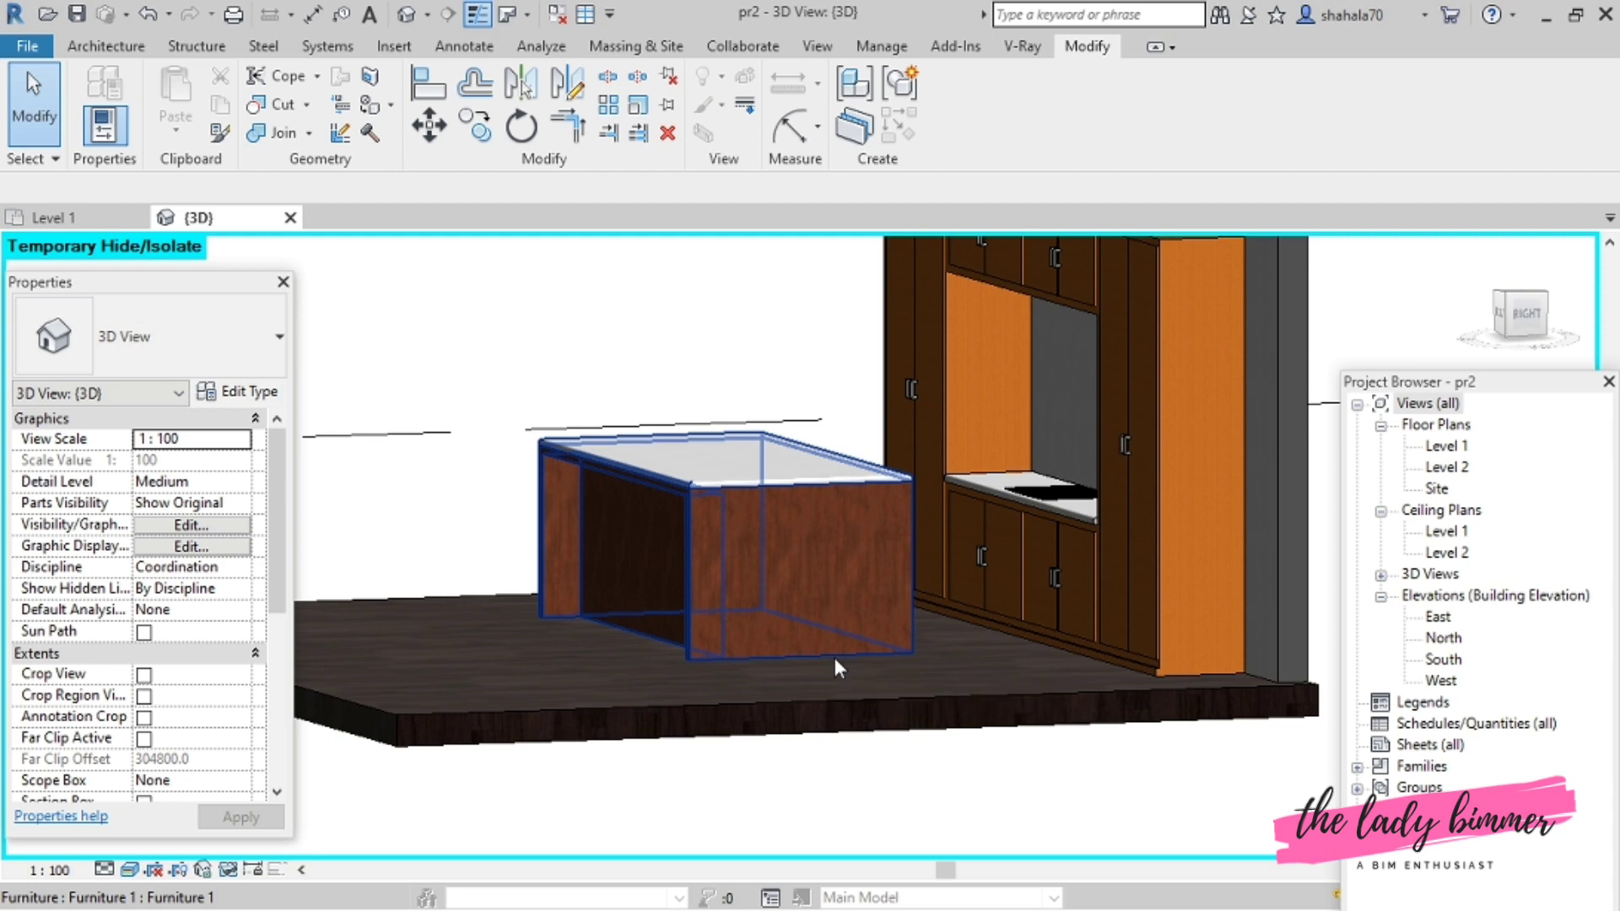
click(833, 655)
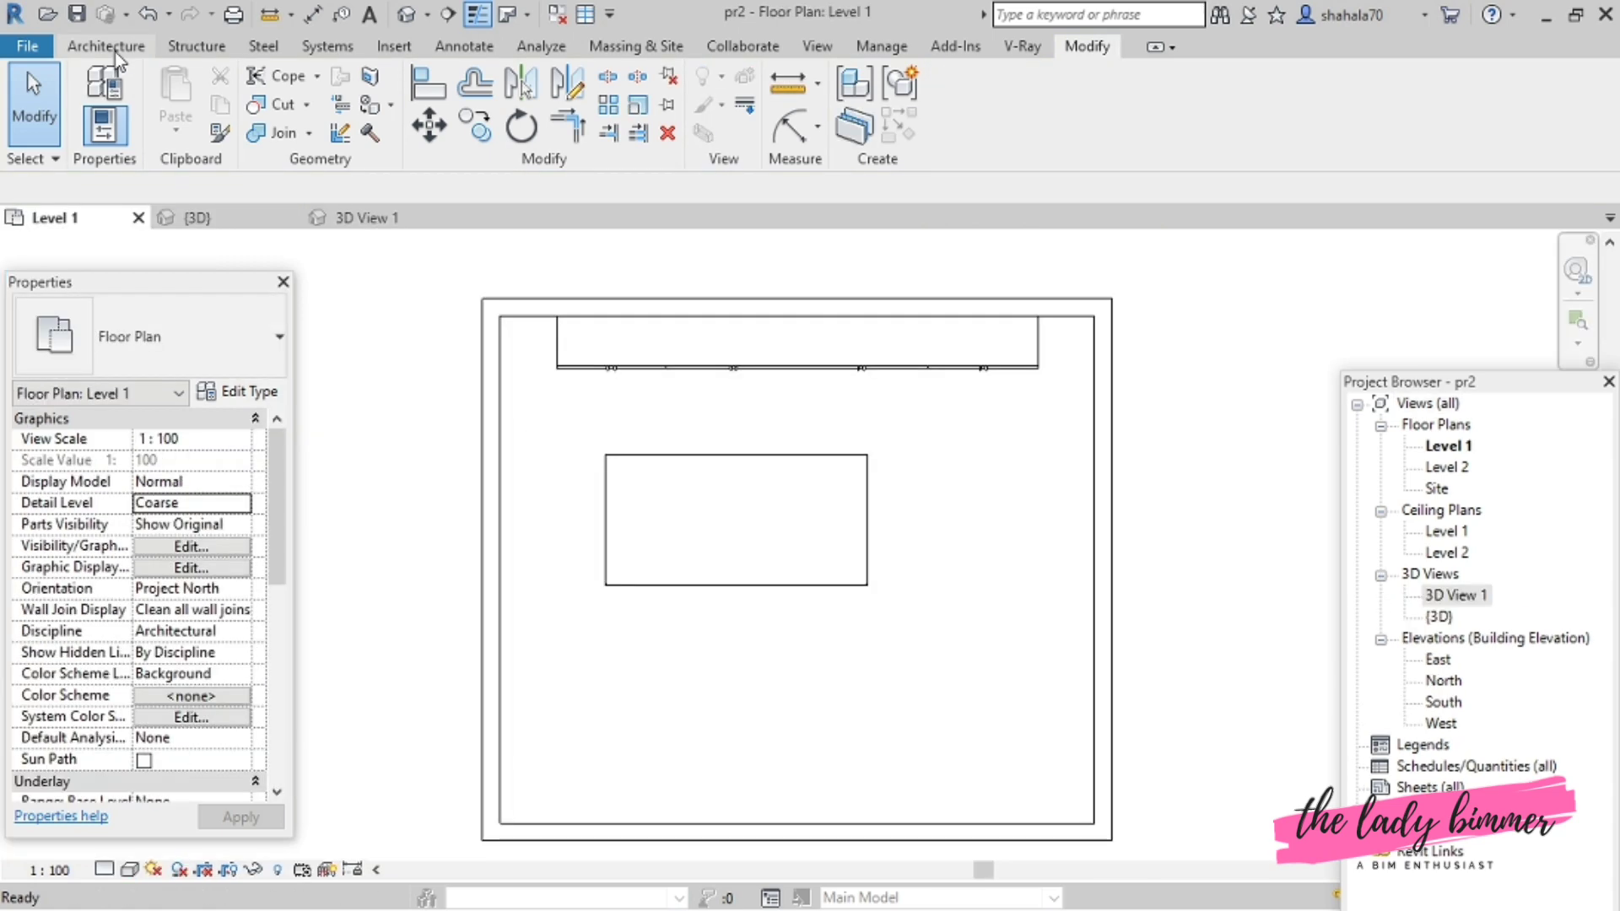
- In the Level 1 floor plan, start placing a component and browse to the US Metric library folder for loading a family
click(114, 49)
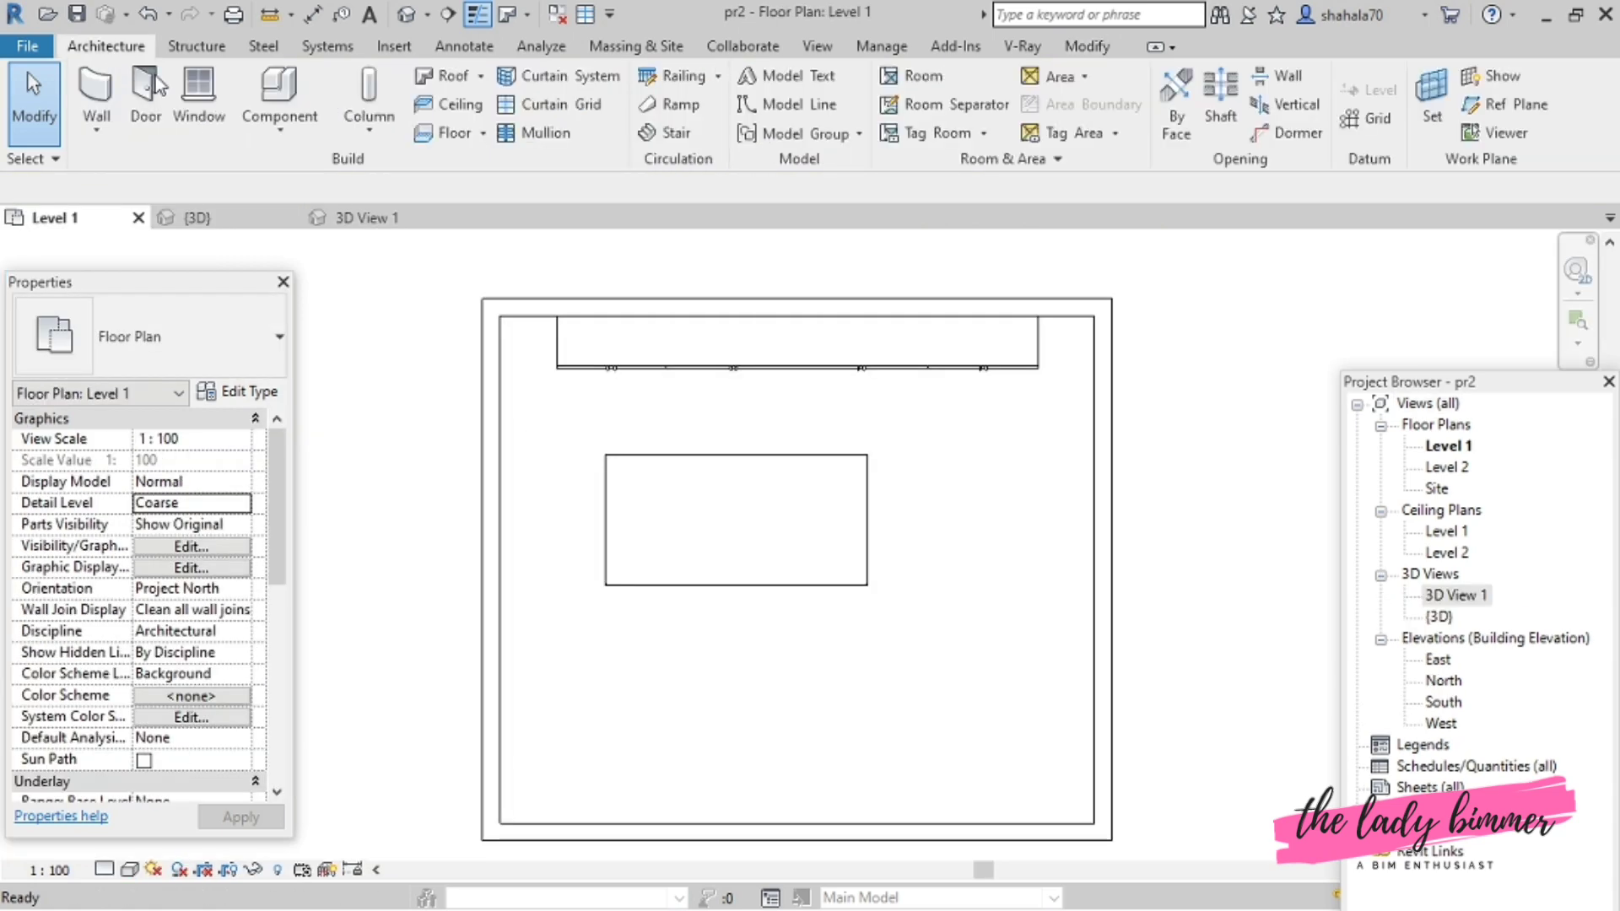
click(302, 123)
click(315, 164)
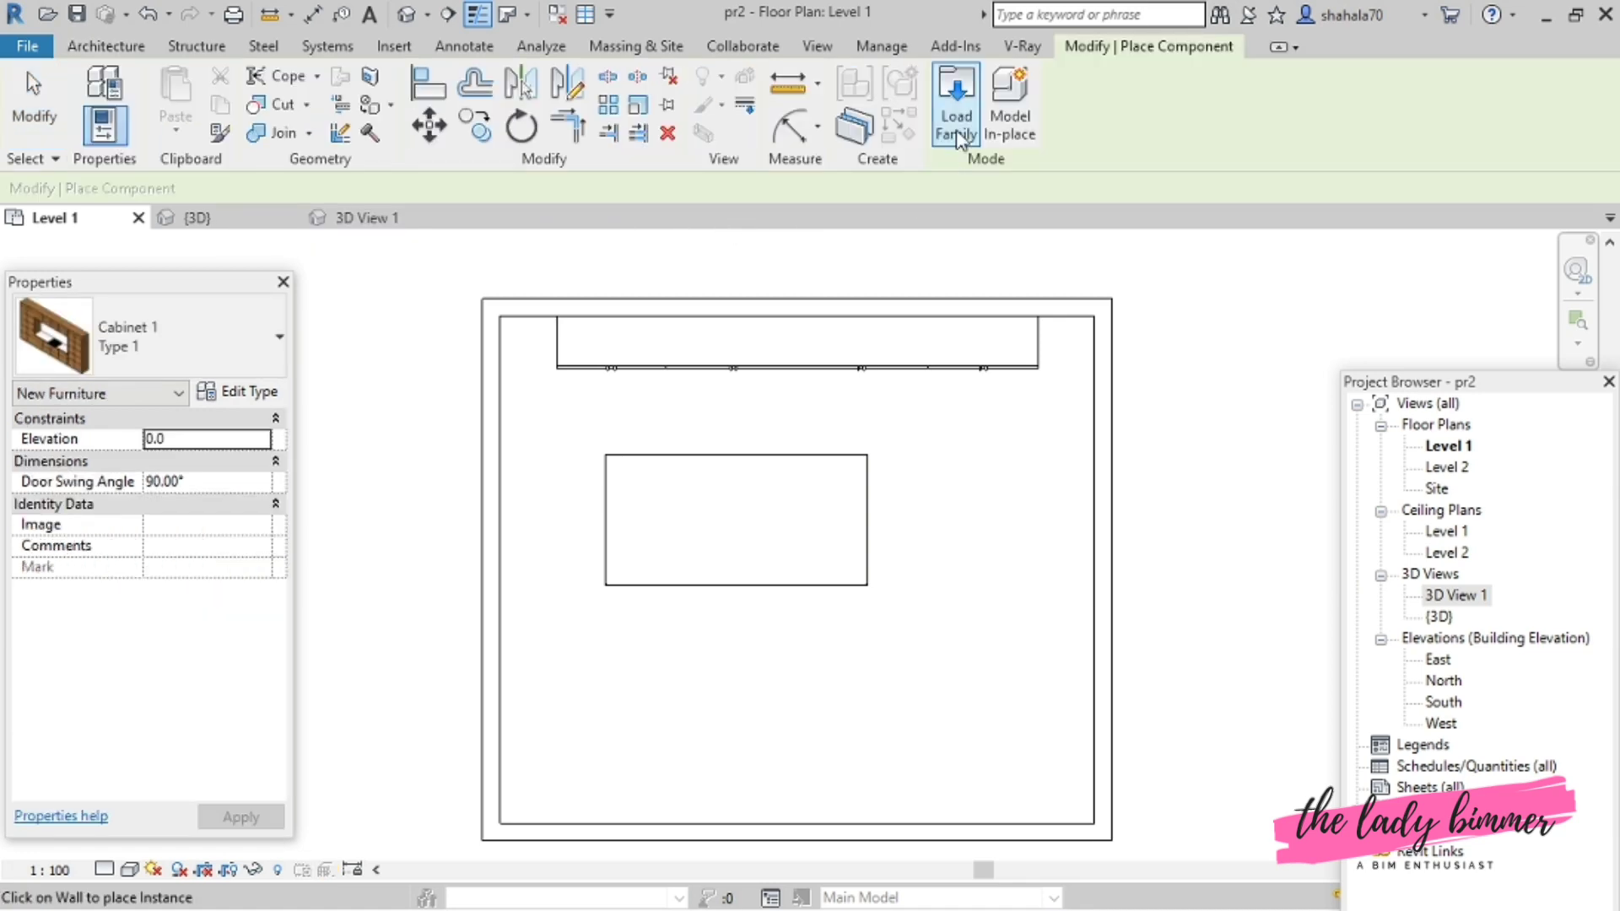
click(958, 139)
click(1315, 234)
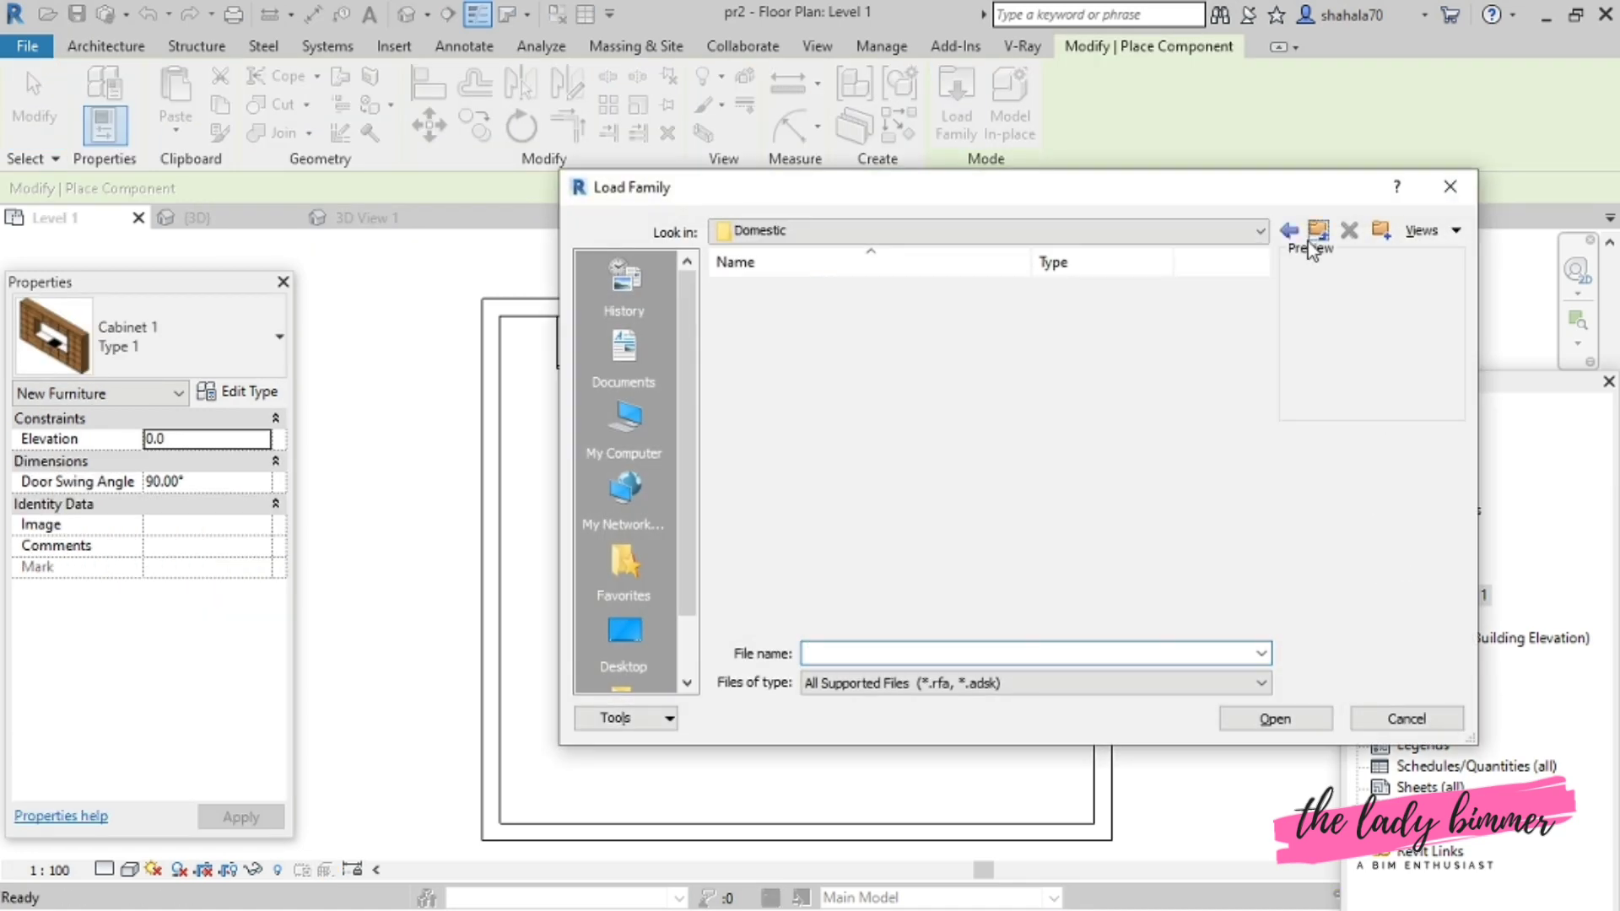
click(1309, 240)
click(1309, 239)
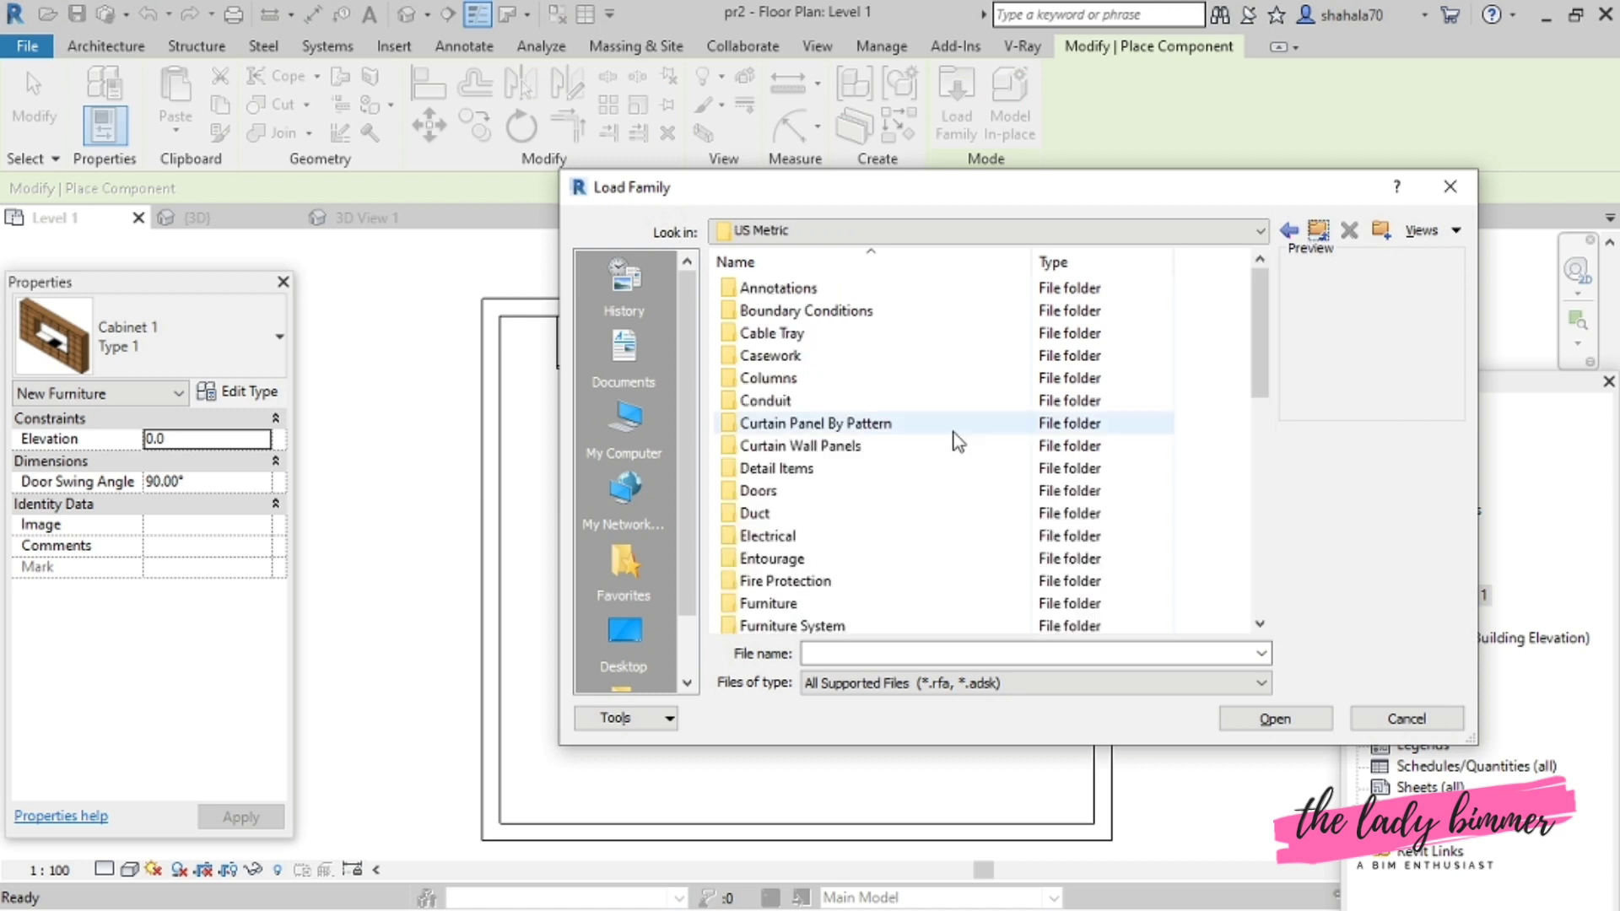
- Load the M_Sink Kitchen-Island family from the library's Plumbing, Architectural, Fixtures, Sinks folder
scroll(835, 460, down, 5)
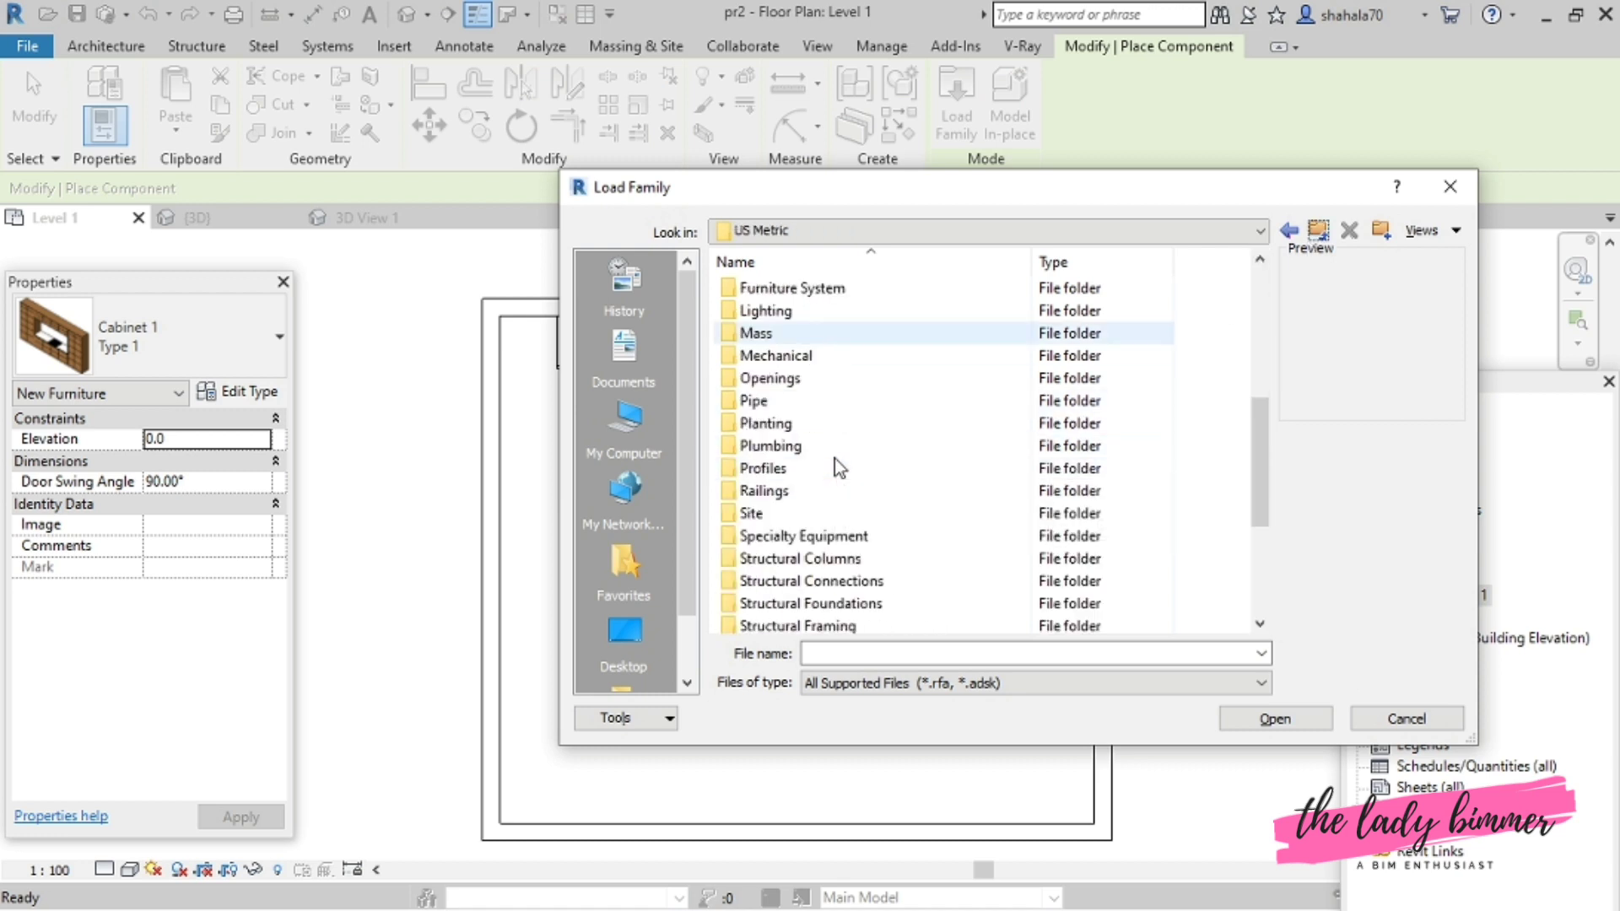
scroll(834, 458, down, 3)
scroll(833, 458, up, 5)
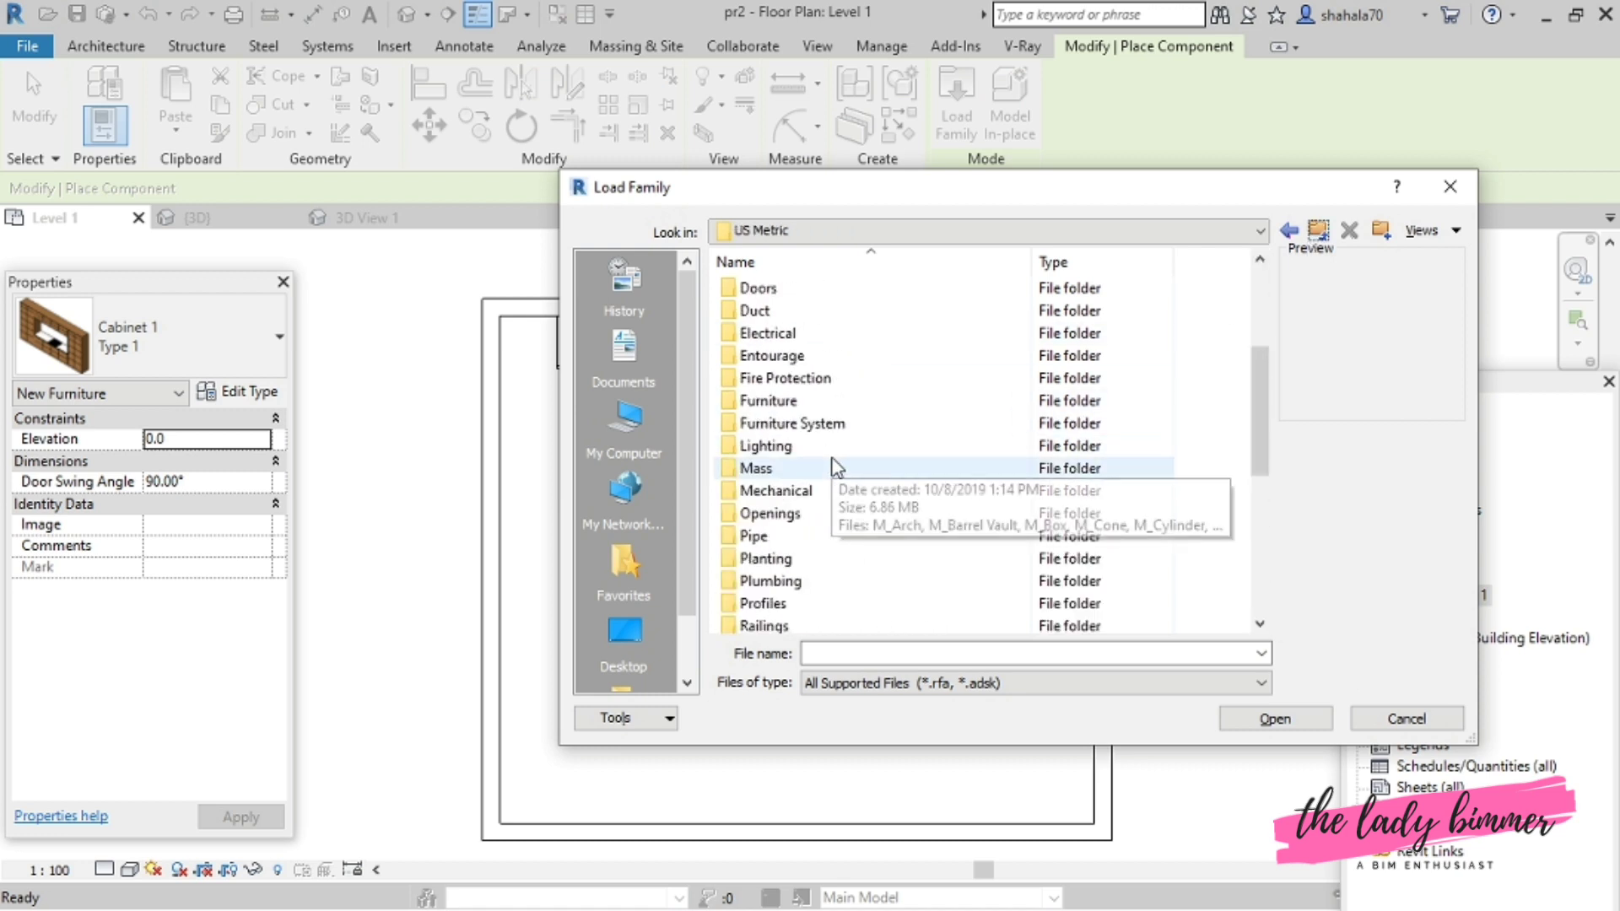
double_click(797, 582)
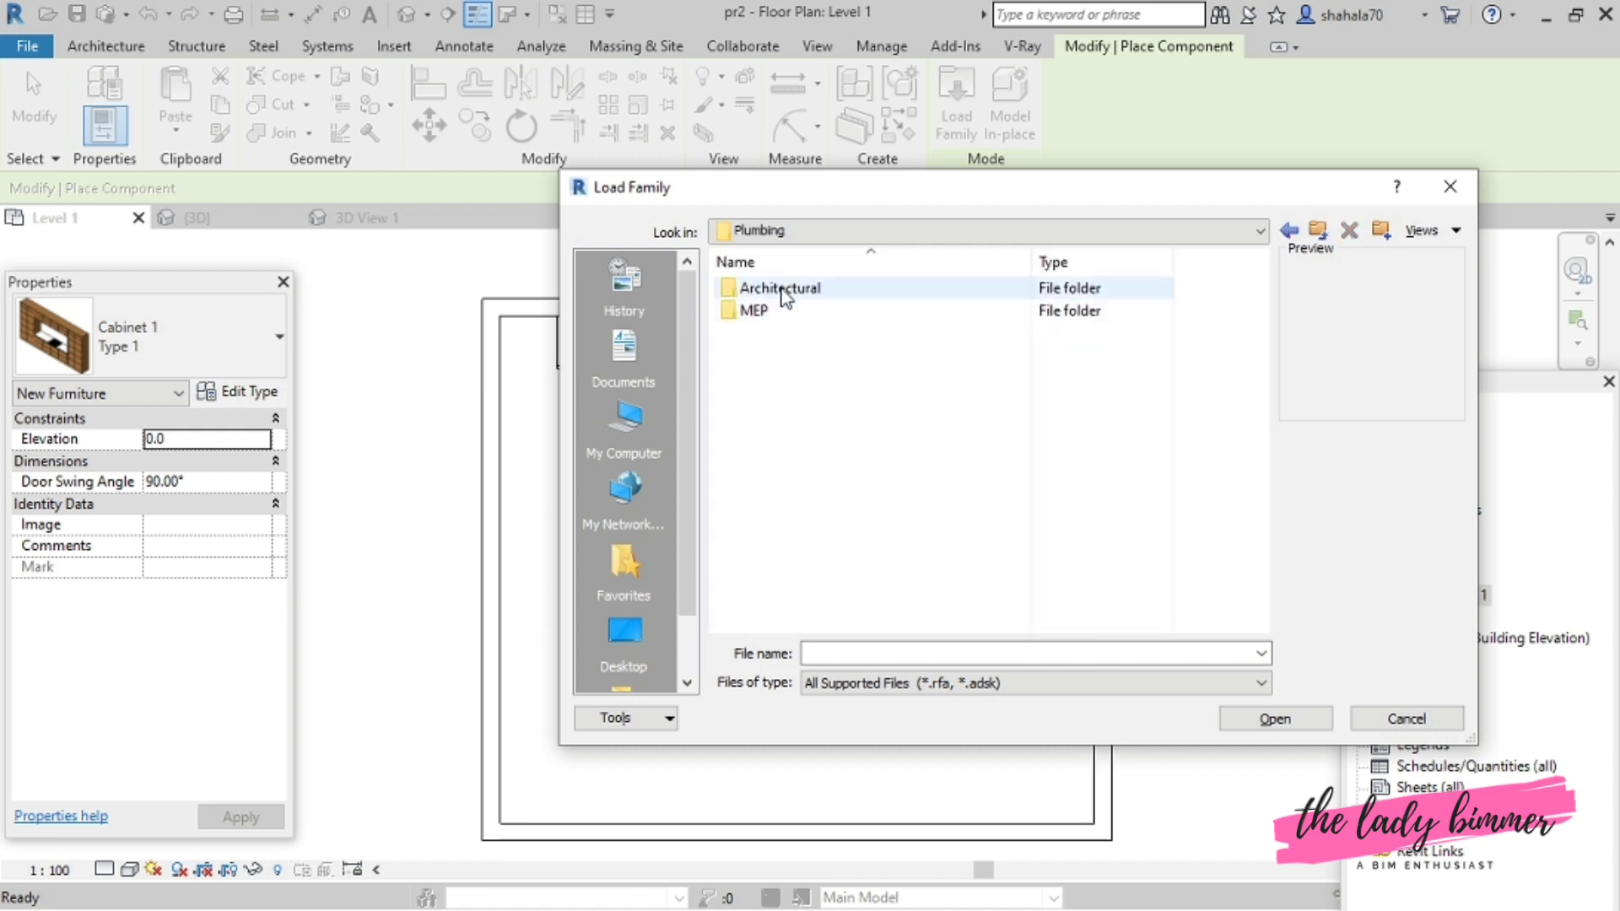
double_click(780, 289)
double_click(783, 310)
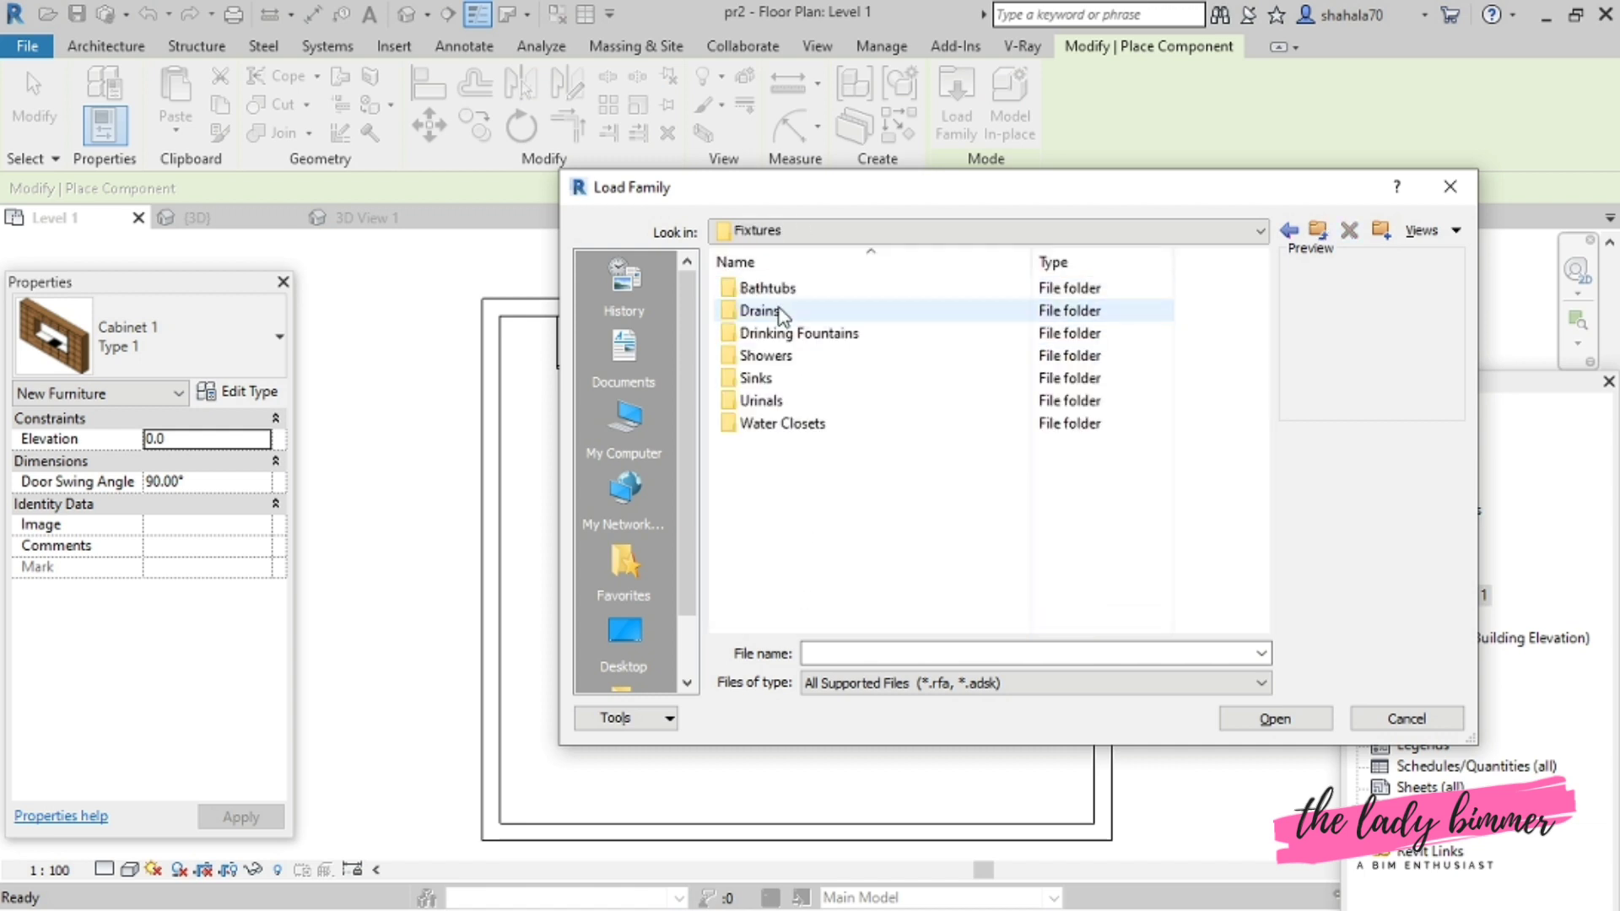
double_click(772, 379)
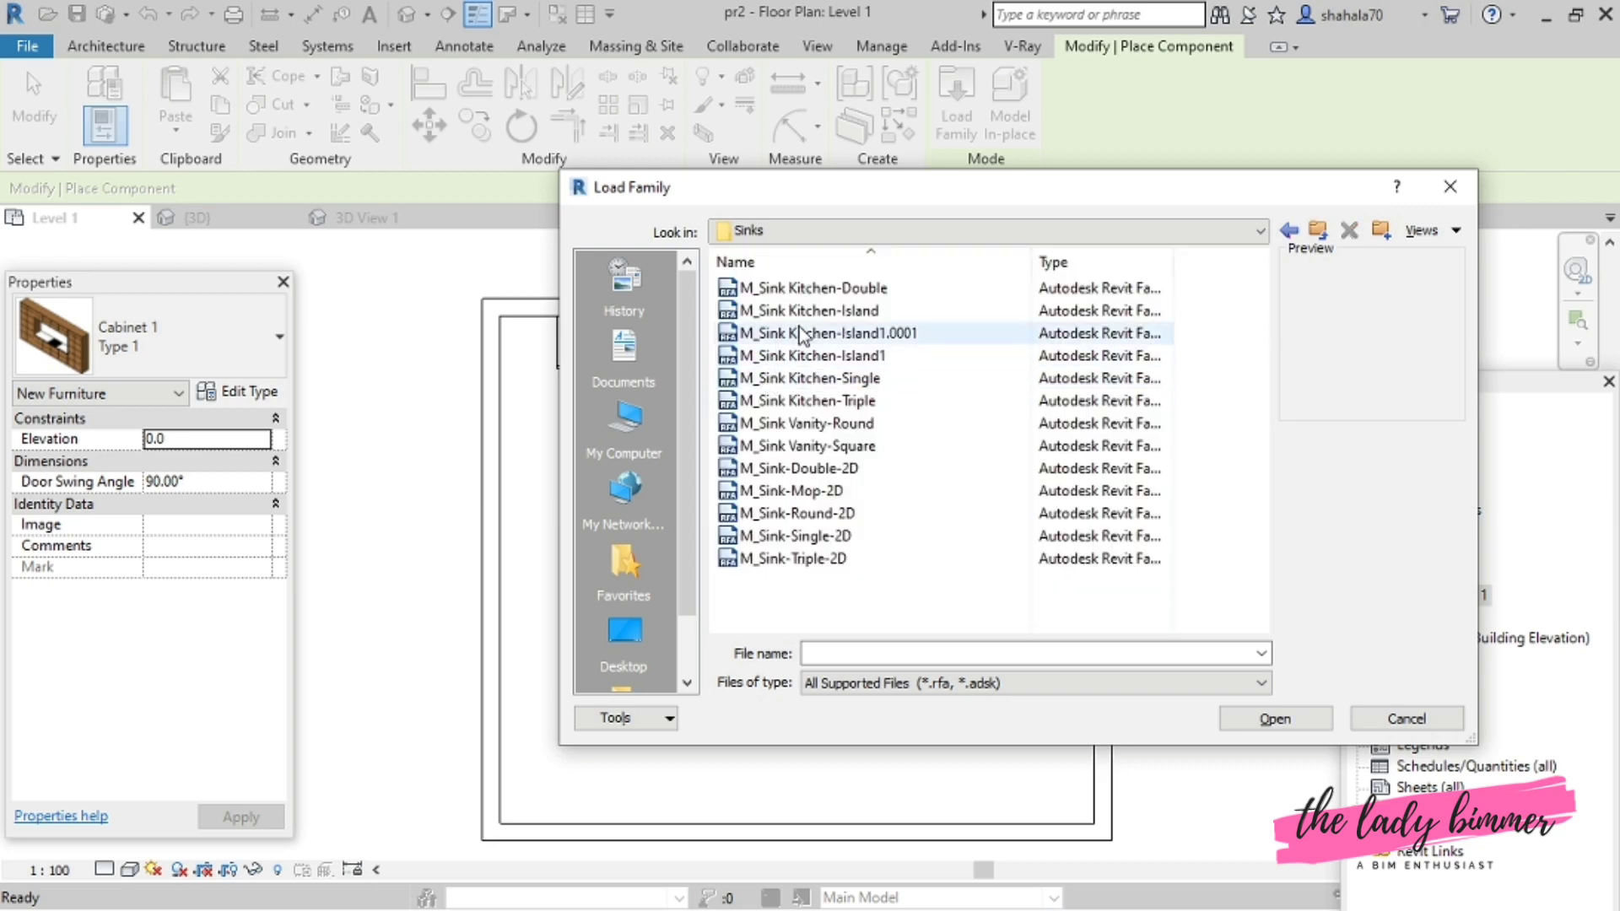
click(823, 311)
click(1234, 722)
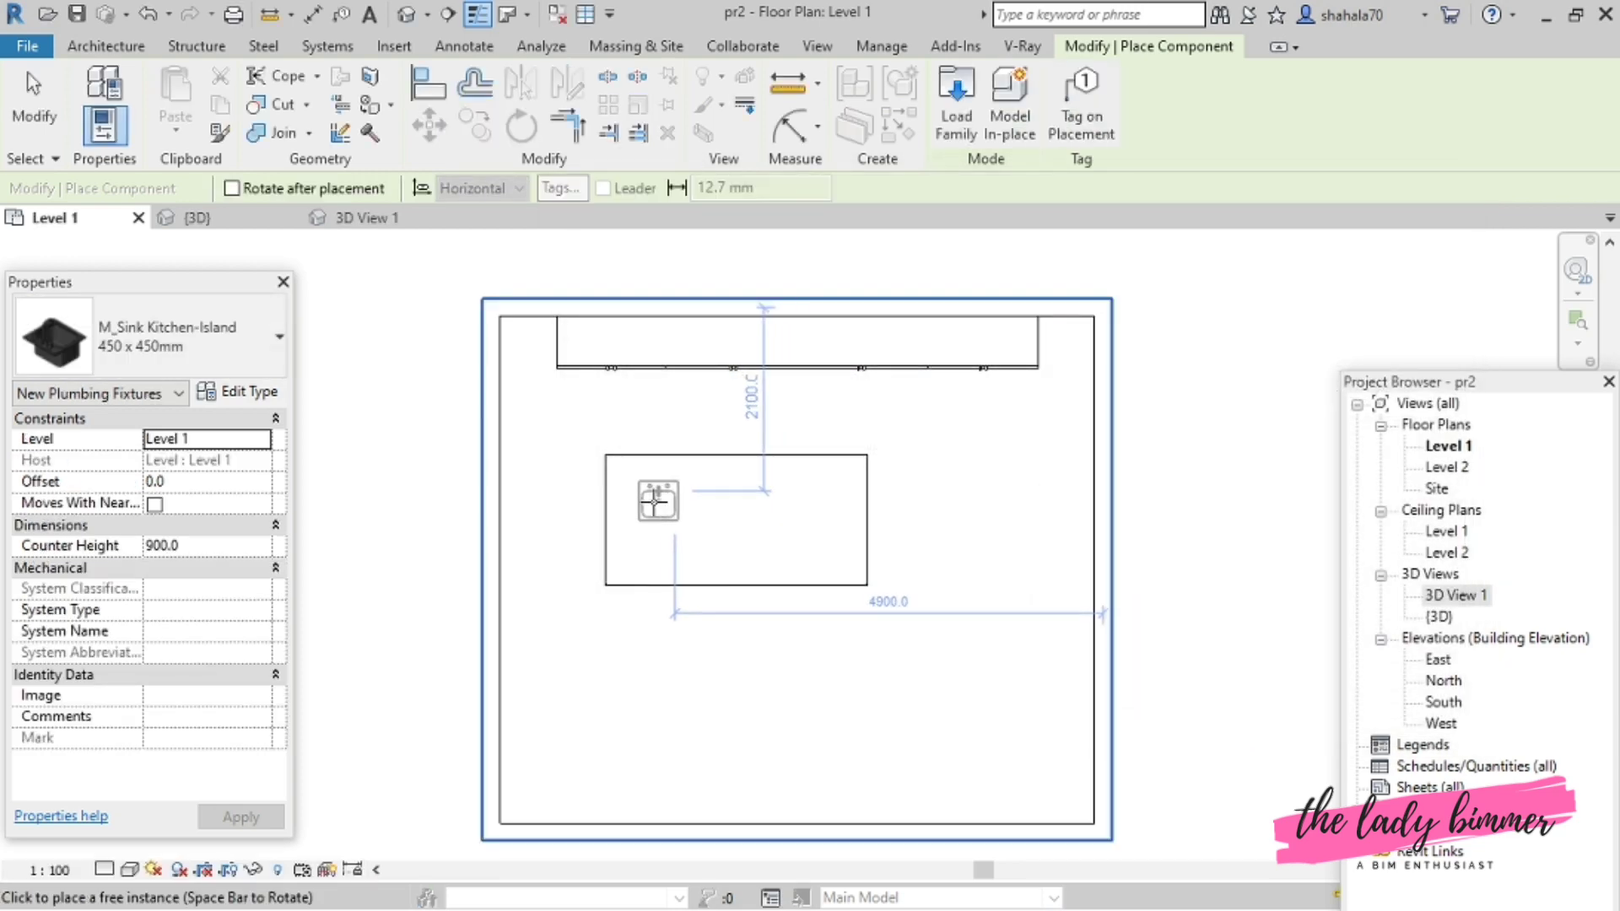
- Set the sink's counter height to 1140, rotate it so the faucet faces the island's lower side, and place it near the island's upper-left corner in plan
scroll(673, 523, up, 2)
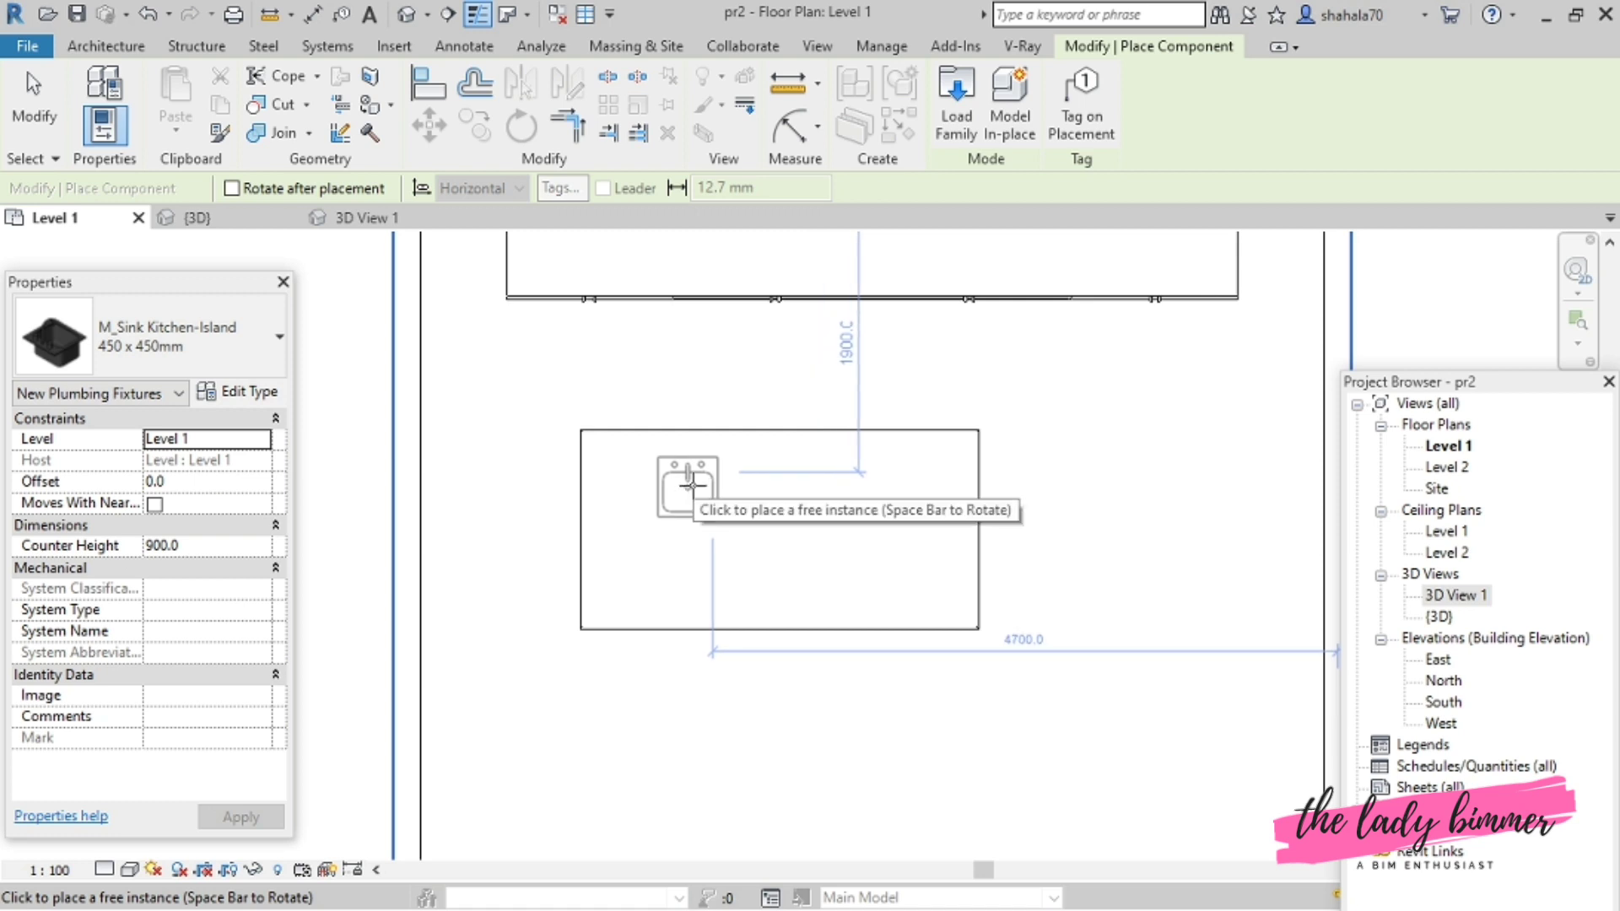
scroll(690, 485, up, 2)
click(244, 547)
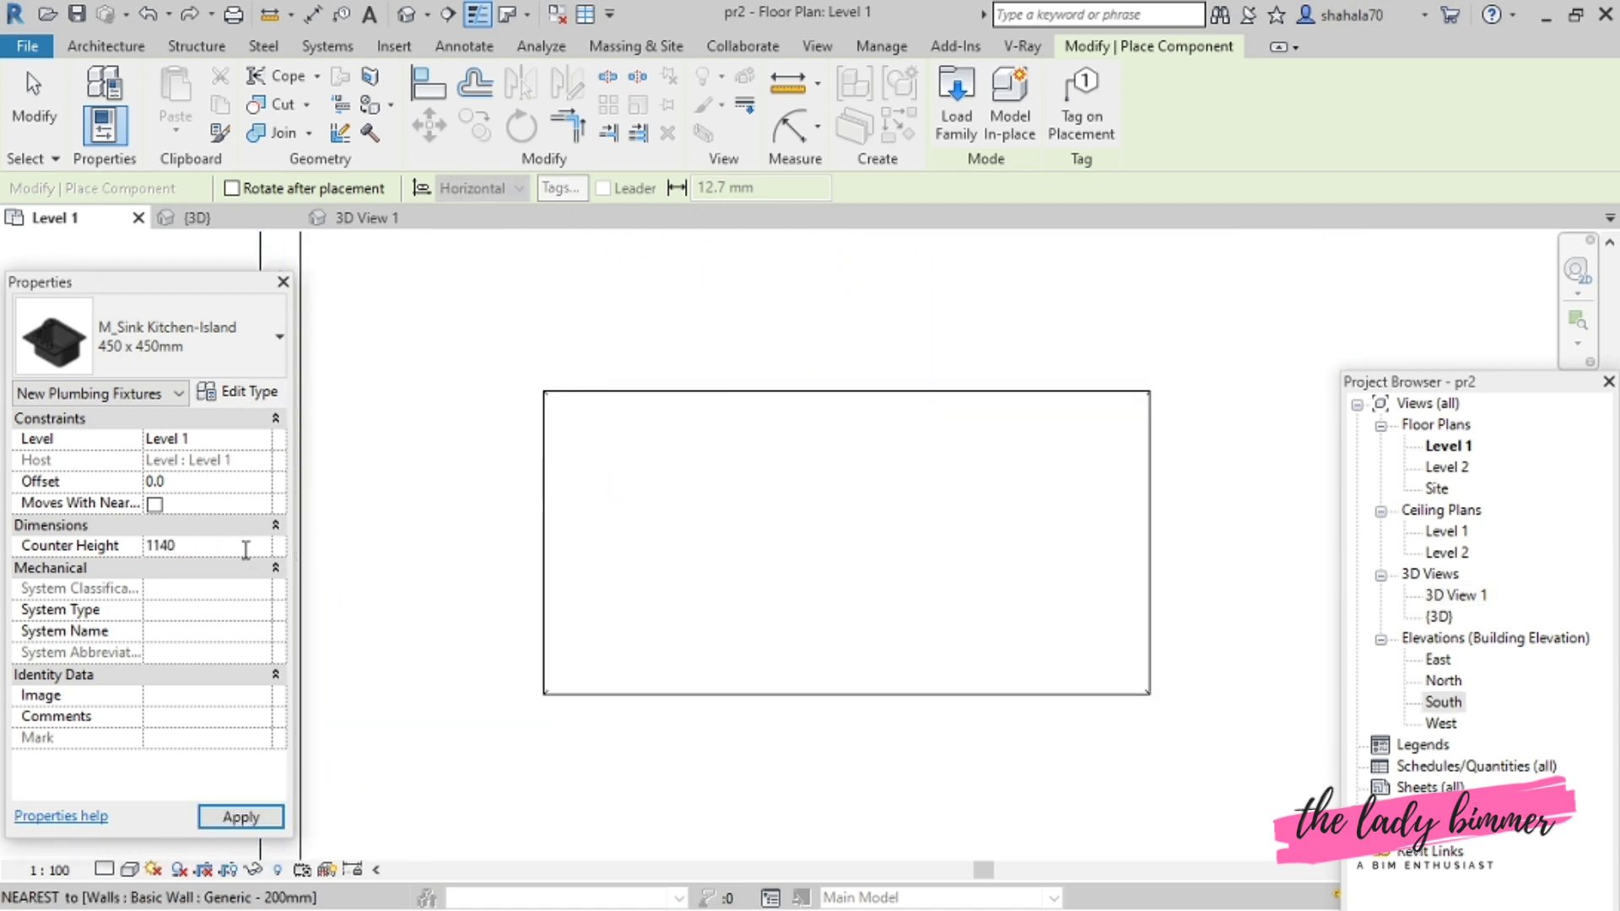
key(Return)
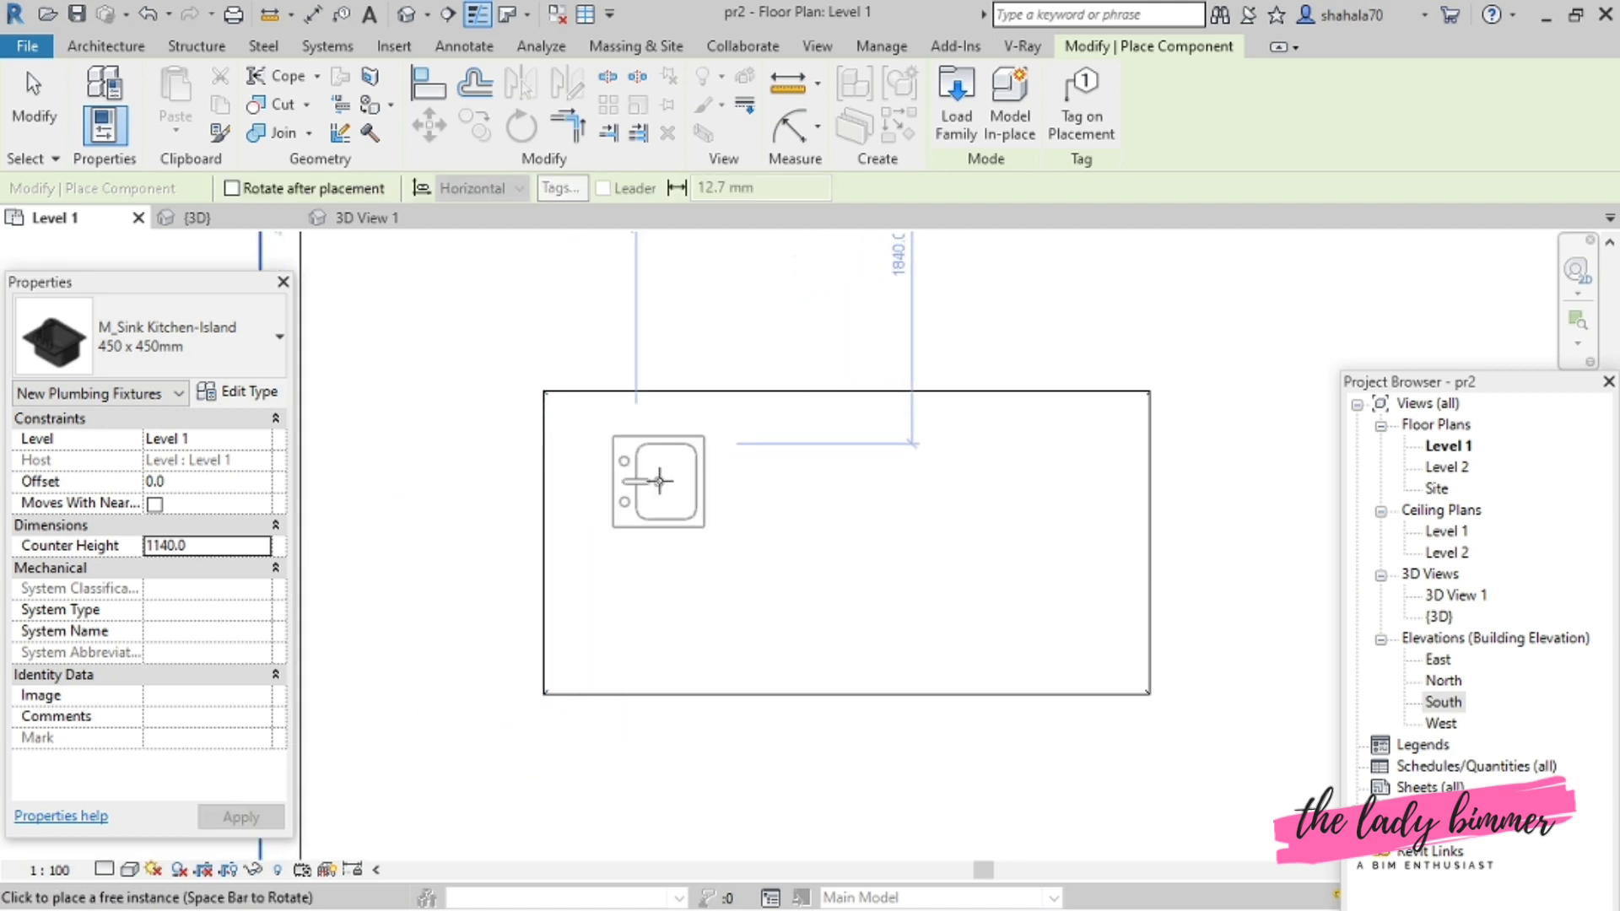
key(space)
click(686, 474)
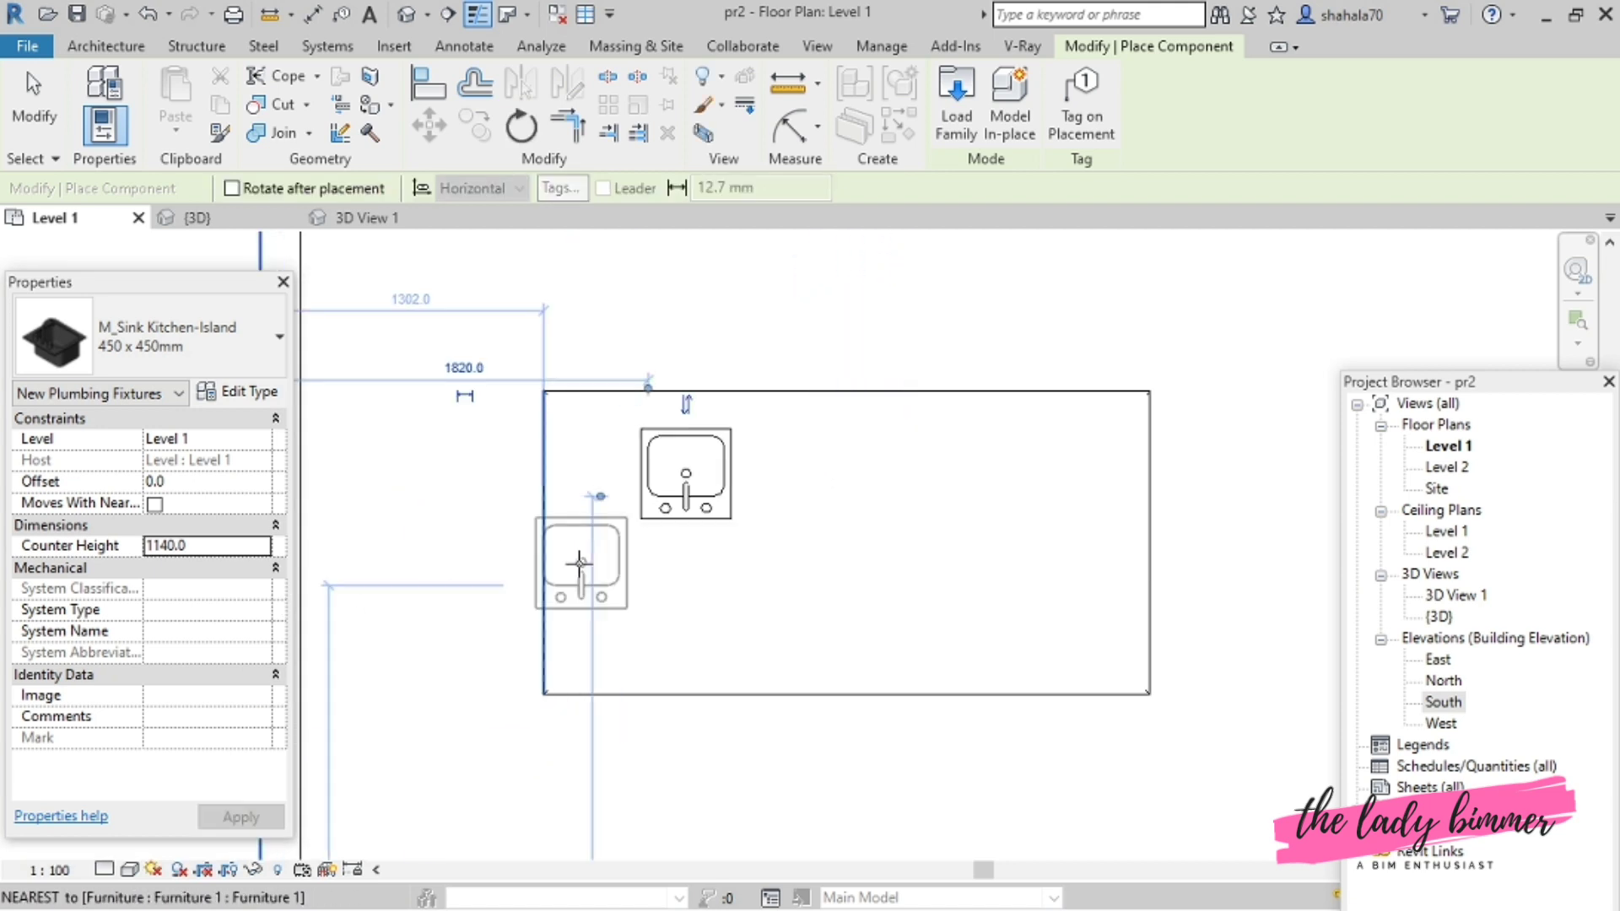
key(Escape)
key(Escape)
- Examine in the 3D view how the placed sink sits on the island countertop
click(234, 219)
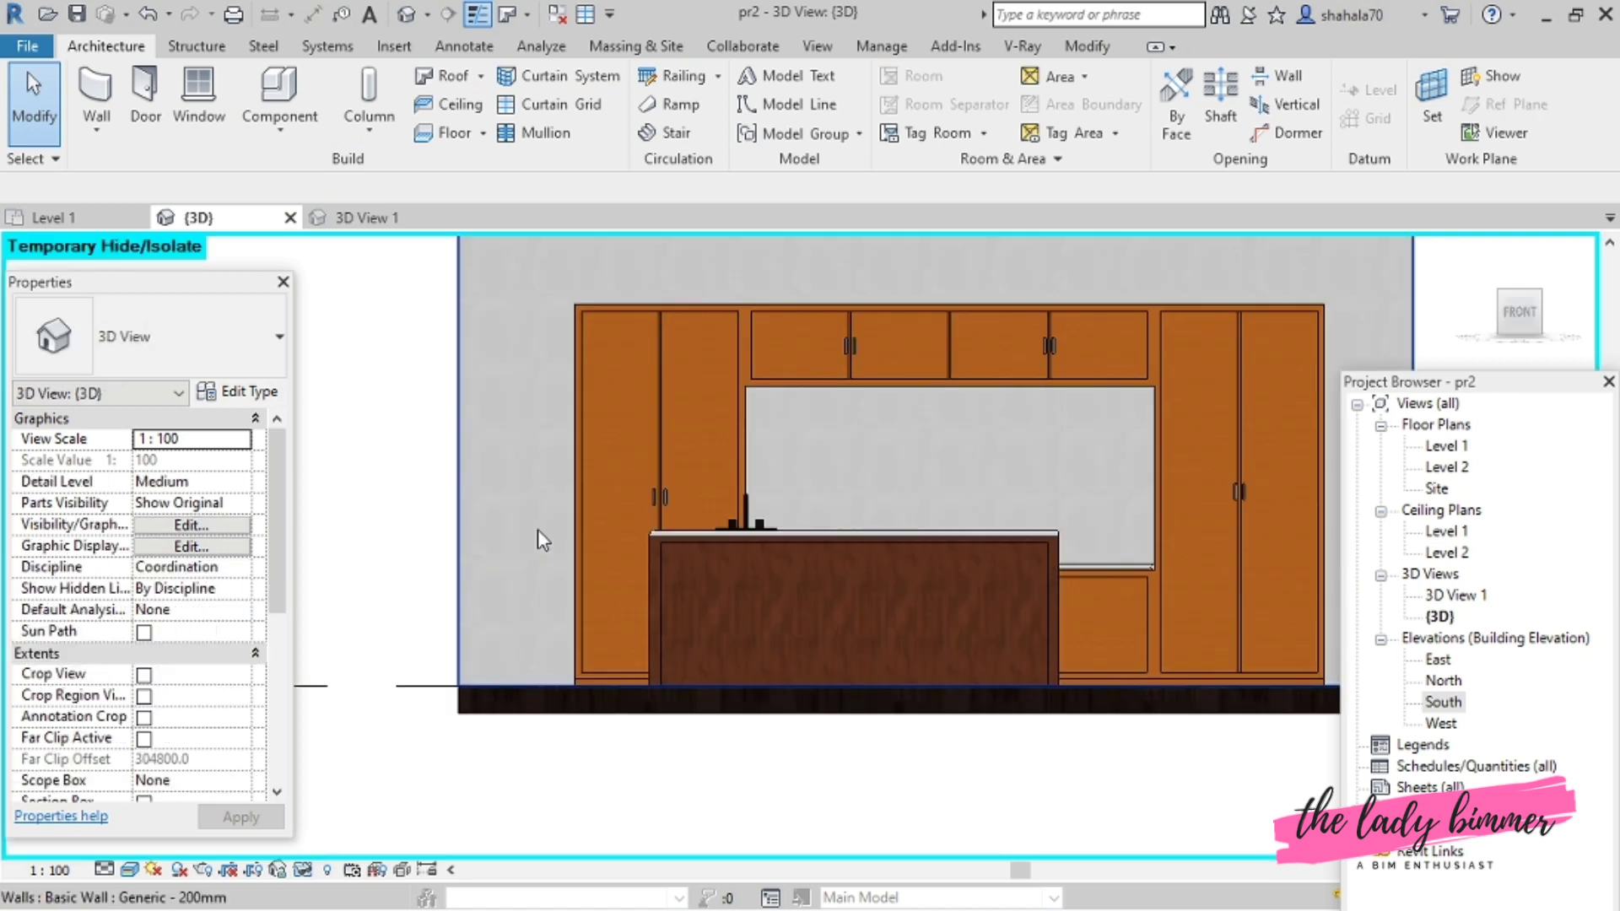
scroll(705, 609, up, 3)
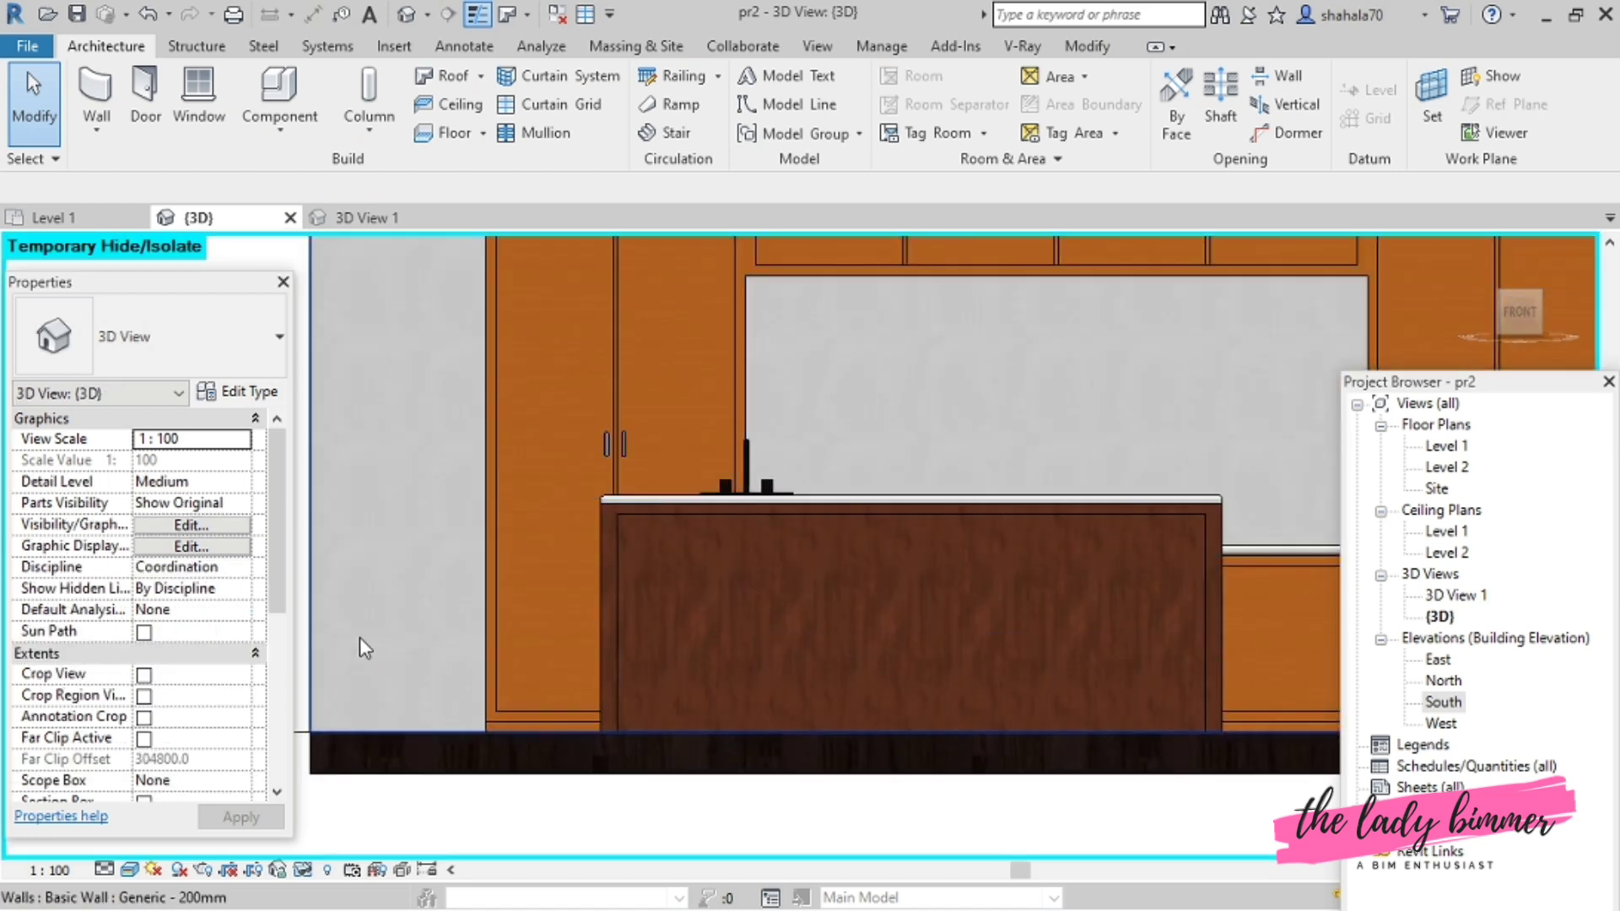
scroll(363, 646, down, 8)
scroll(507, 582, up, 8)
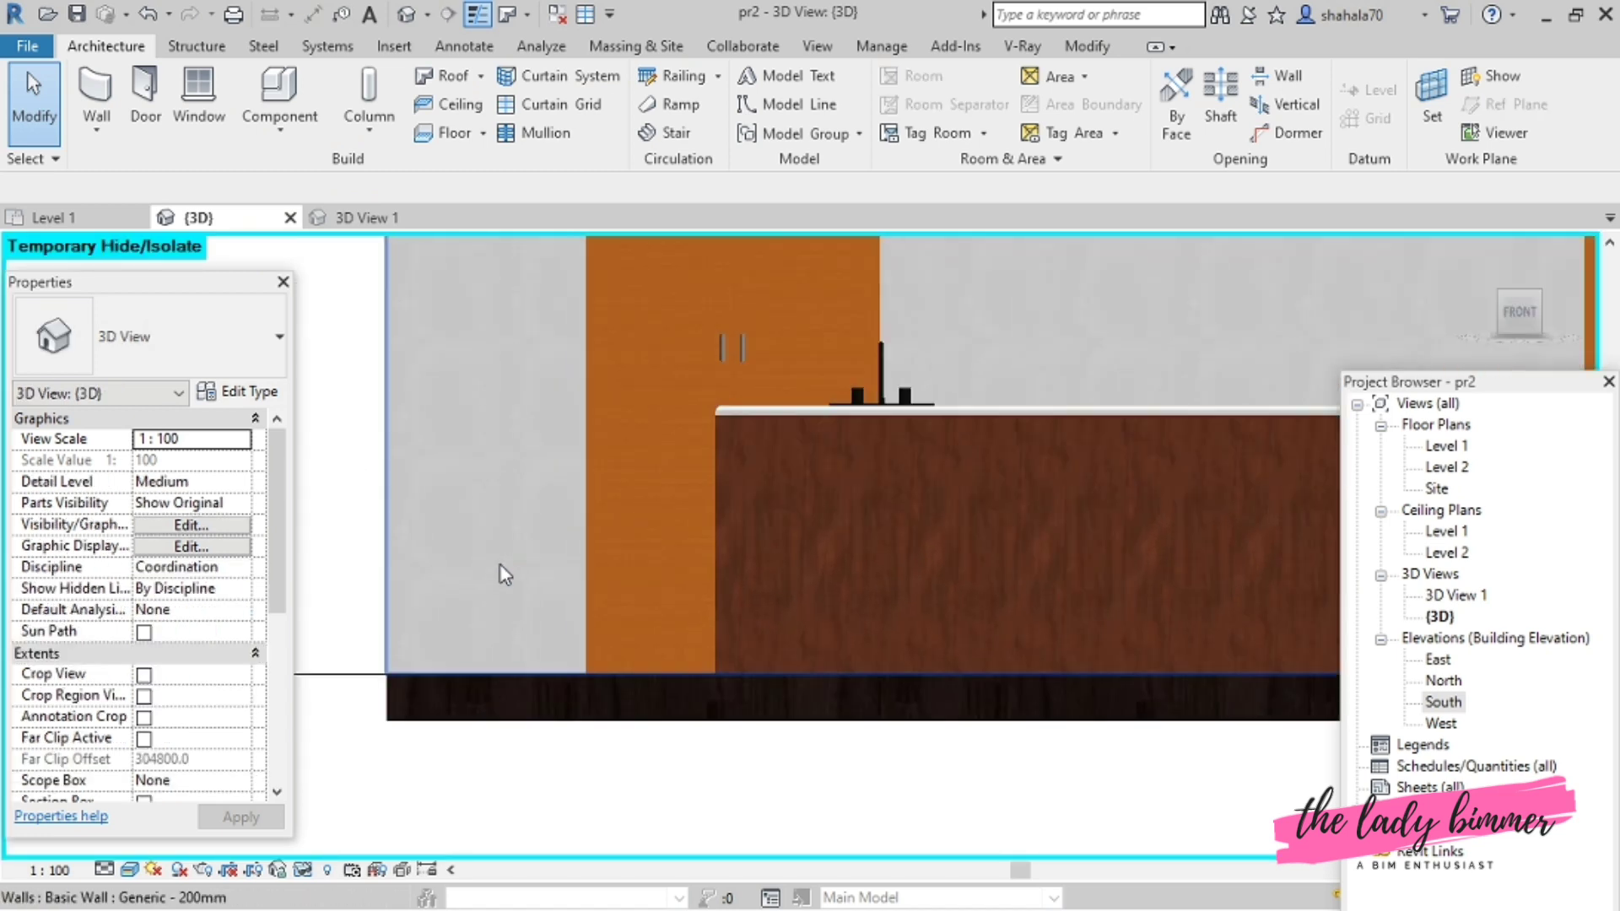
shift+middle_drag(513, 575, 797, 848)
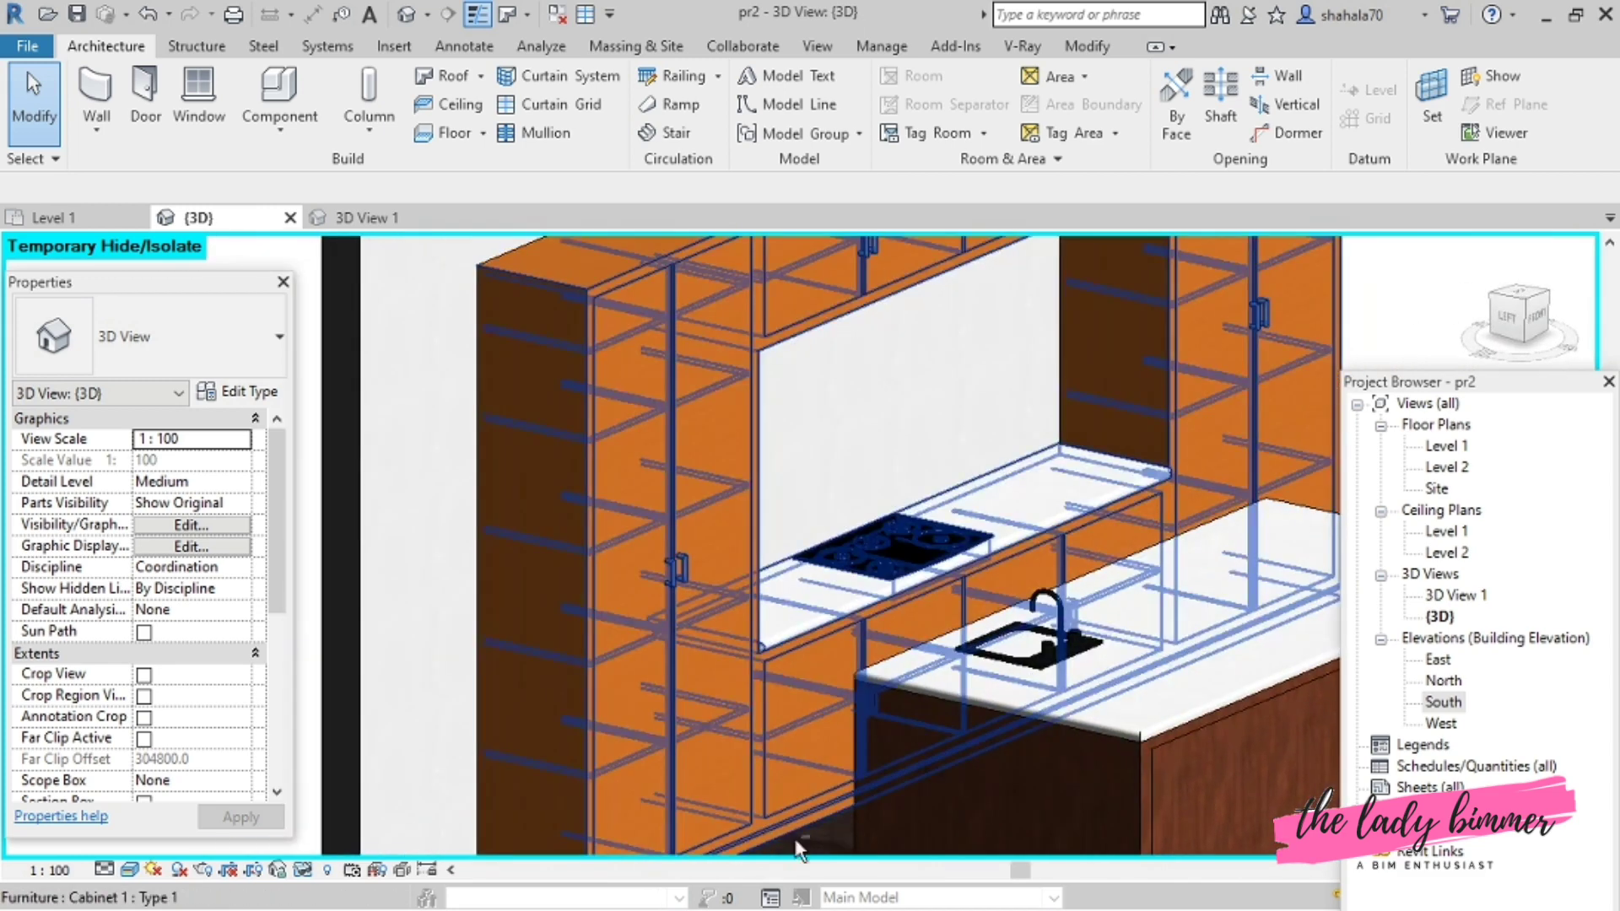
scroll(1059, 662, up, 6)
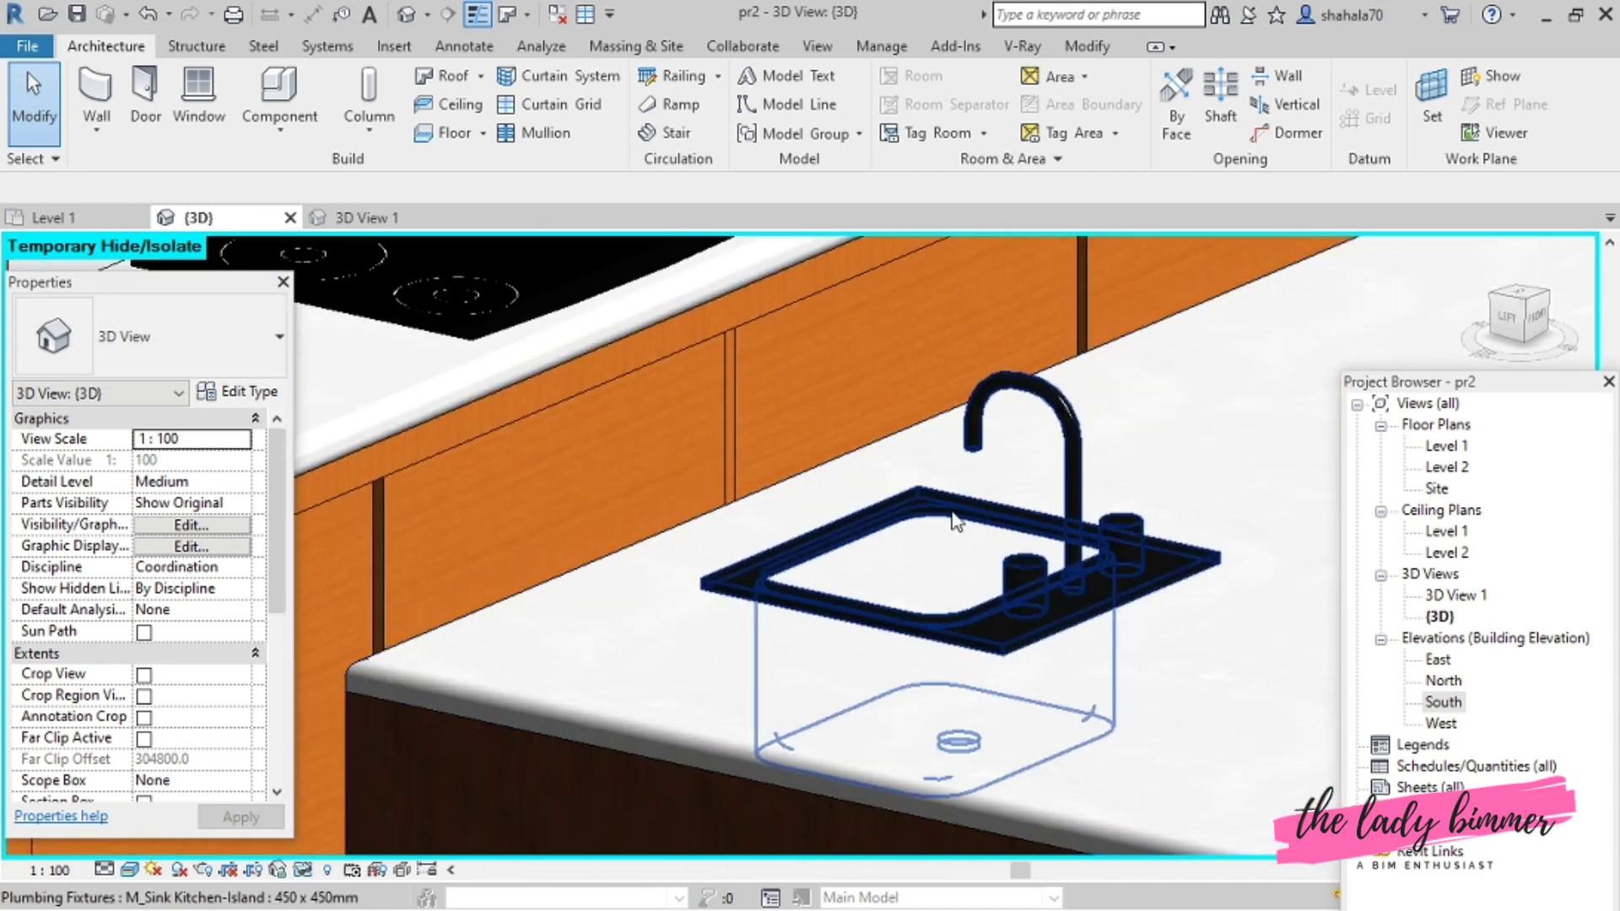
shift+middle_drag(954, 519, 814, 535)
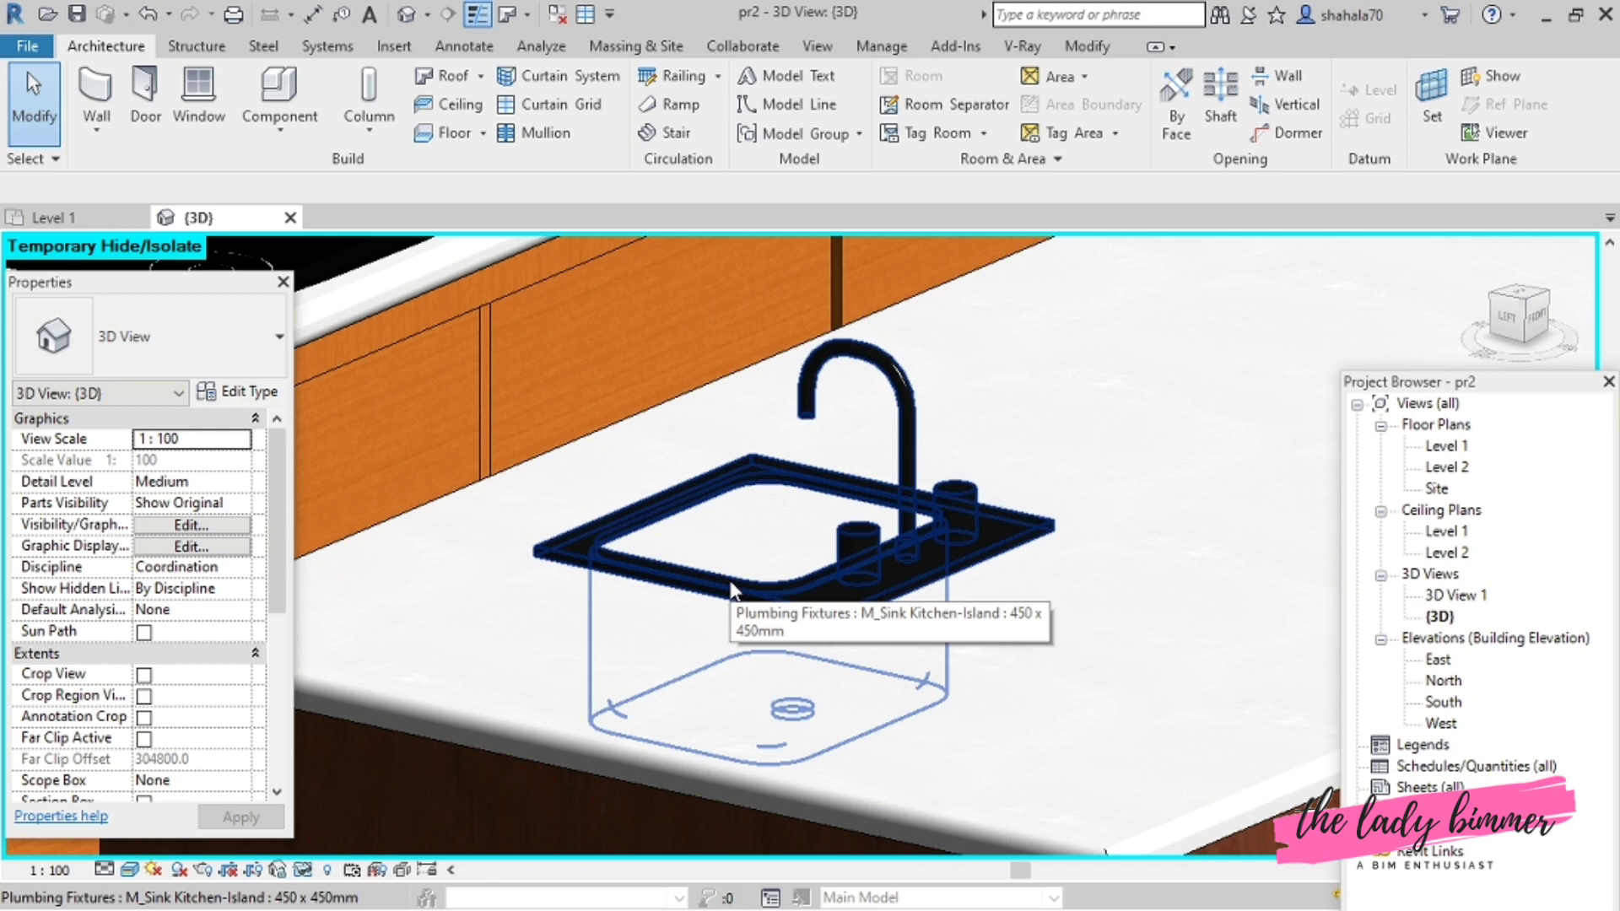
- Select the island sink and open its M_Sink Kitchen-Island family for editing
click(1086, 45)
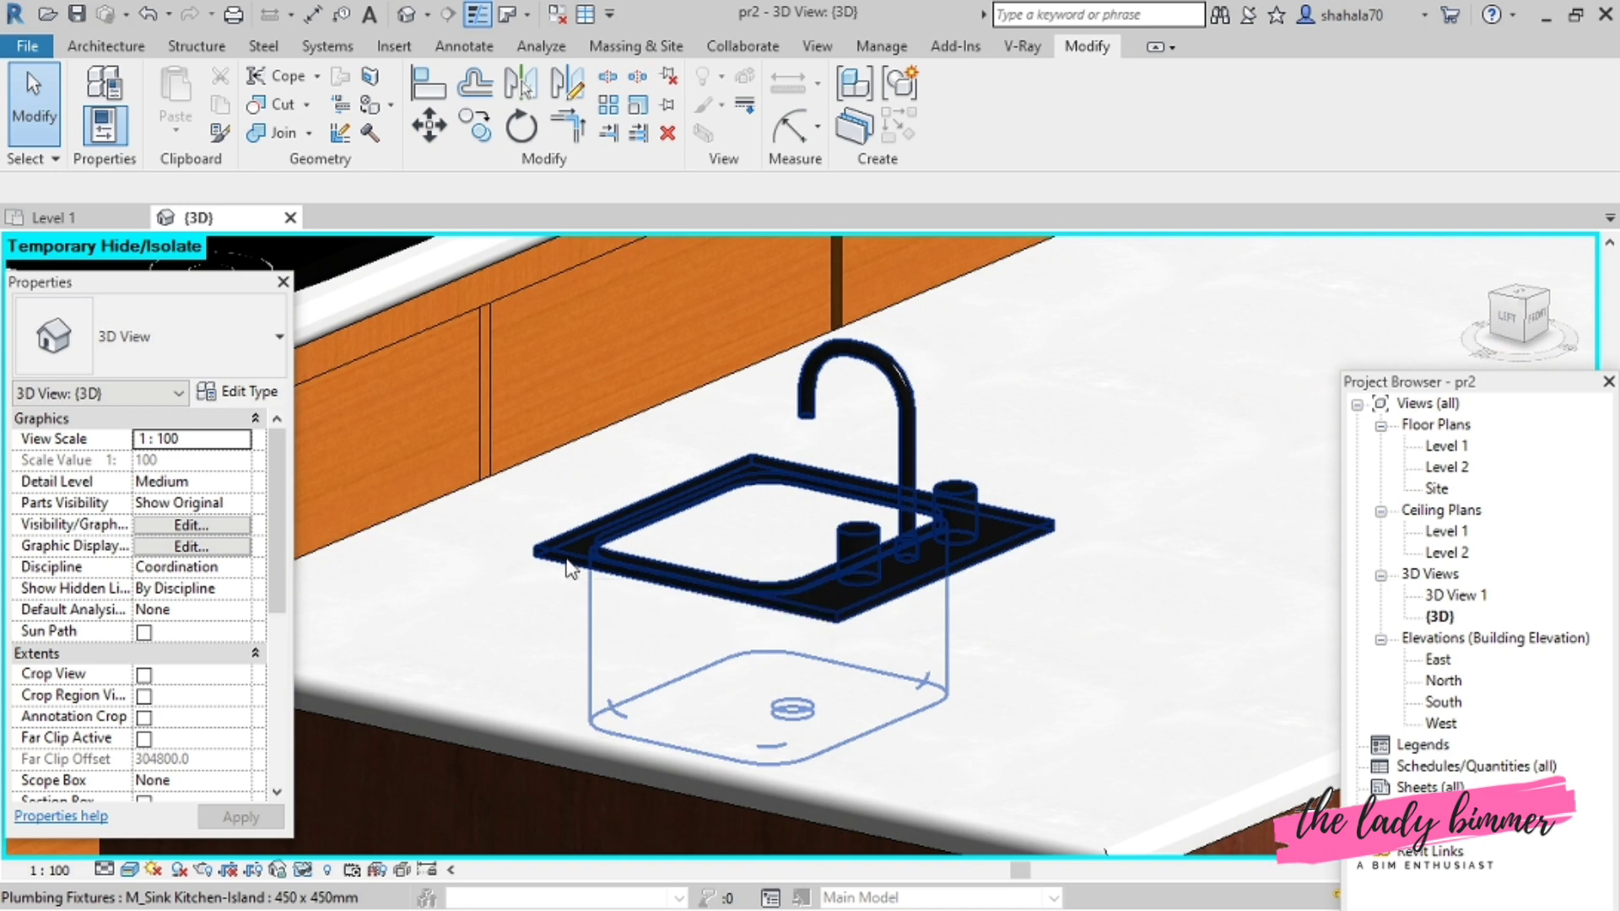
click(567, 567)
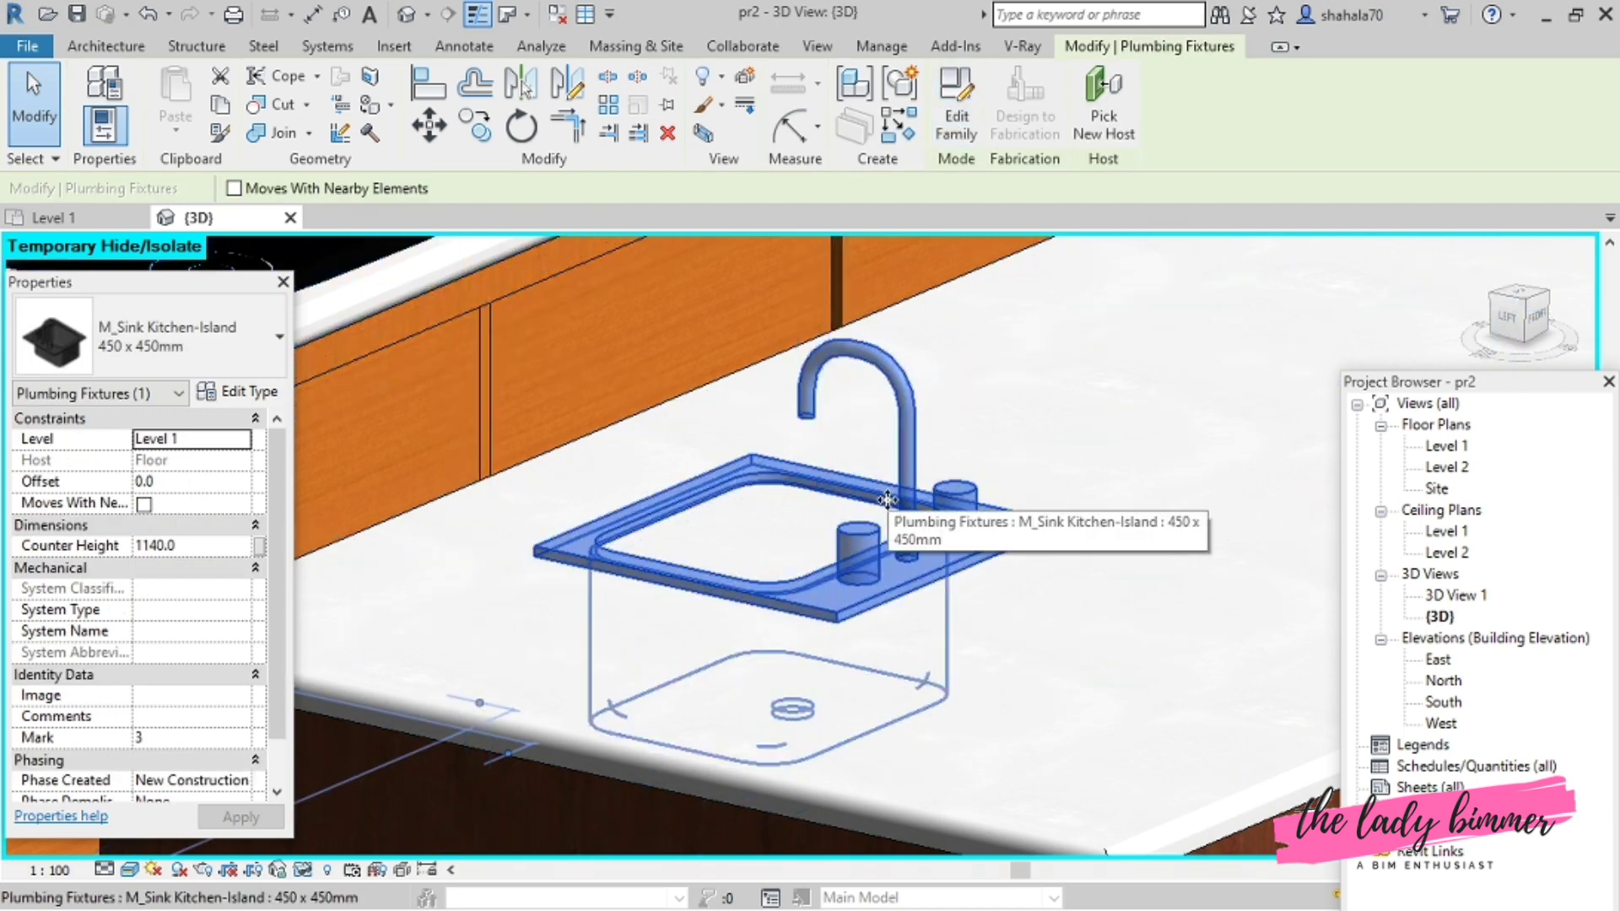
key(Escape)
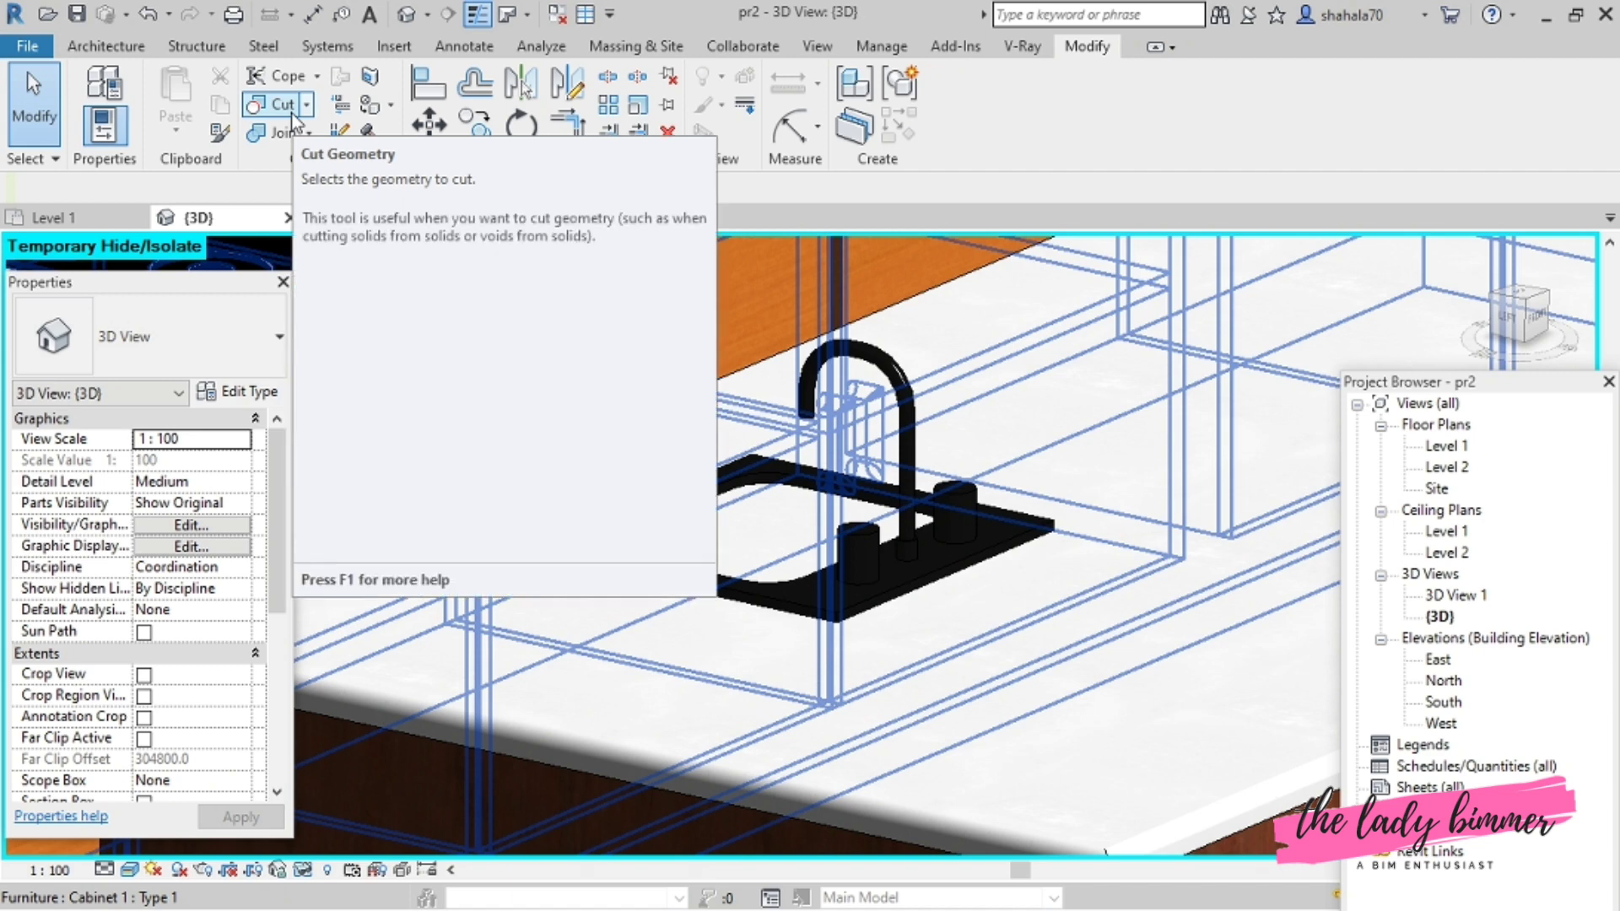
click(707, 570)
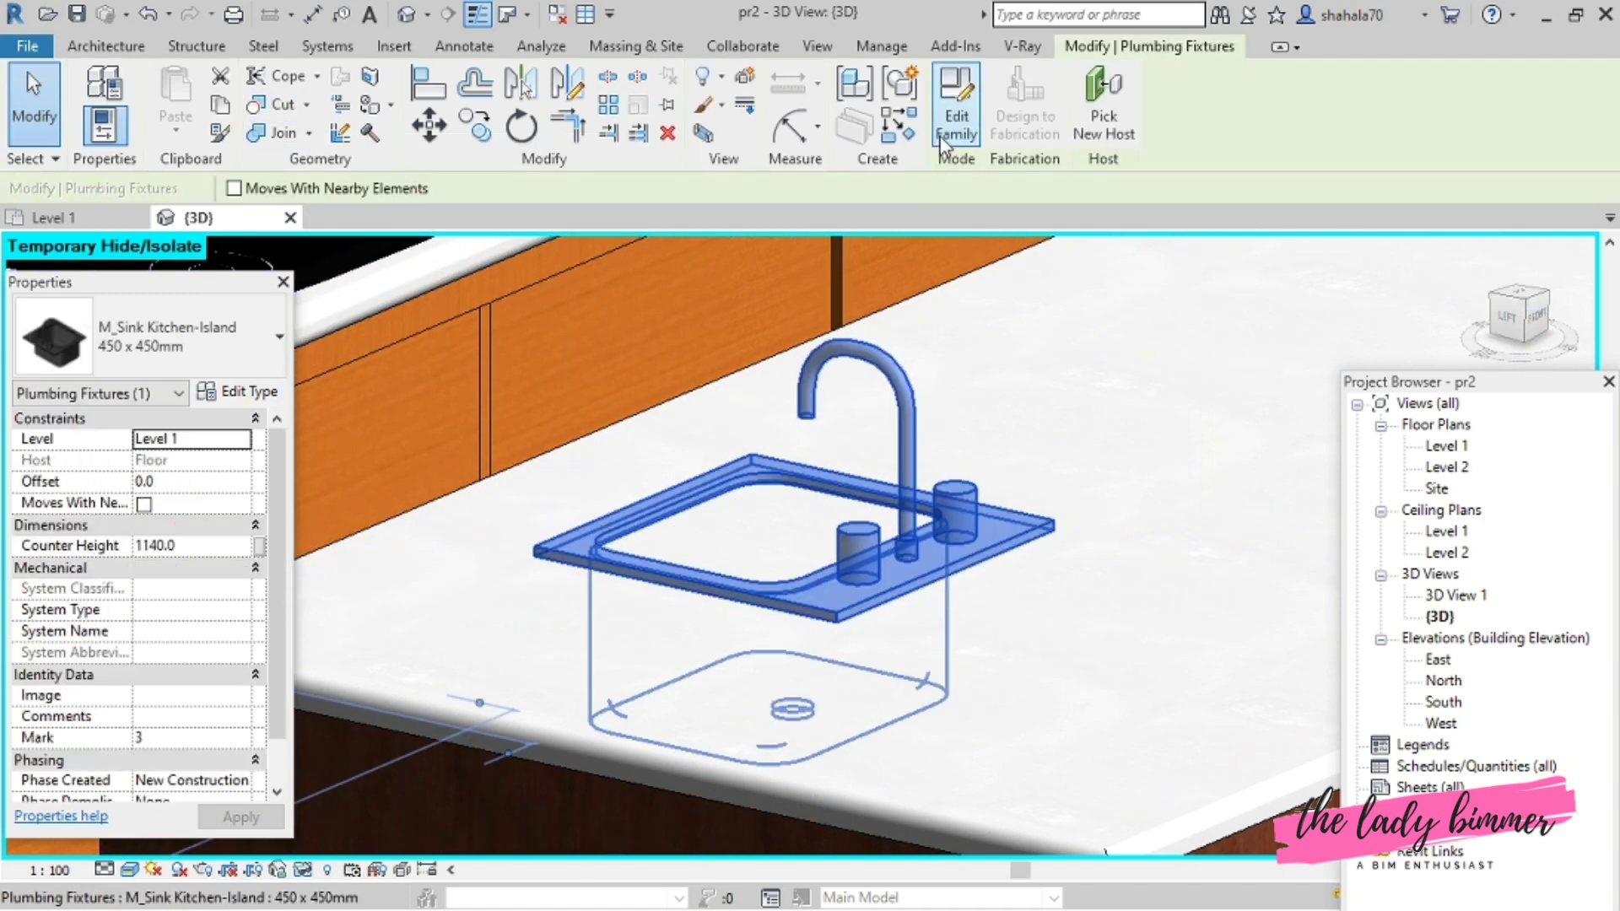
click(956, 103)
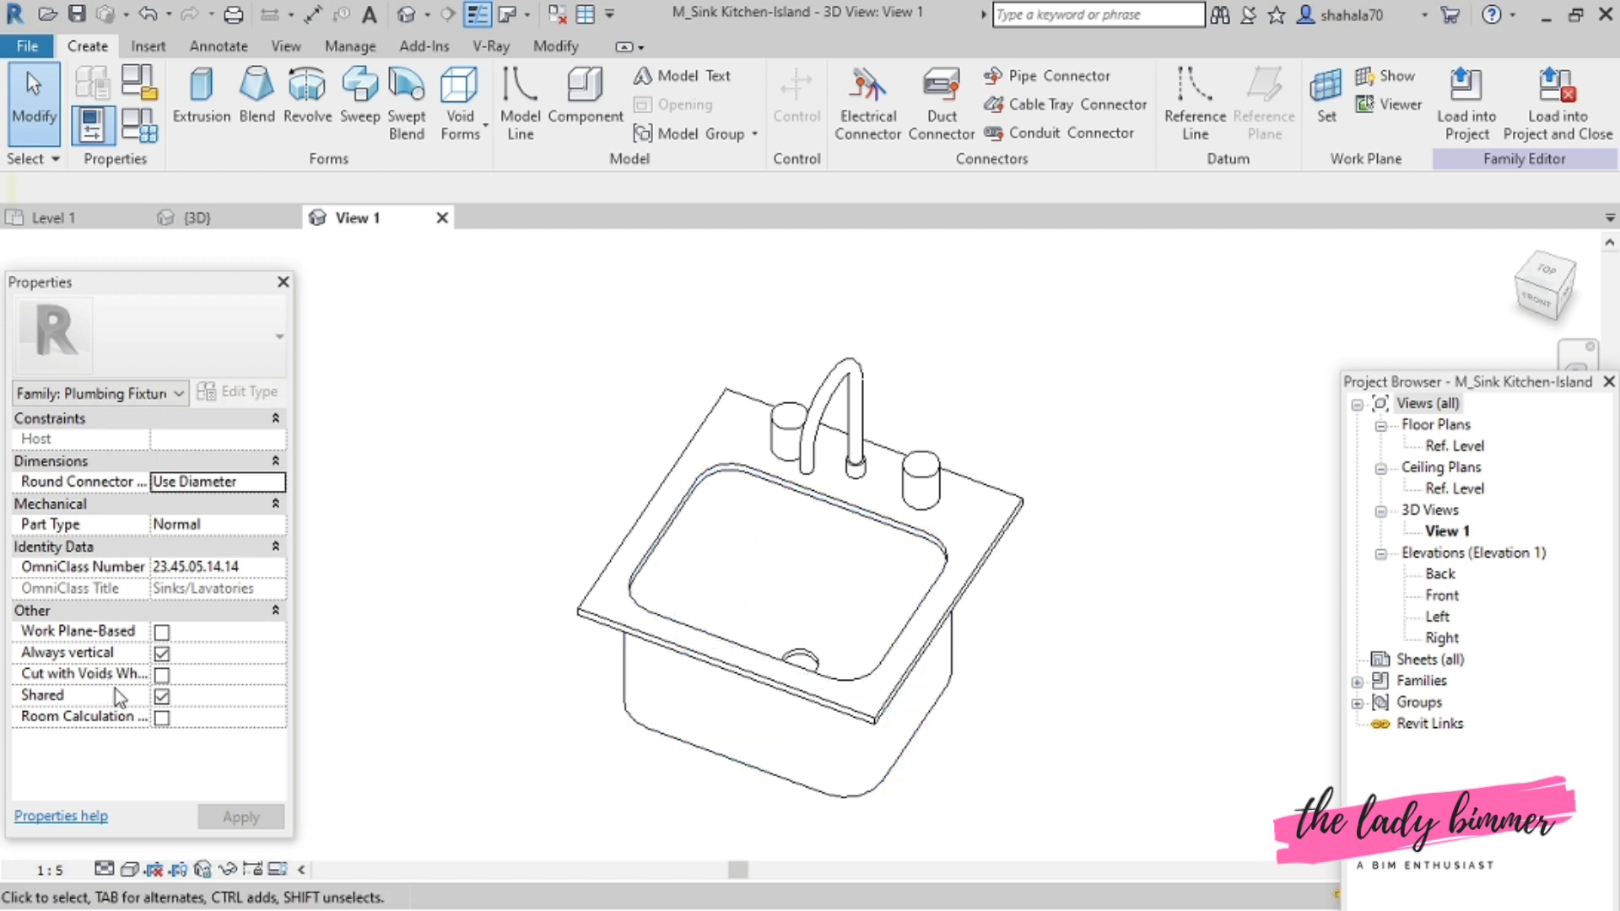
- Set the default Counter Height of the sink family's 450 x 450mm type to 1140
click(712, 450)
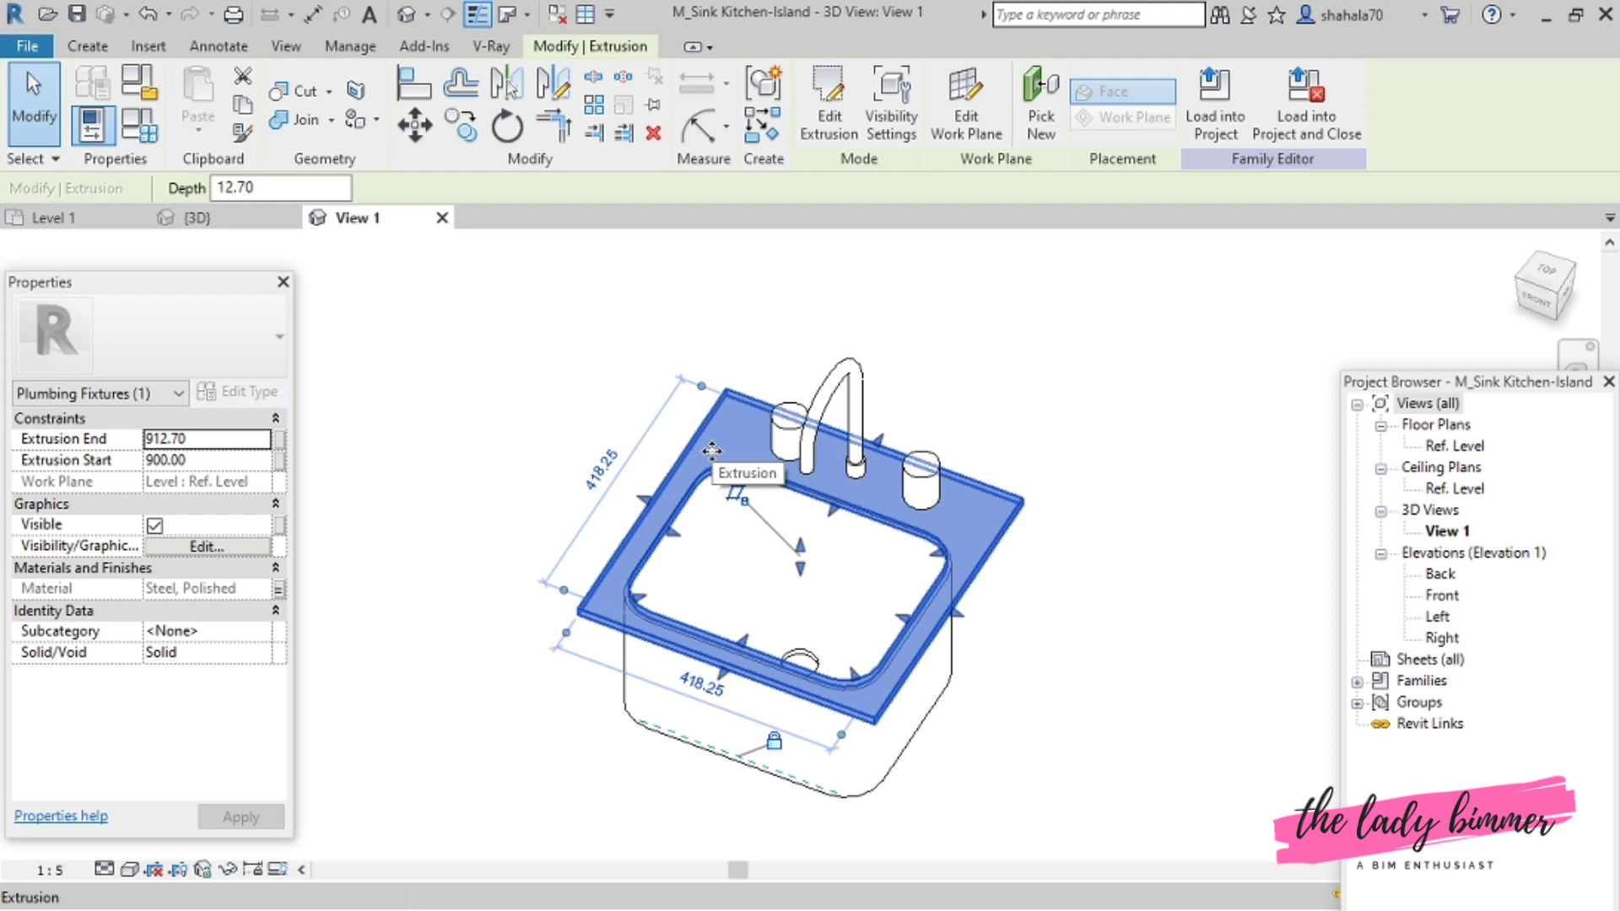
double_click(1443, 595)
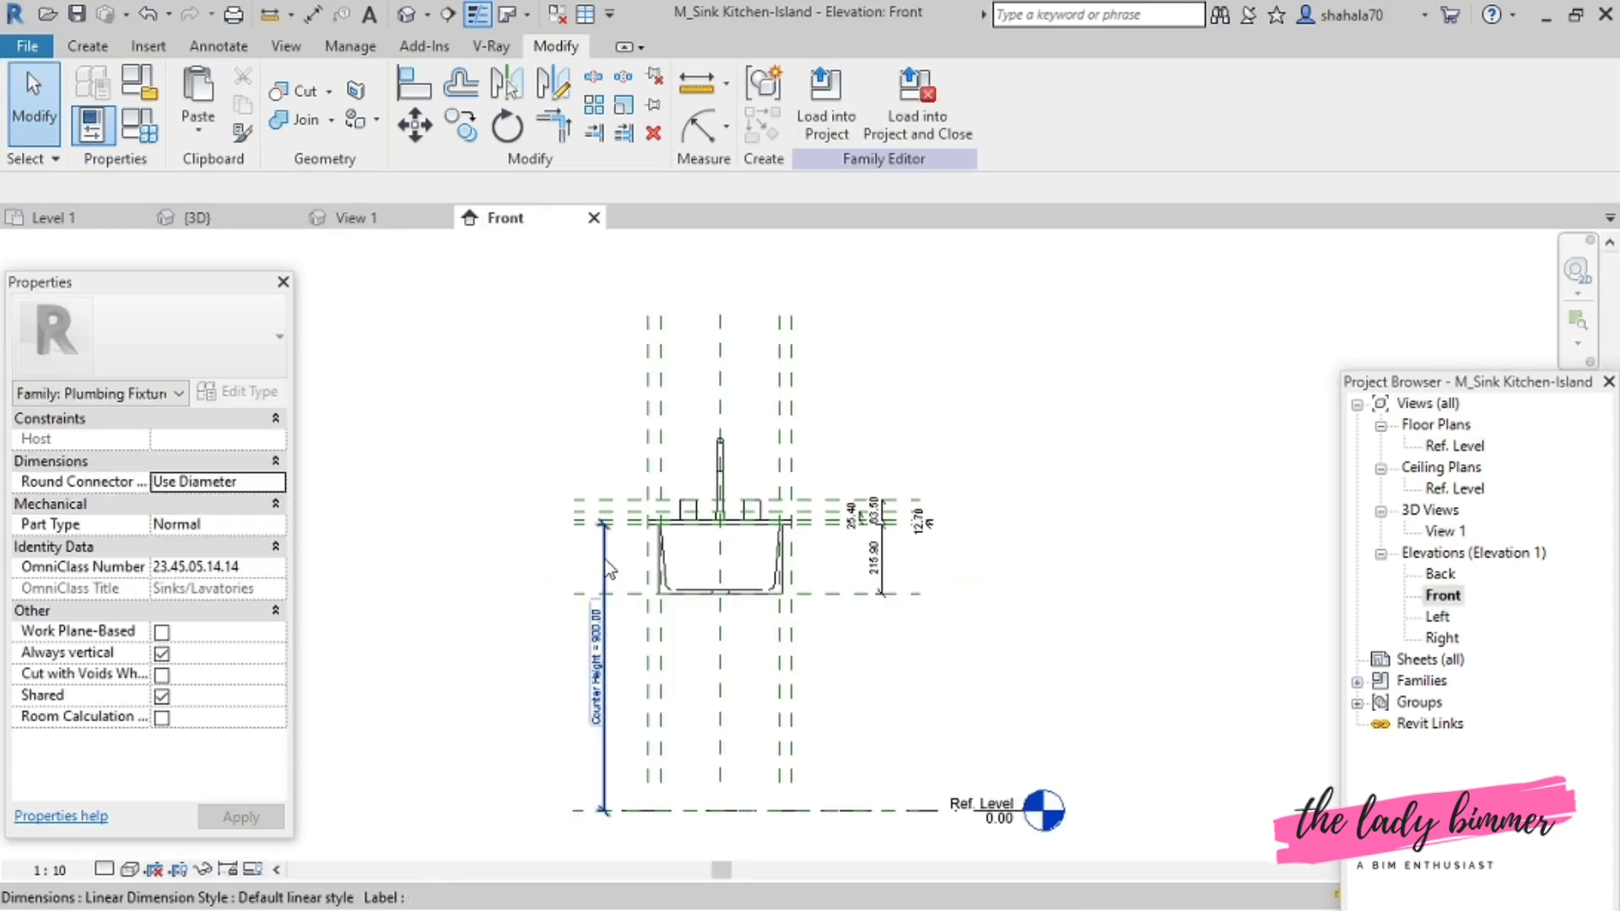
click(139, 125)
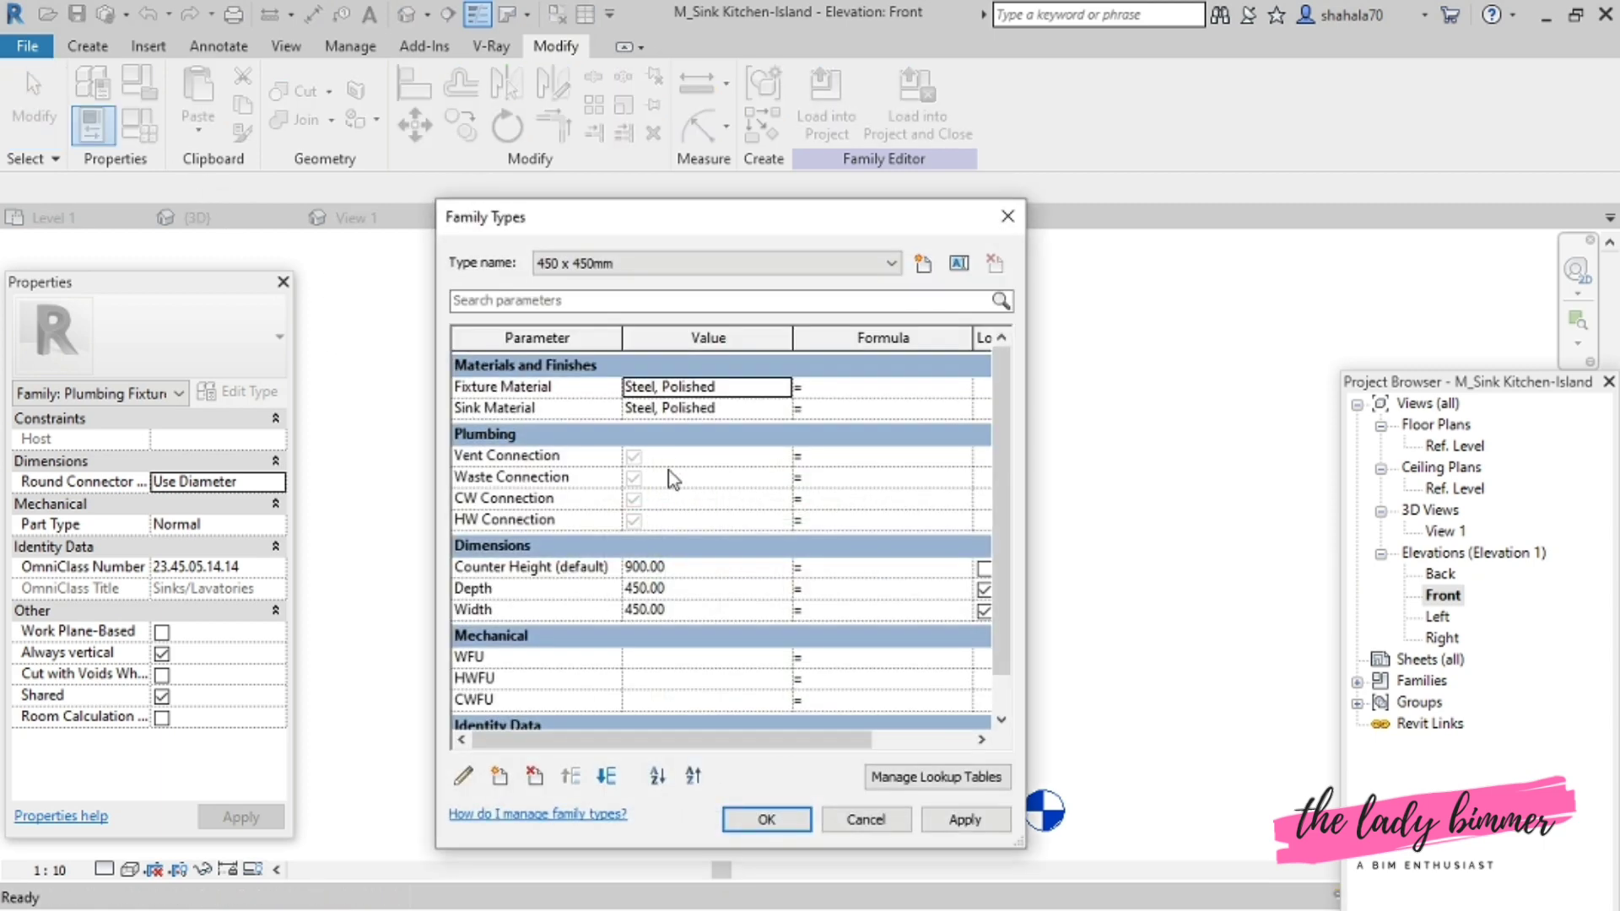
click(723, 567)
text(1140)
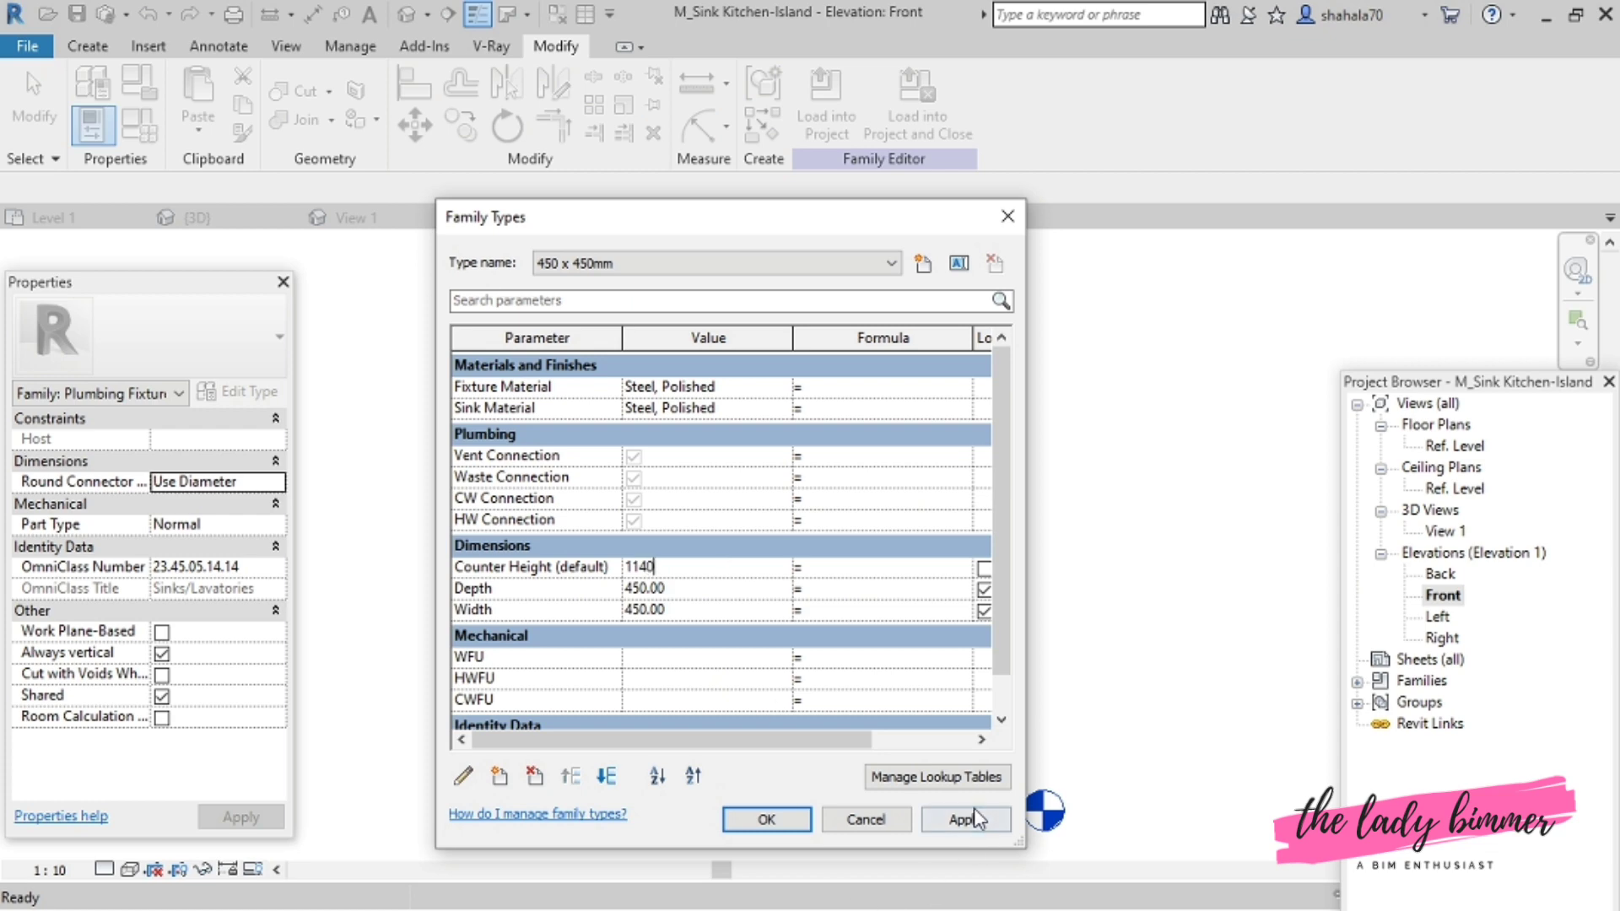
click(962, 820)
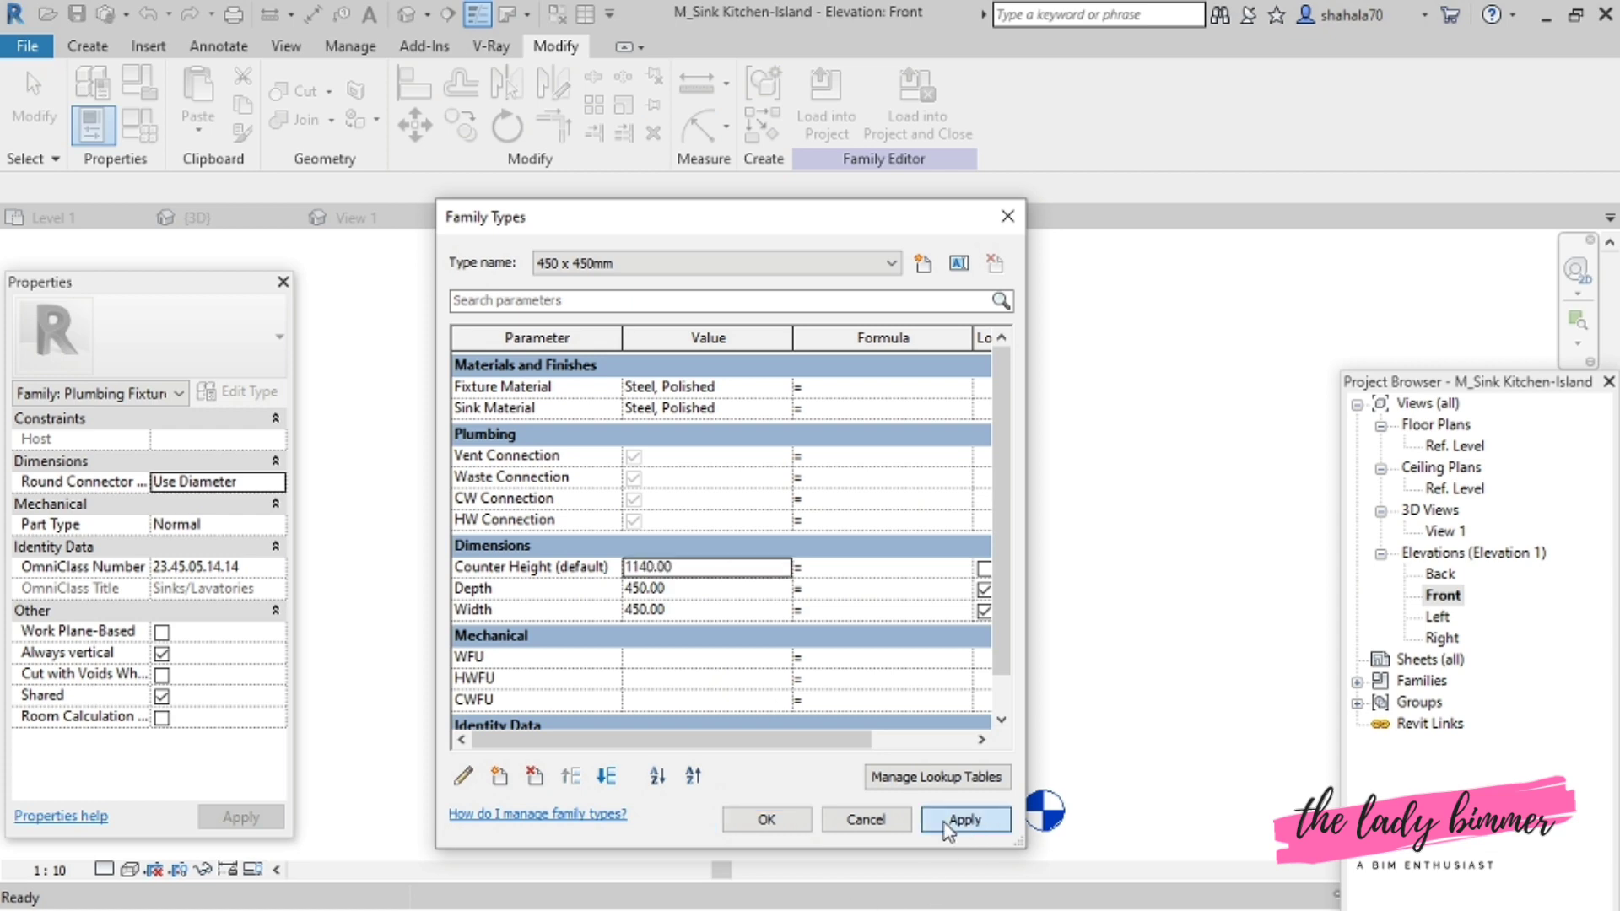
click(767, 820)
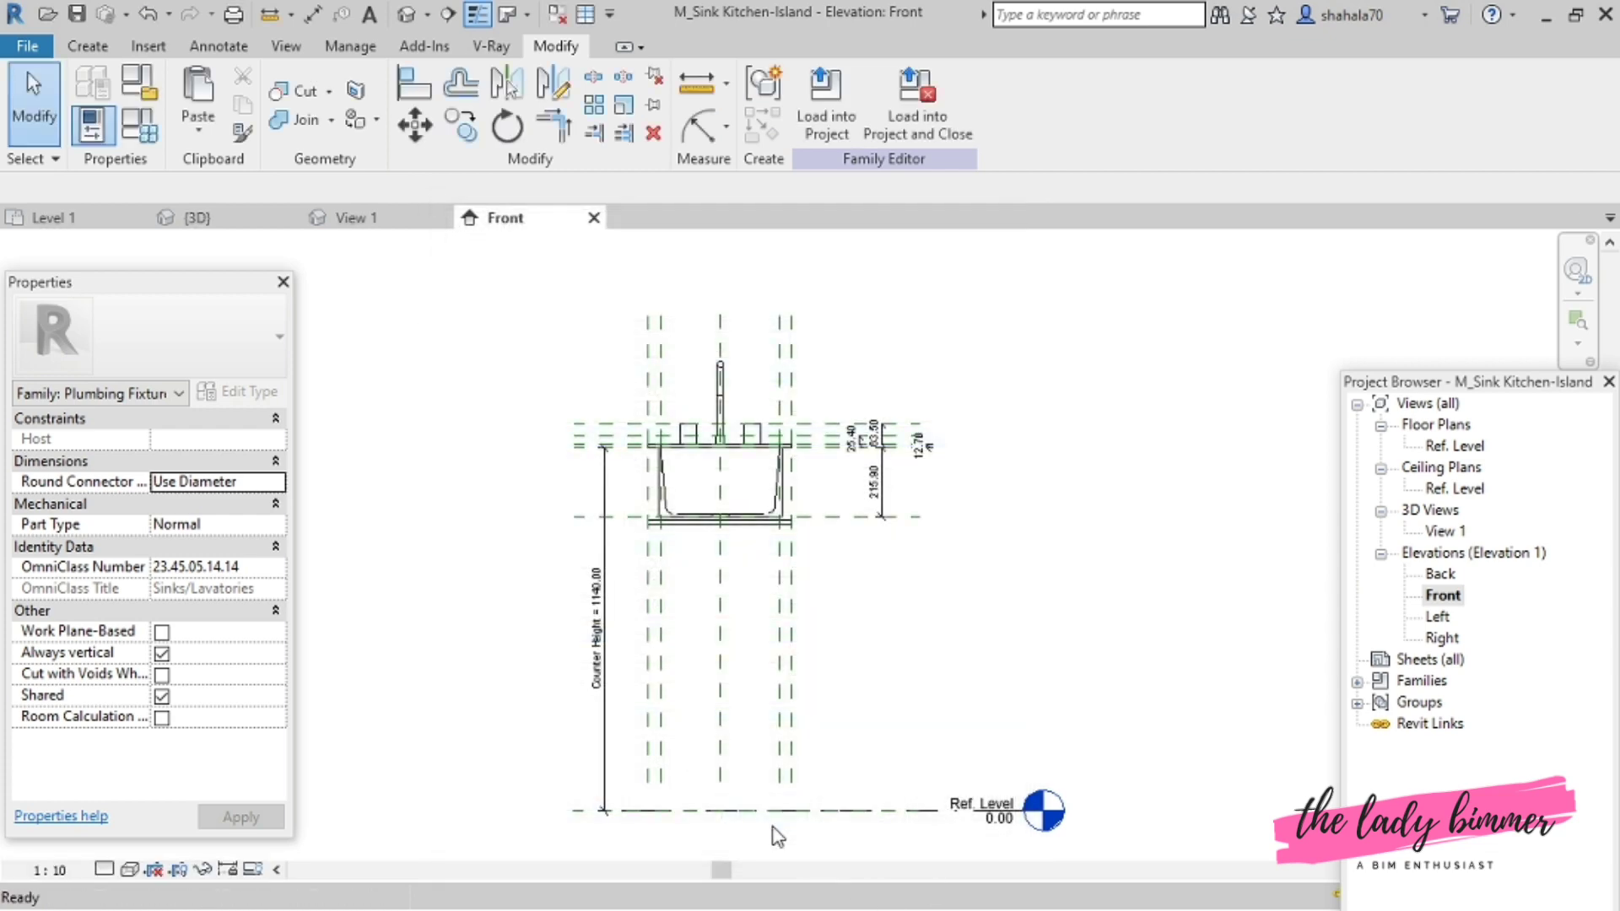
- Copy the sink's rim extrusion and paste the duplicate aligned to the same place
key(ctrl+Tab)
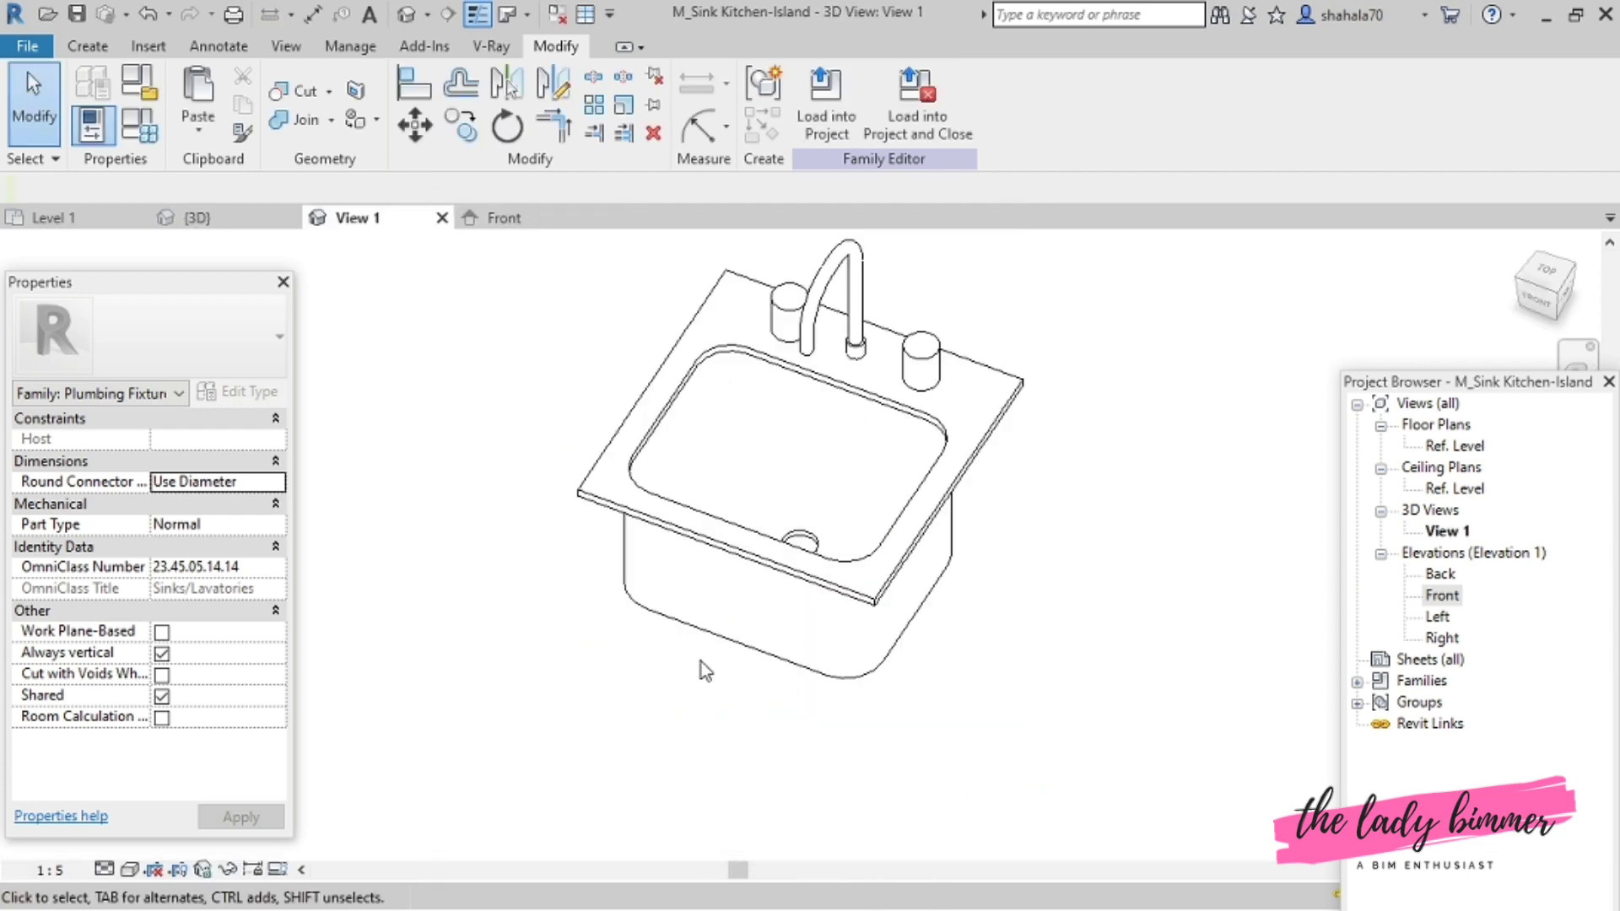
click(720, 324)
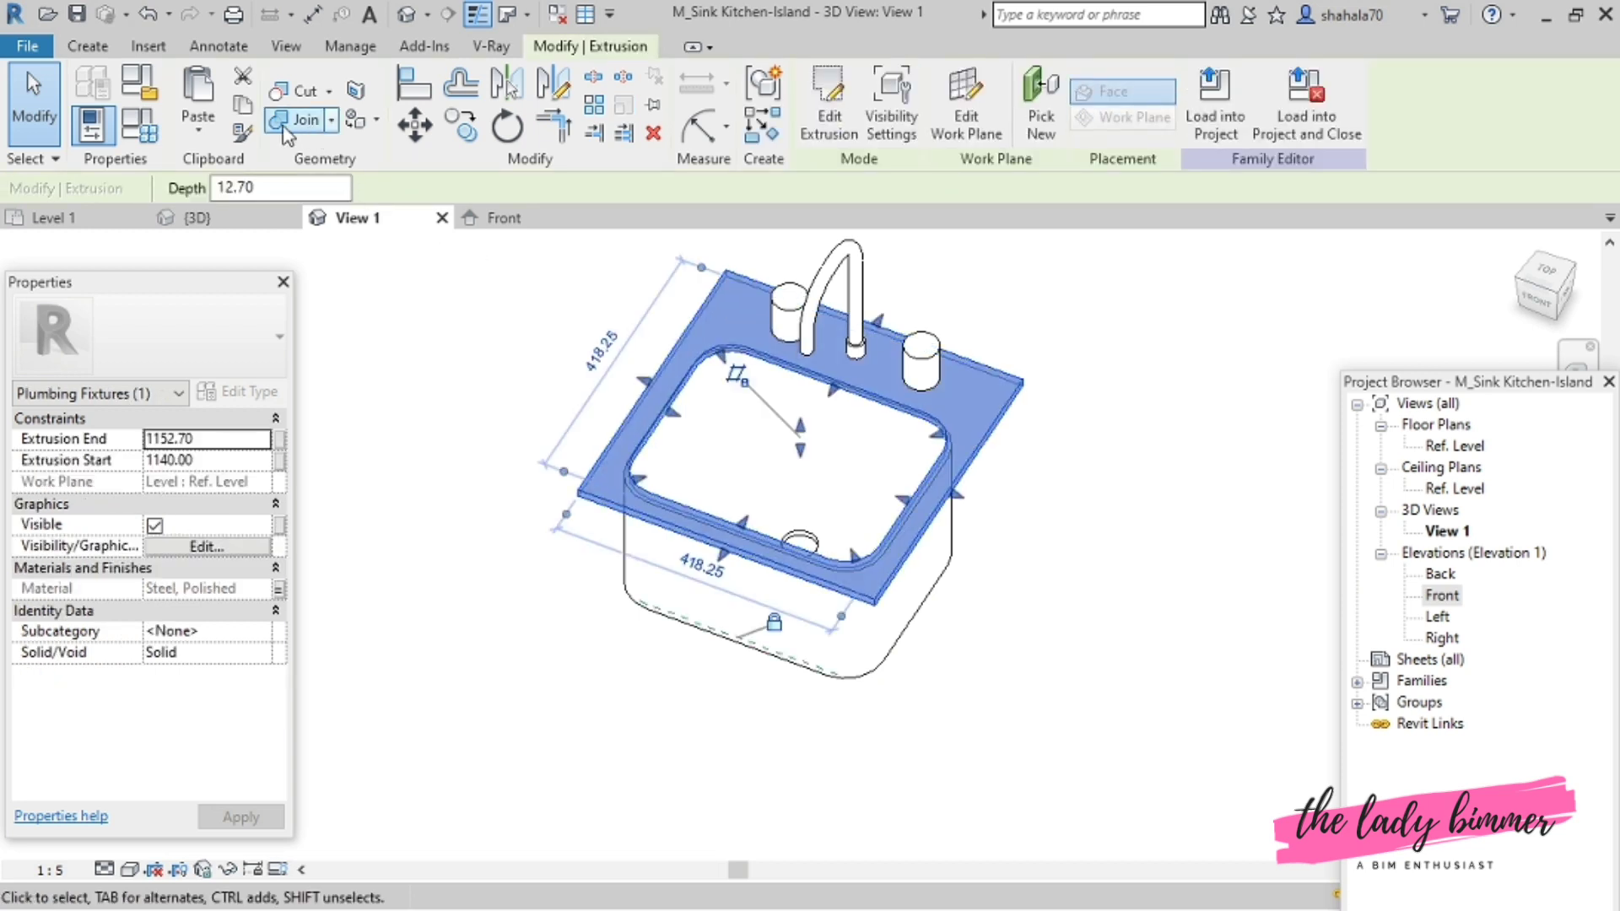
click(198, 127)
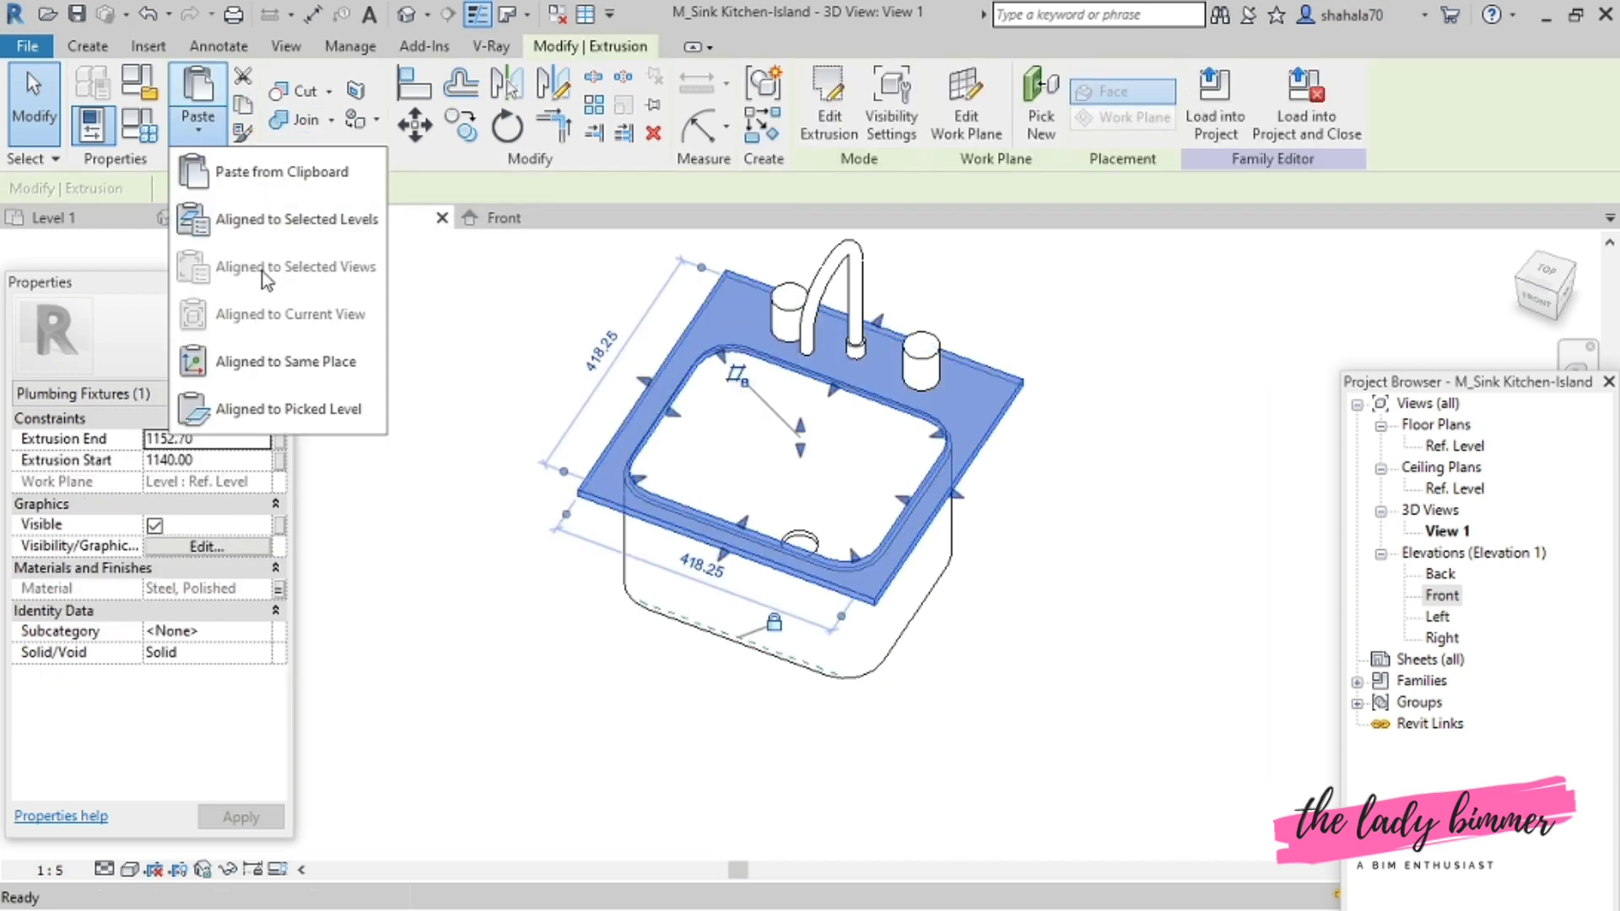
click(292, 363)
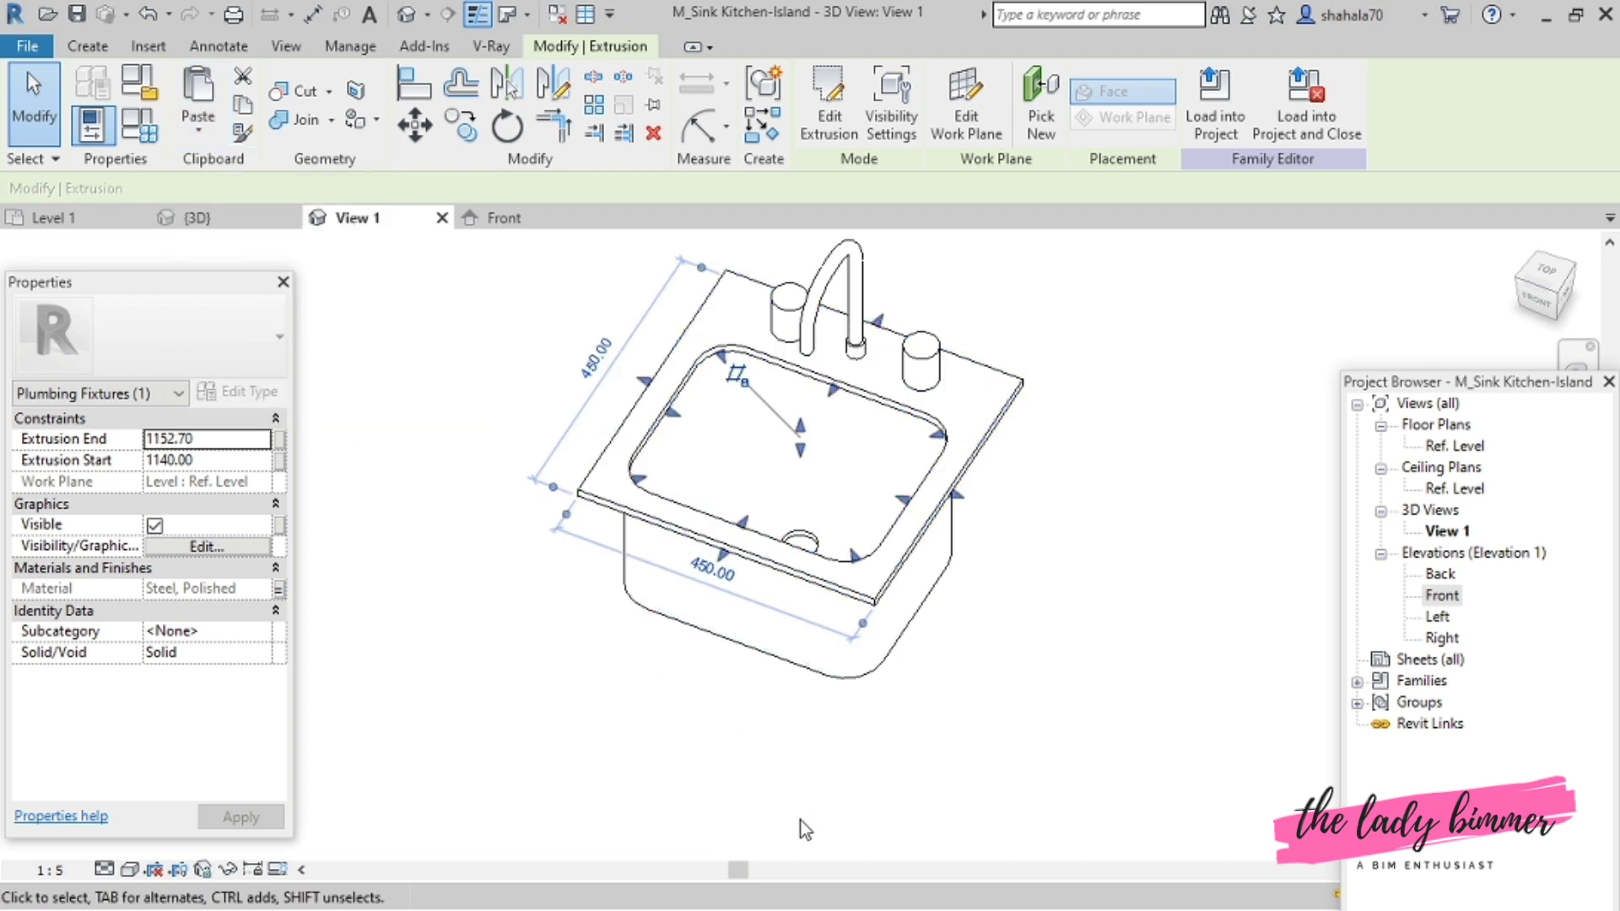
- Edit the pasted extrusion's sketch in the Ref. Level plan and delete its outer rectangular loop
click(829, 114)
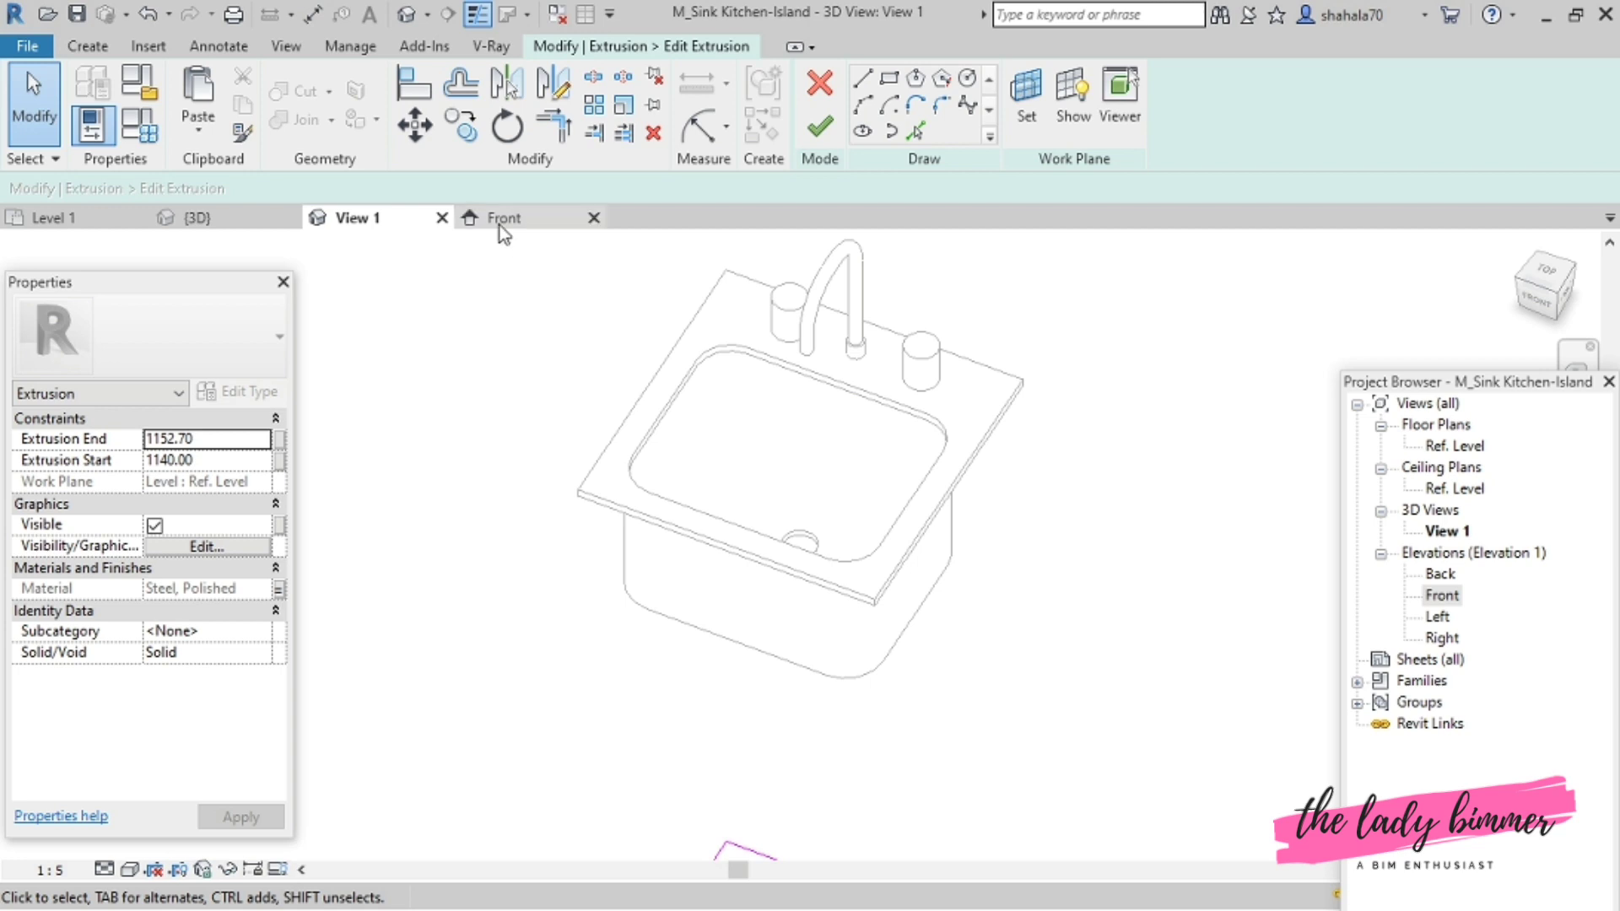
double_click(1445, 448)
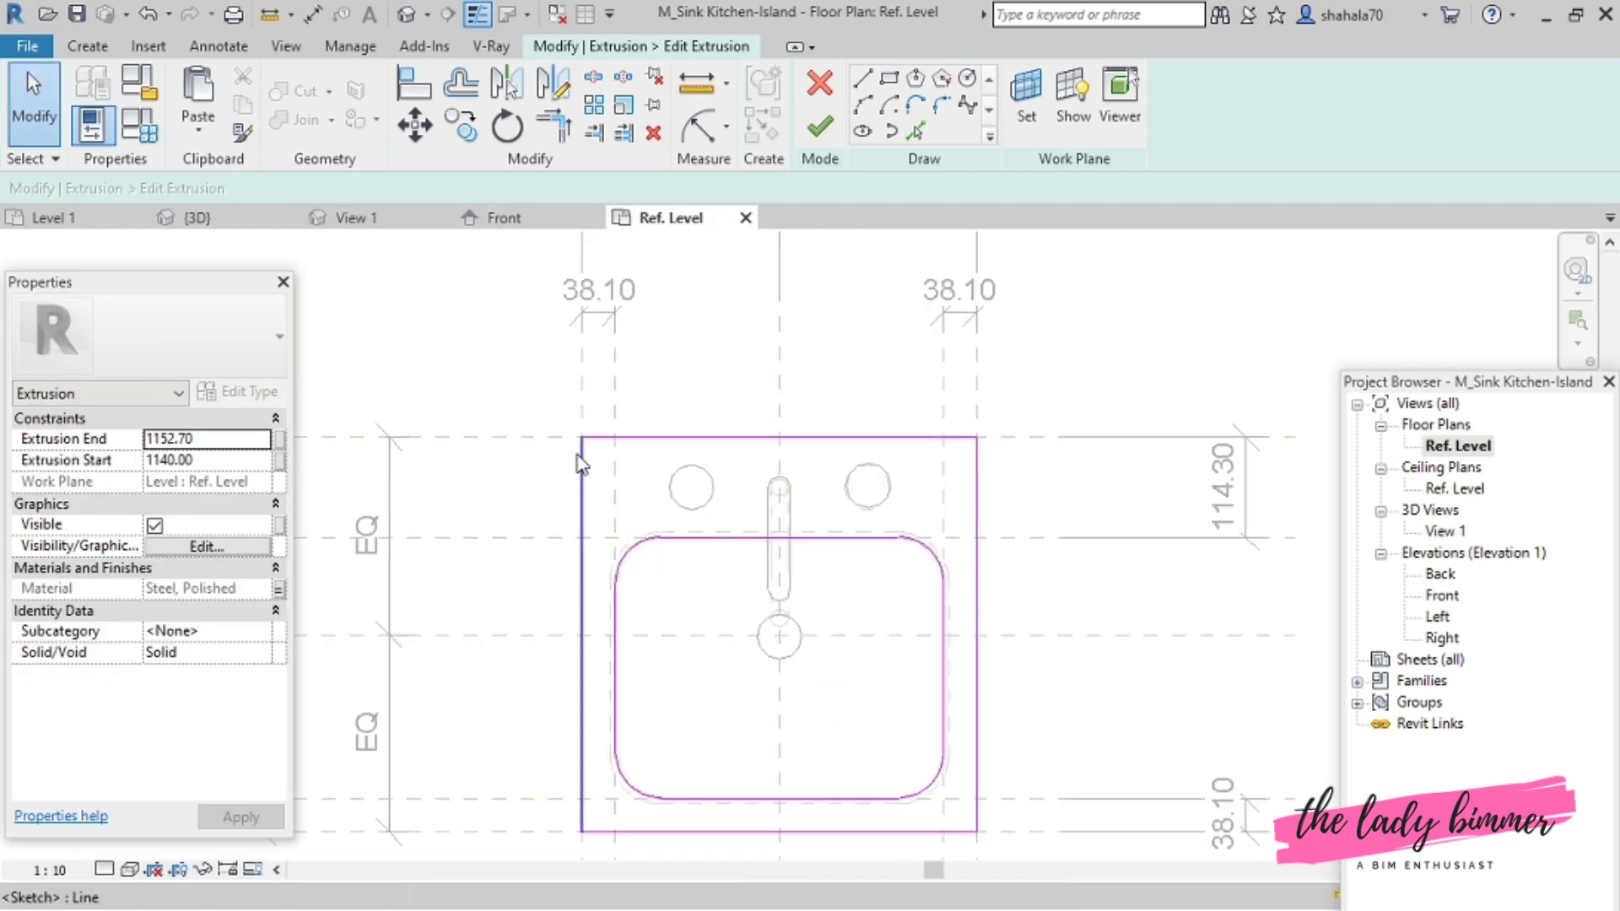
key(Tab)
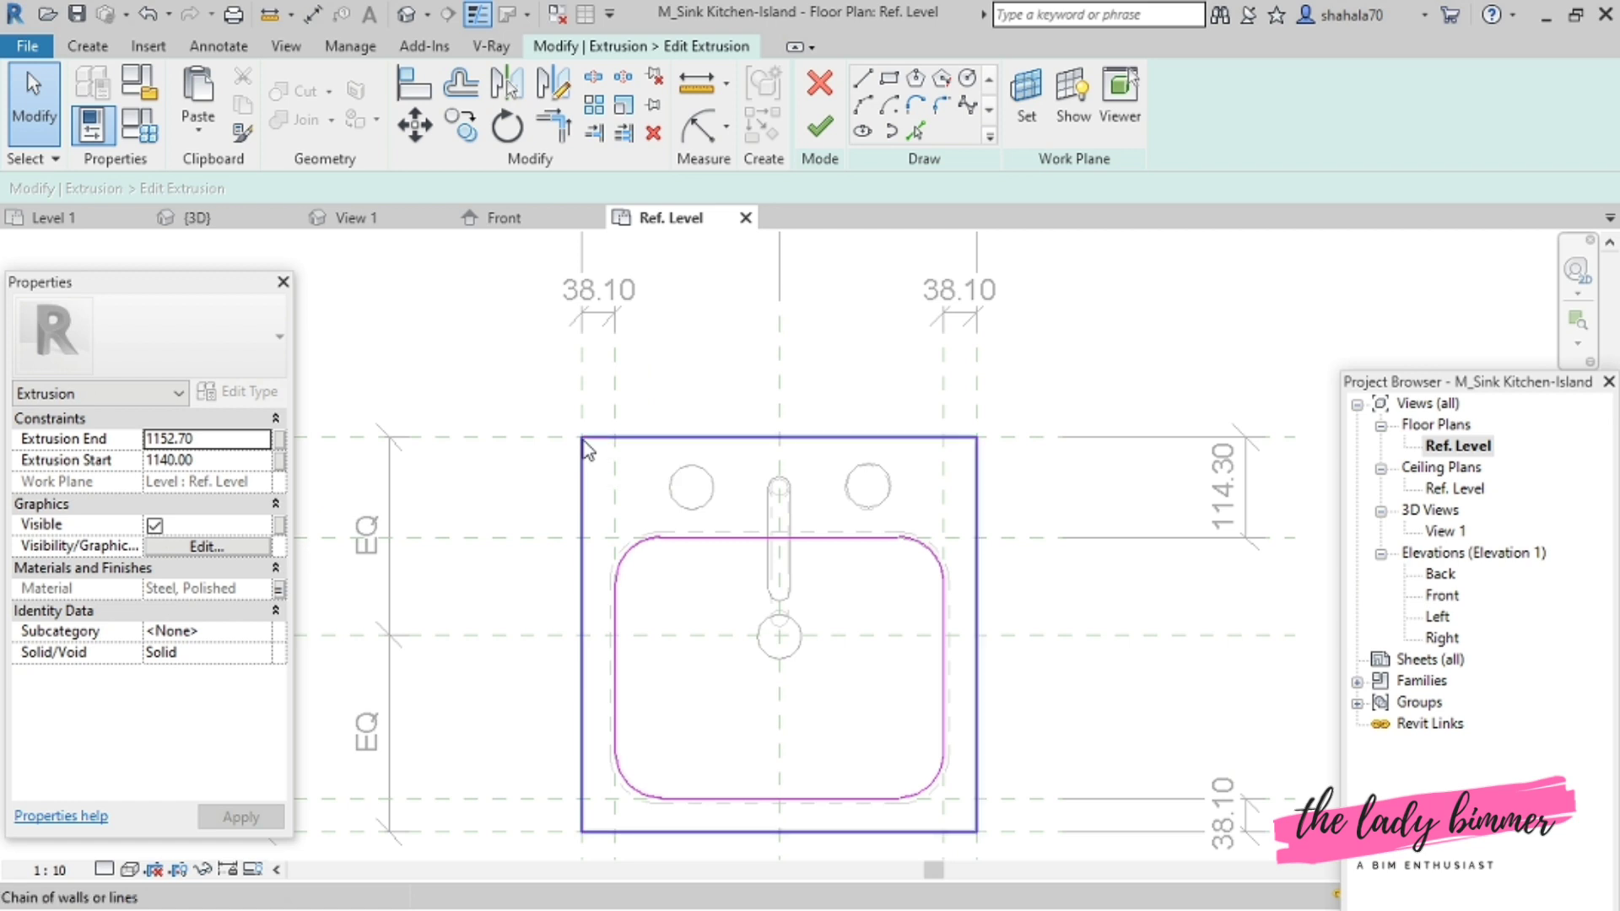
click(588, 449)
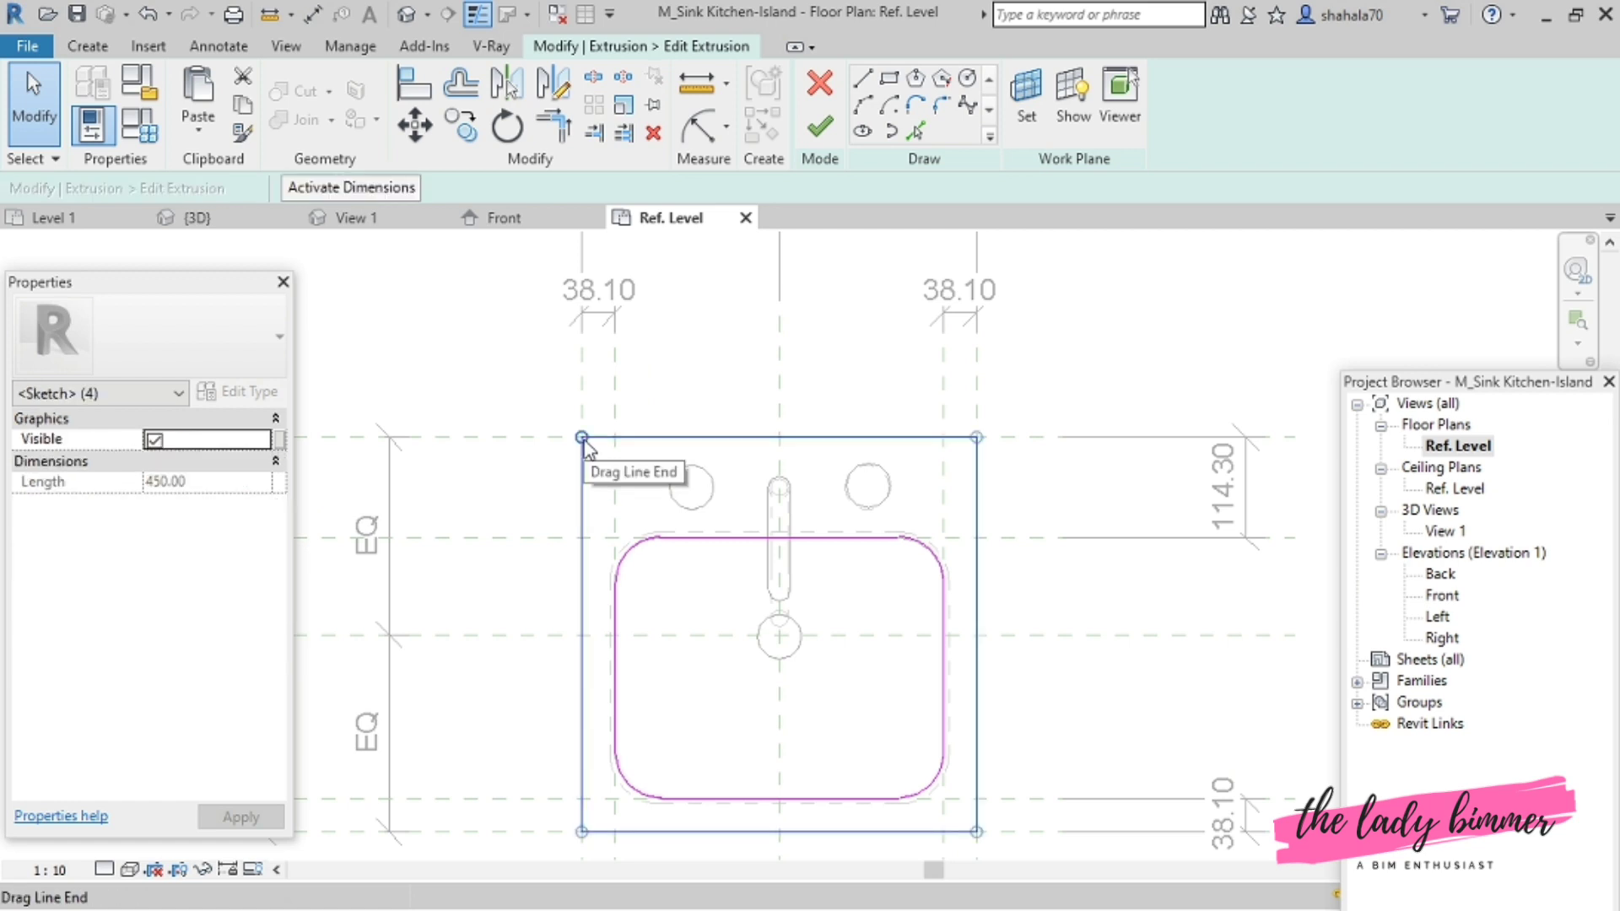
key(Escape)
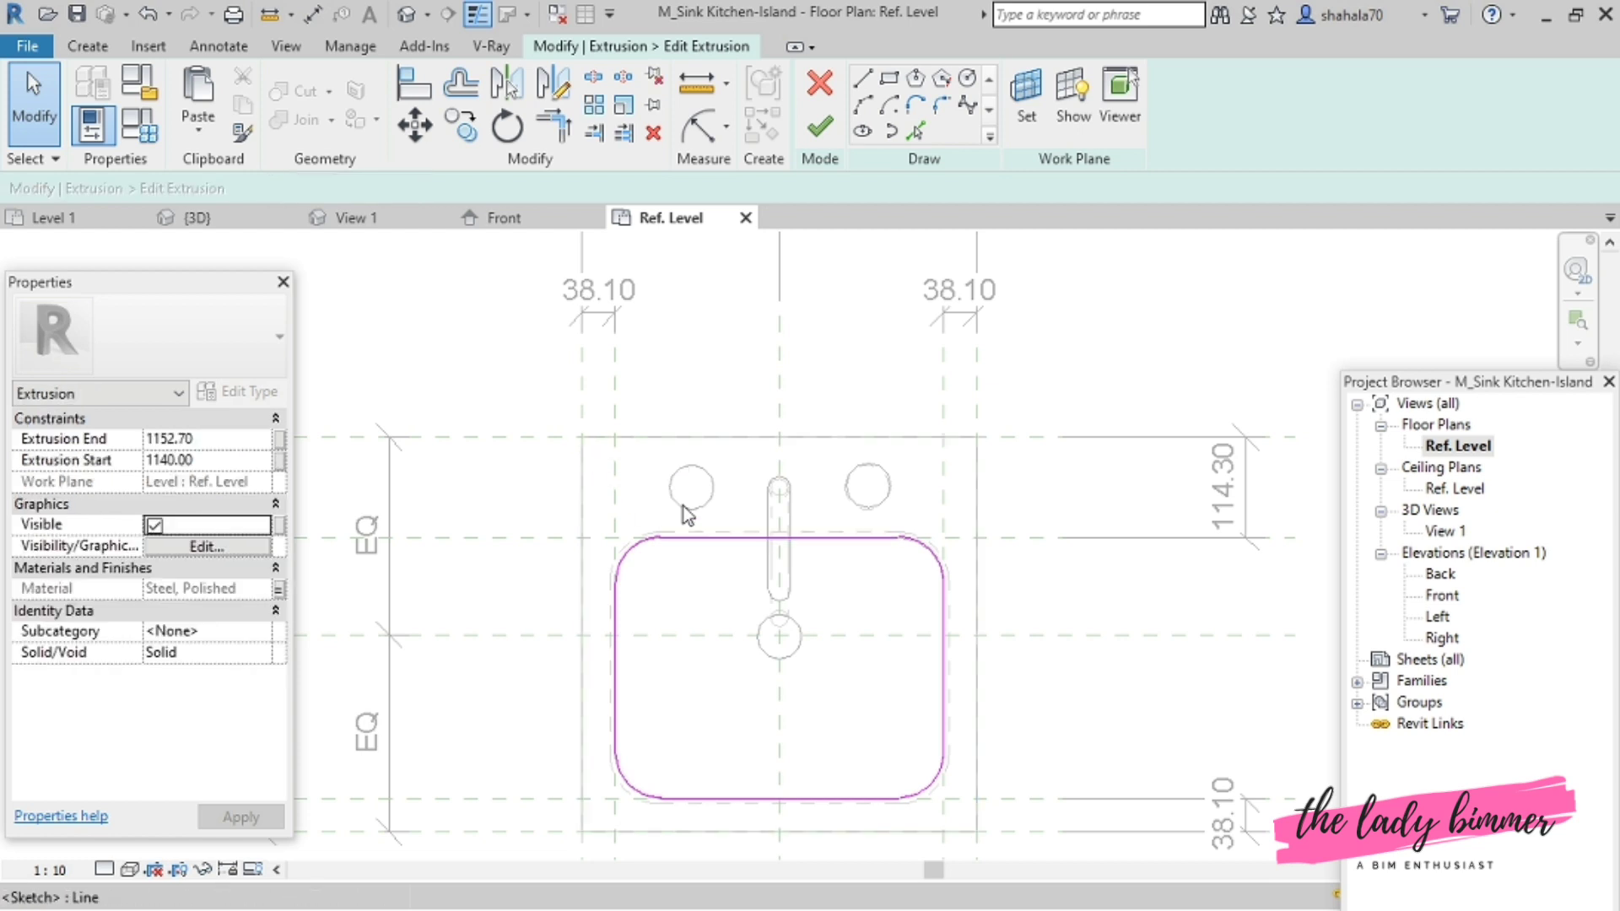
- Measure the gap between the sketch's rounded basin outline and the dashed outer edge of the bowl
click(462, 84)
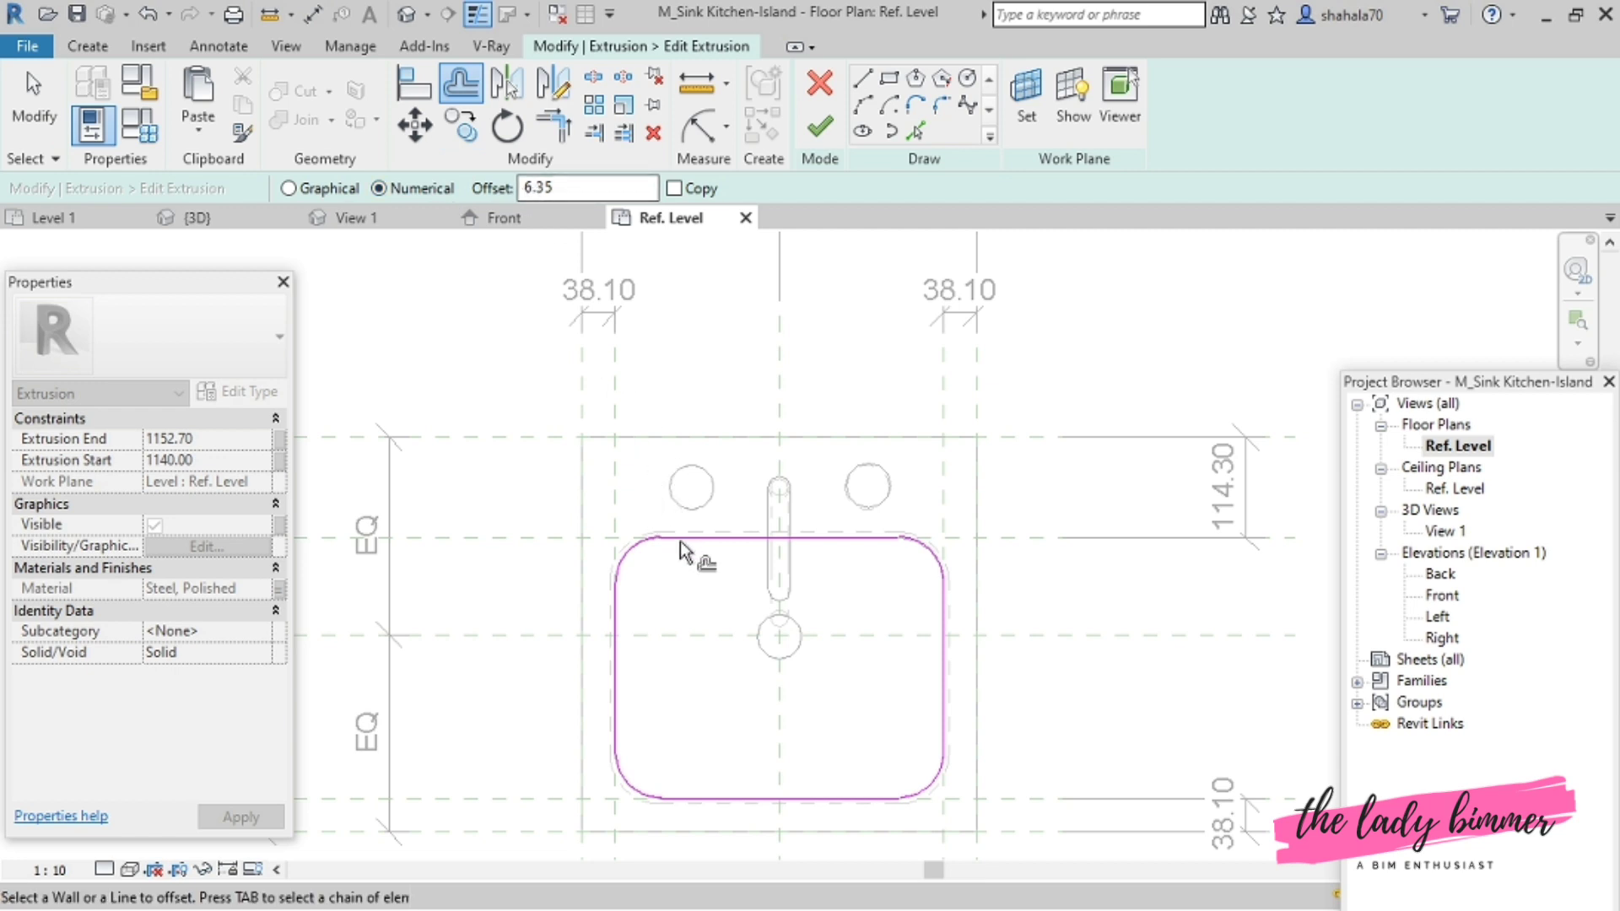
scroll(675, 540, up, 5)
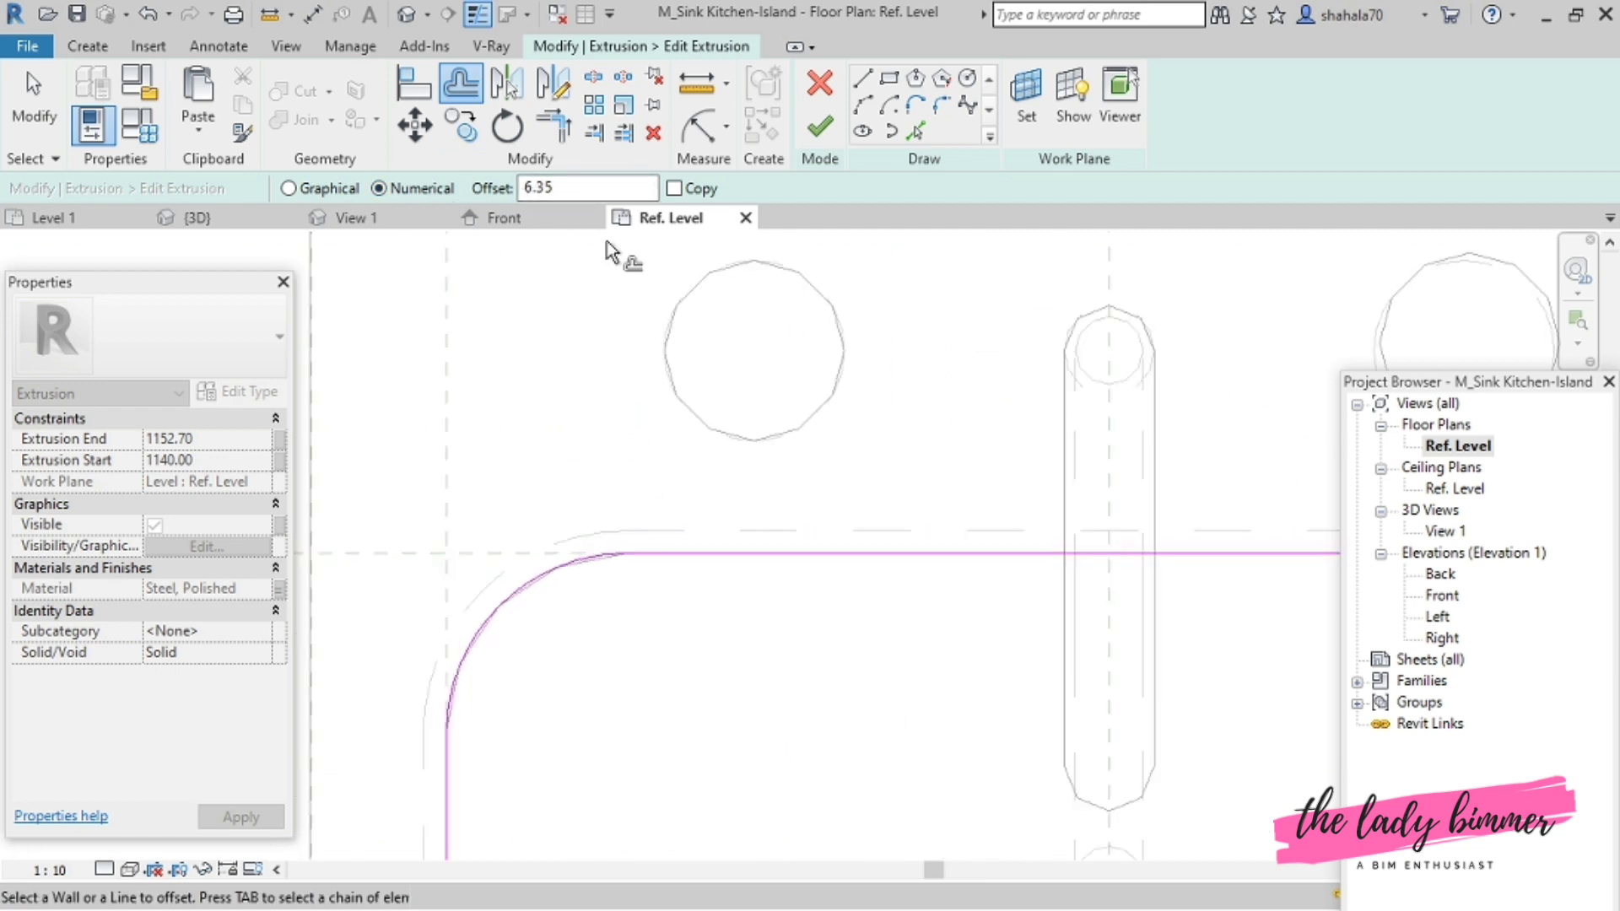
click(270, 14)
click(731, 554)
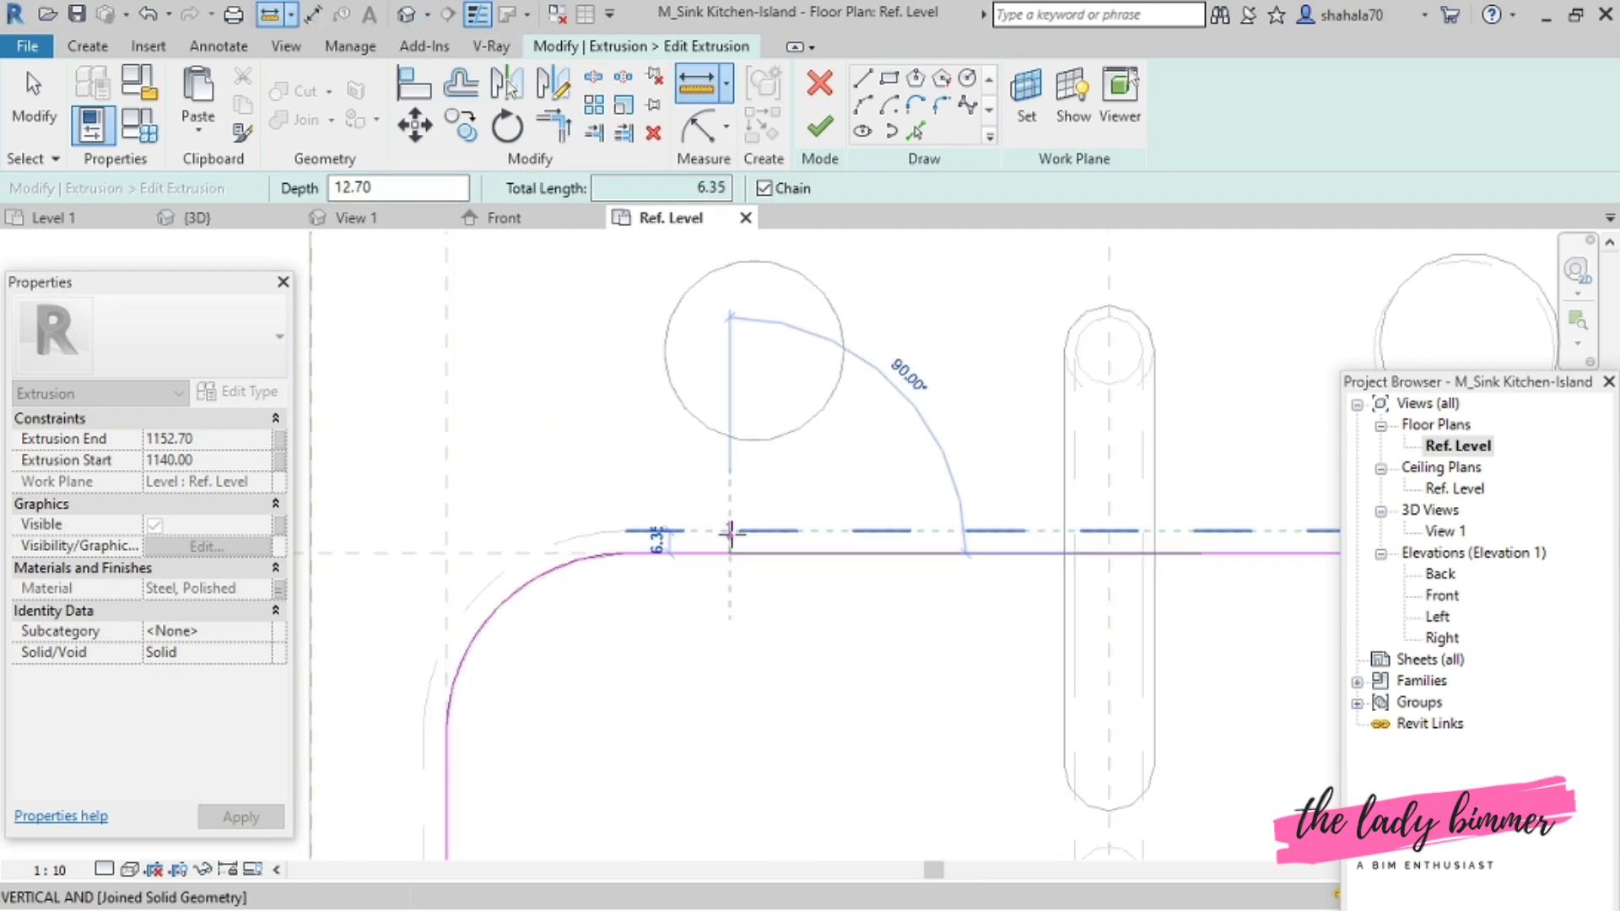
key(Escape)
key(Escape)
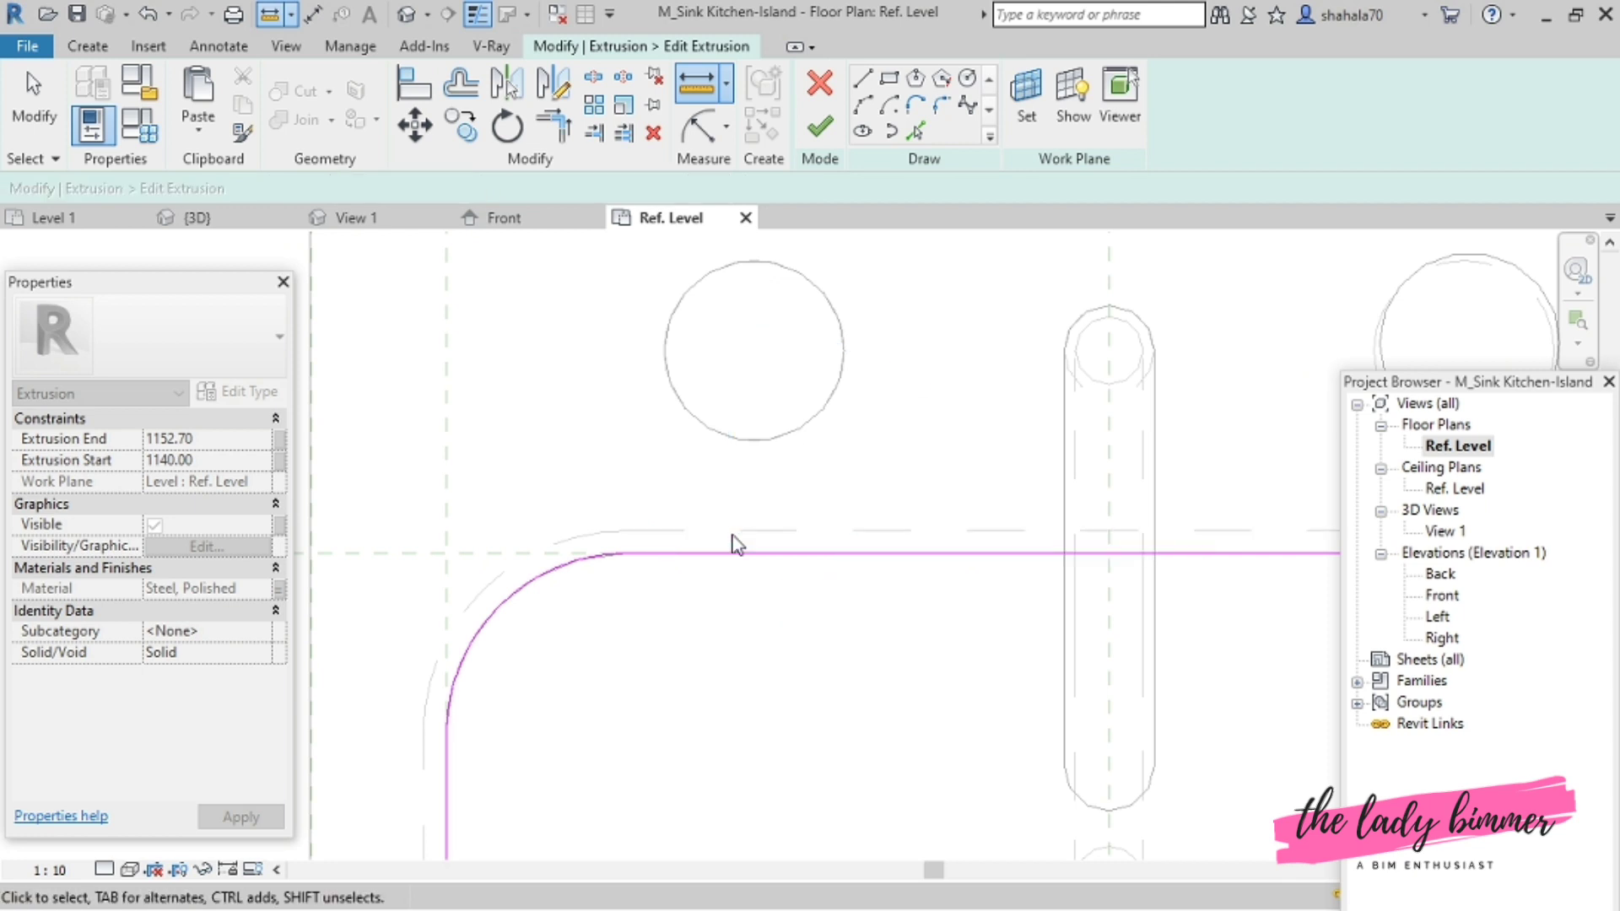
scroll(608, 466, down, 4)
scroll(629, 527, up, 1)
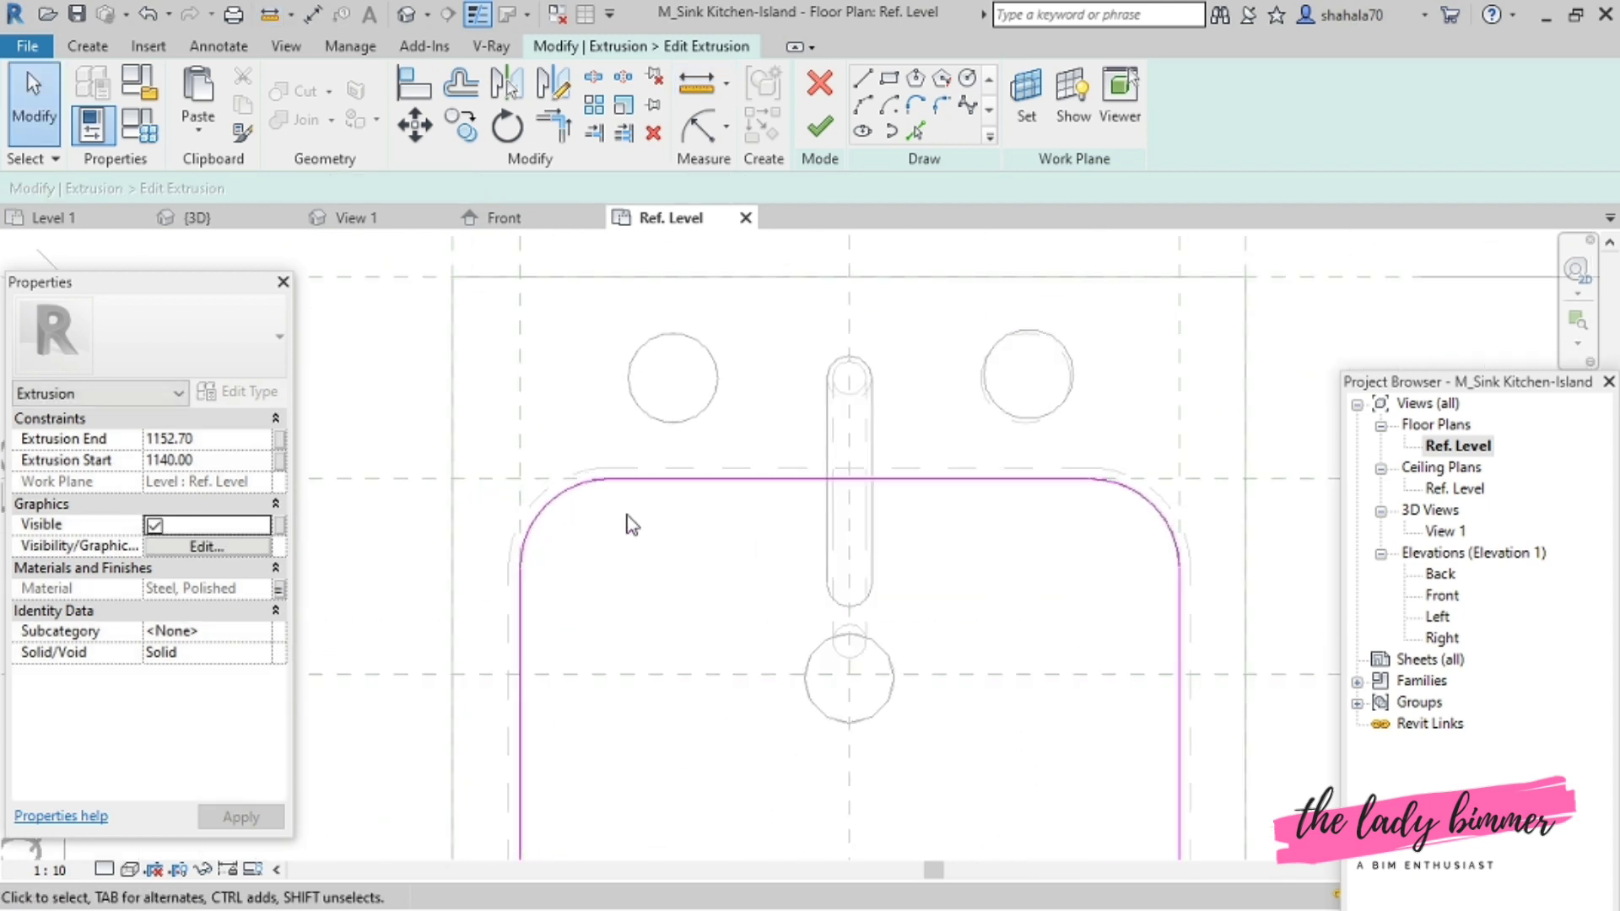
scroll(625, 529, down, 2)
scroll(635, 585, up, 3)
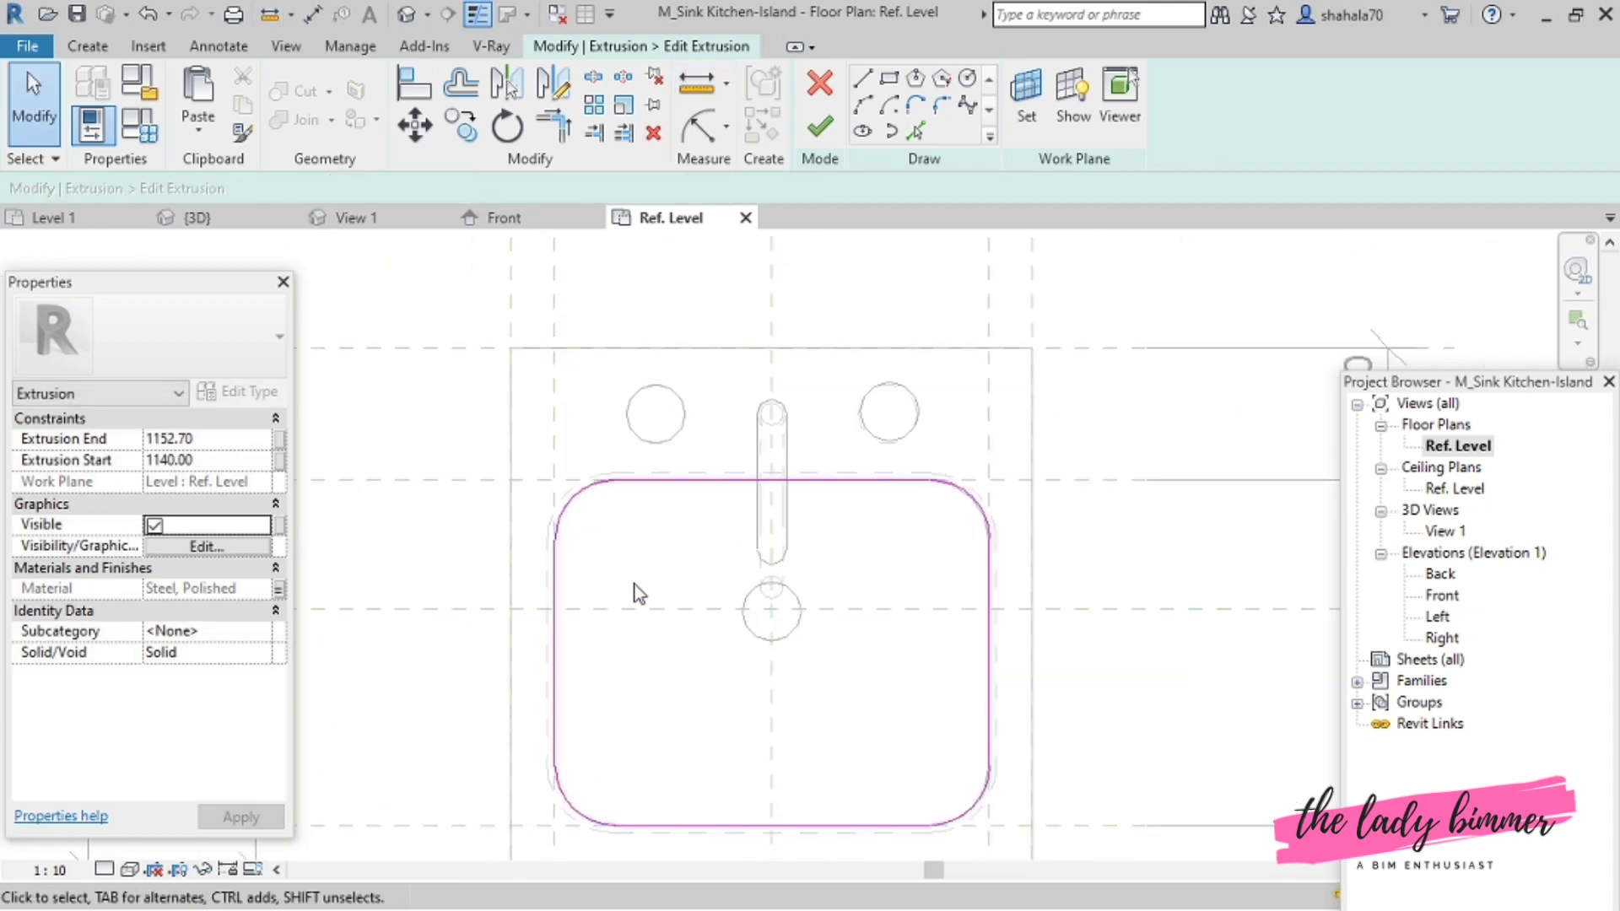
- Offset the whole rounded basin outline outward by 6.35 without keeping a copy
click(461, 84)
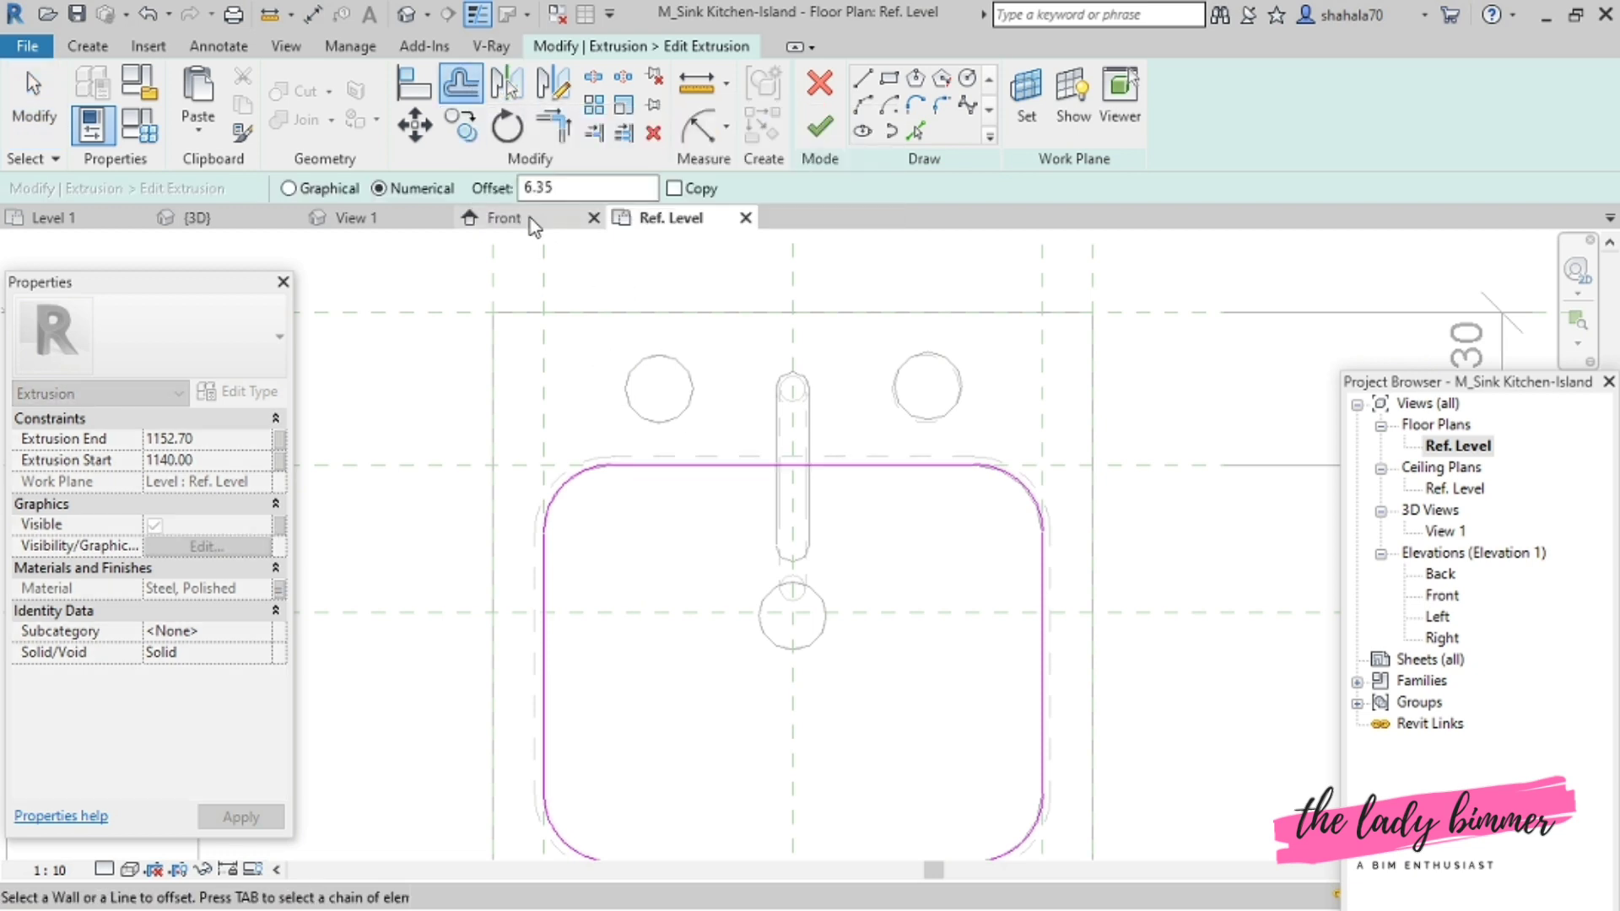
drag(566, 189, 527, 187)
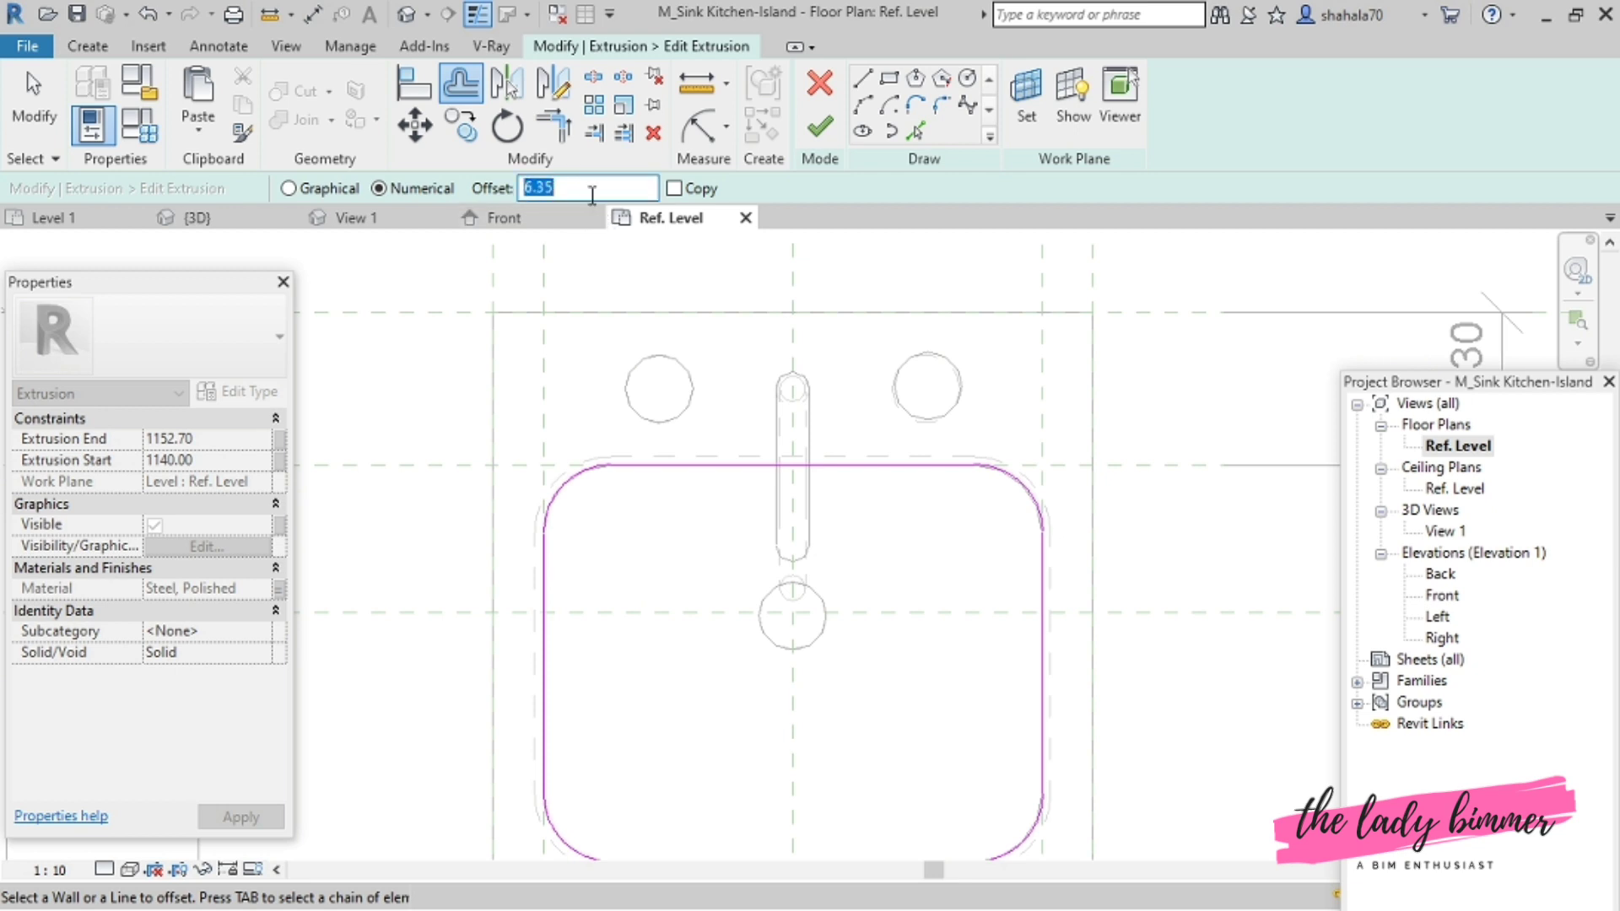
click(642, 191)
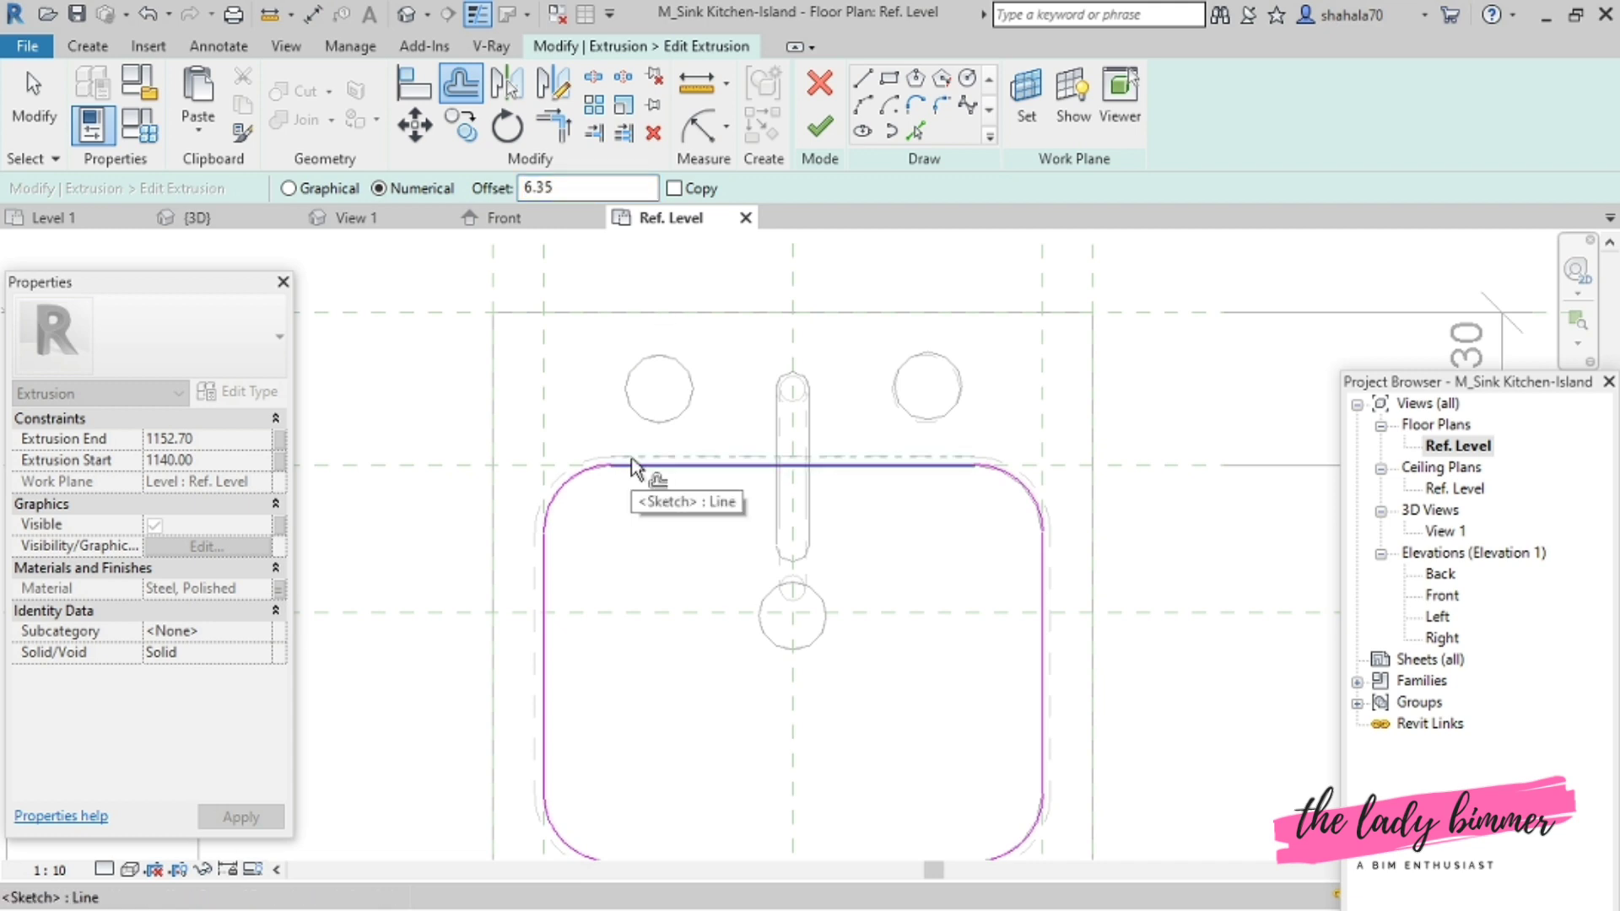
key(Tab)
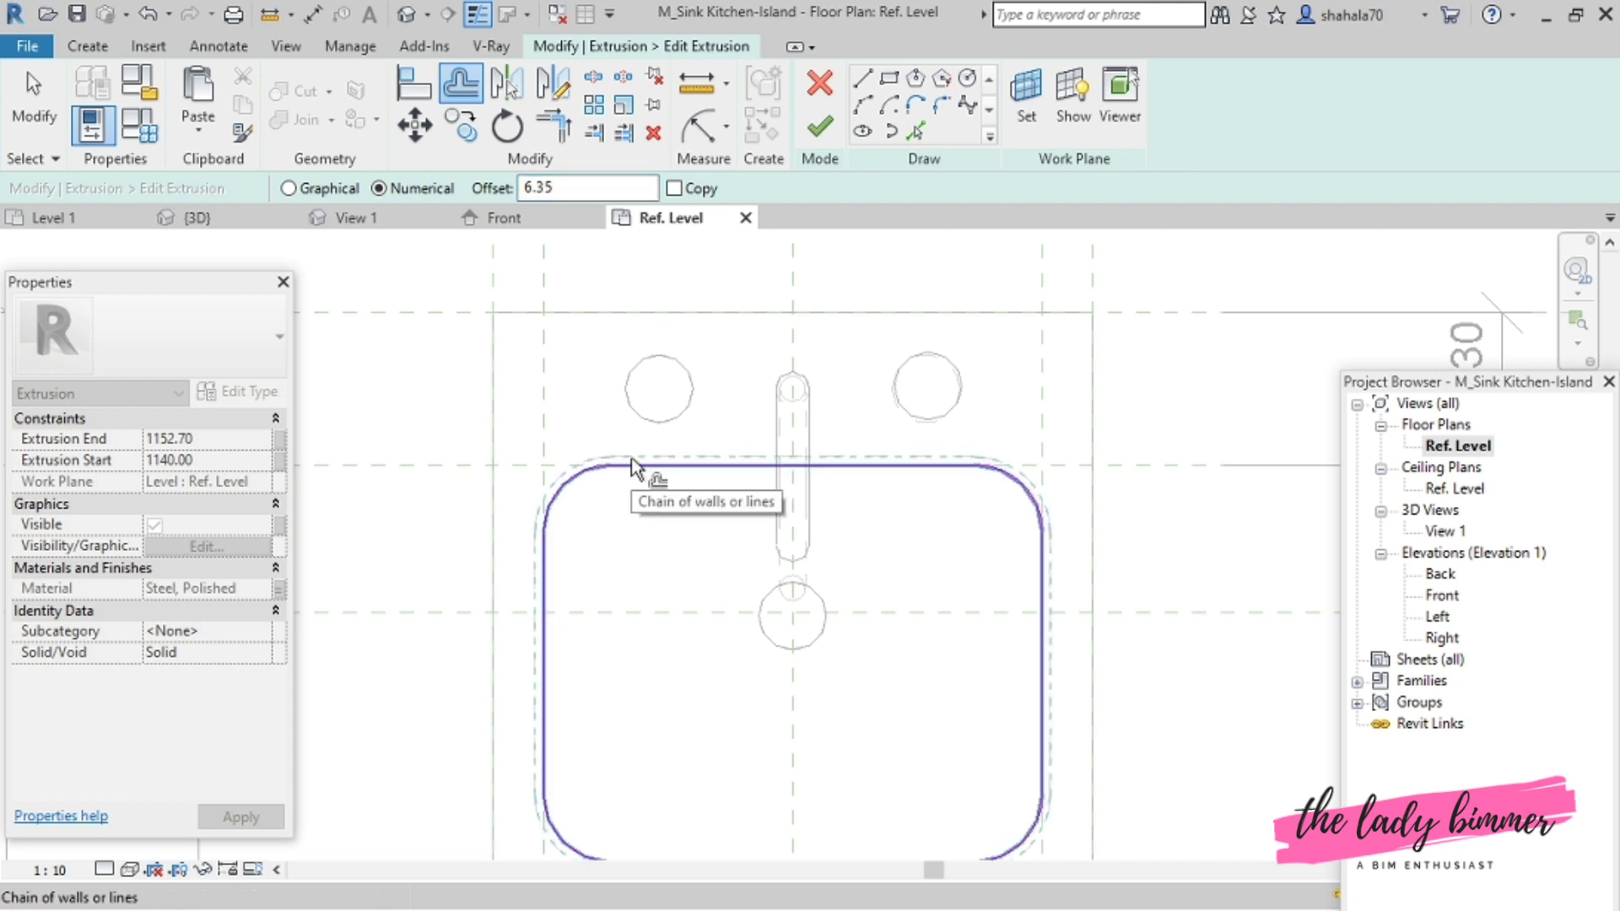
click(631, 466)
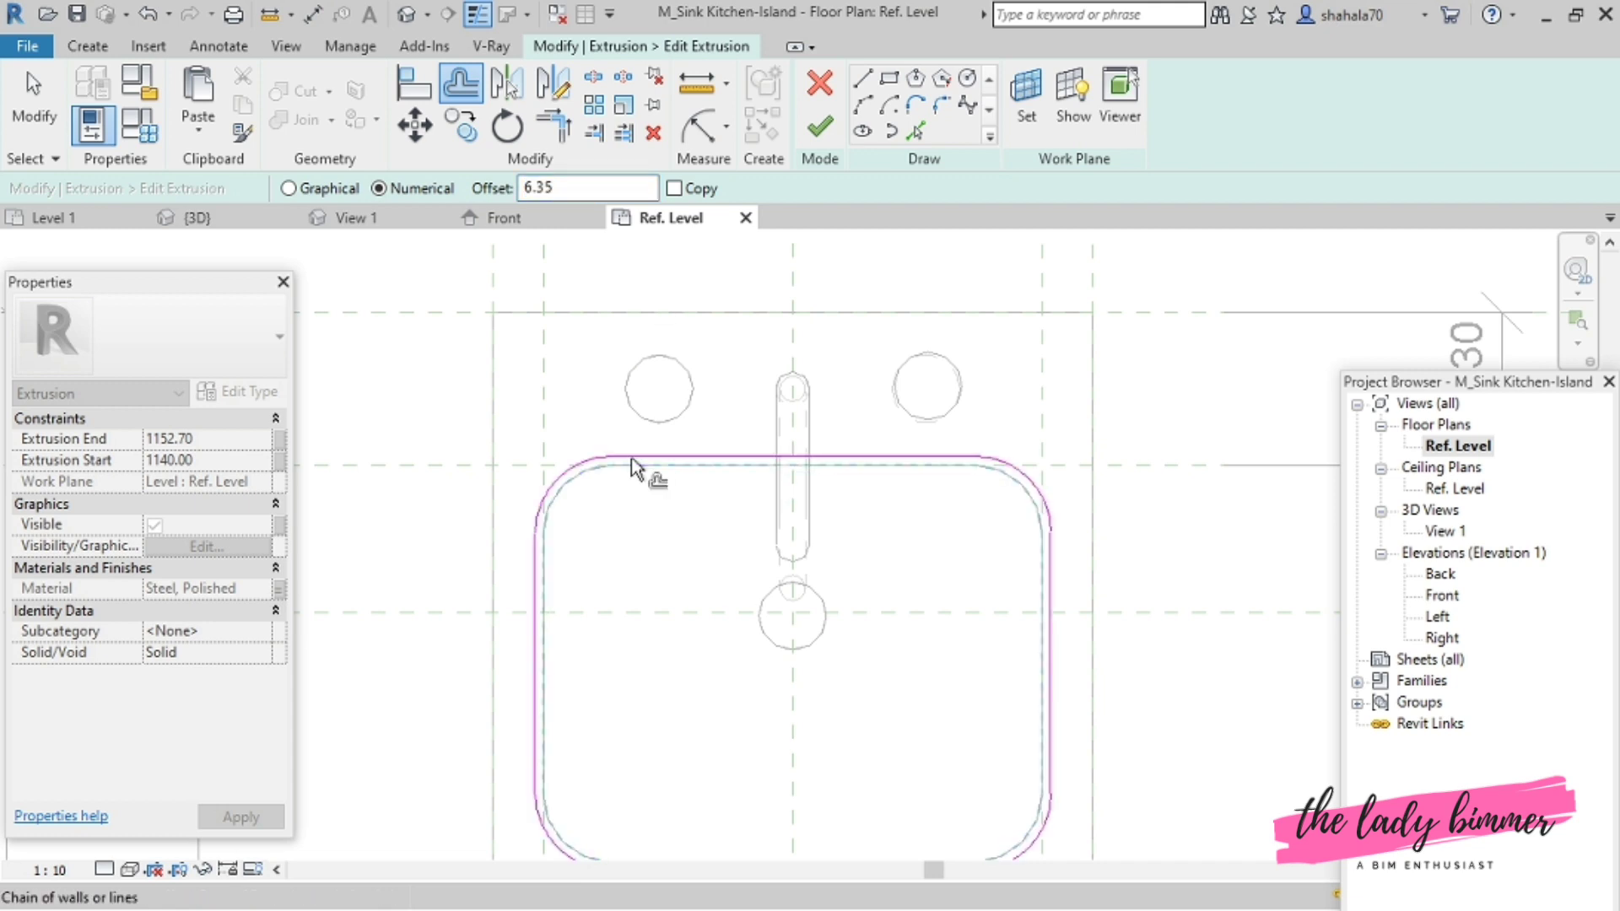
- Finish the extrusion sketch and change the extrusion from solid to void
click(820, 137)
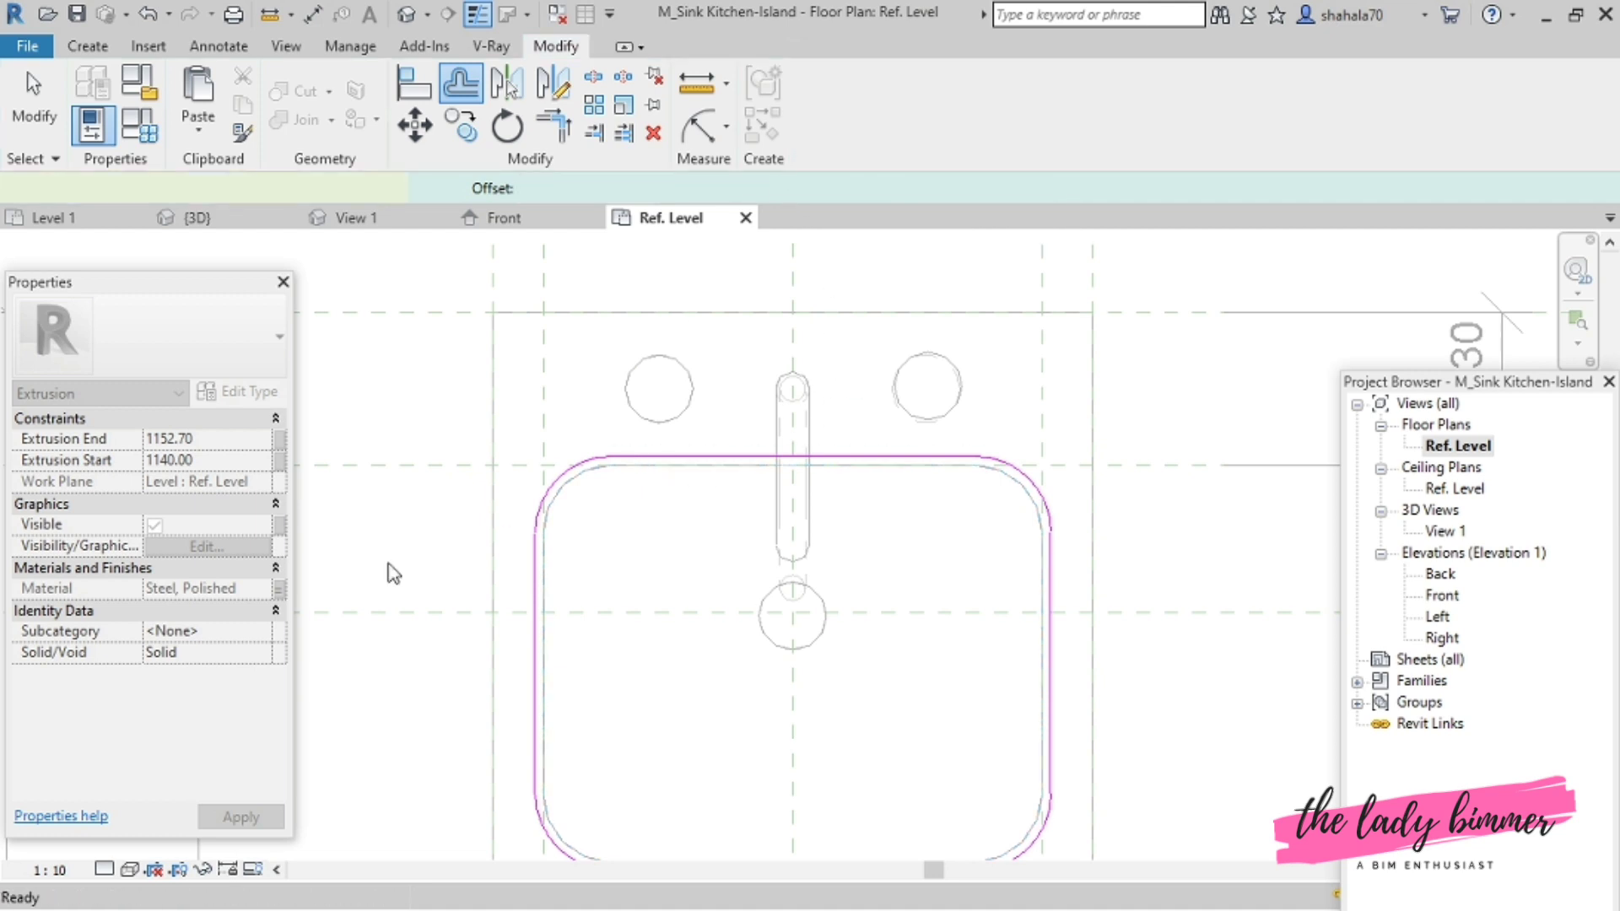
click(260, 654)
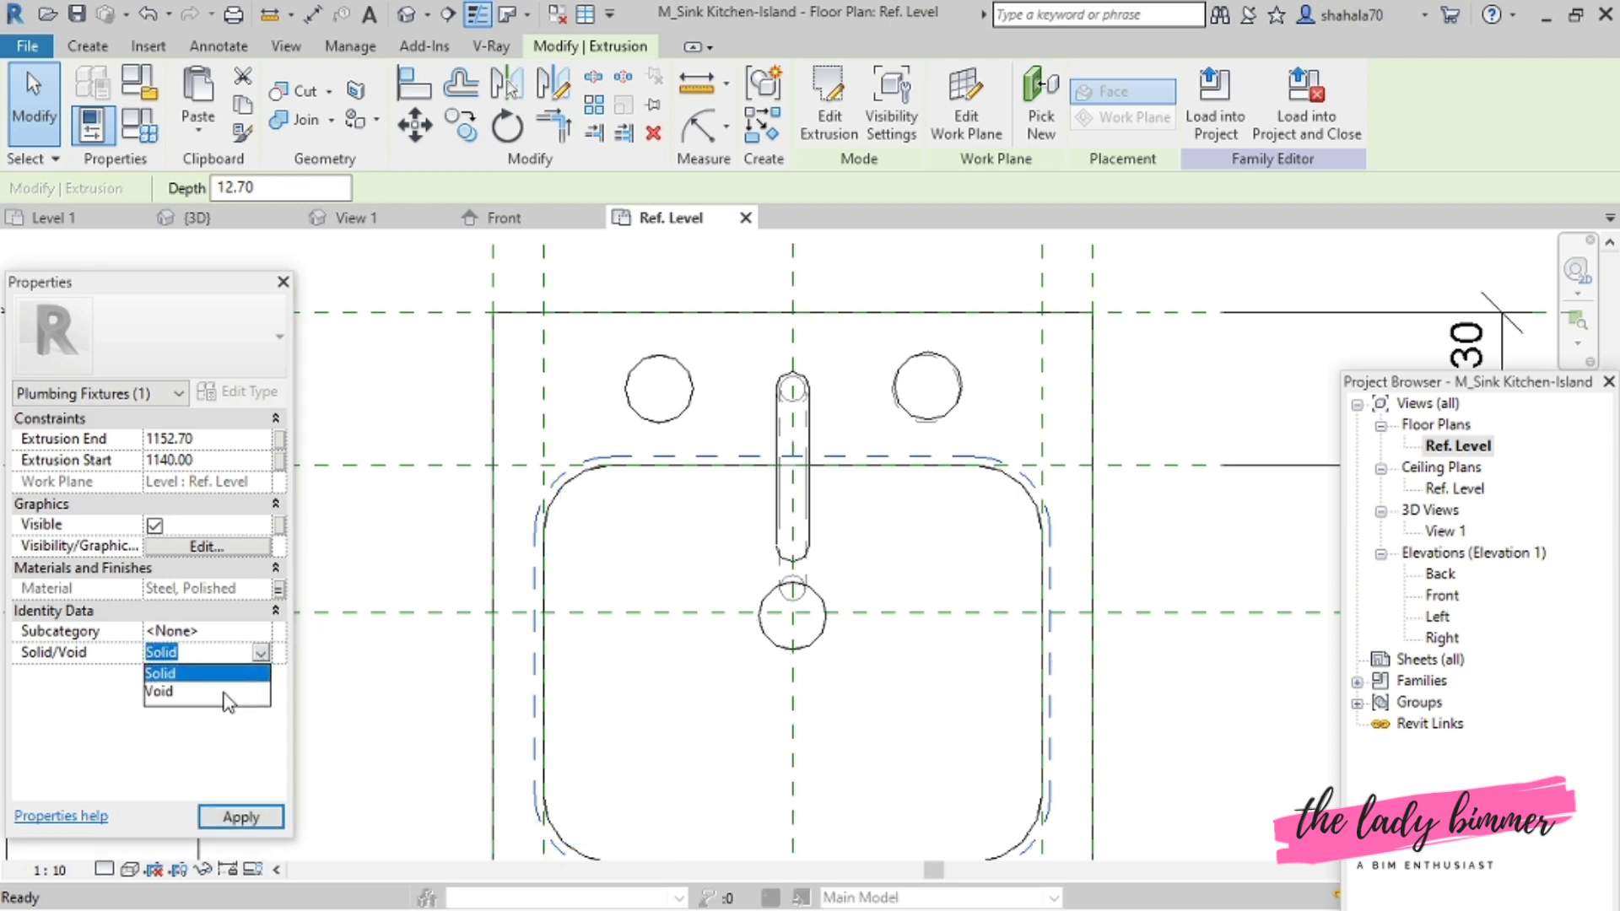
click(160, 692)
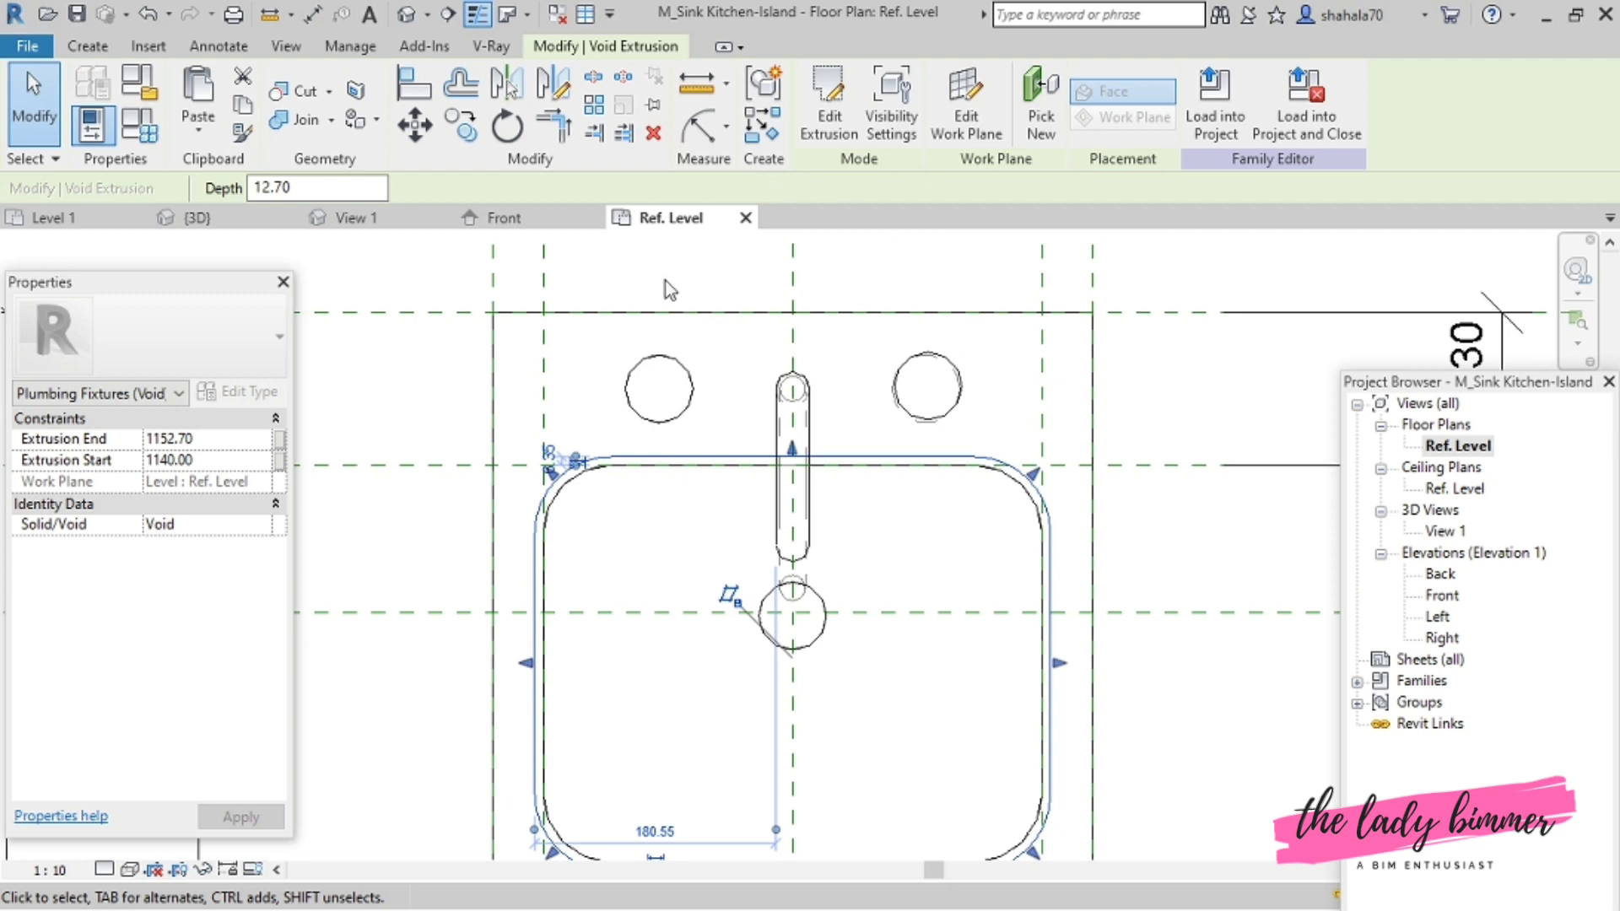
- In the Front elevation, stretch the void from 924.10 at the bowl's bottom to 1178.10 above the rim, locking both ends to reference planes
click(504, 218)
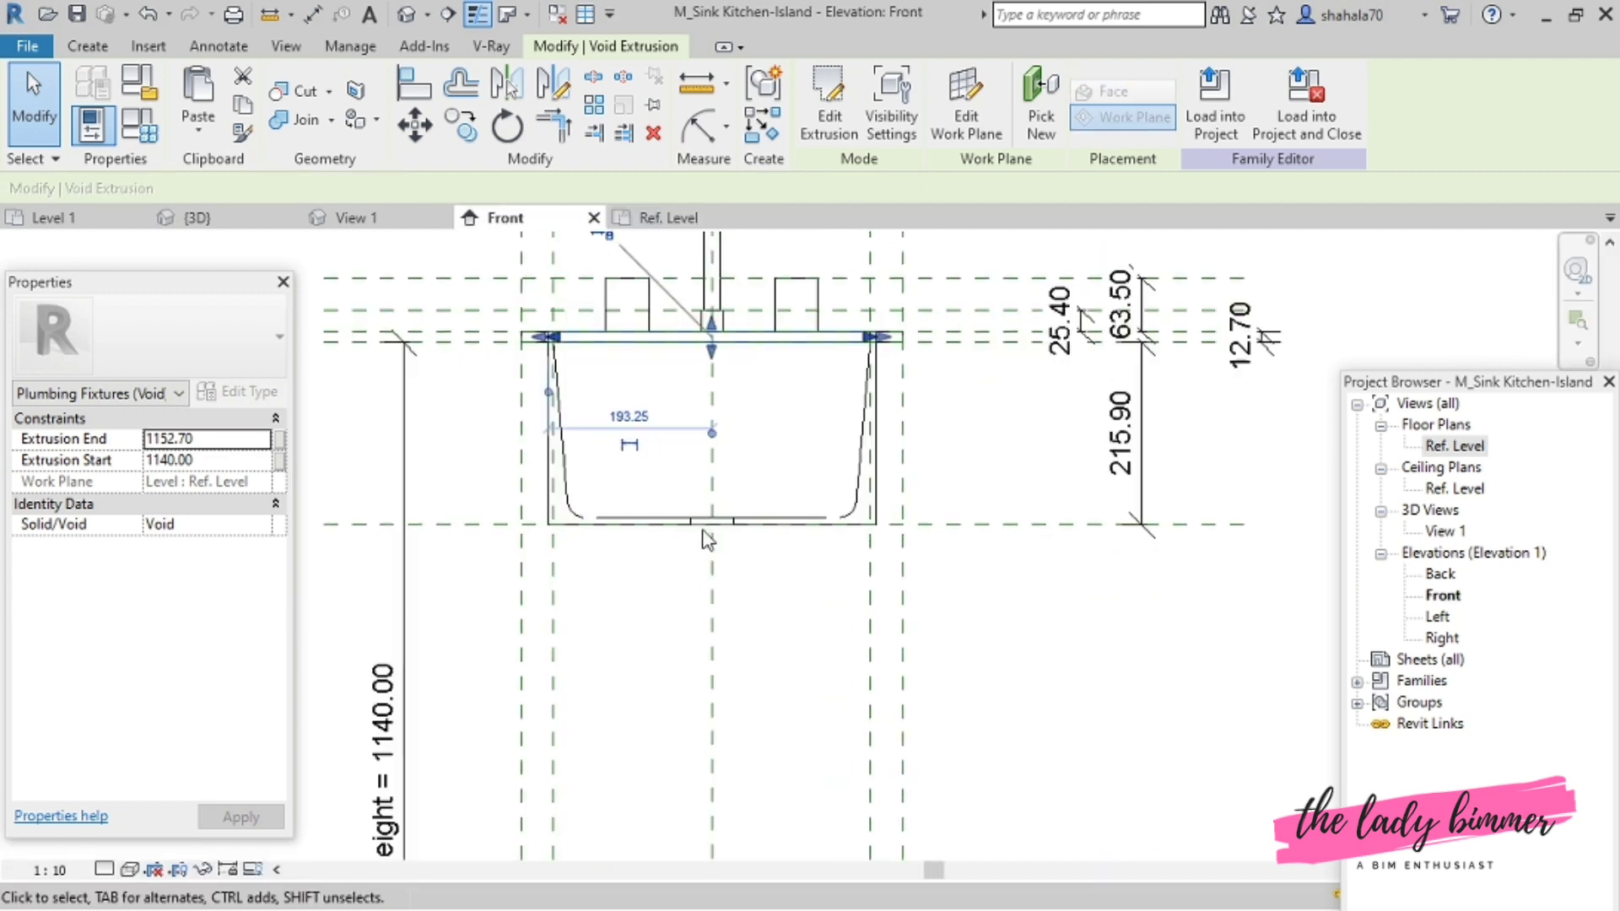
scroll(707, 540, up, 1)
drag(709, 523, 715, 573)
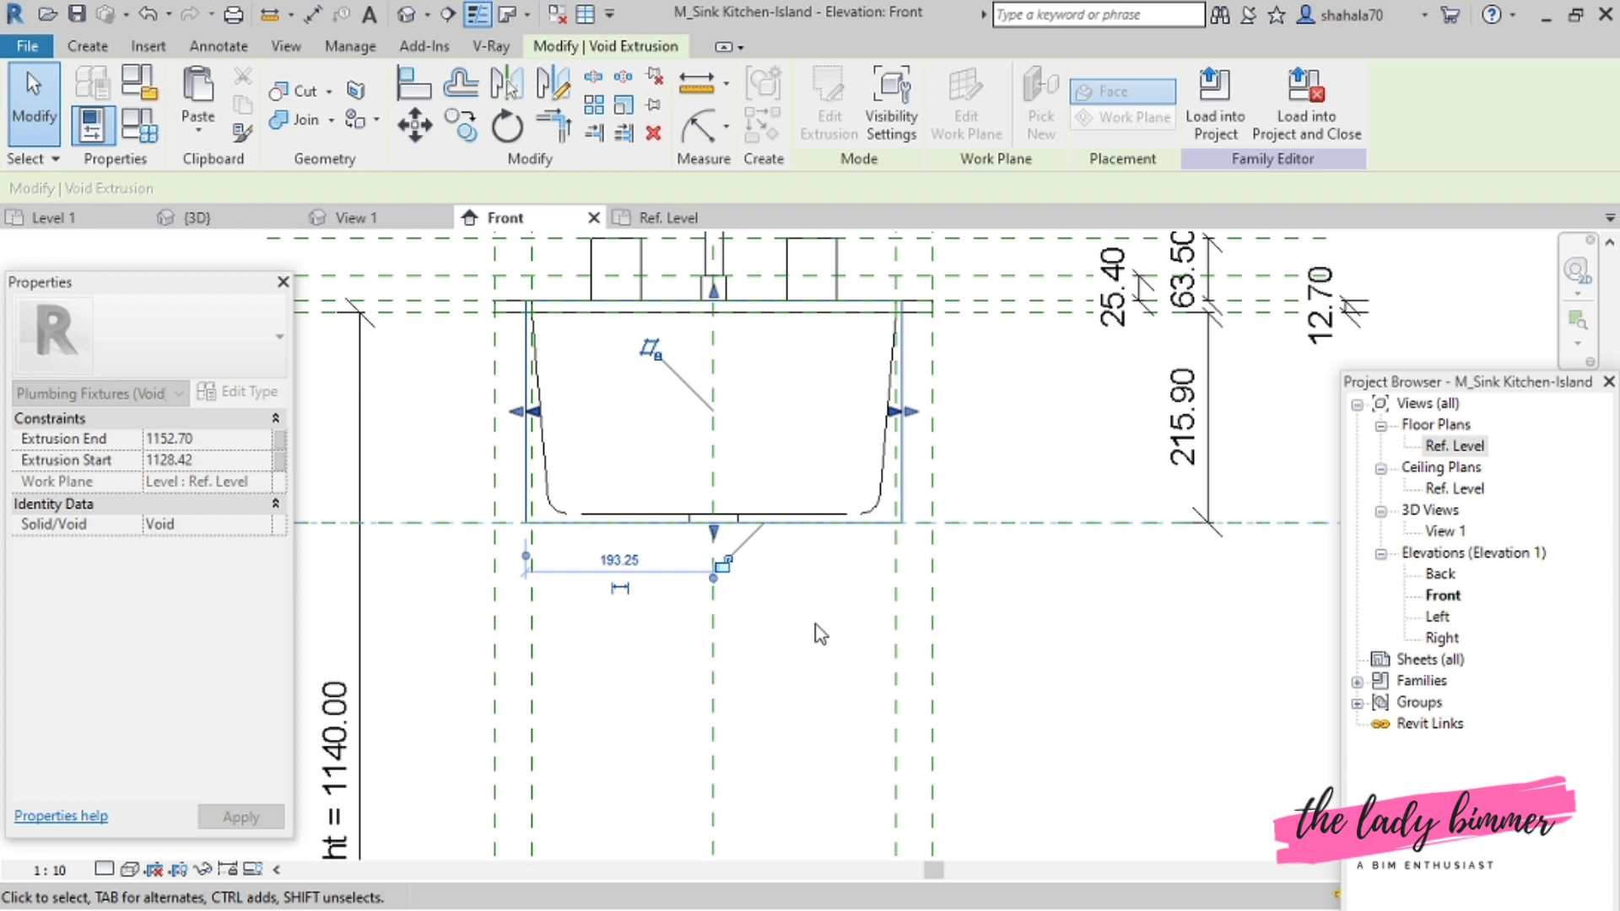
click(723, 566)
drag(714, 291, 713, 279)
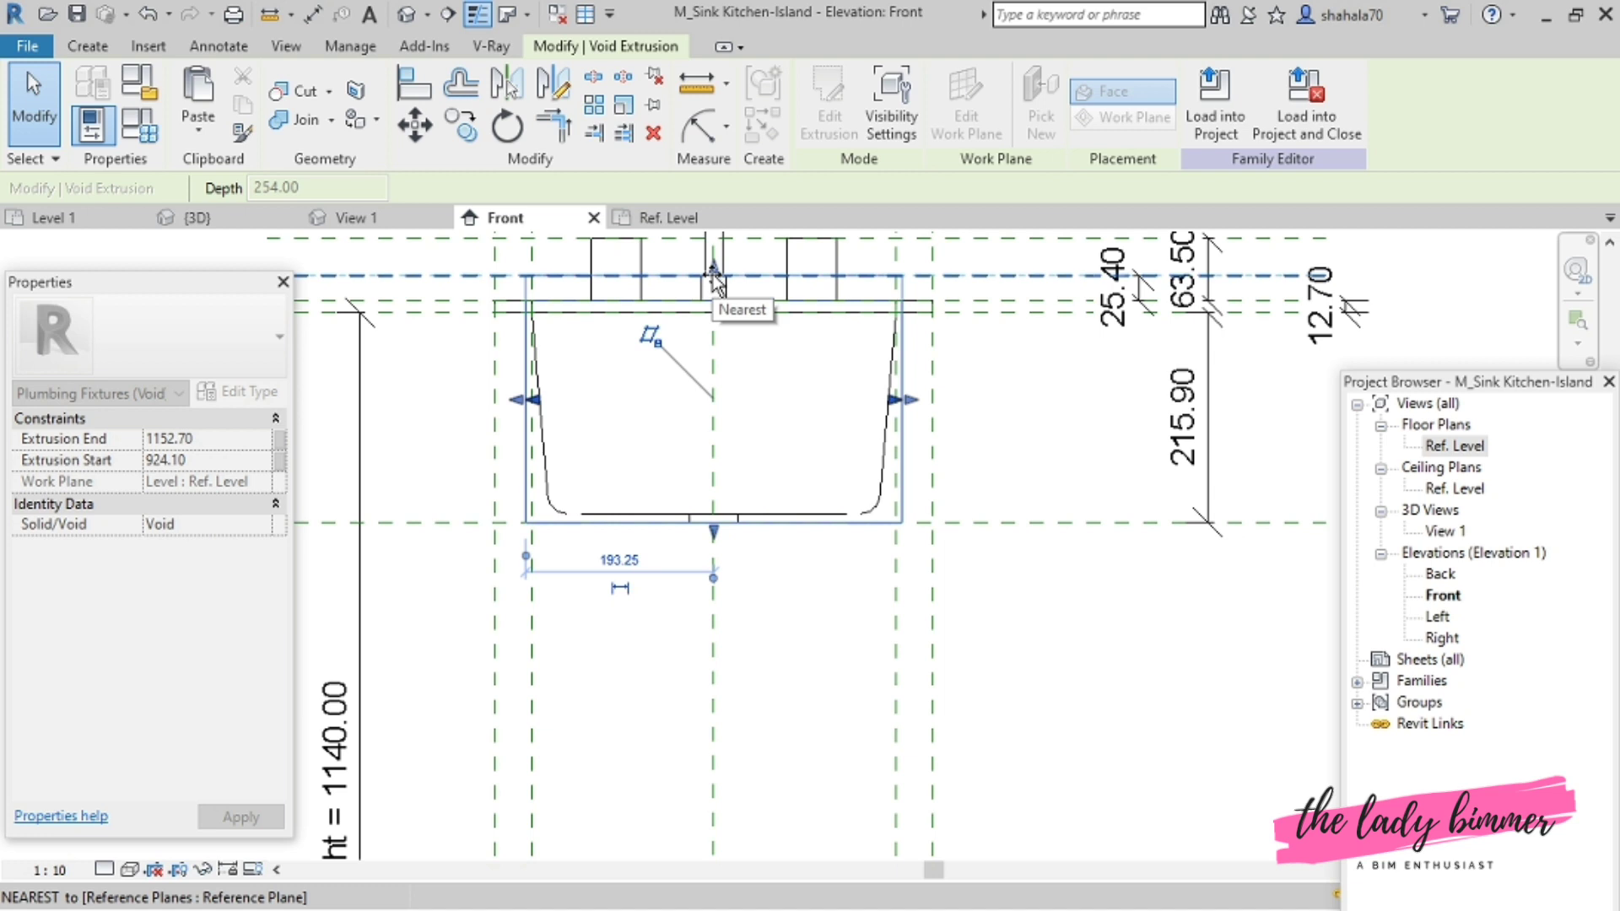
drag(713, 278, 713, 277)
scroll(709, 519, down, 3)
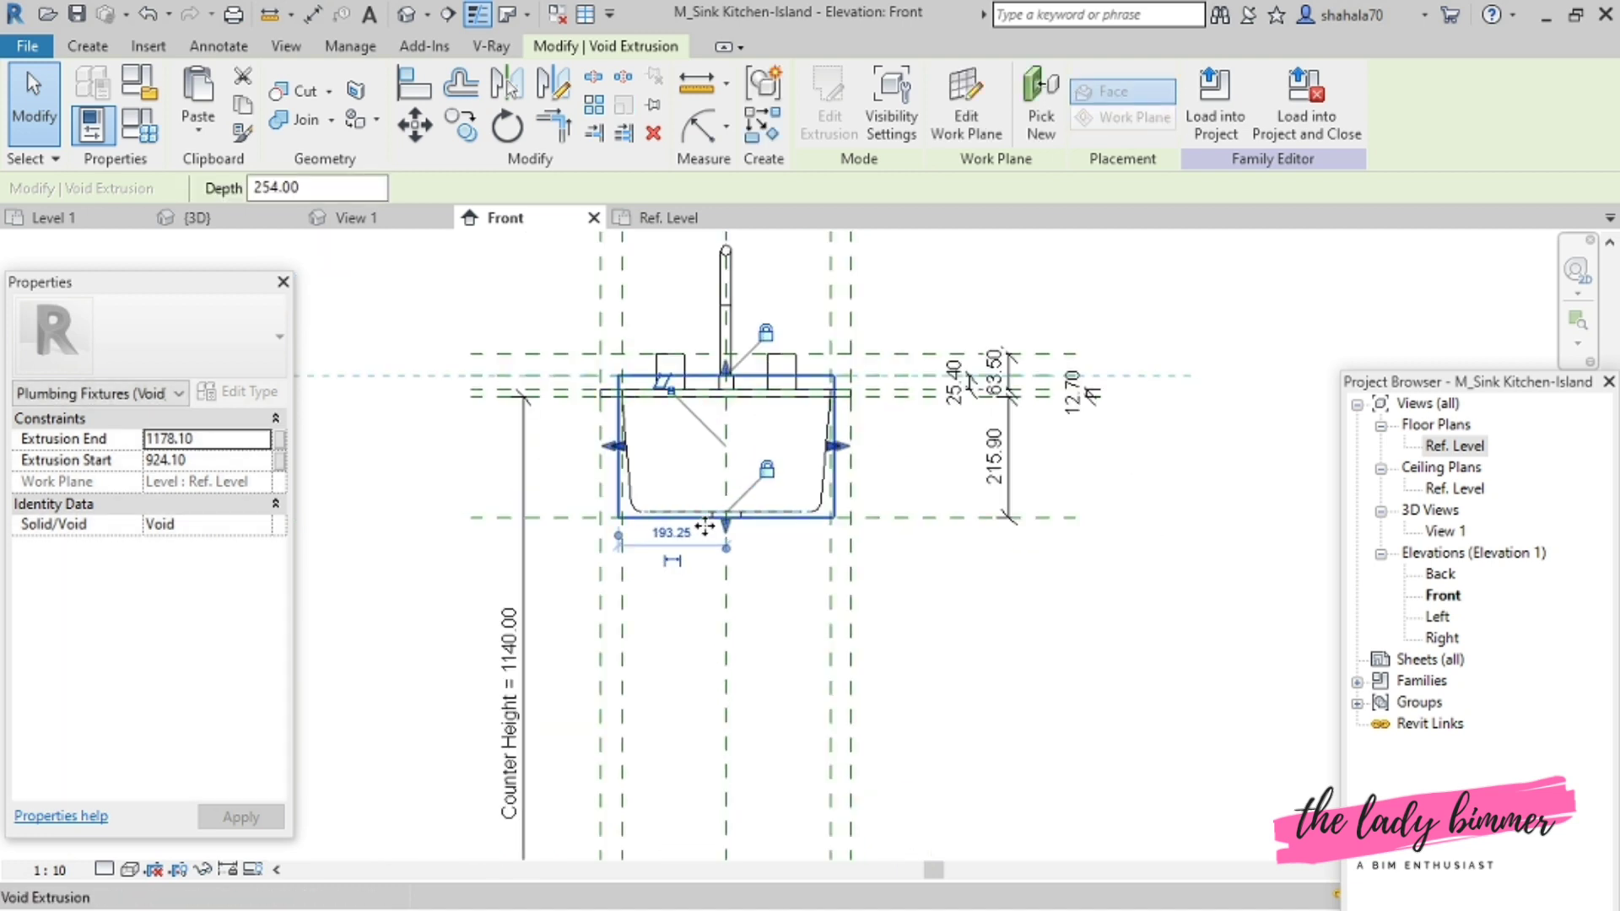
- Enable Cut with Voids When Loaded for the sink family and load it into the project, overwriting the existing version
click(690, 221)
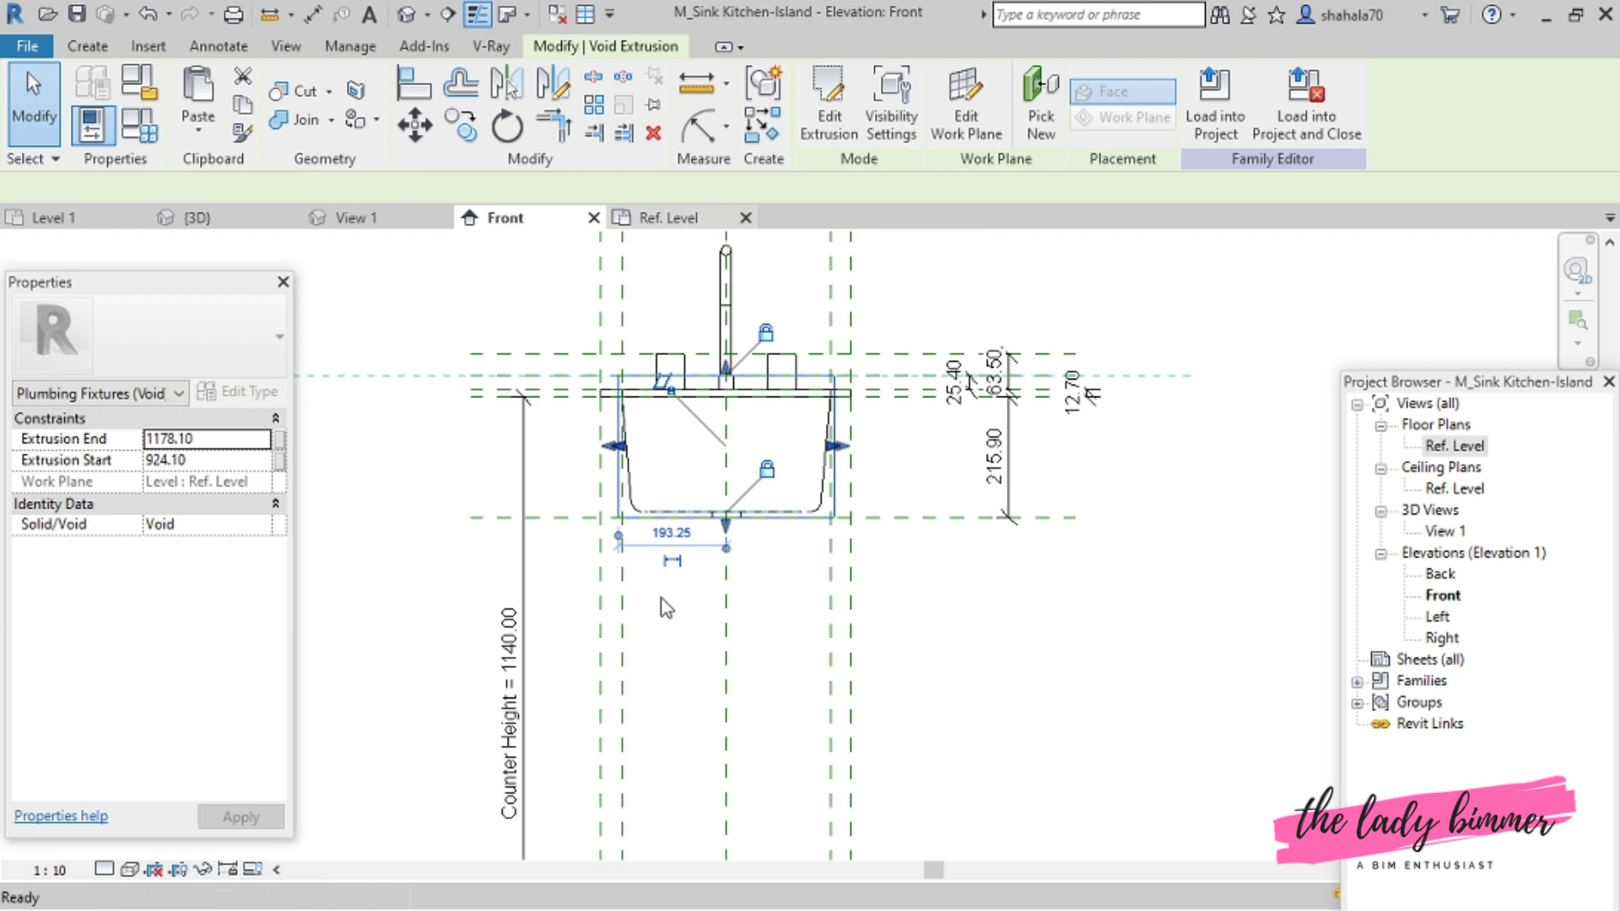
click(411, 219)
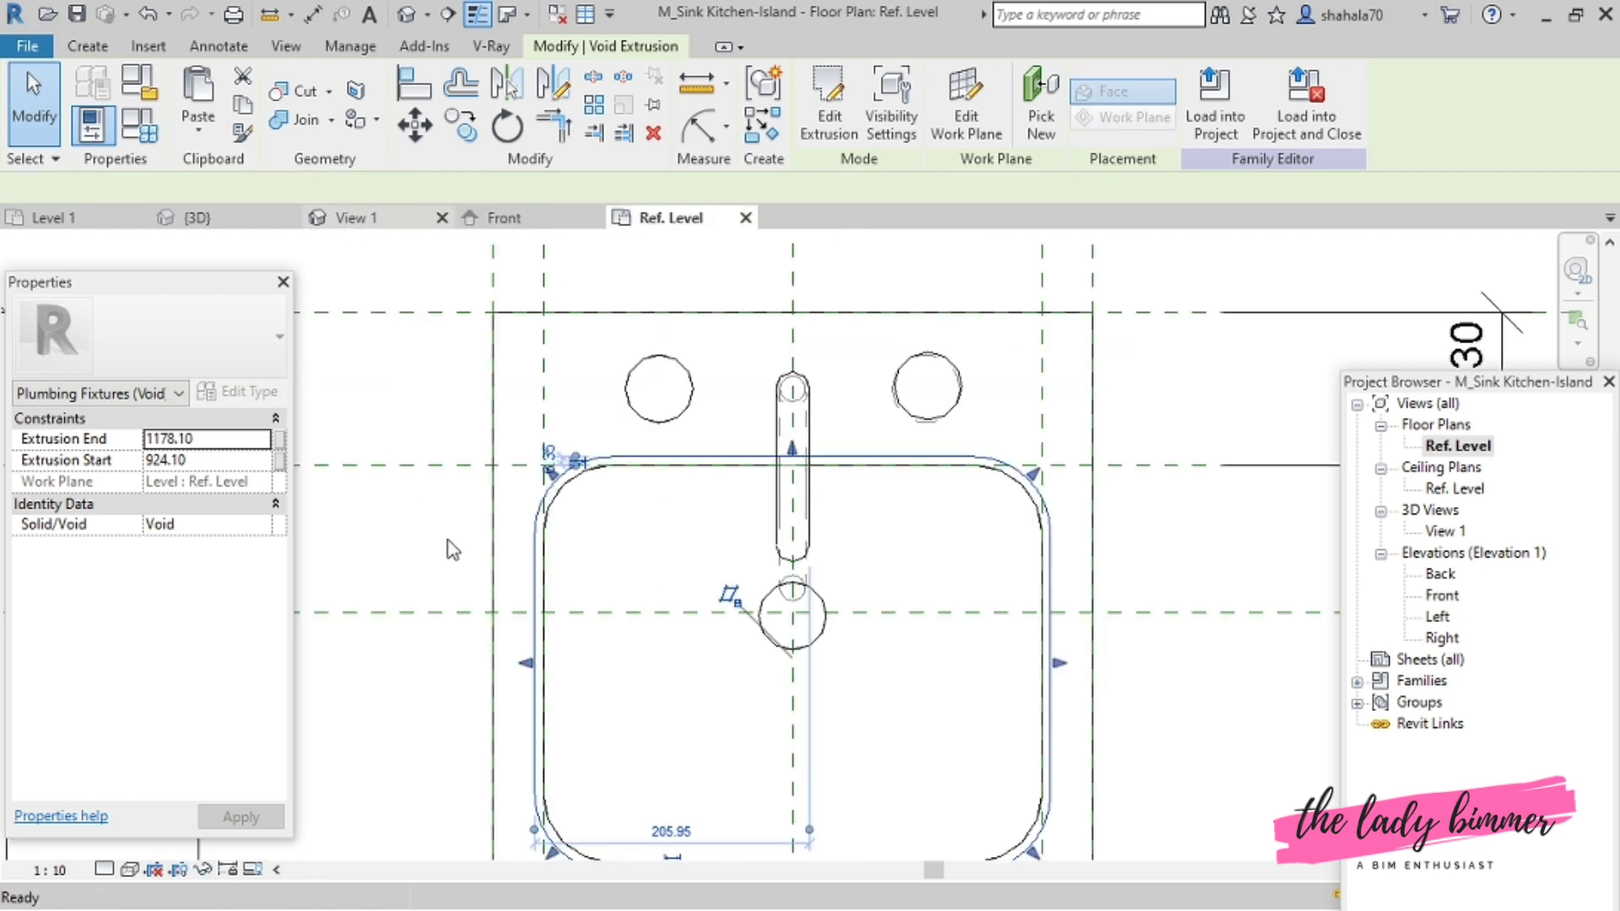
click(616, 738)
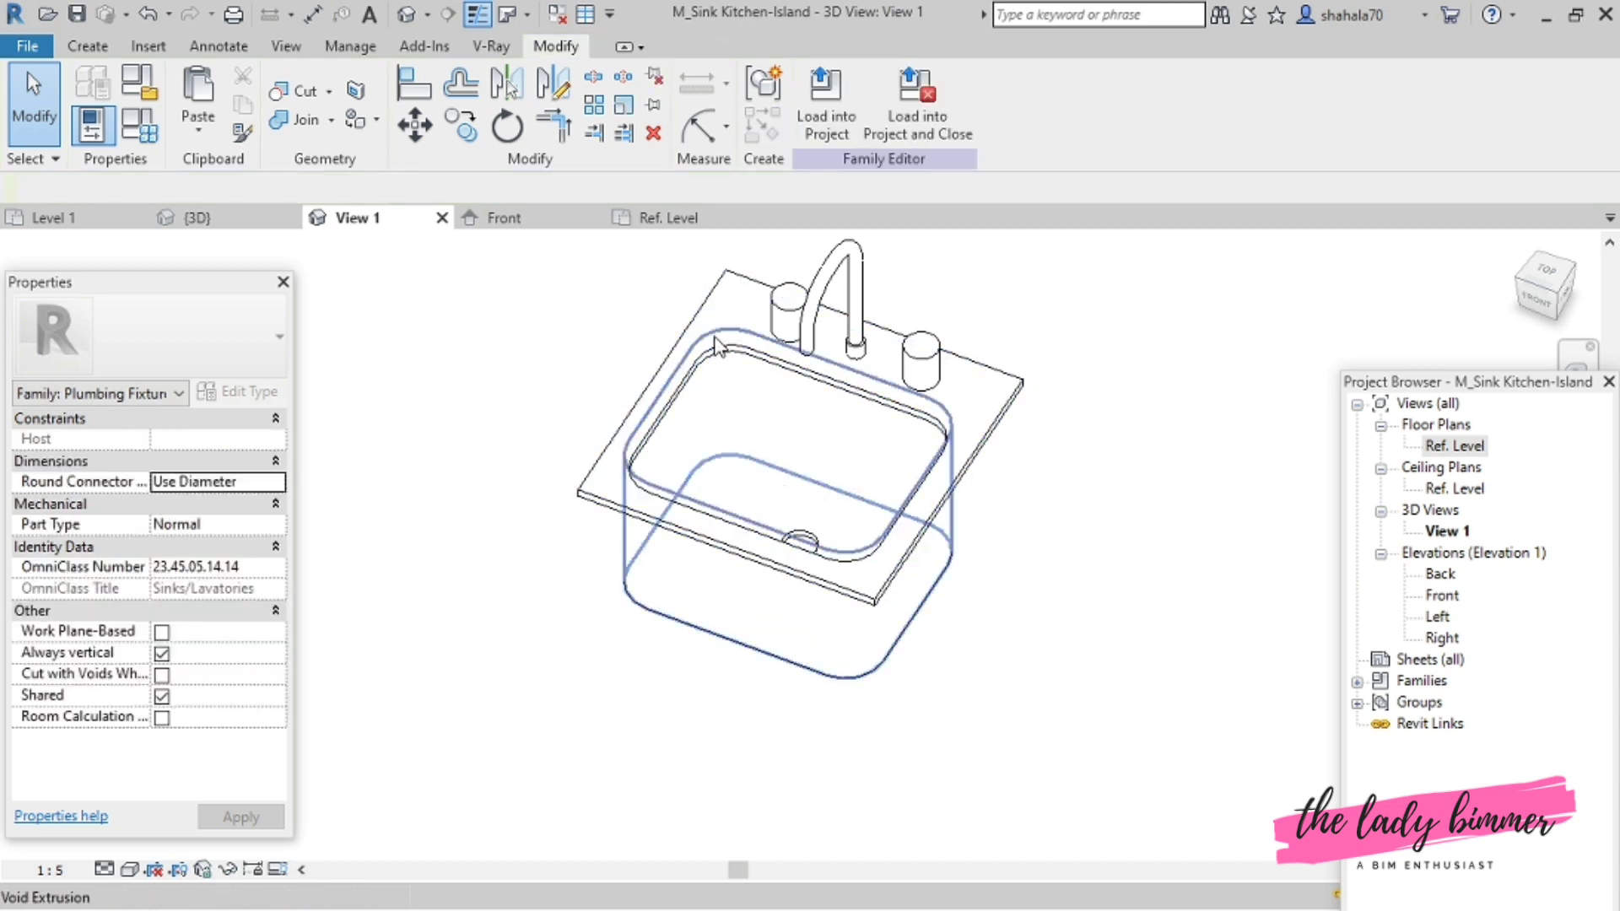
key(Tab)
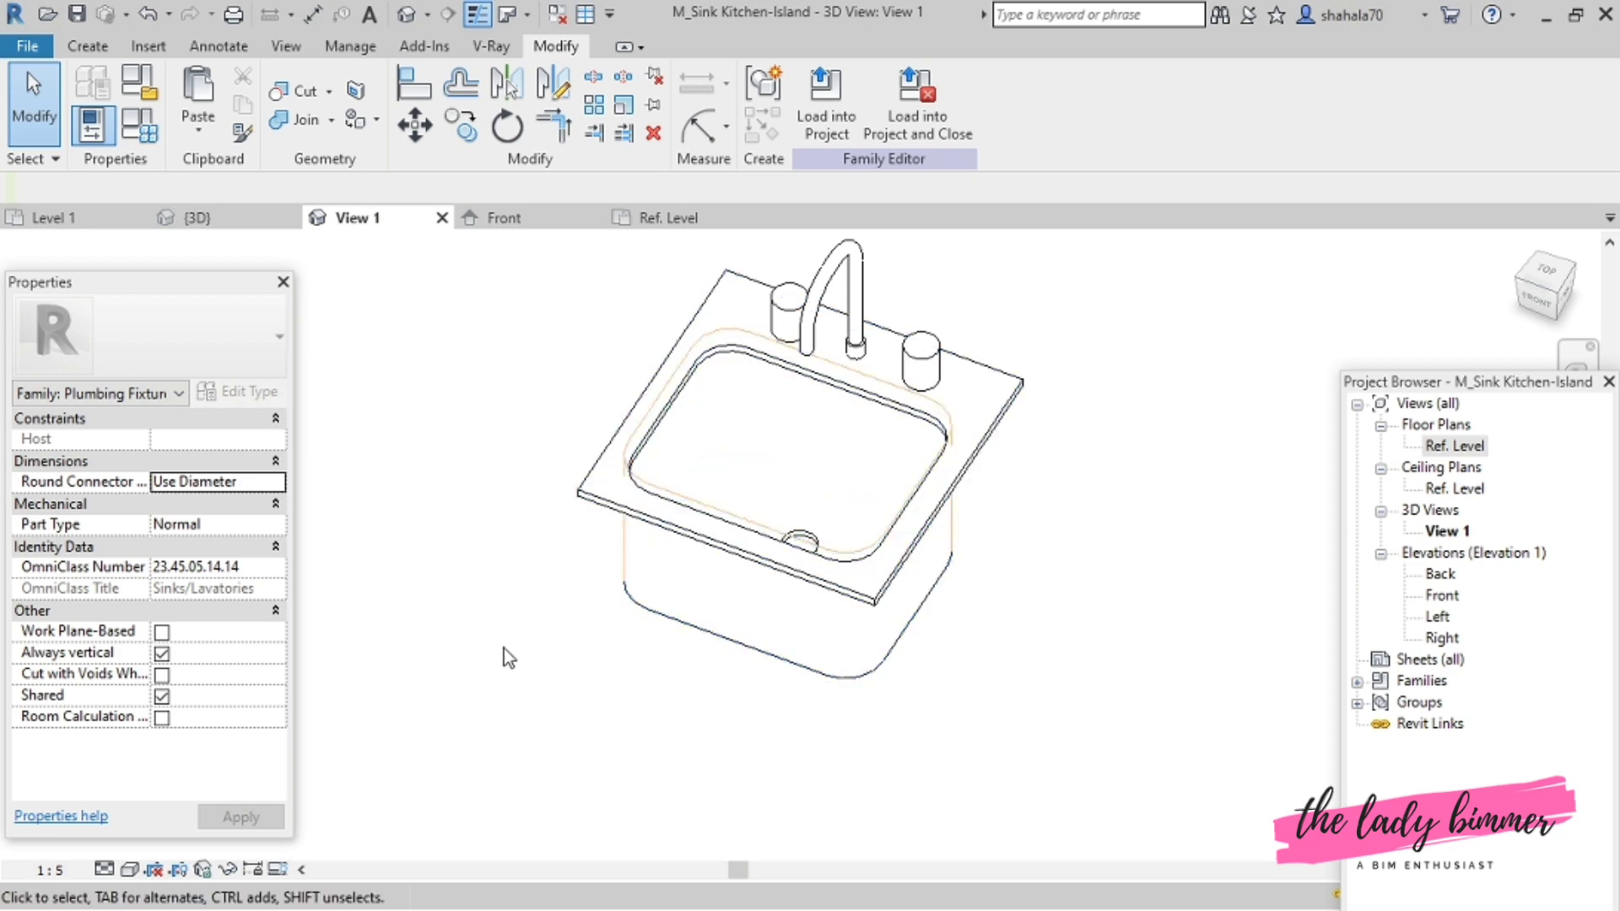
click(162, 675)
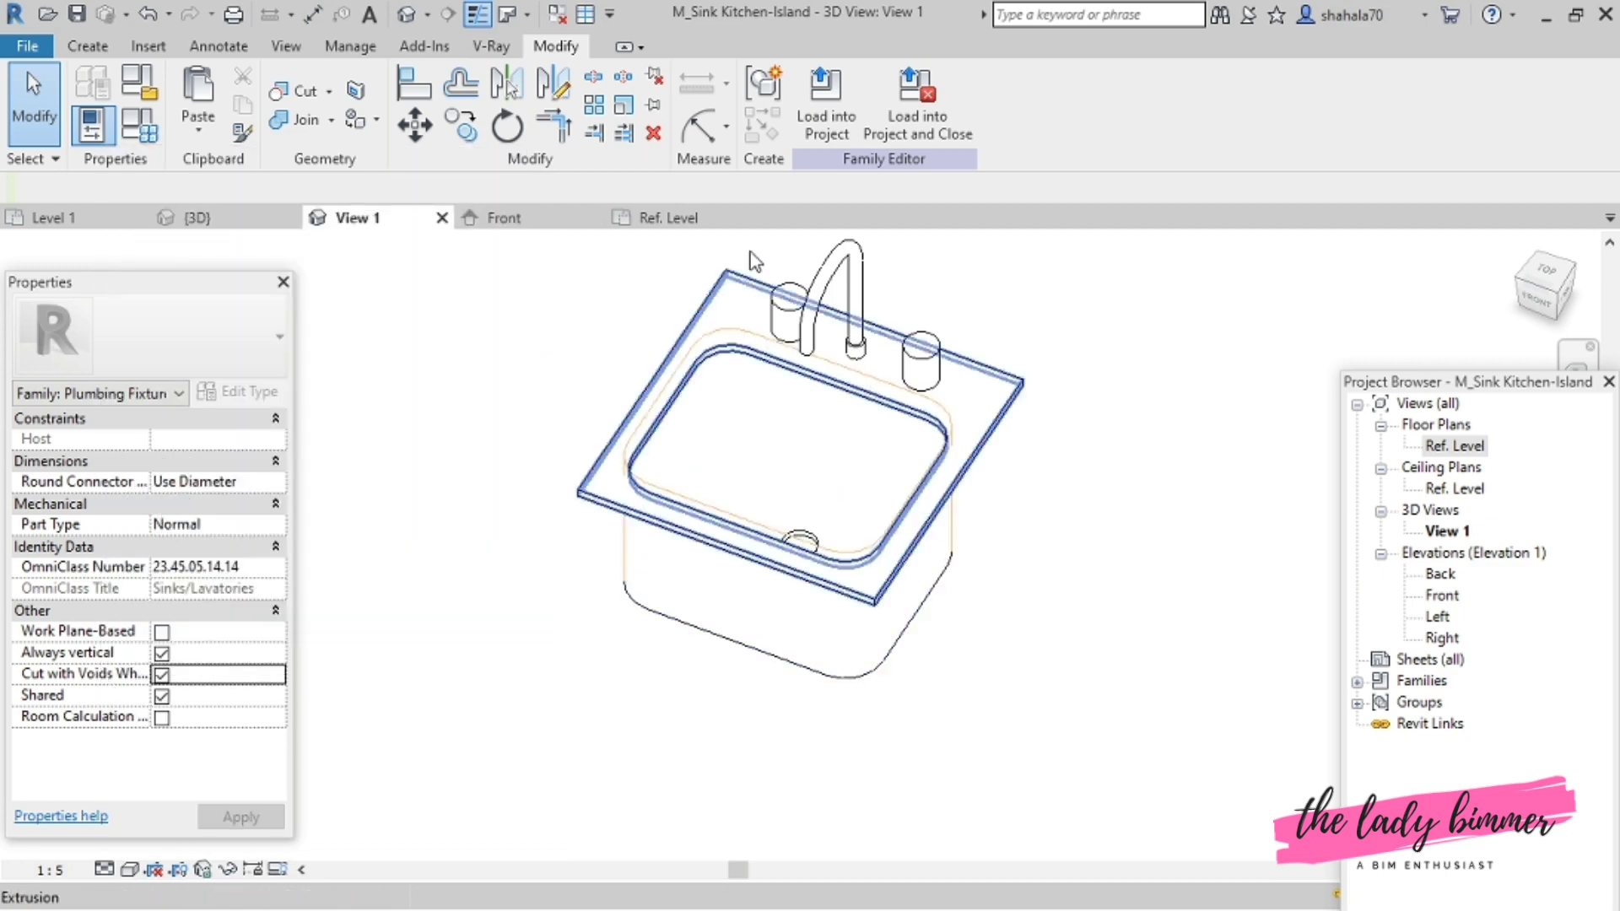
click(827, 101)
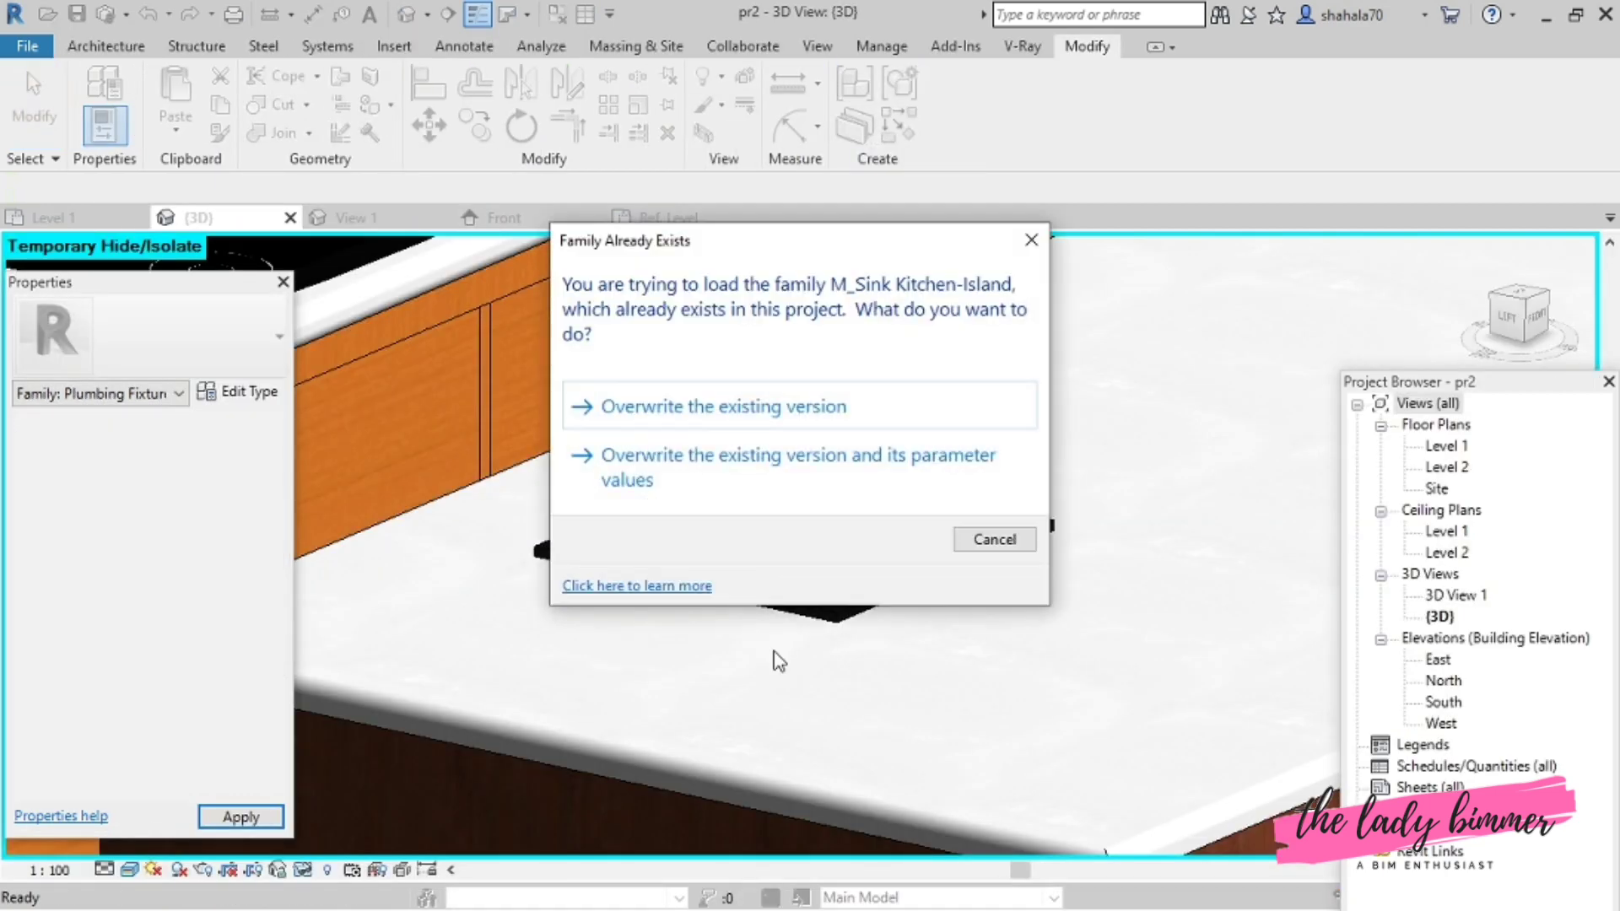
click(749, 413)
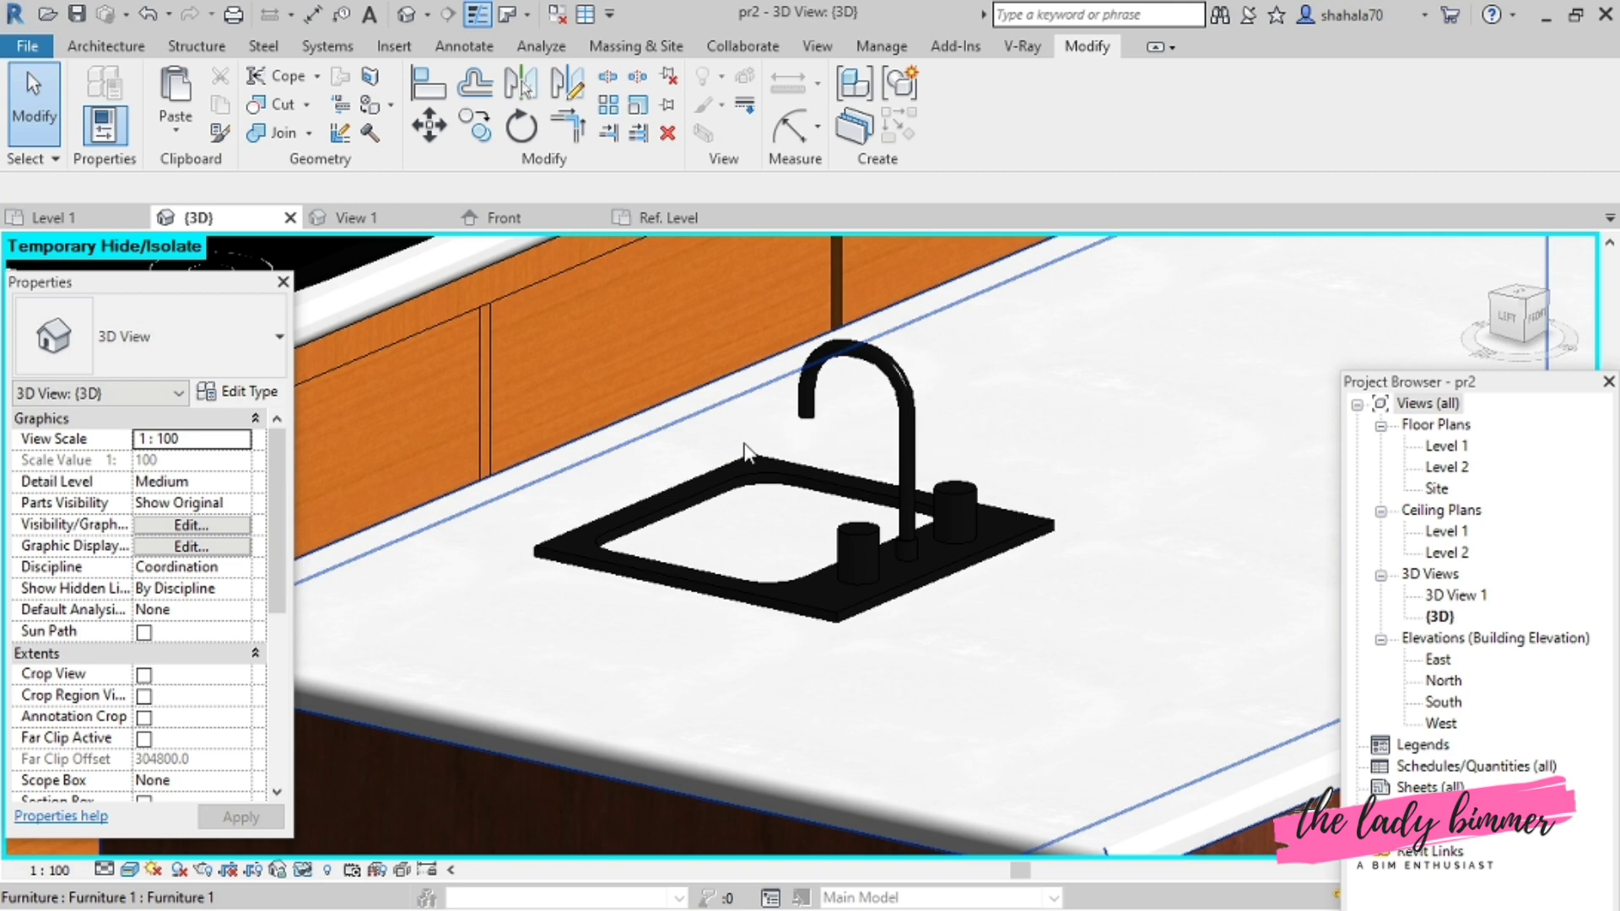
- Cut the kitchen island's countertop with the sink family's void using Cut Geometry
scroll(636, 548, down, 2)
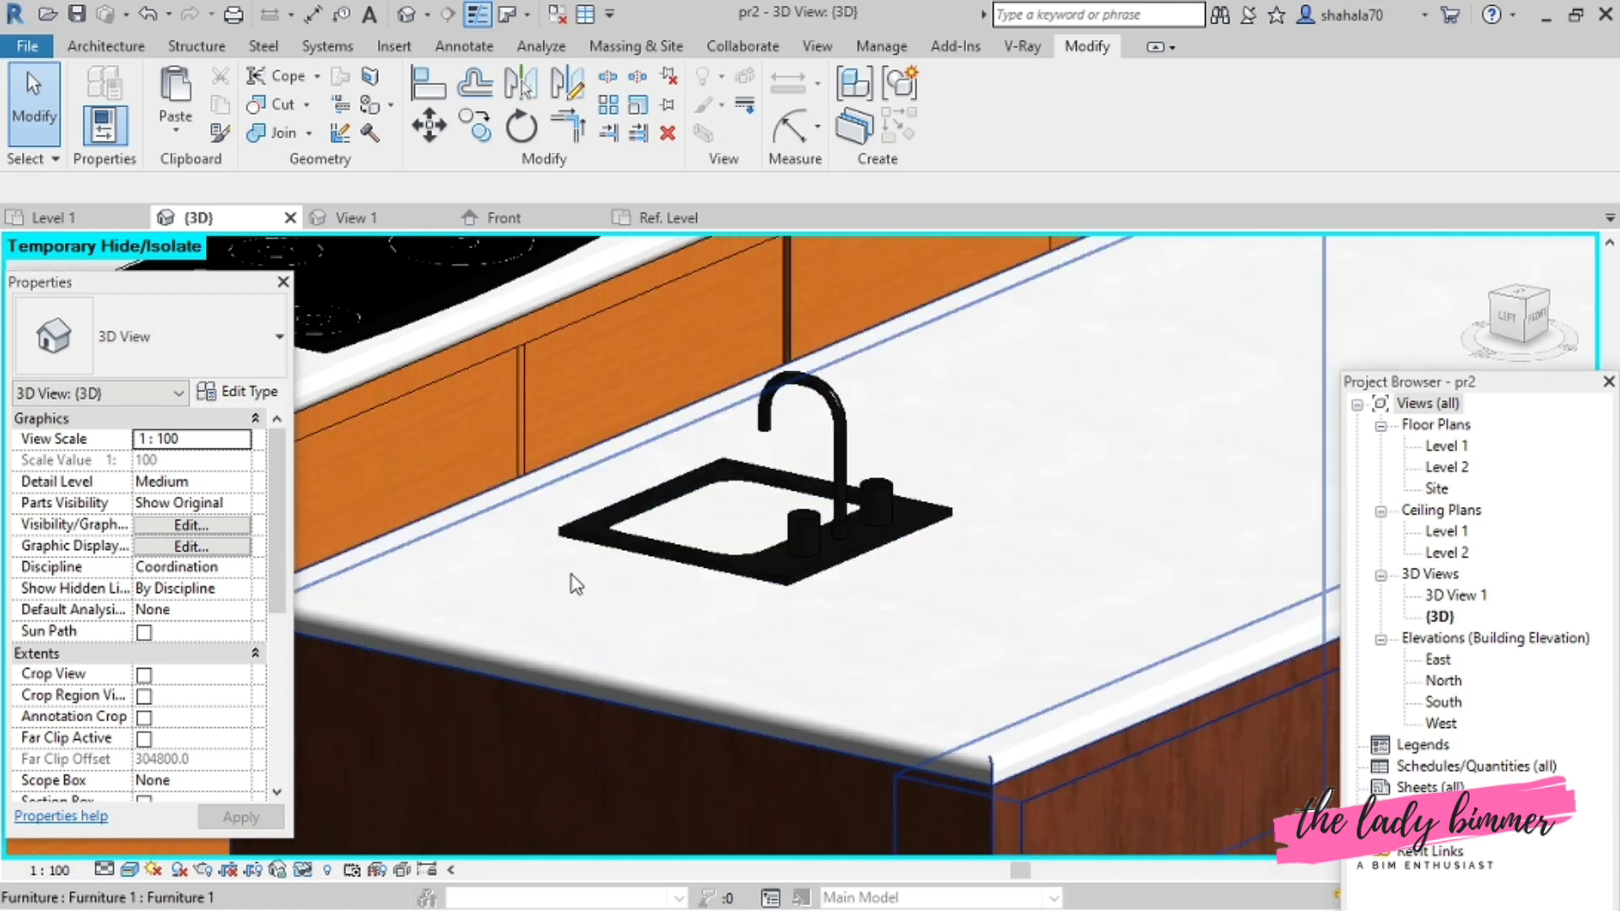
scroll(576, 582, up, 3)
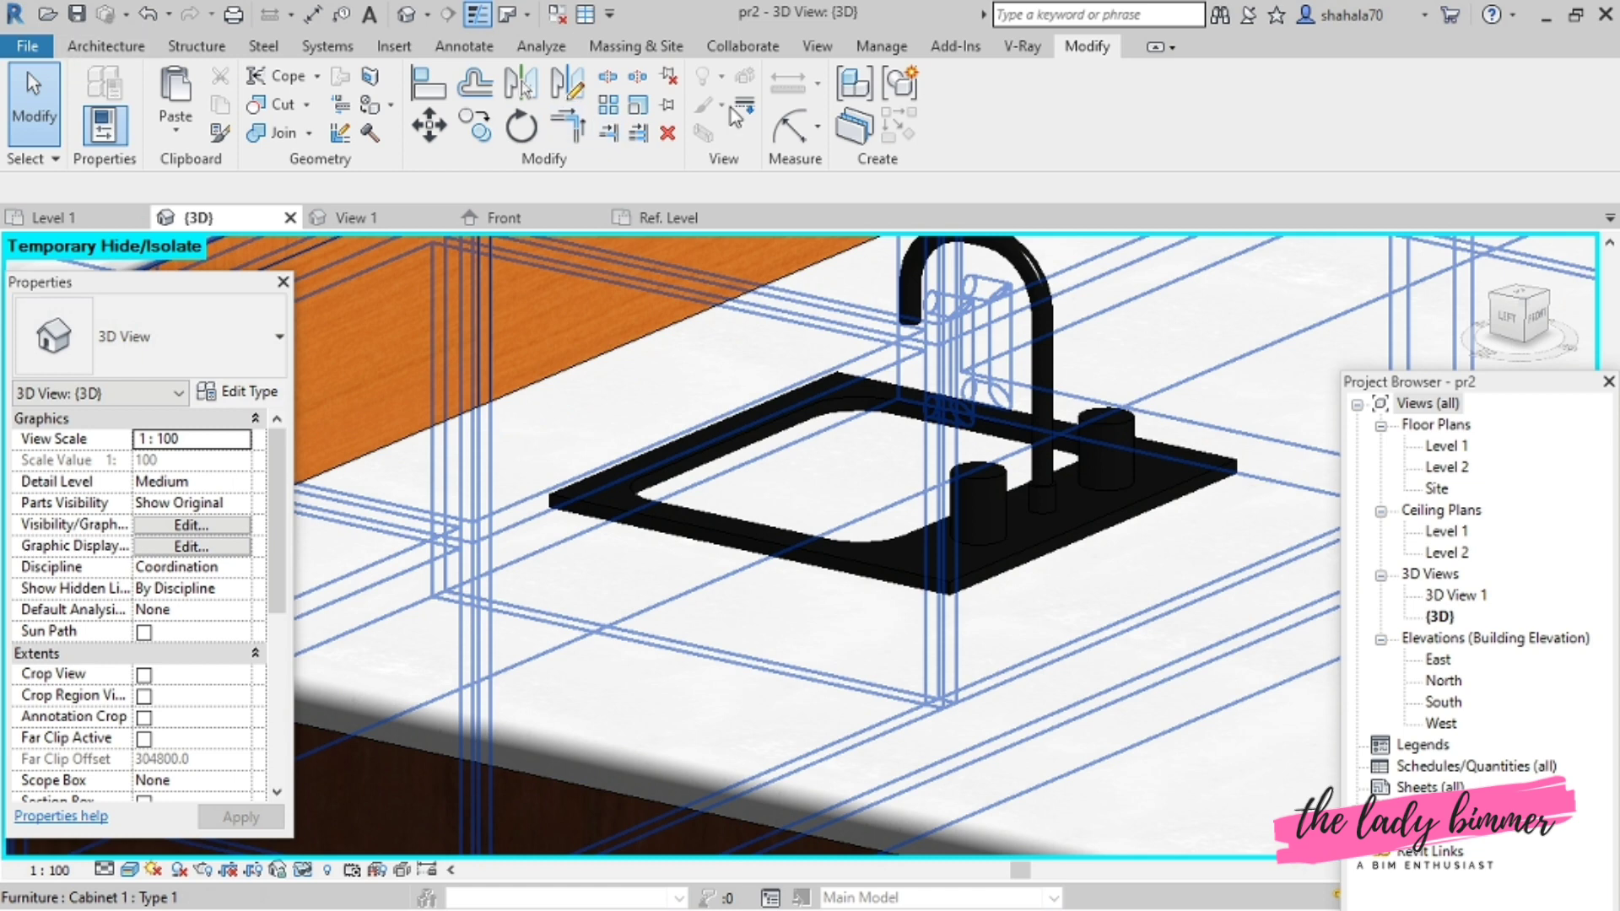
click(253, 105)
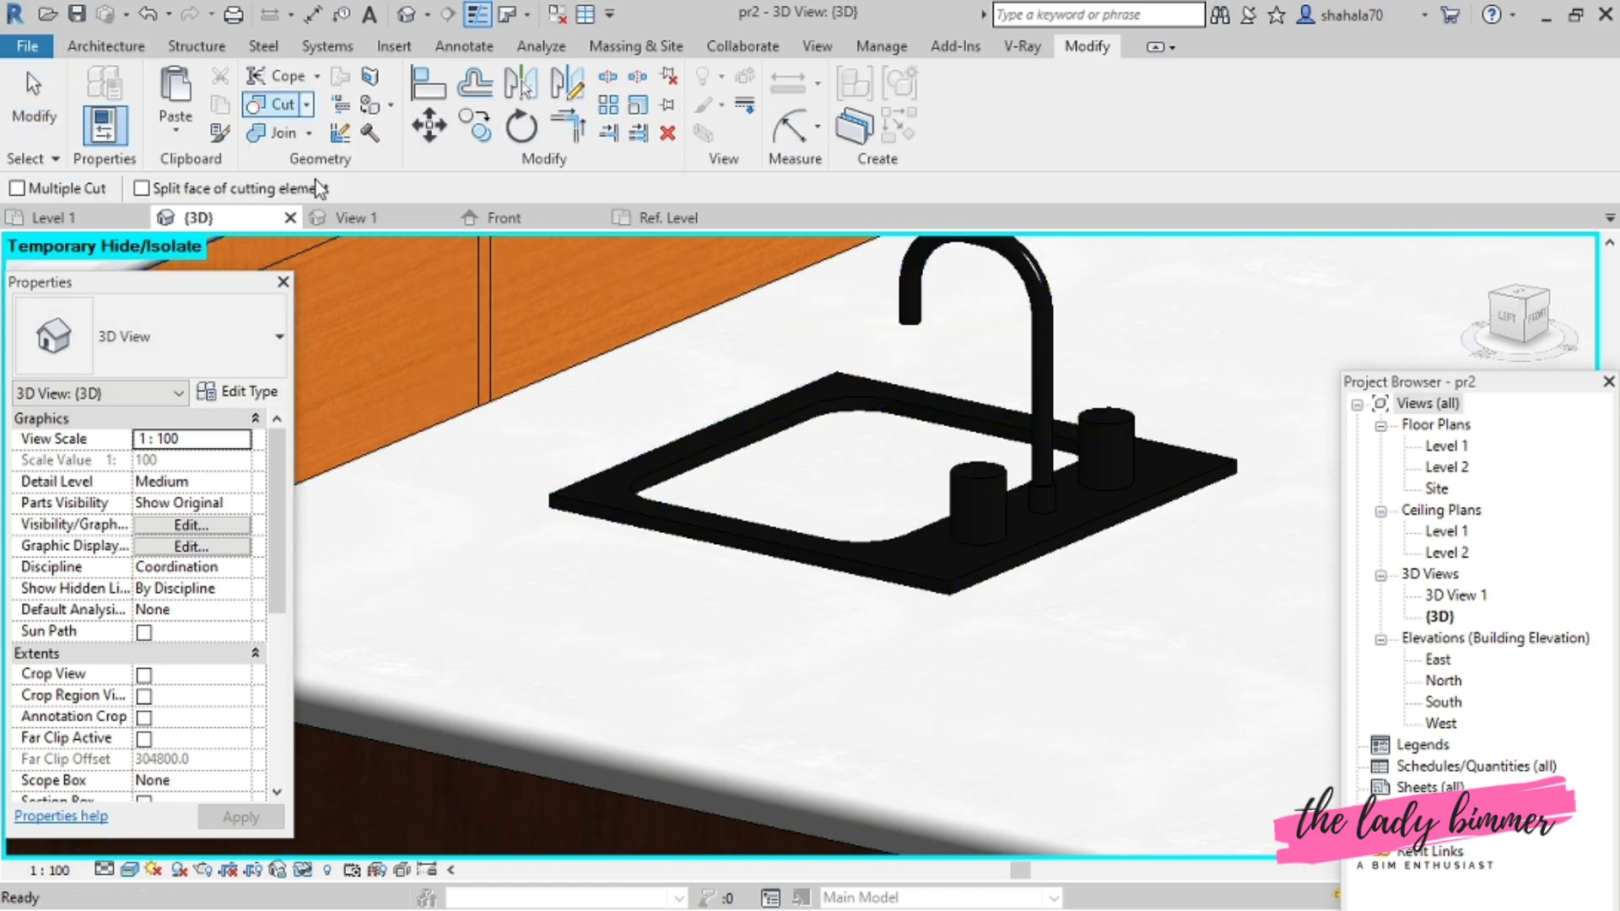
scroll(502, 489, down, 3)
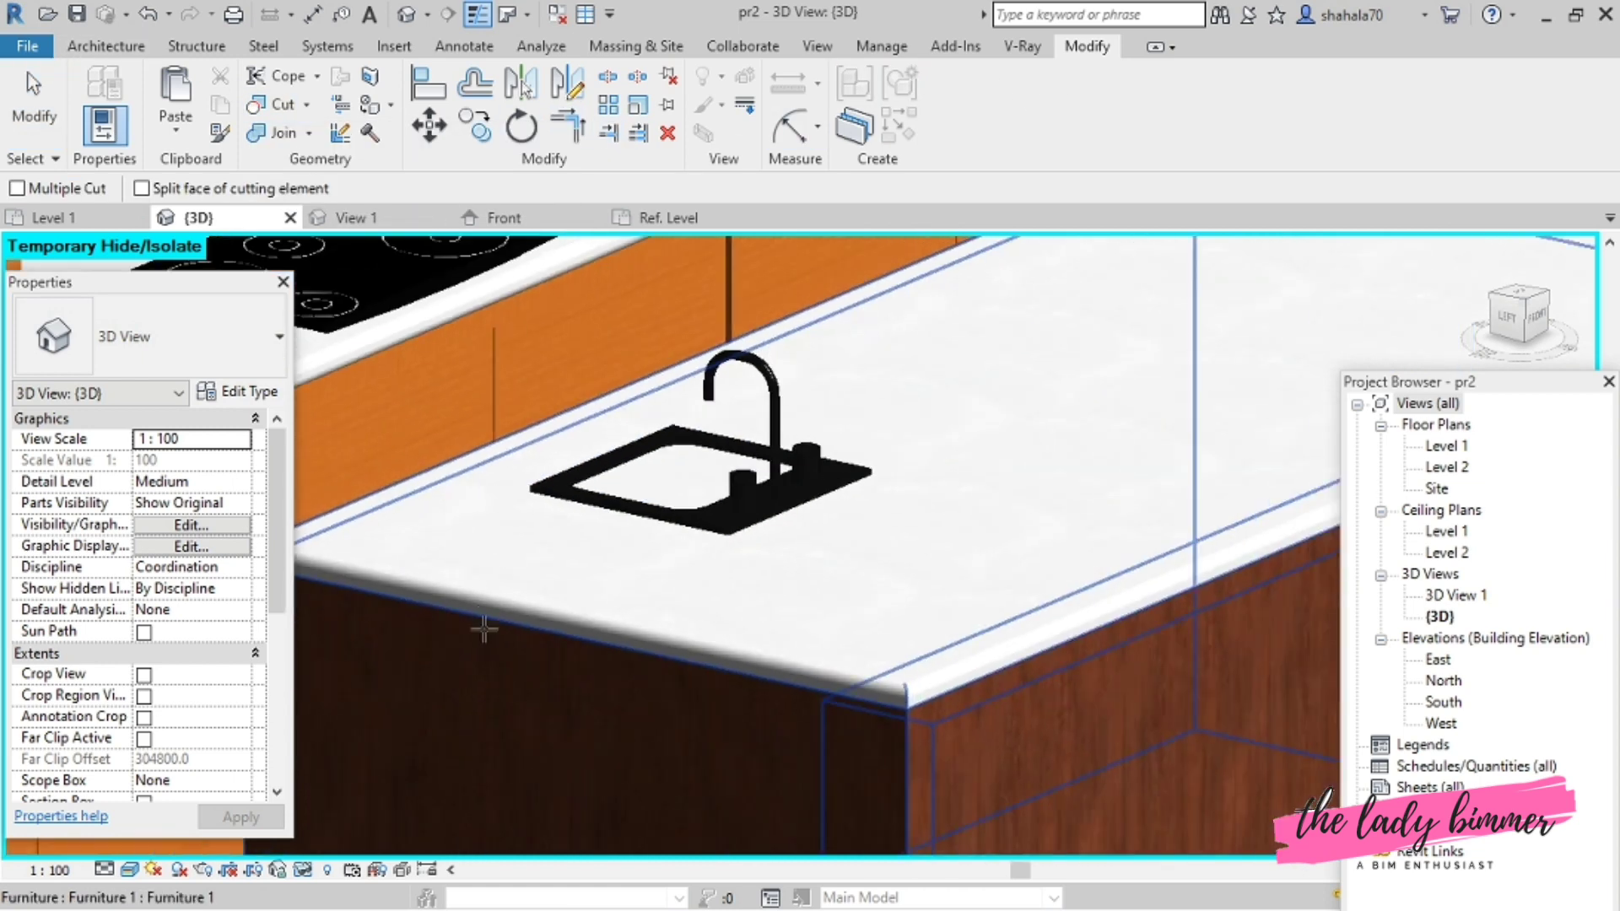
click(464, 668)
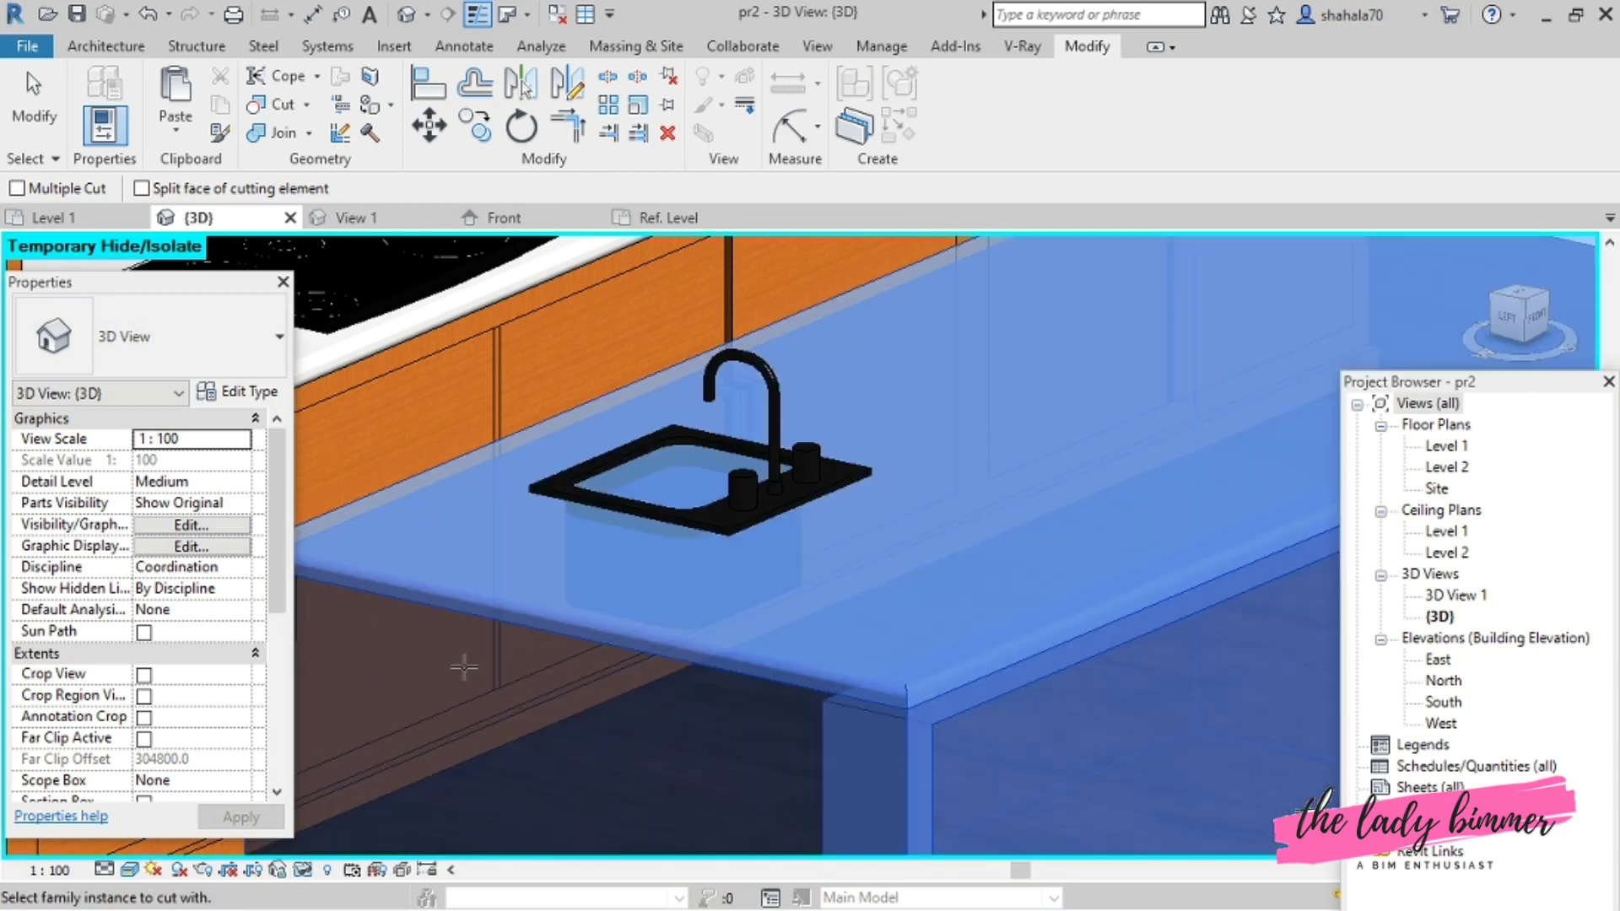
click(638, 530)
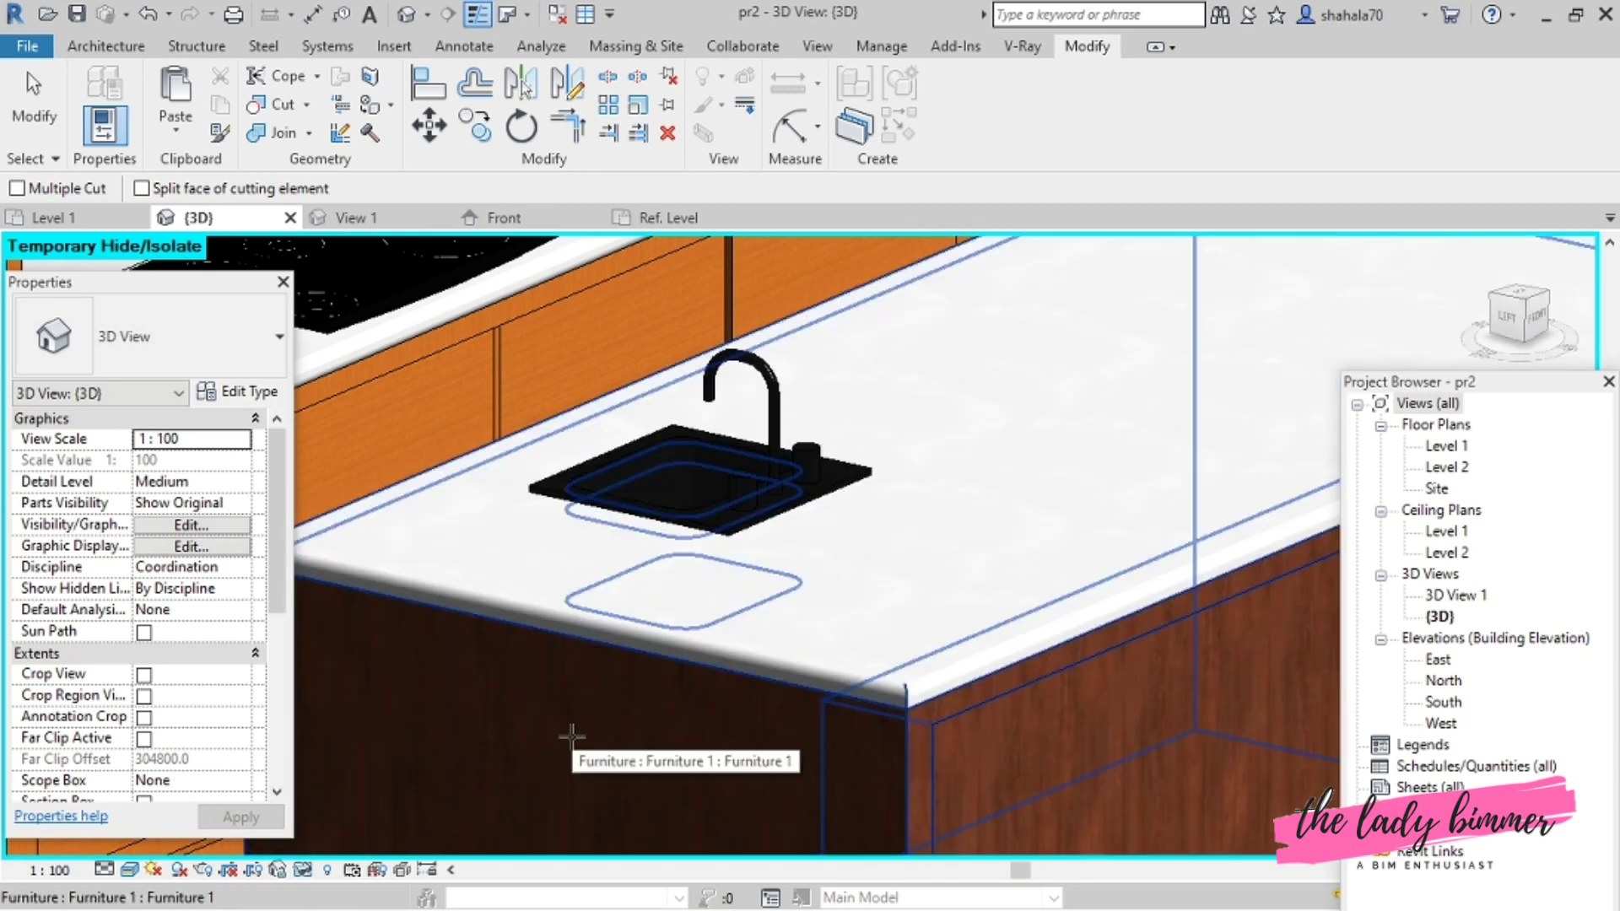
key(Escape)
- Examine the sink opening in the island countertop from above, from the side and from the front
scroll(543, 564, up, 1)
scroll(542, 564, down, 2)
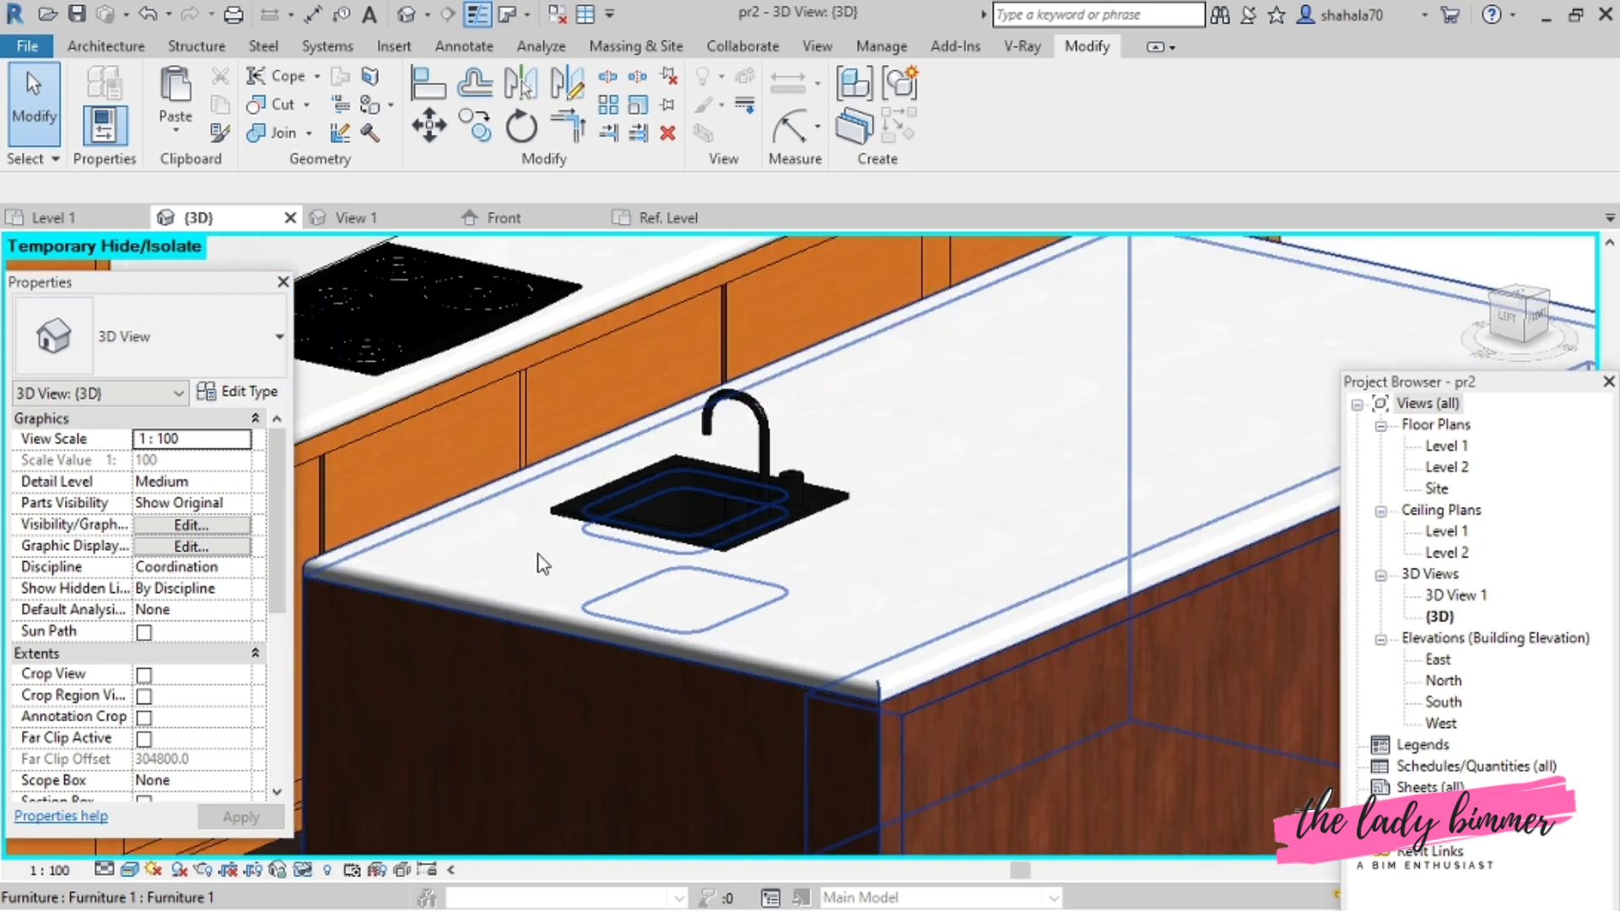
shift+middle_drag(542, 563, 831, 682)
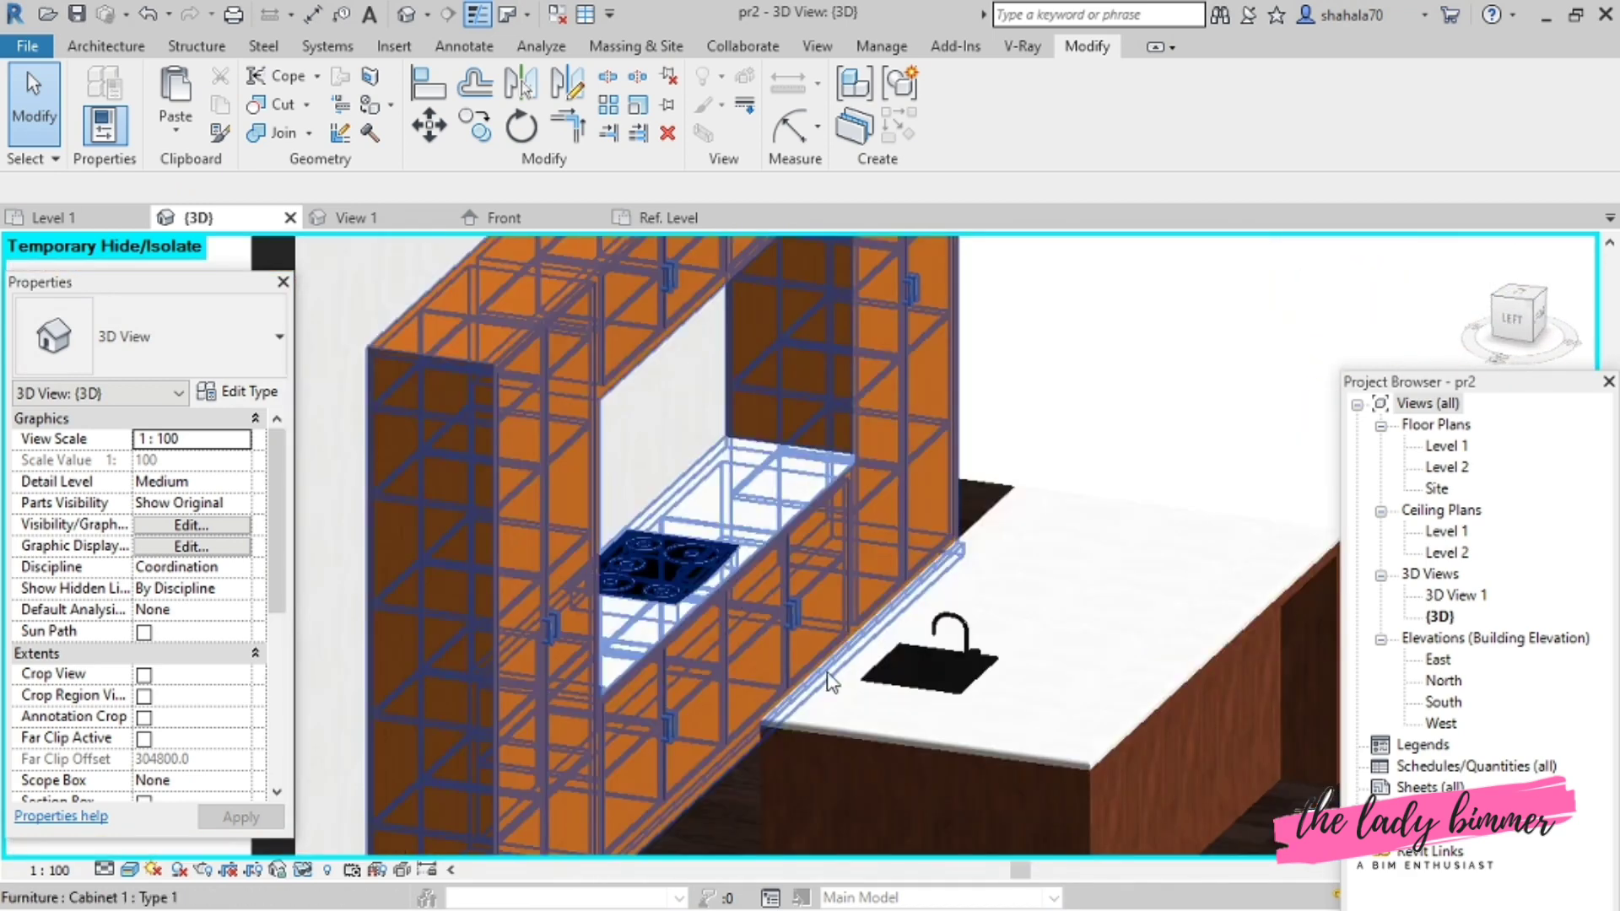
scroll(831, 681, up, 8)
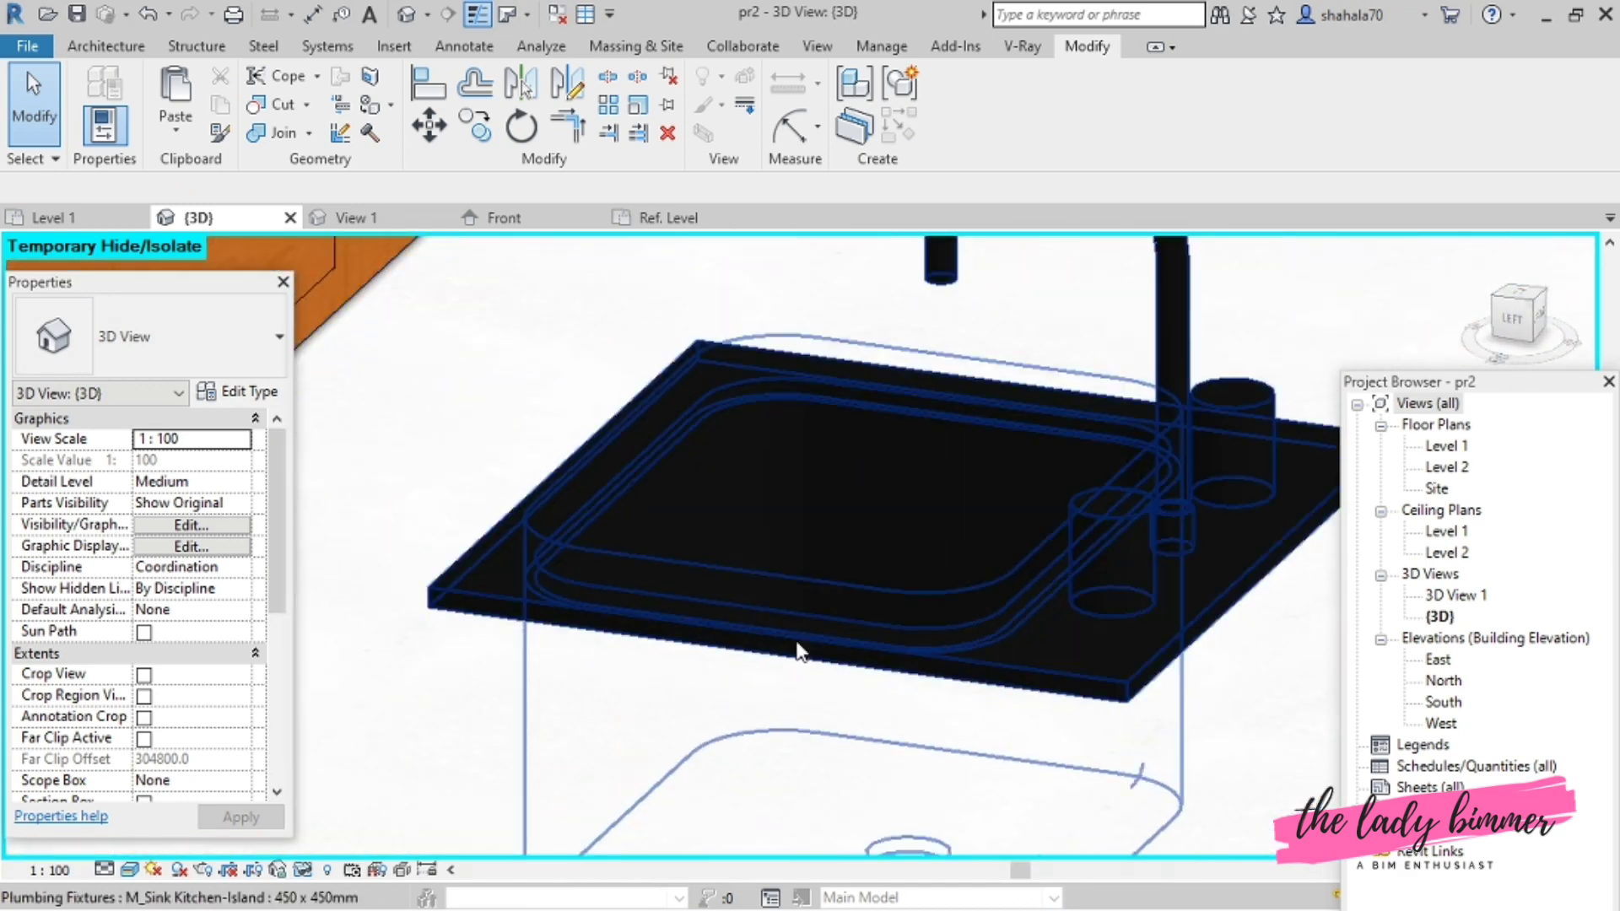
scroll(800, 653, down, 5)
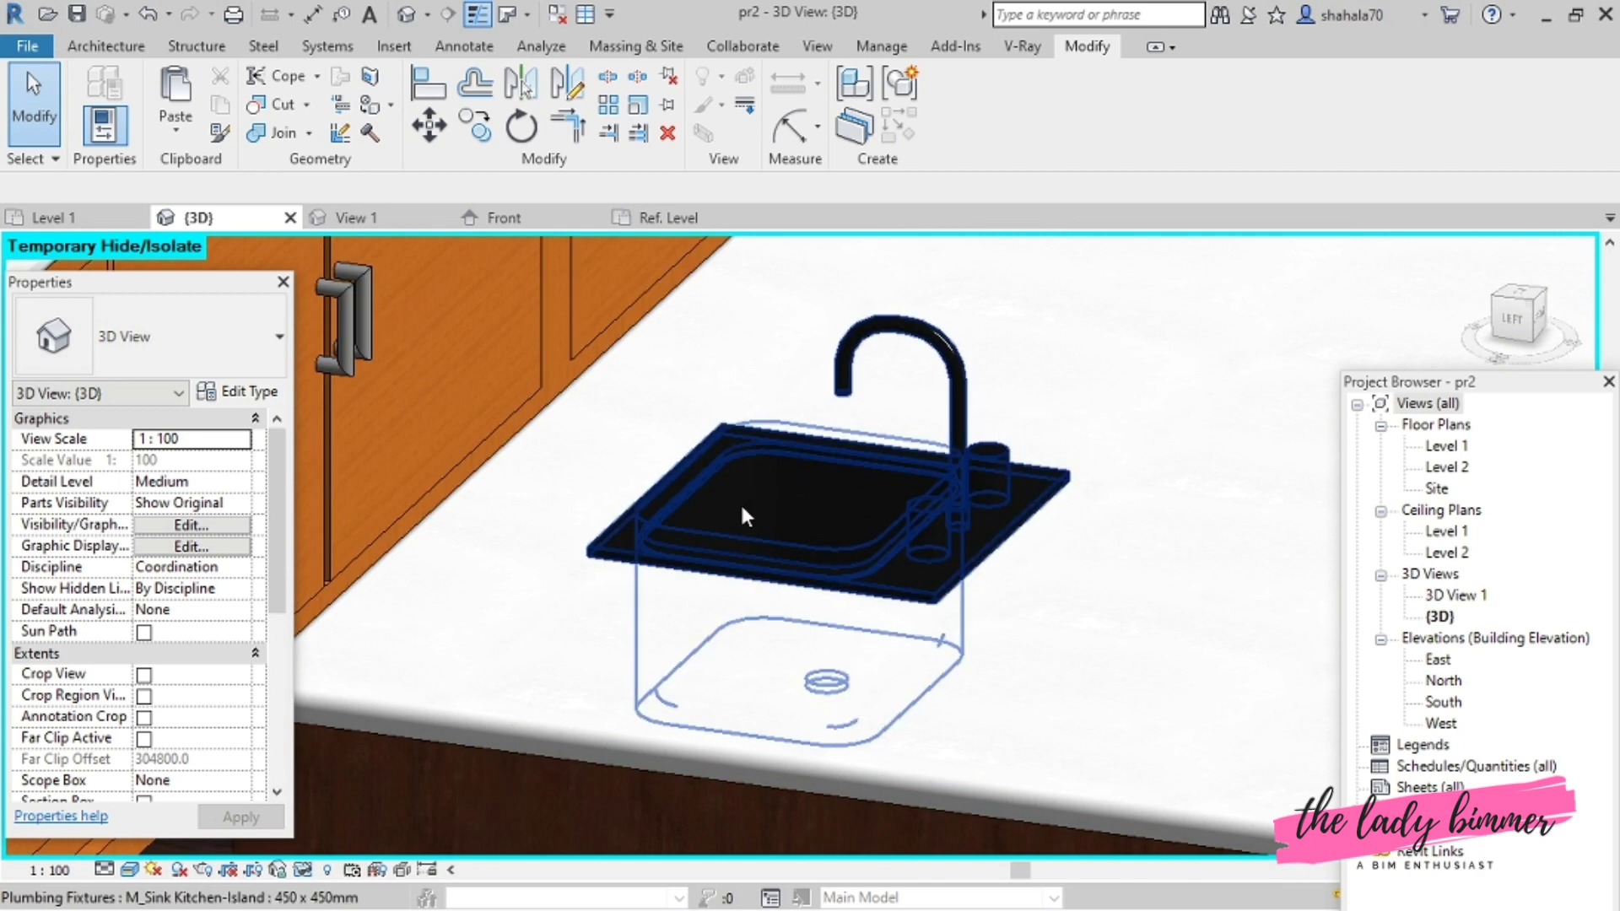
scroll(742, 516, down, 6)
shift+middle_drag(1036, 687, 844, 642)
scroll(852, 540, down, 4)
scroll(857, 522, up, 4)
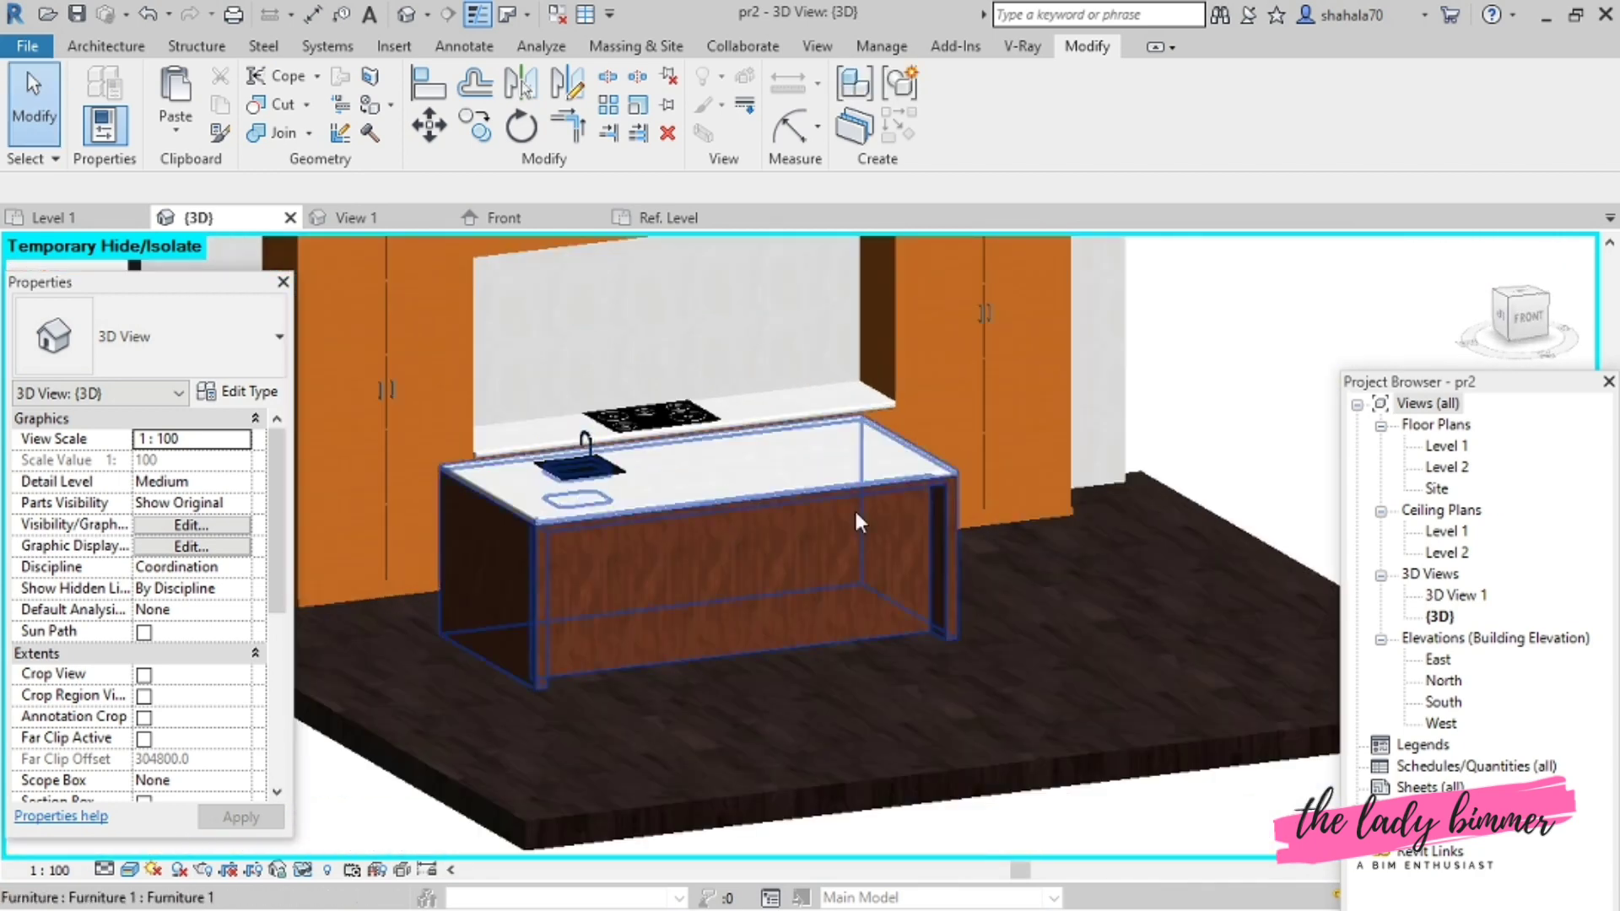
scroll(859, 521, down, 3)
shift+middle_drag(928, 528, 582, 726)
scroll(603, 594, up, 5)
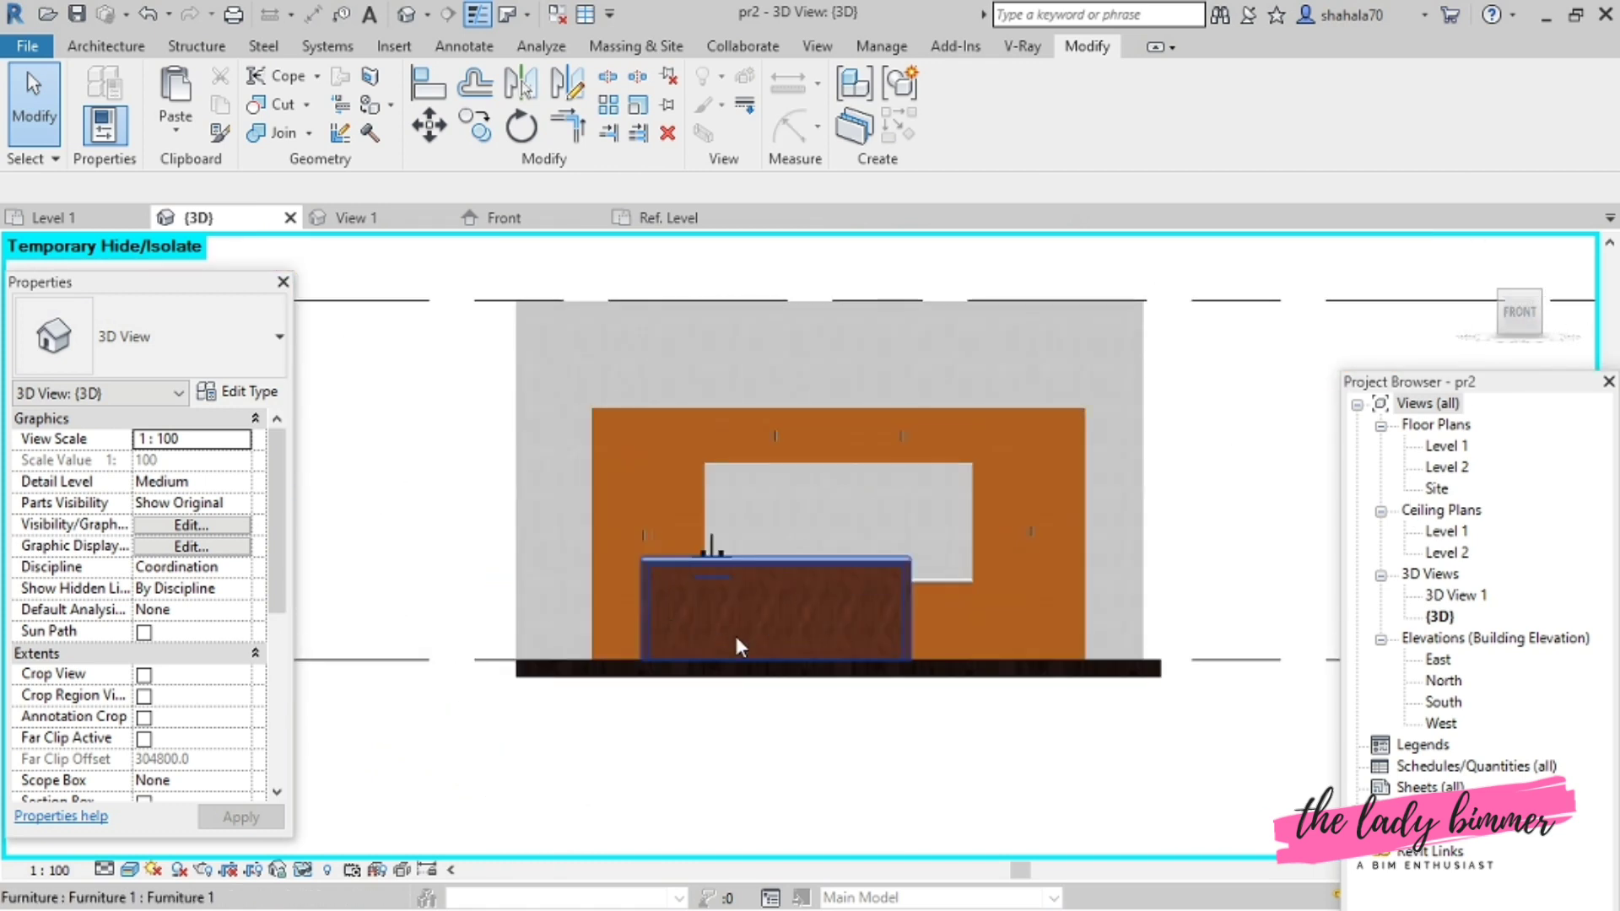
scroll(713, 628, up, 4)
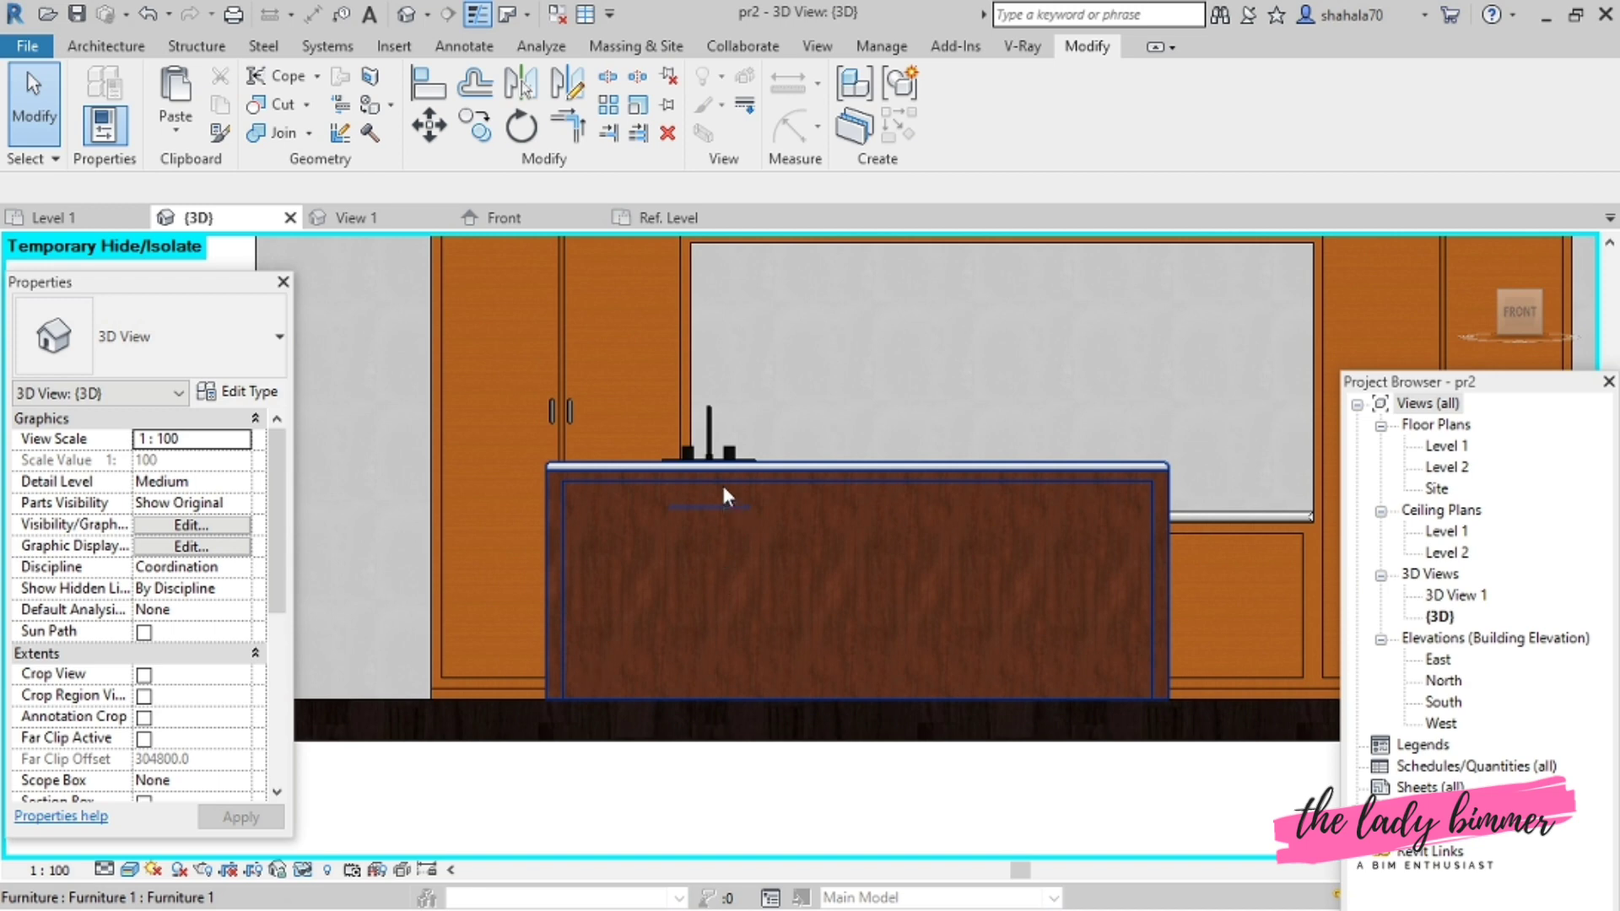
click(680, 570)
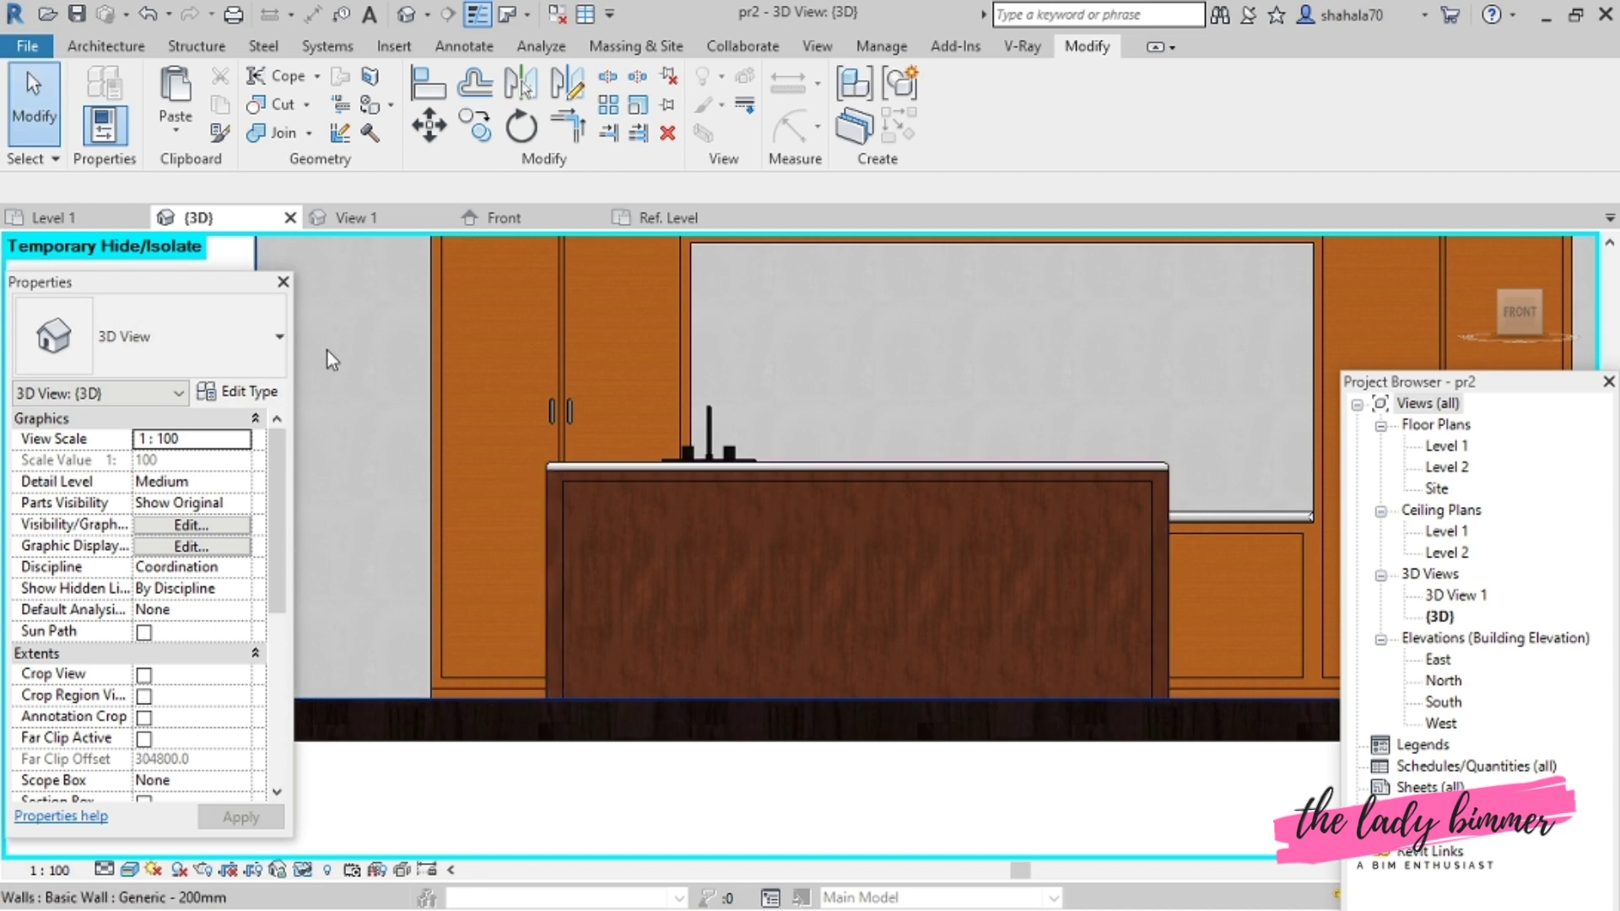
- Close the sink family's Front and Ref. Level views and switch to its 3D view, View 1
click(518, 222)
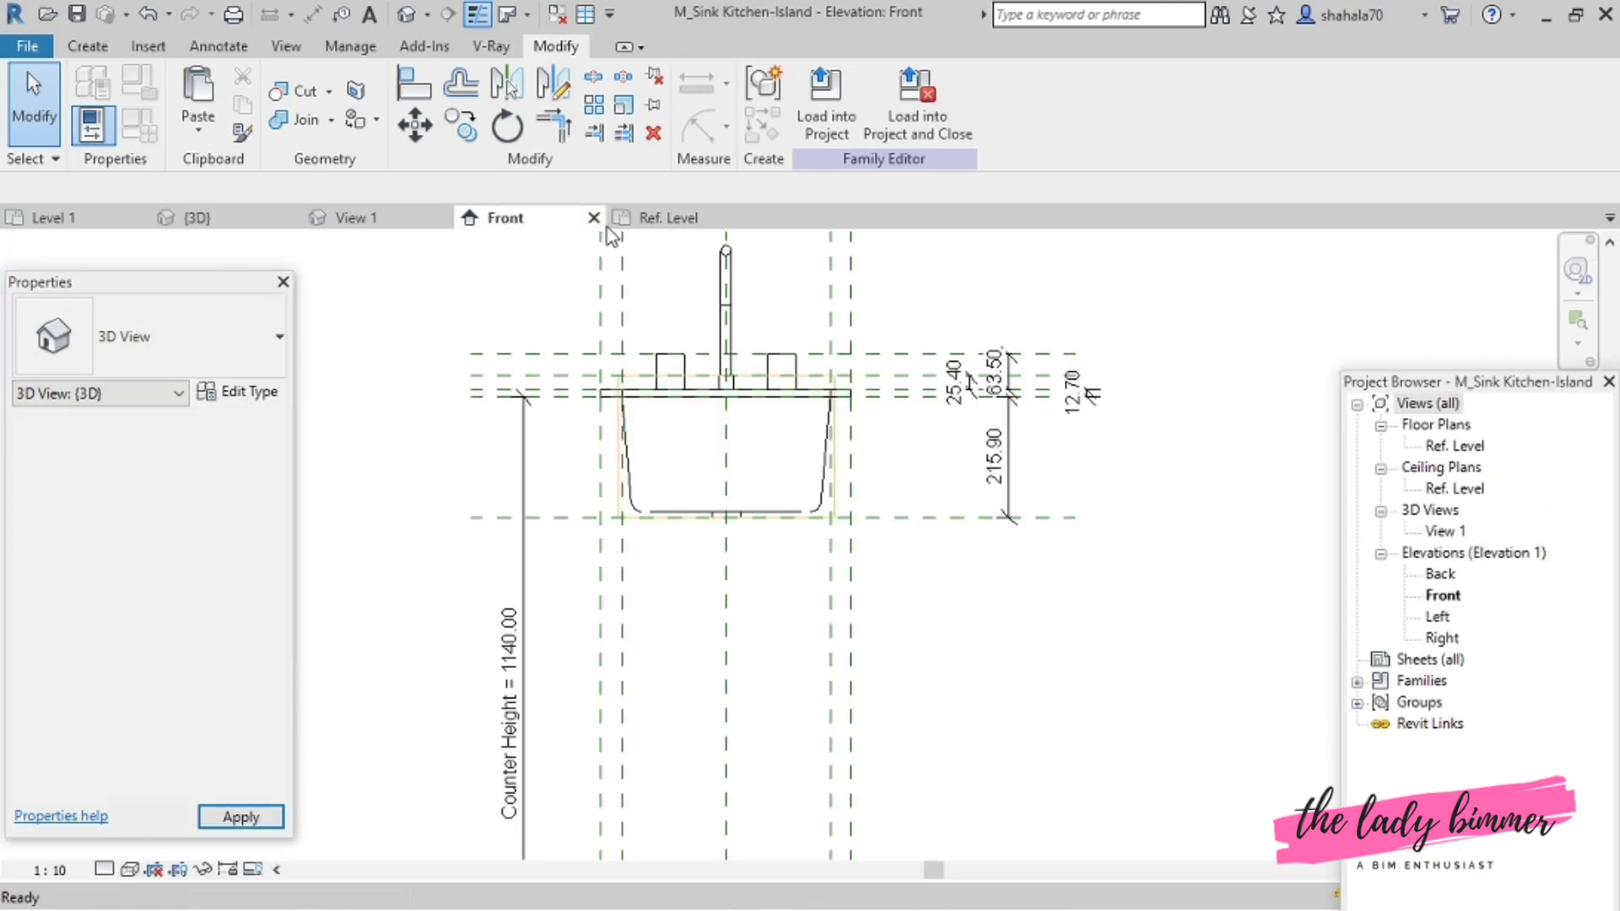
click(594, 217)
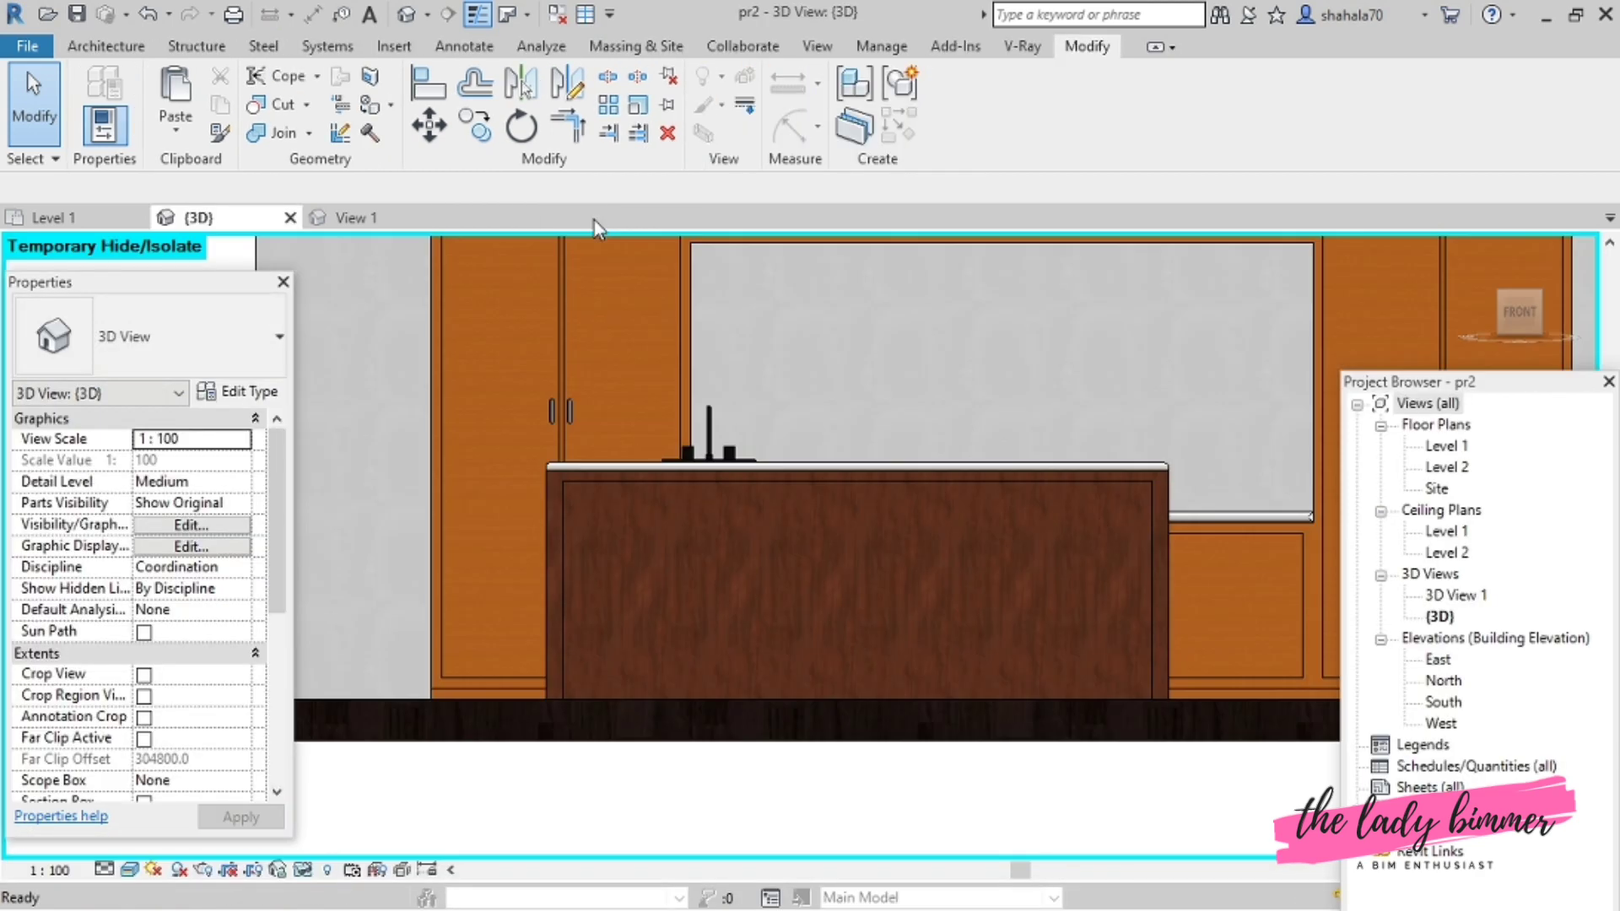
click(416, 220)
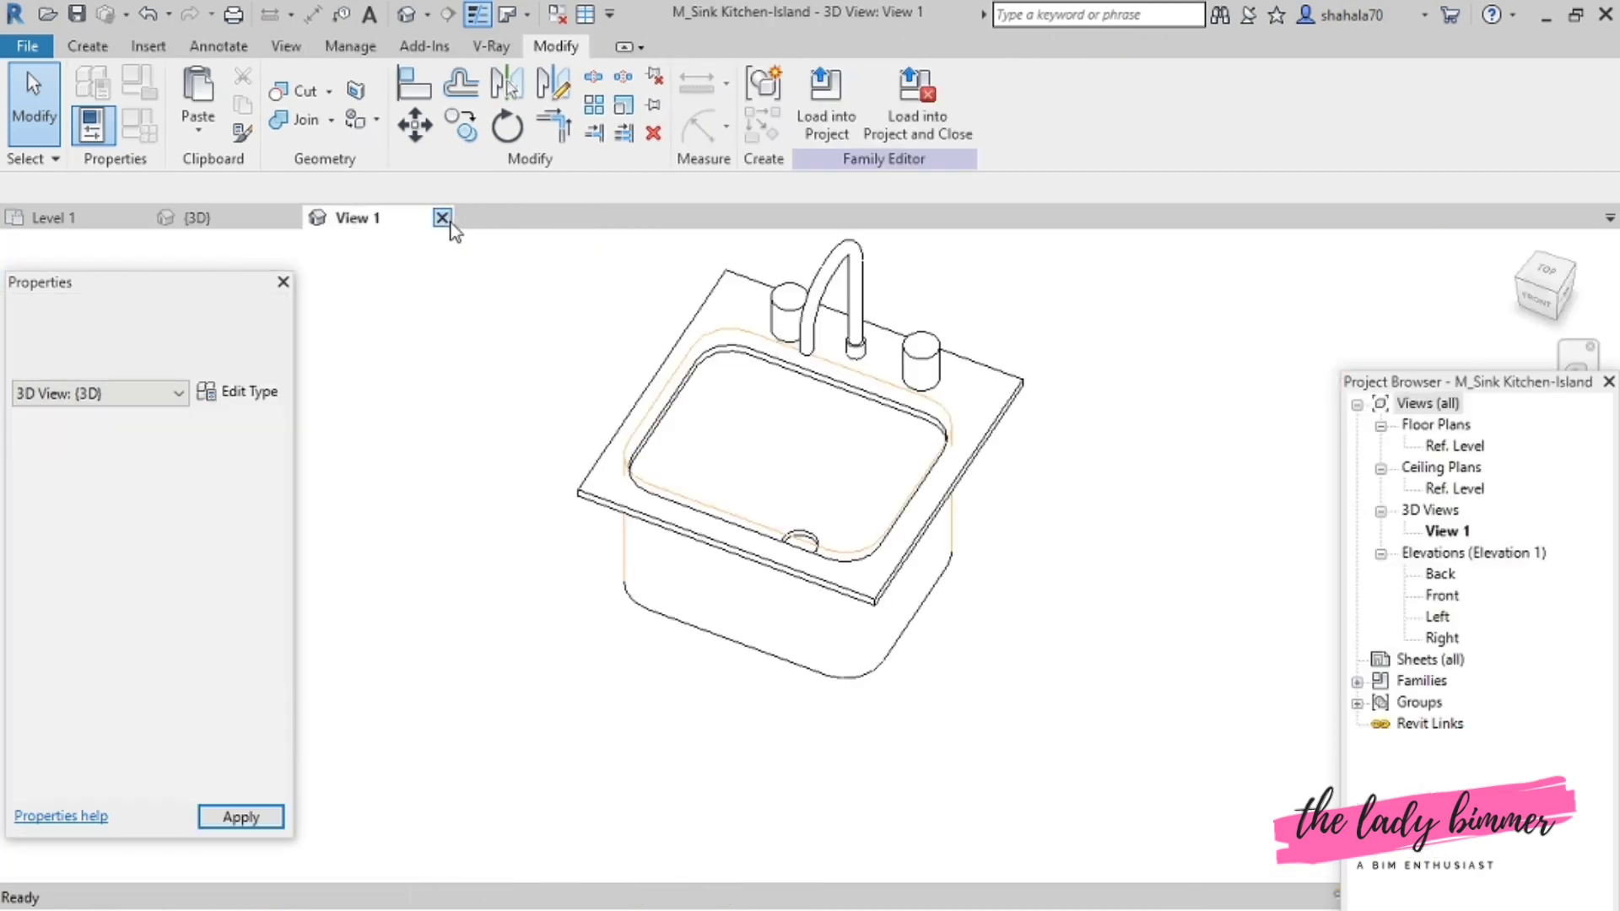